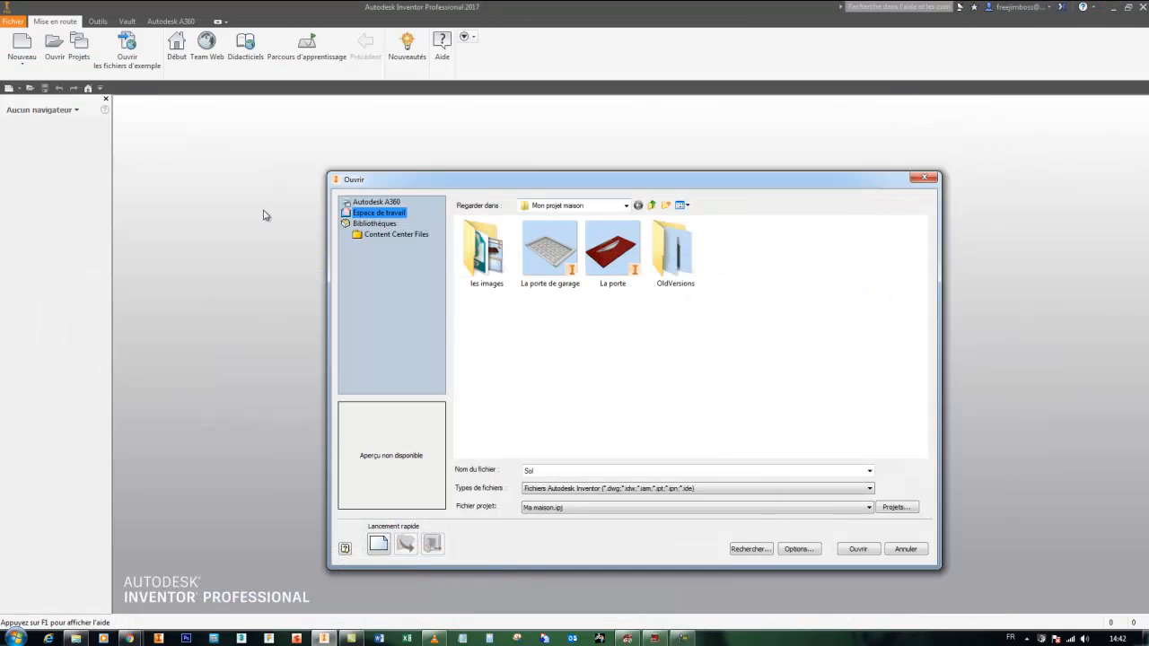
Switch to Google Chrome to look over the YouTube channel's list of Inventor tutorials and return to Inventor.
{"action": "left_click", "coordinate": [233, 207]}
{"action": "mouse_move", "coordinate": [132, 638]}
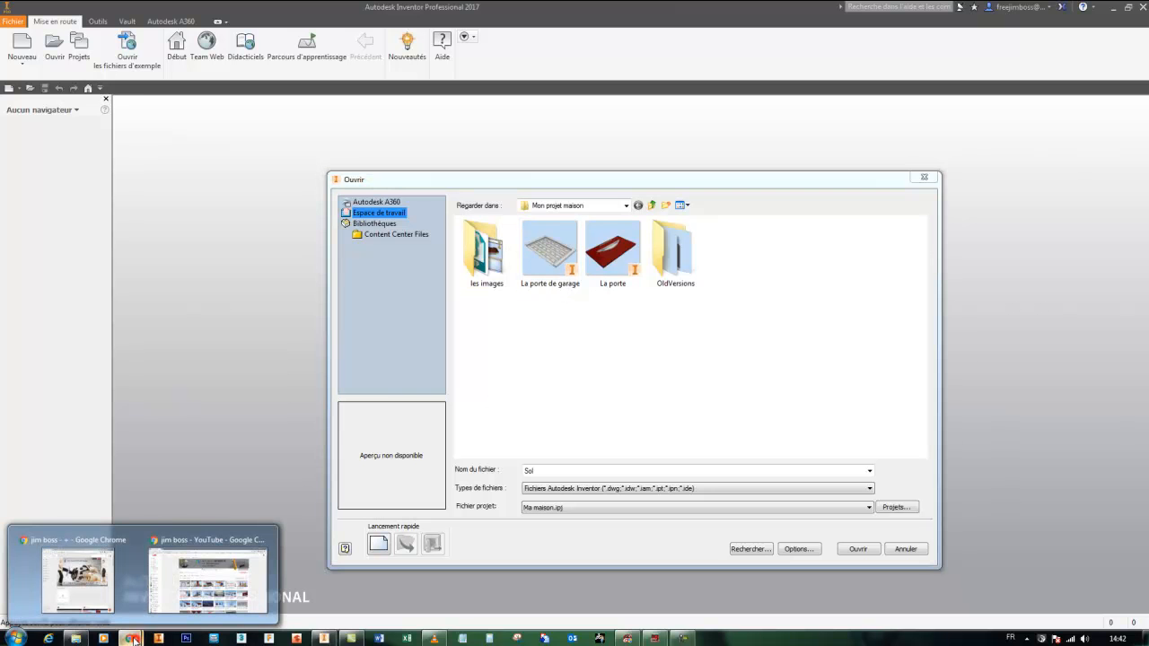
{"action": "left_click", "coordinate": [188, 588]}
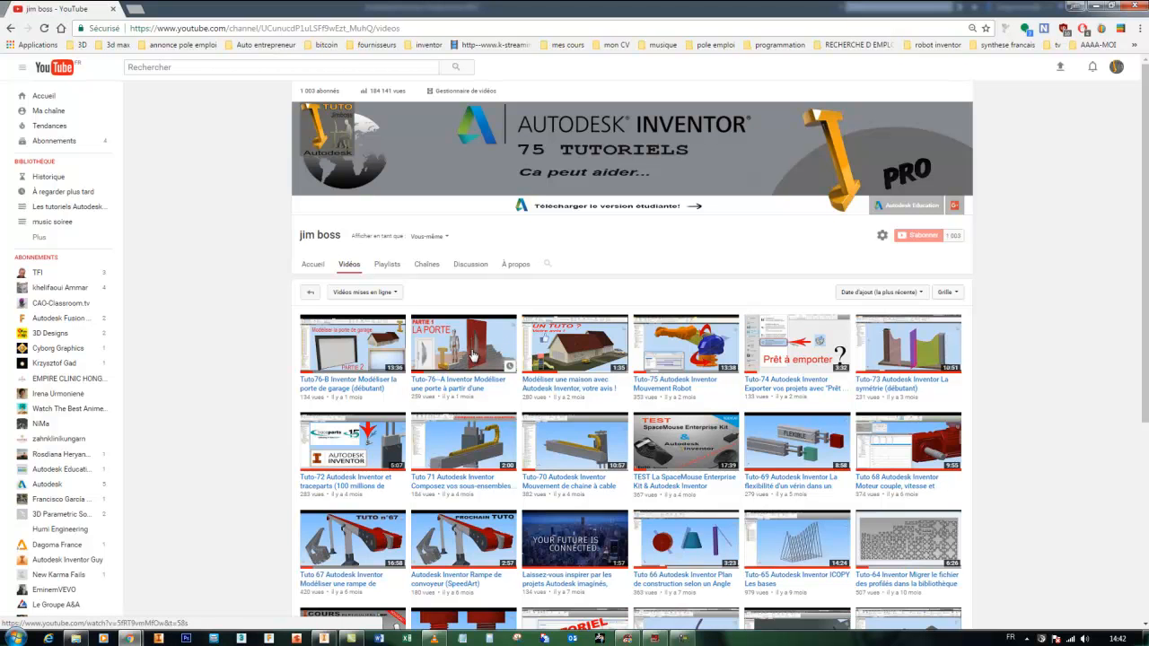
{"action": "scroll", "coordinate": [473, 356], "scroll_direction": "down", "scroll_amount": 1}
{"action": "scroll", "coordinate": [449, 359], "scroll_direction": "up", "scroll_amount": 1}
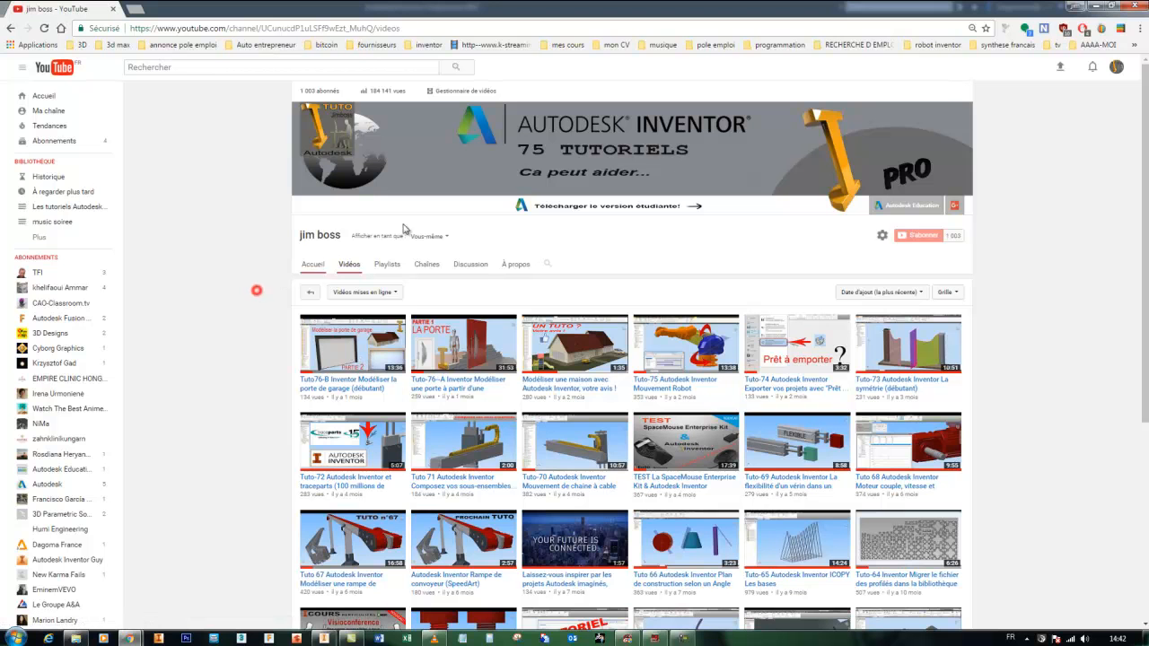
{"action": "left_click", "coordinate": [1093, 7]}
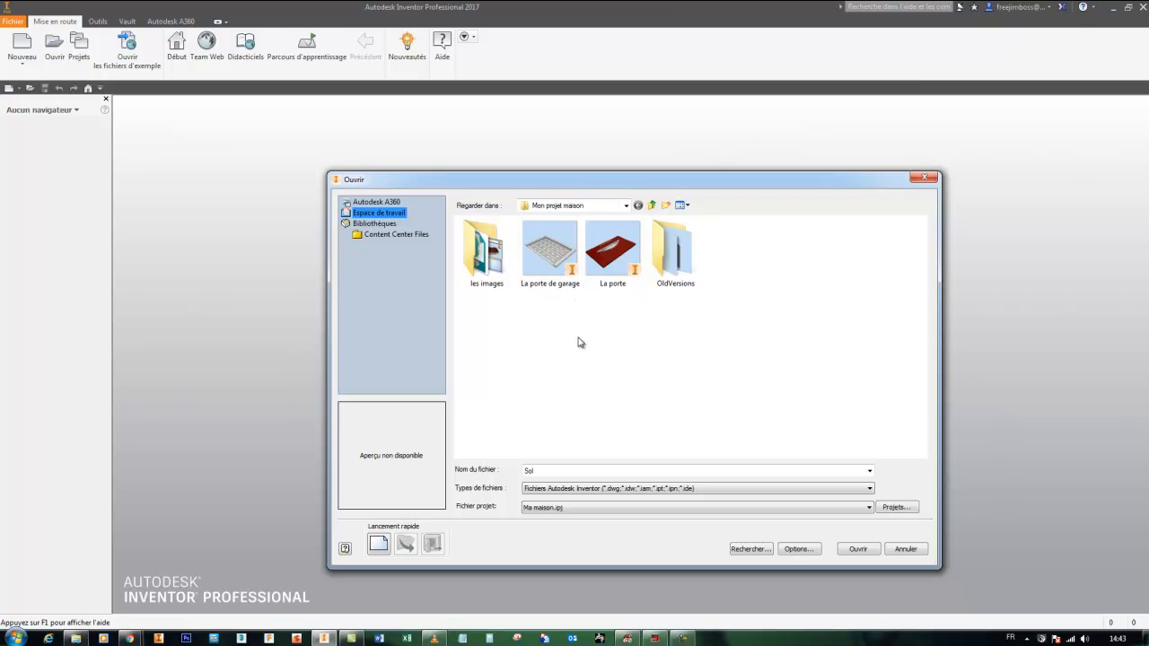
Create a new part from the Standard.ipt template and save it as Sol in the Mon projet maison folder.
{"action": "left_click", "coordinate": [900, 550]}
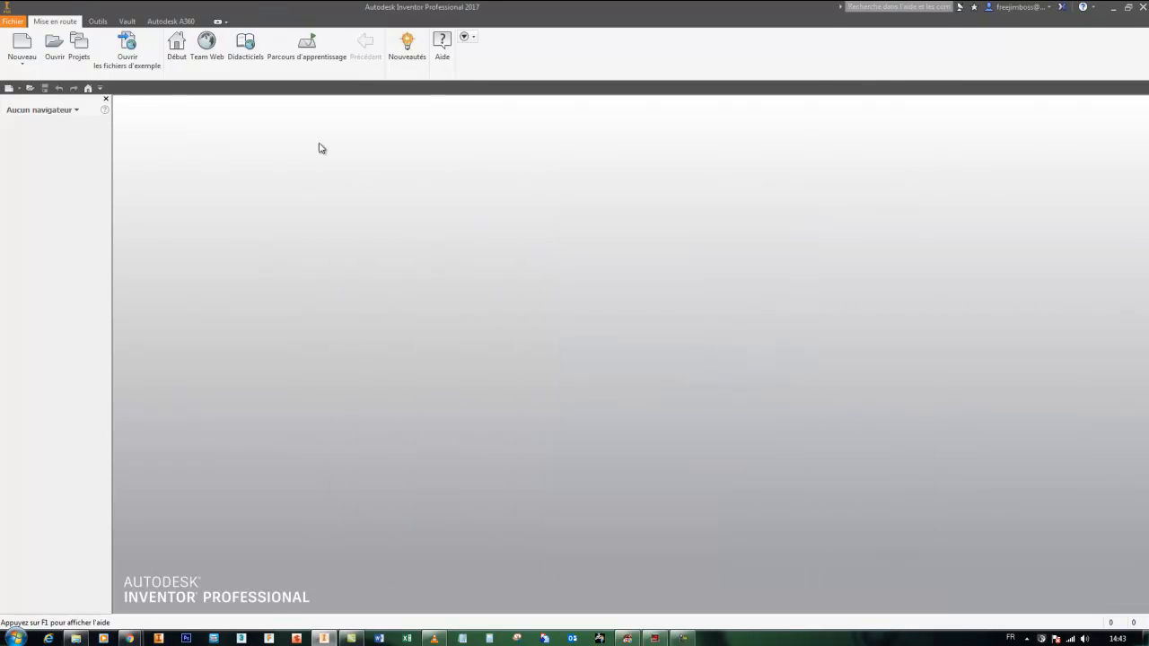
{"action": "left_click", "coordinate": [25, 50]}
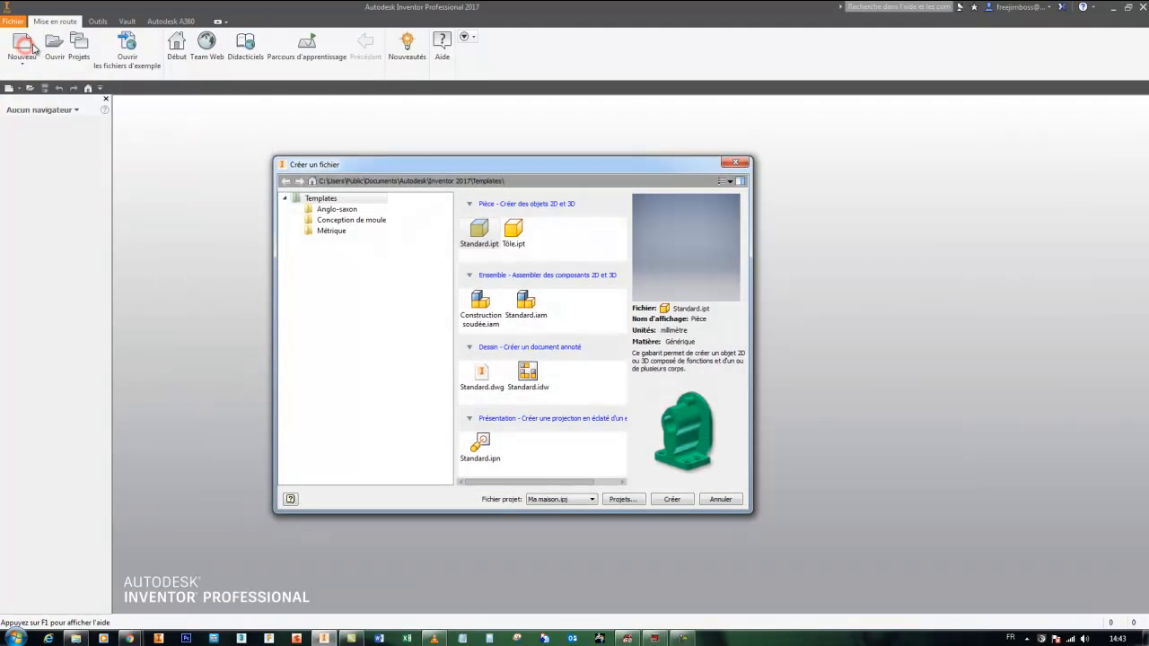
{"action": "double_click", "coordinate": [479, 228]}
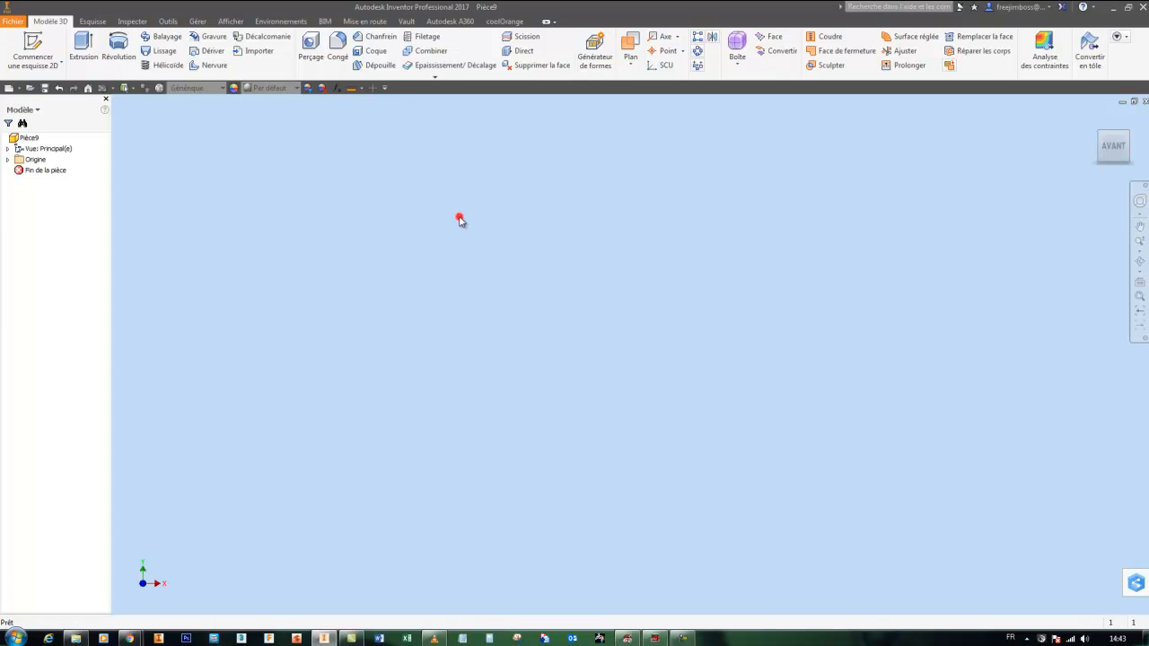
{"action": "left_click", "coordinate": [44, 87]}
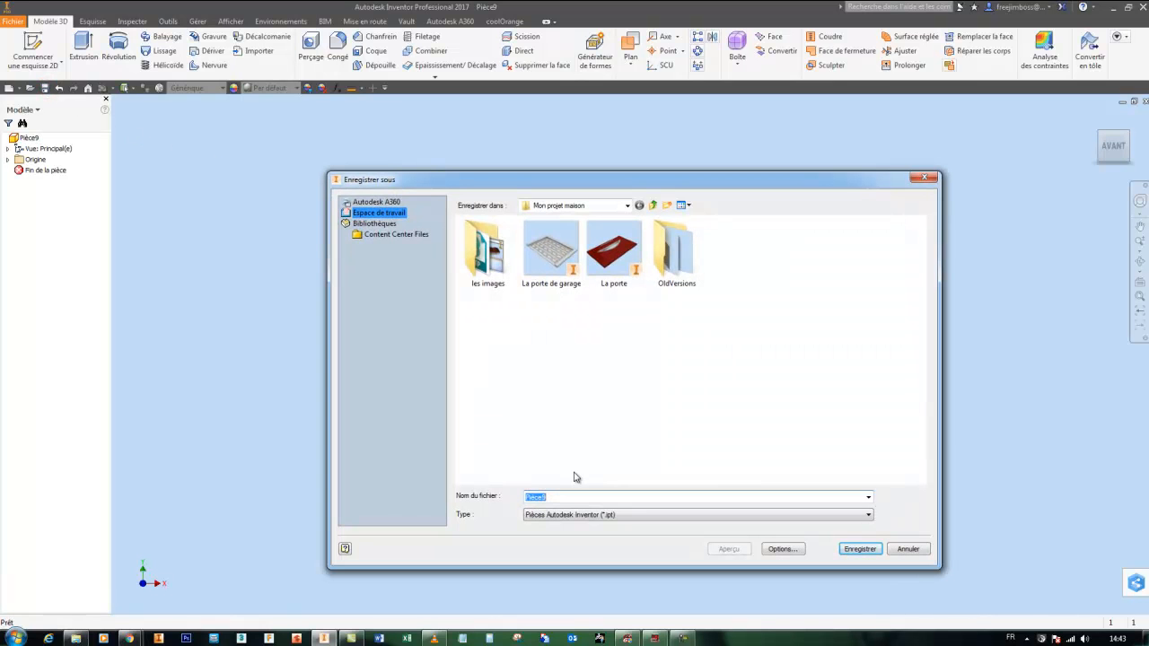
{"action": "type", "text": "Sol"}
{"action": "left_click", "coordinate": [848, 549]}
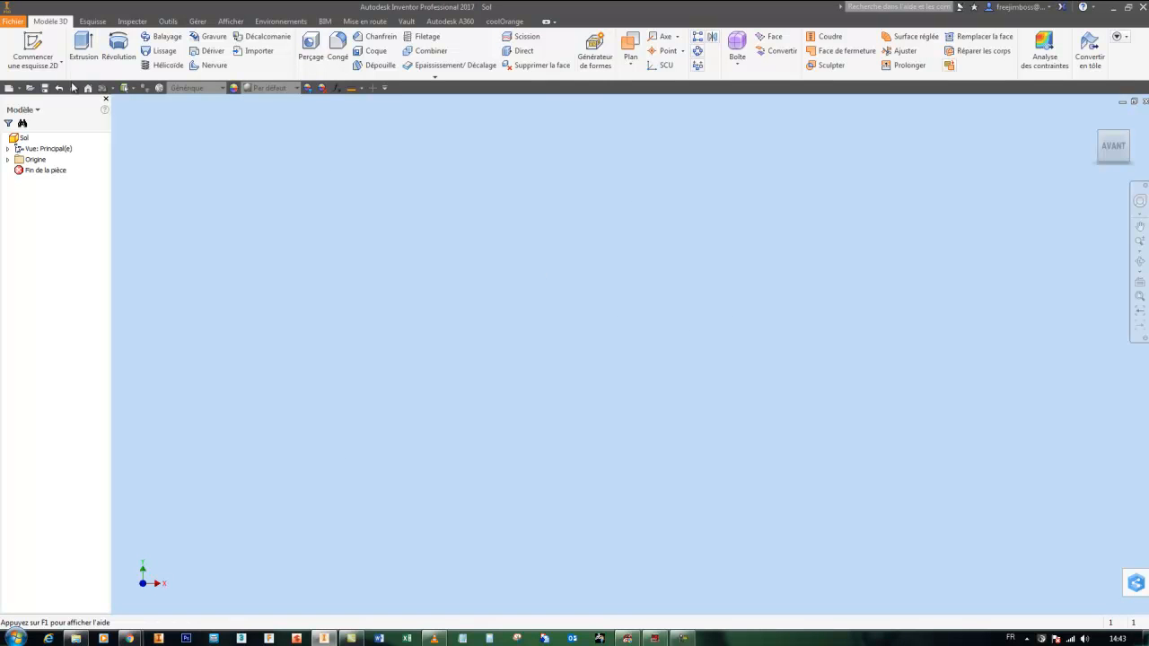
Start a 2D sketch on the horizontal XZ origin plane.
{"action": "left_click", "coordinate": [32, 47]}
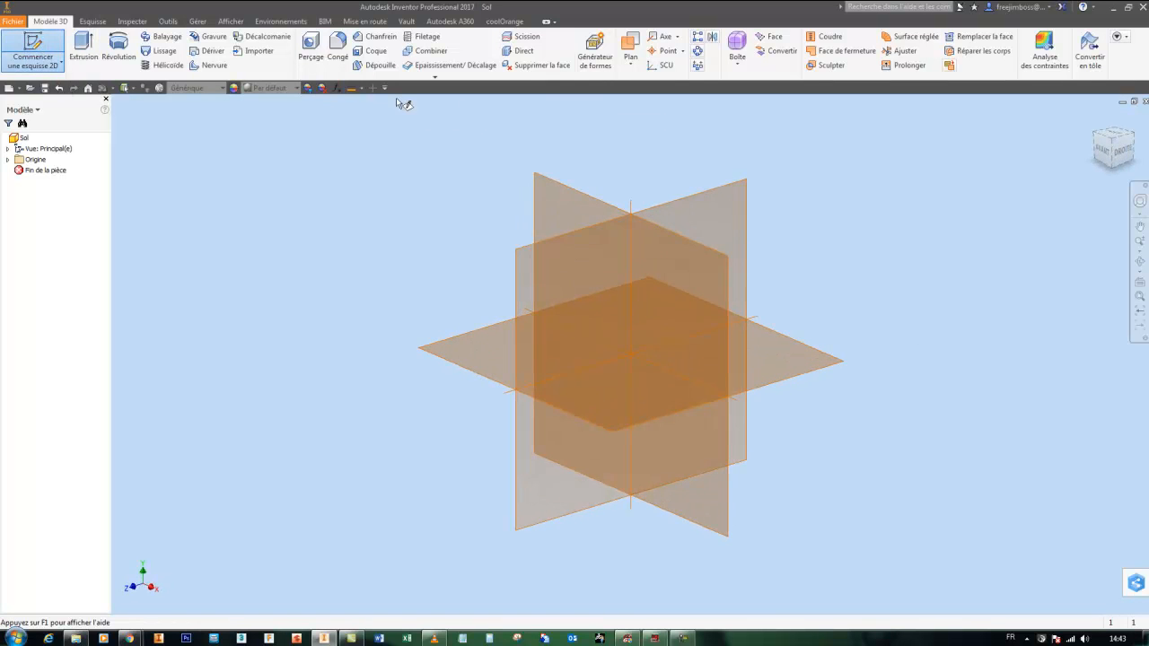
{"action": "left_click", "coordinate": [1113, 171]}
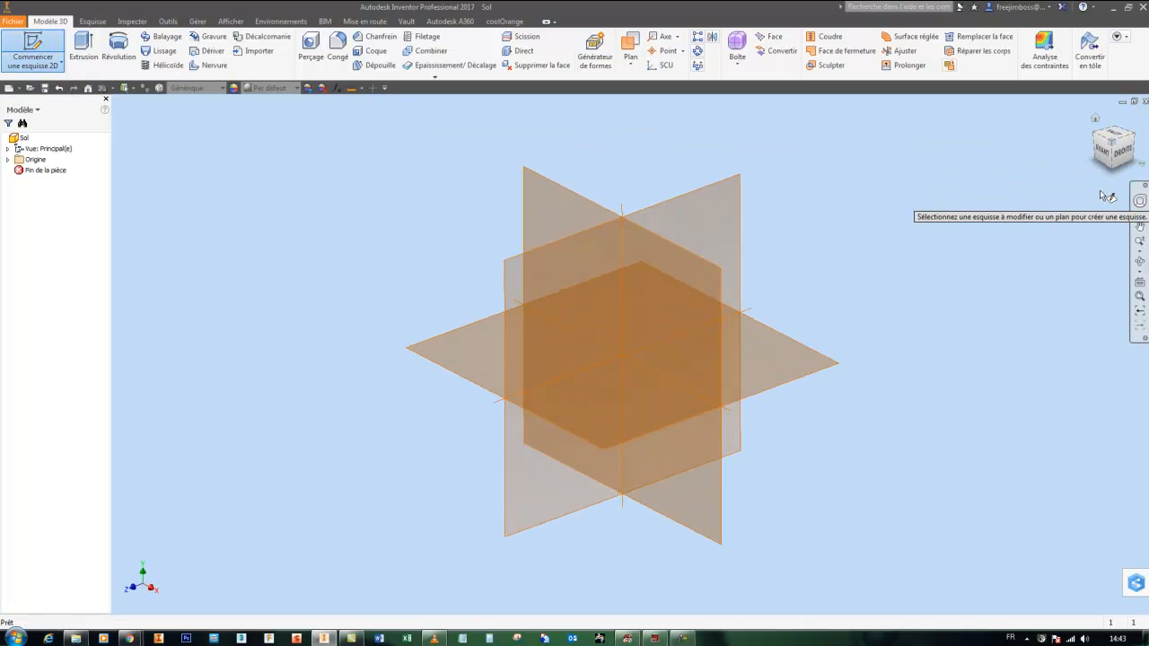
{"action": "left_click", "coordinate": [1112, 169]}
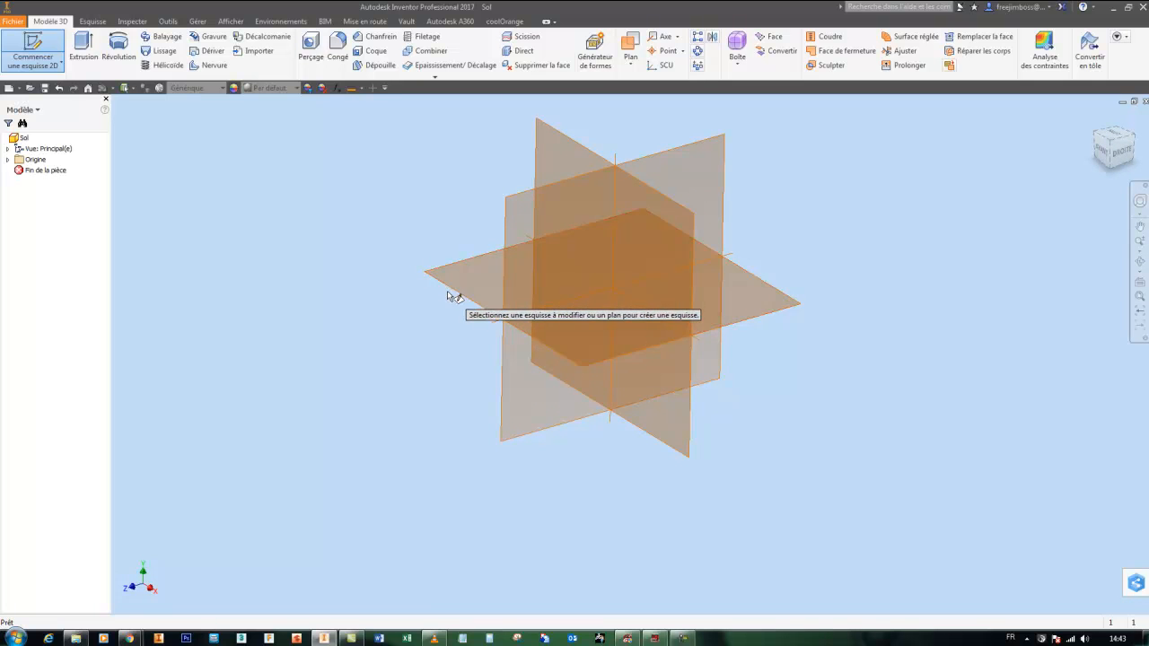
{"action": "left_click", "coordinate": [450, 283]}
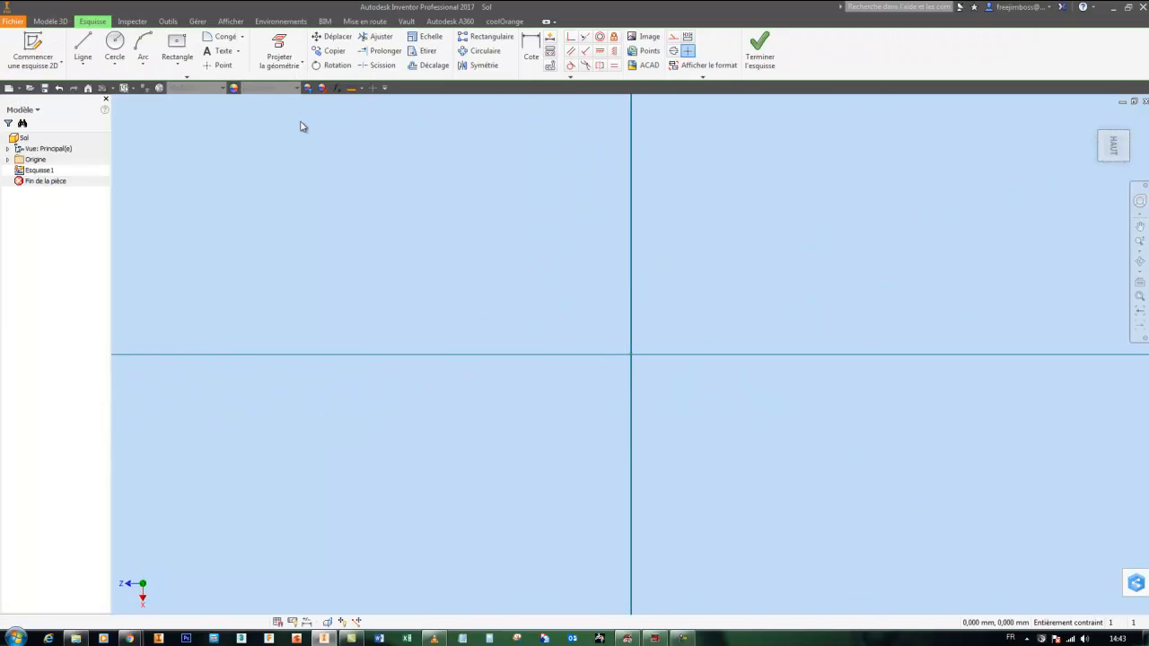
Draw a two-point centre rectangle on the origin, 20000 mm vertically by 25000 mm horizontally, and finish the sketch.
{"action": "left_click", "coordinate": [177, 61]}
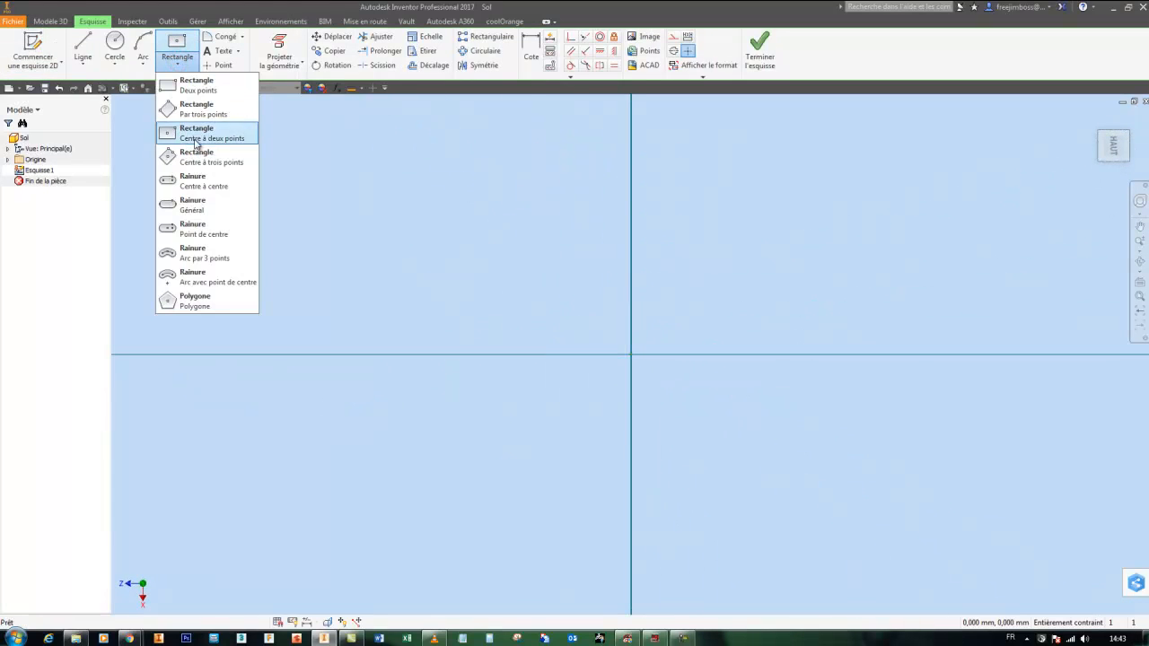
{"action": "left_click", "coordinate": [189, 138]}
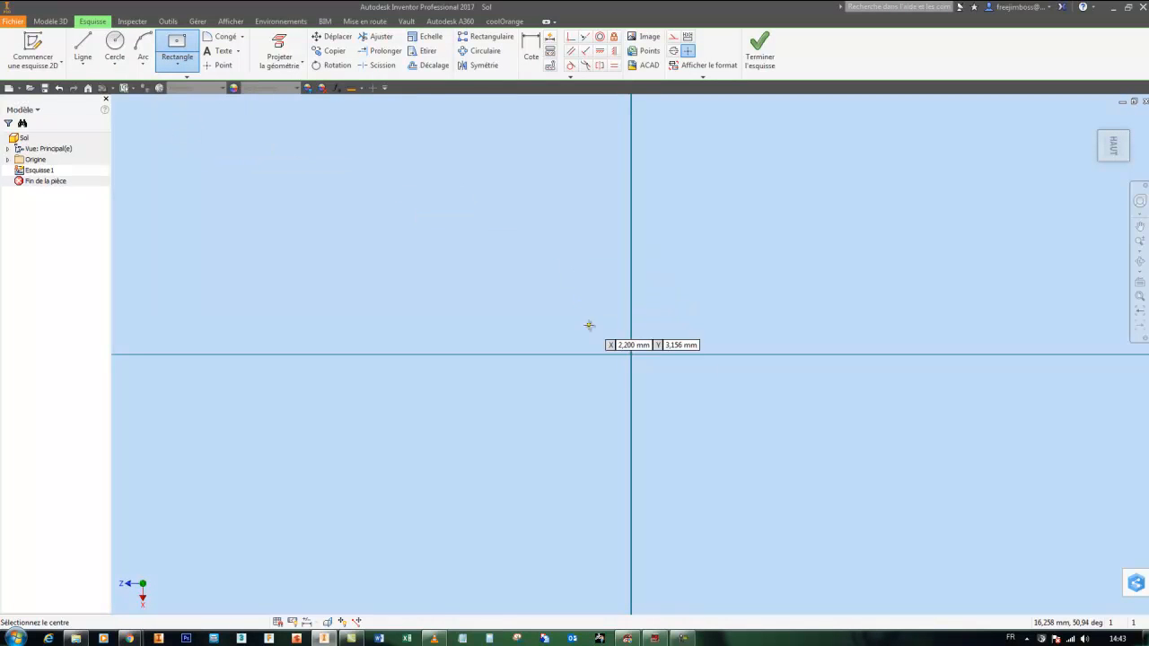
{"action": "left_click", "coordinate": [631, 355]}
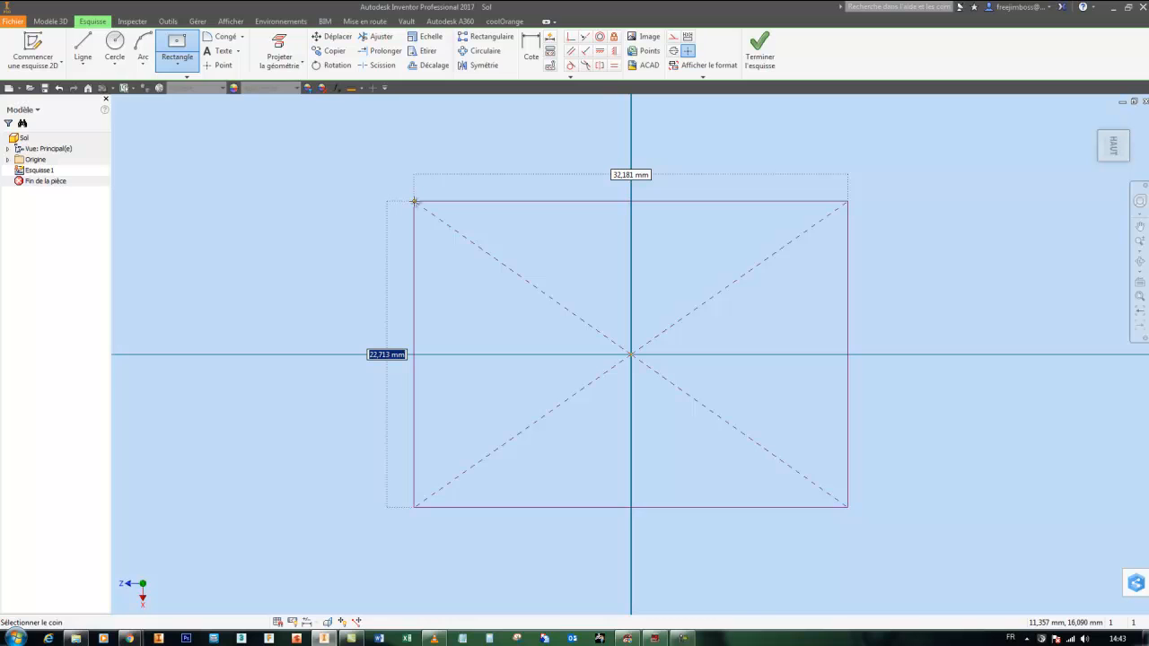
{"action": "type", "text": "8"}
{"action": "key", "text": "Tab"}
{"action": "type", "text": "2"}
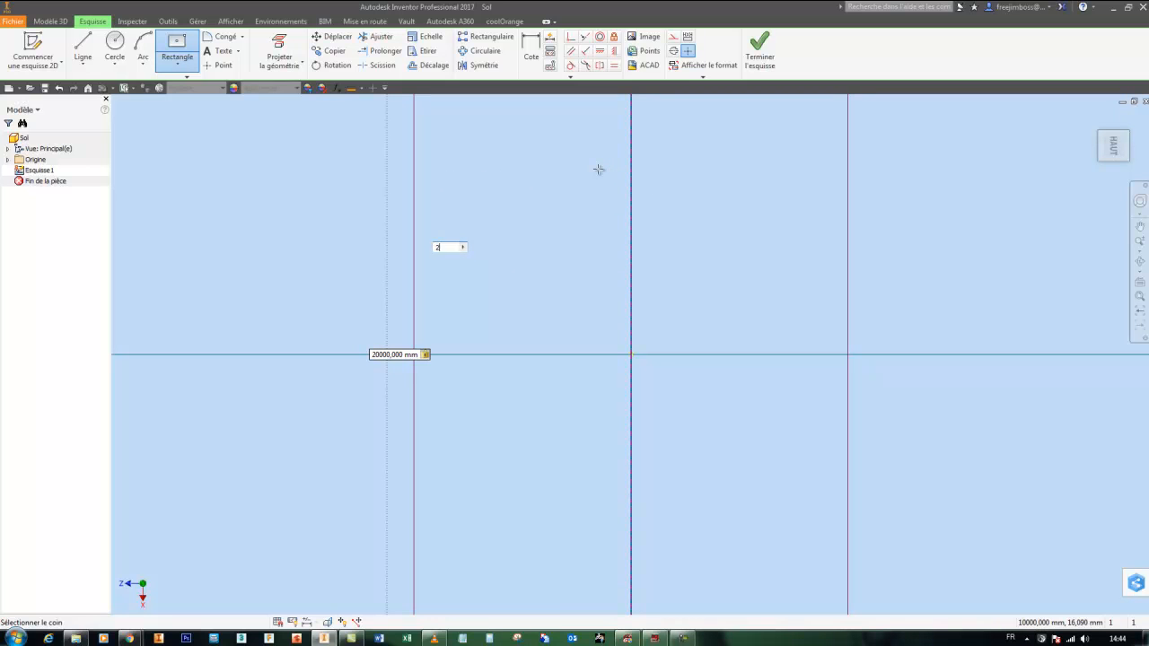
{"action": "key", "text": "Return"}
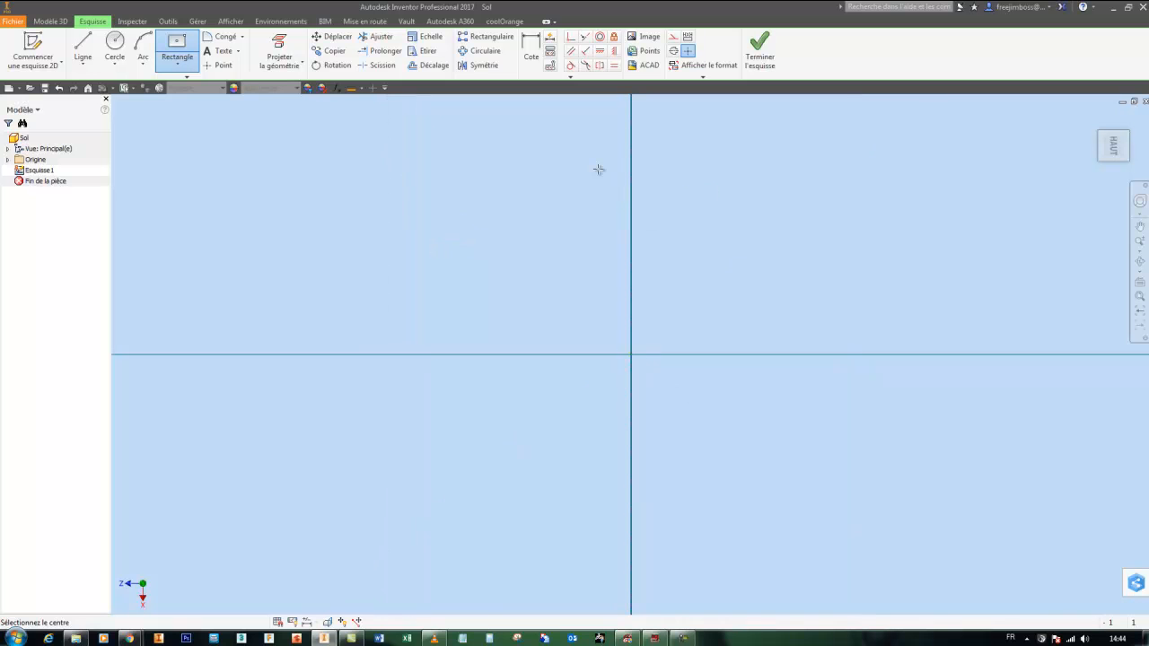
{"action": "right_click", "coordinate": [661, 205]}
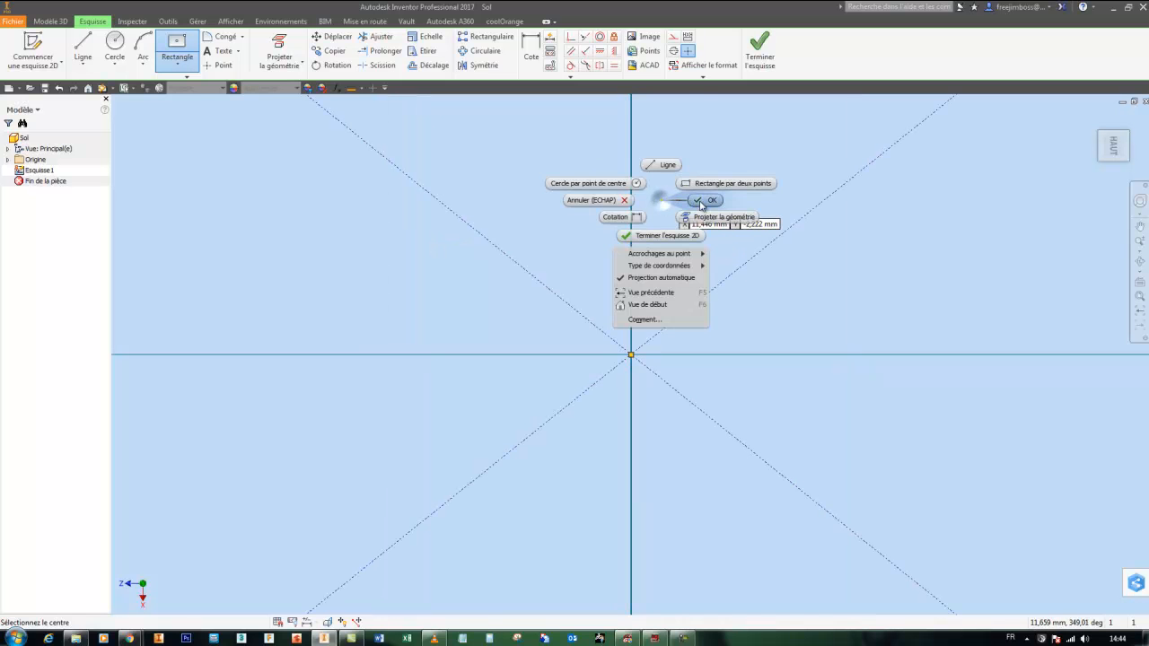
{"action": "left_click", "coordinate": [697, 200]}
{"action": "scroll", "coordinate": [679, 204], "scroll_direction": "down", "scroll_amount": 5}
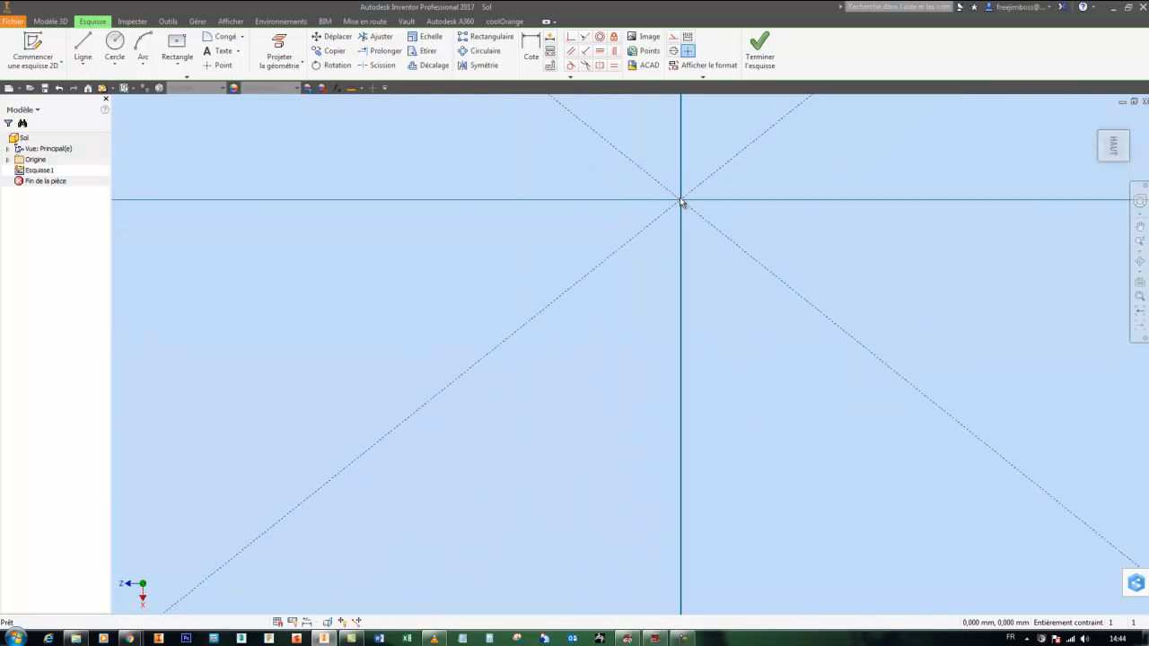
{"action": "mouse_move", "coordinate": [692, 166]}
{"action": "middle_mouse_down"}
{"action": "mouse_move", "coordinate": [677, 232]}
{"action": "mouse_move", "coordinate": [631, 312]}
{"action": "middle_mouse_up"}
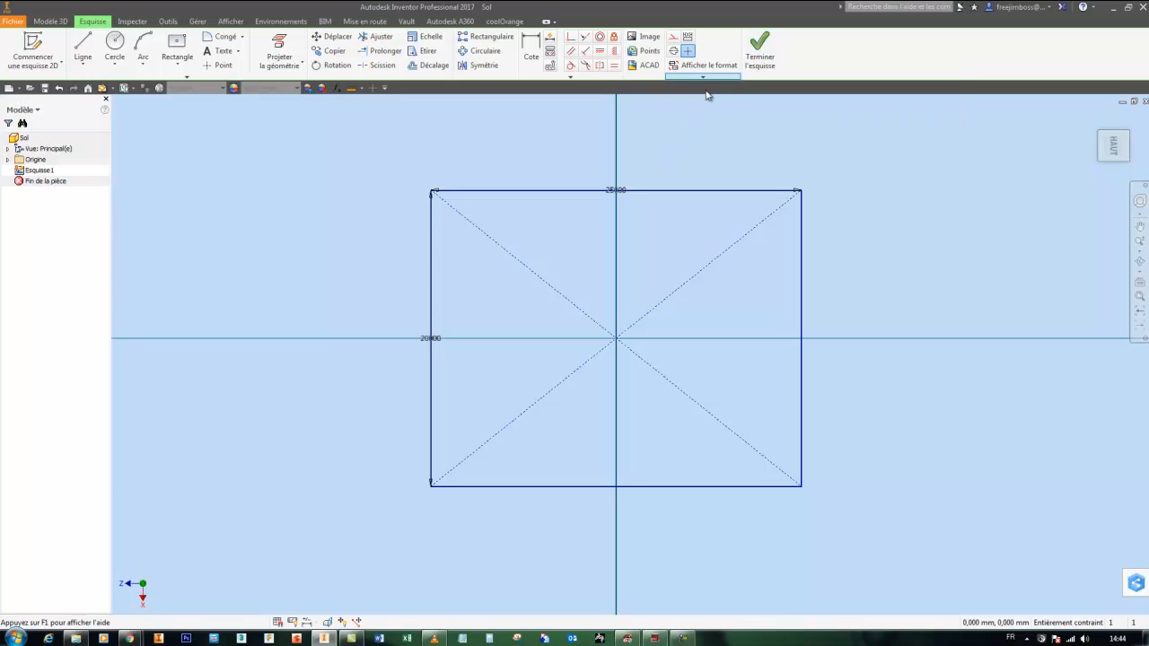
{"action": "scroll", "coordinate": [448, 386], "scroll_direction": "down", "scroll_amount": 2}
{"action": "left_click", "coordinate": [760, 44]}
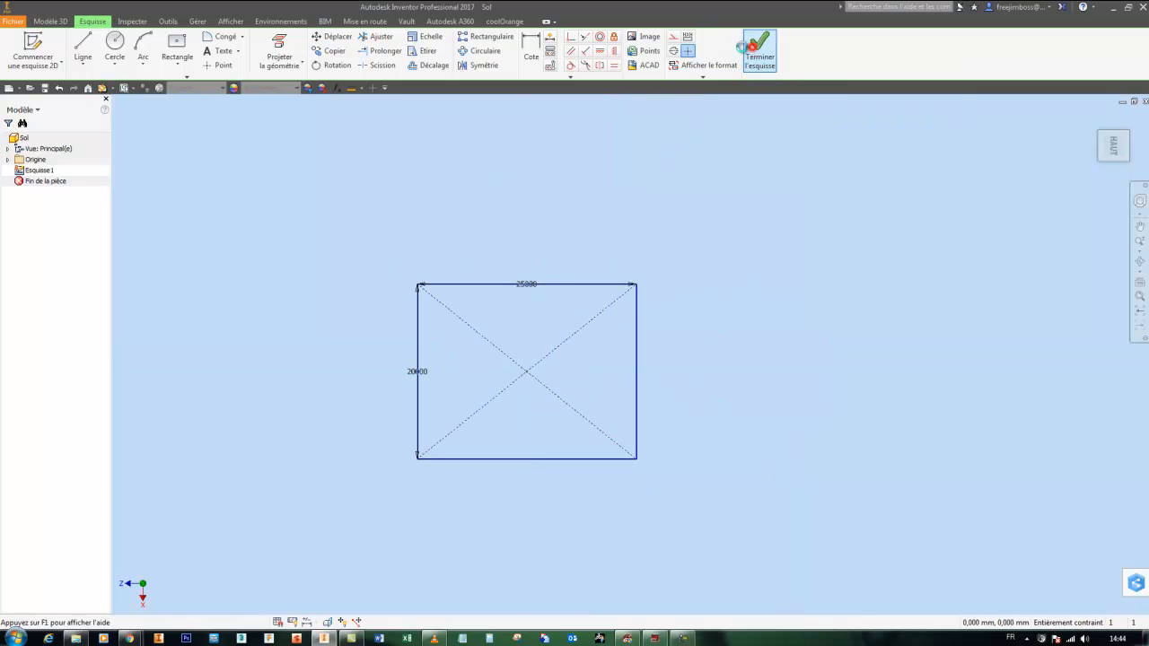
Extrude the rectangle 50 mm downward as a solid and save the part.
{"action": "scroll", "coordinate": [642, 258], "scroll_direction": "up", "scroll_amount": 5}
{"action": "scroll", "coordinate": [643, 250], "scroll_direction": "down", "scroll_amount": 8}
{"action": "scroll", "coordinate": [640, 236], "scroll_direction": "down", "scroll_amount": 5}
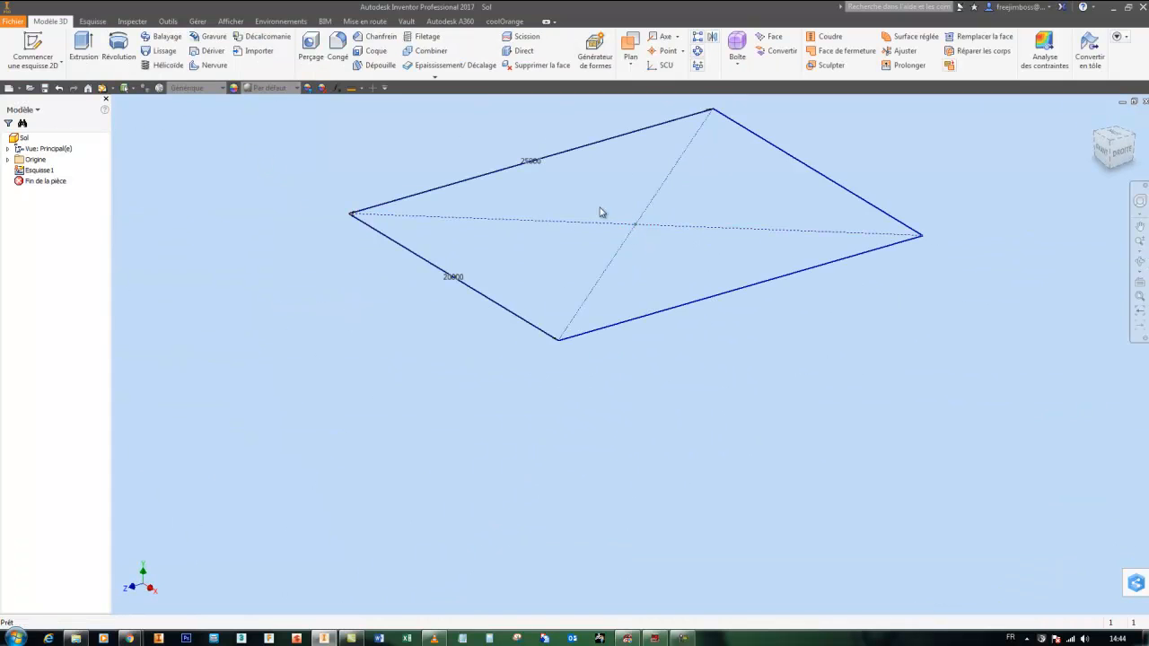
{"action": "left_click", "coordinate": [84, 45]}
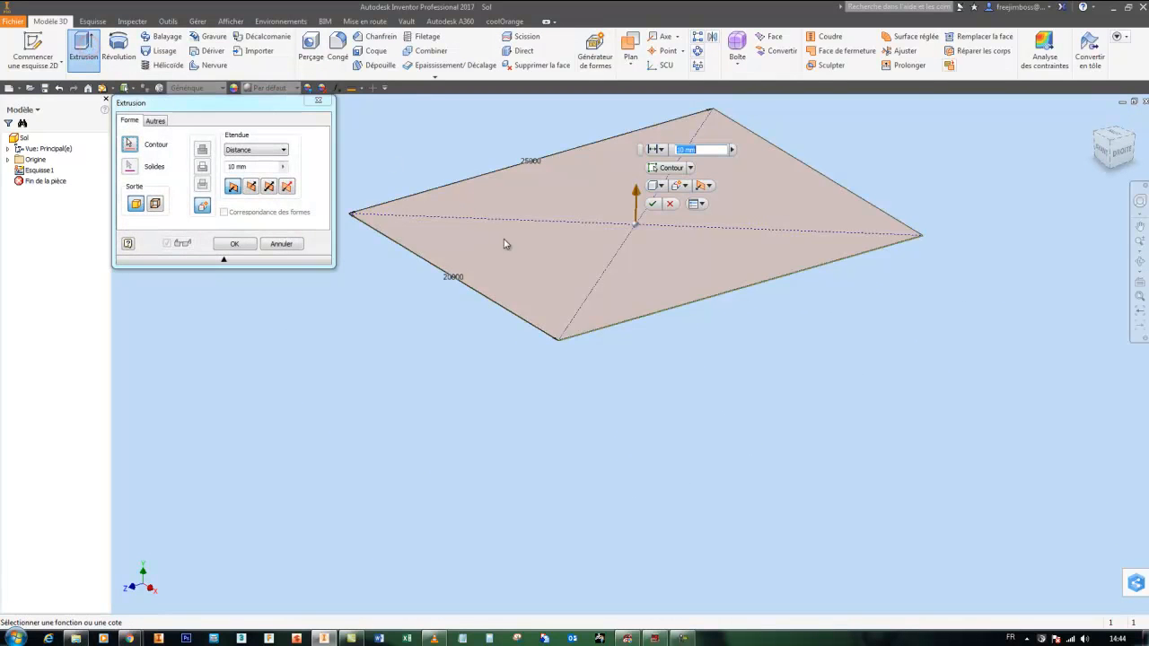
{"action": "mouse_move", "coordinate": [602, 249]}
{"action": "middle_mouse_down"}
{"action": "mouse_move", "coordinate": [595, 316]}
{"action": "mouse_move", "coordinate": [576, 307]}
{"action": "middle_mouse_up"}
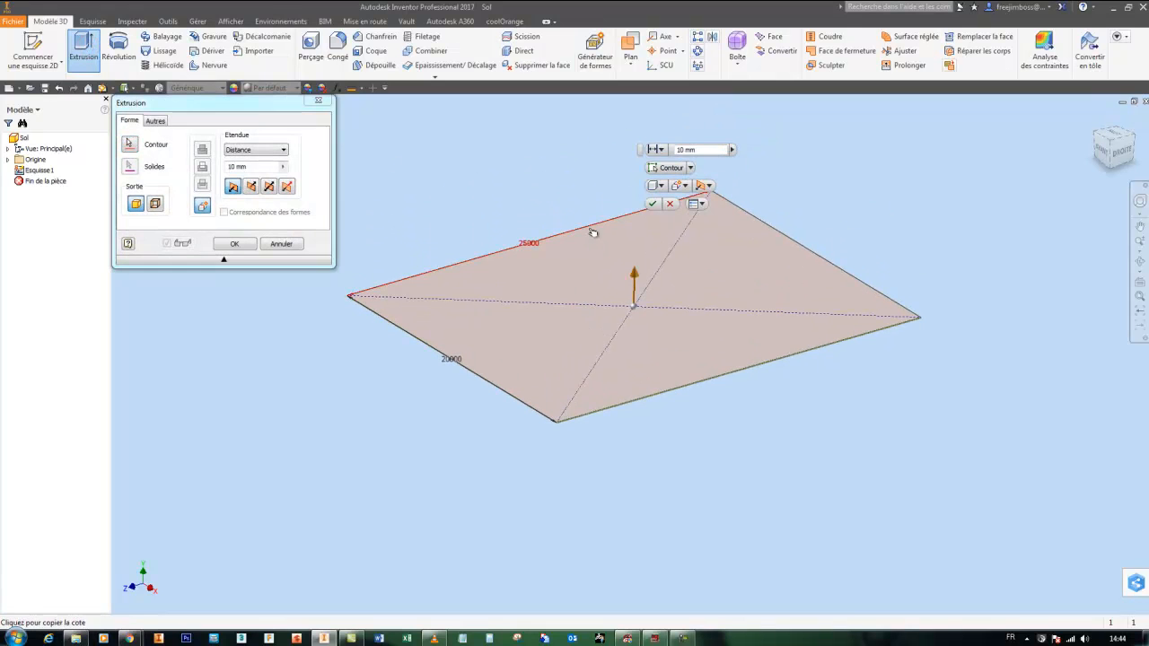
{"action": "left_click", "coordinate": [251, 186]}
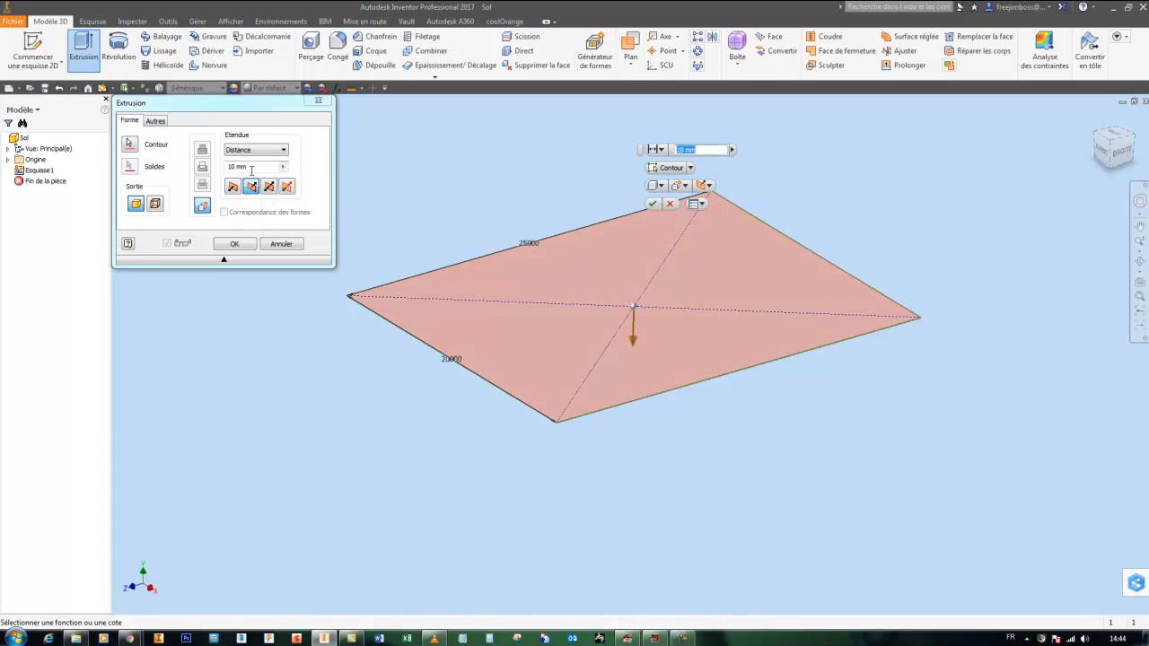
{"action": "left_click", "coordinate": [251, 171]}
{"action": "type", "text": "50"}
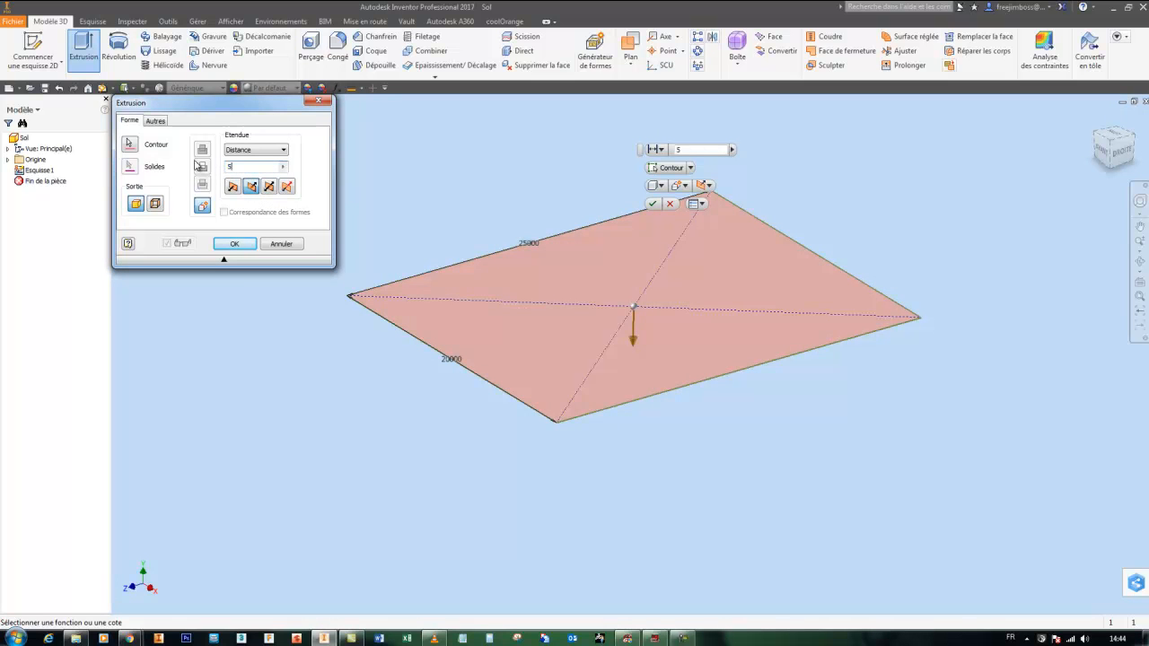
{"action": "left_click", "coordinate": [244, 248]}
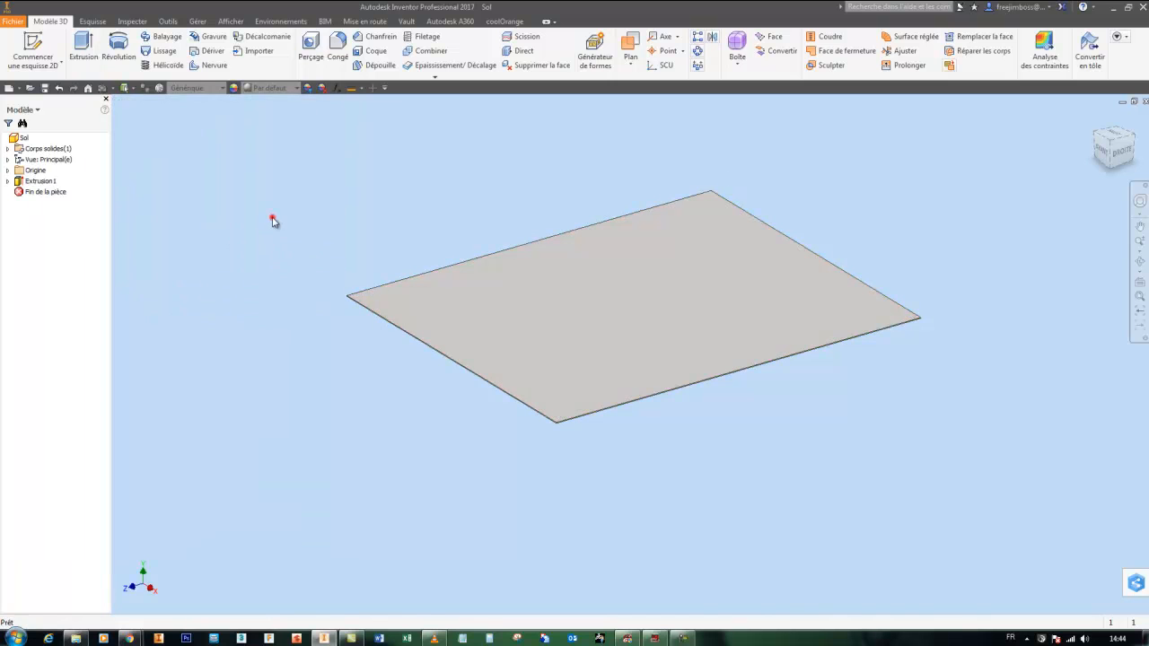
{"action": "left_click", "coordinate": [45, 88]}
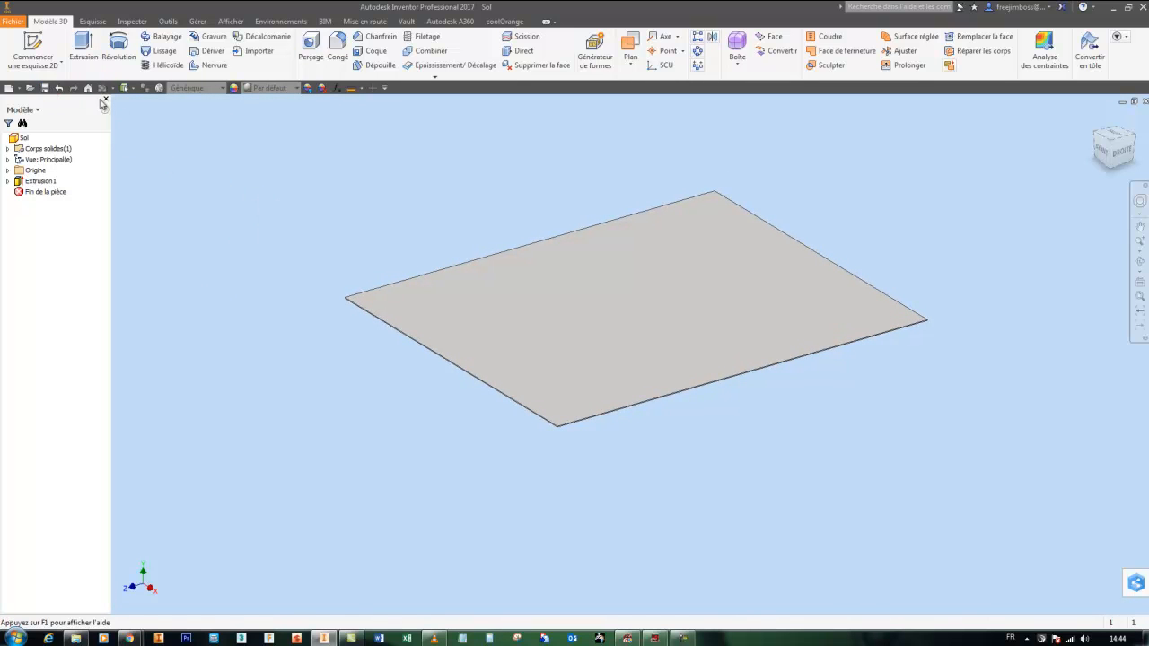
{"action": "left_click", "coordinate": [17, 88]}
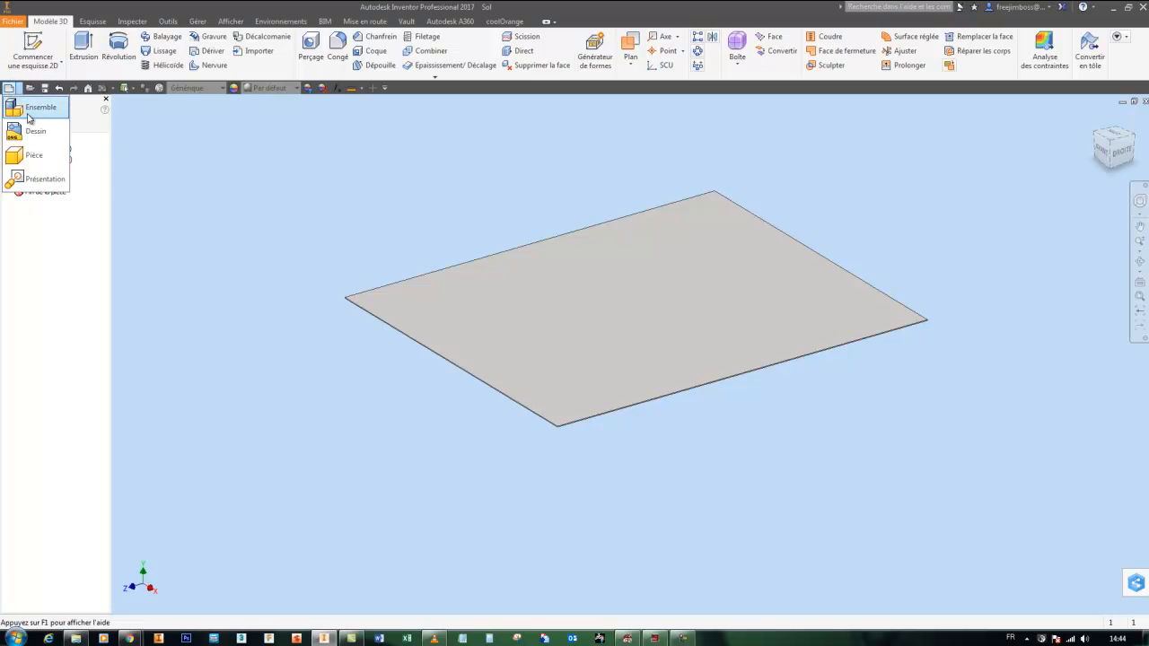
{"action": "left_click", "coordinate": [162, 143]}
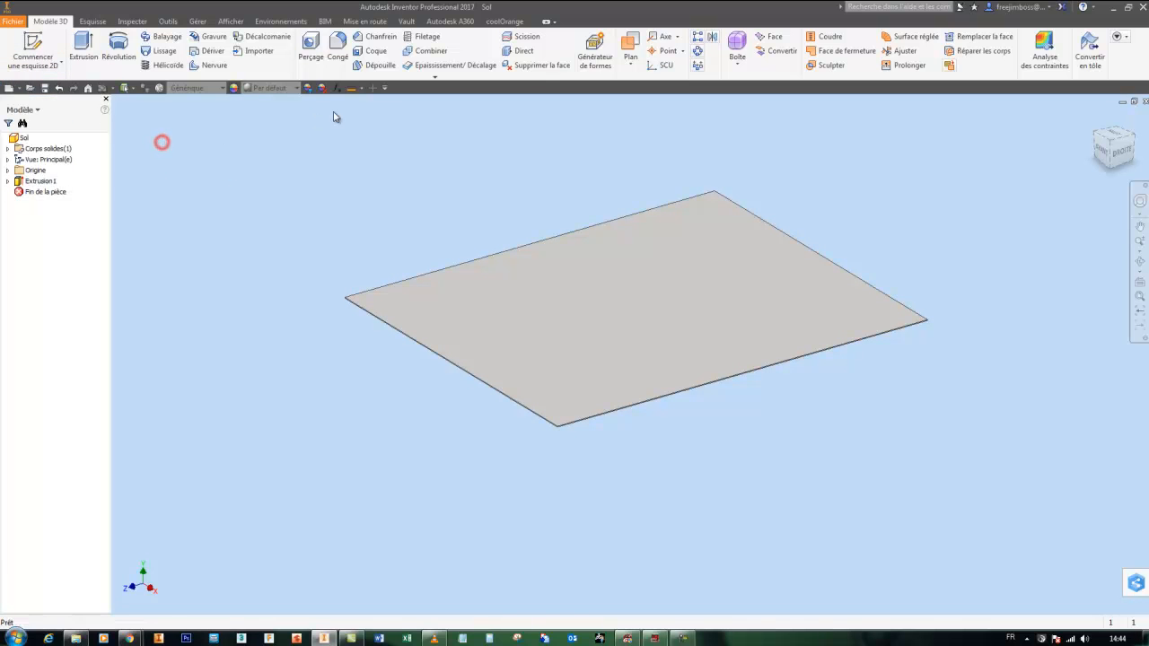
{"action": "left_click", "coordinate": [386, 89]}
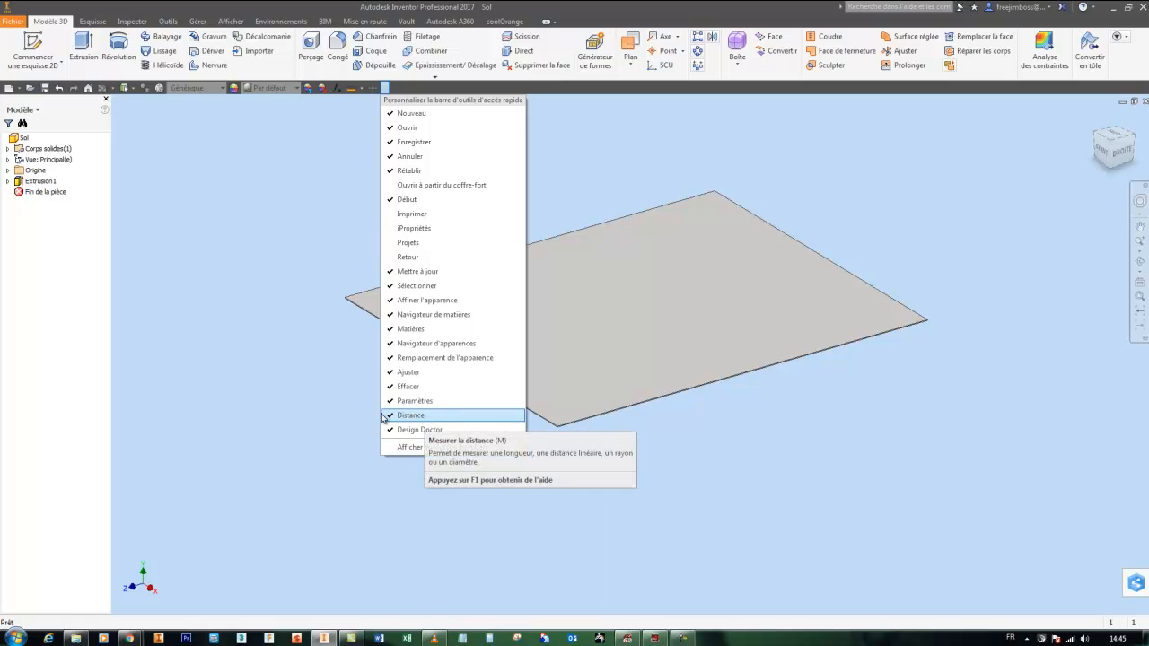
{"action": "left_click", "coordinate": [292, 380]}
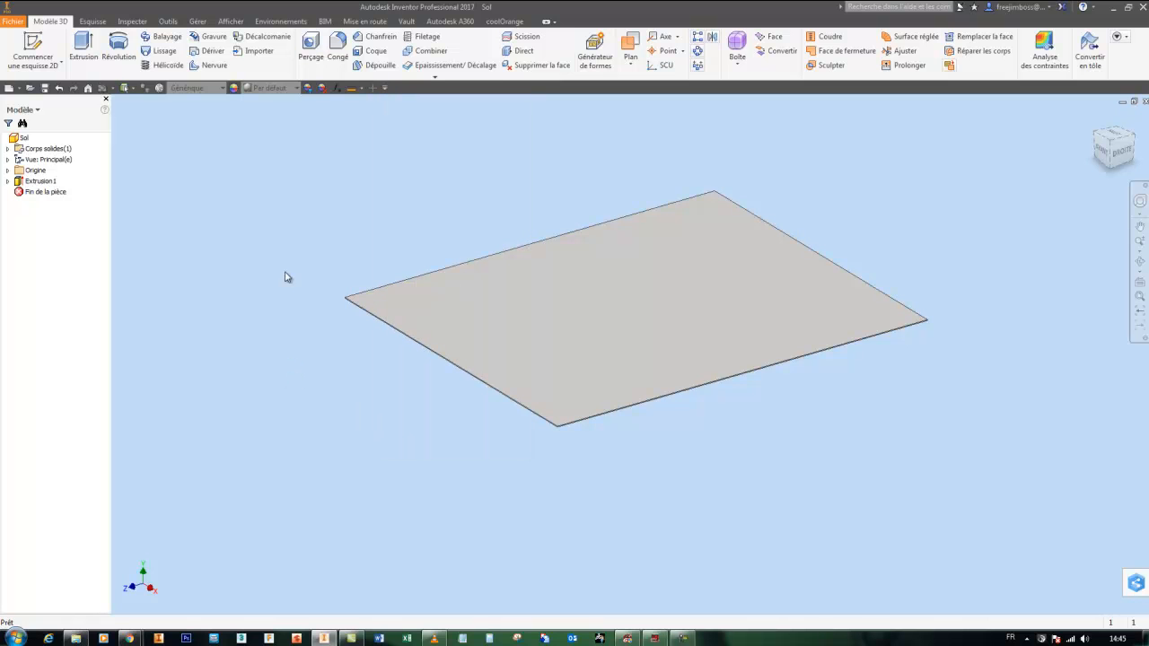
{"action": "left_click", "coordinate": [385, 88]}
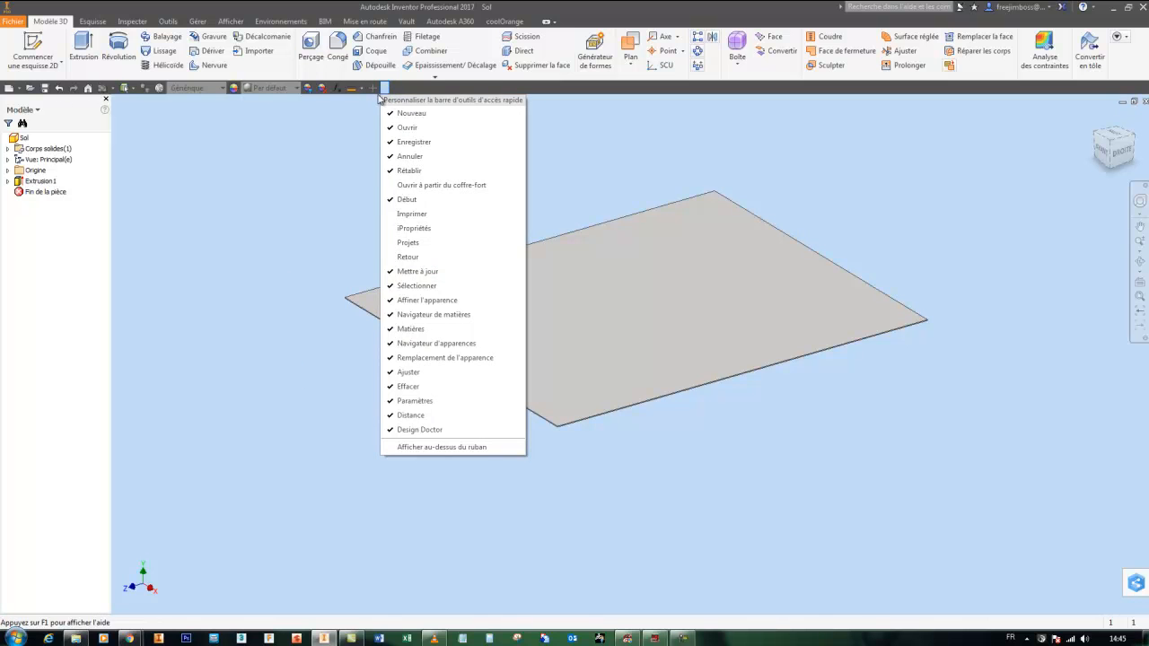
{"action": "left_click", "coordinate": [372, 118]}
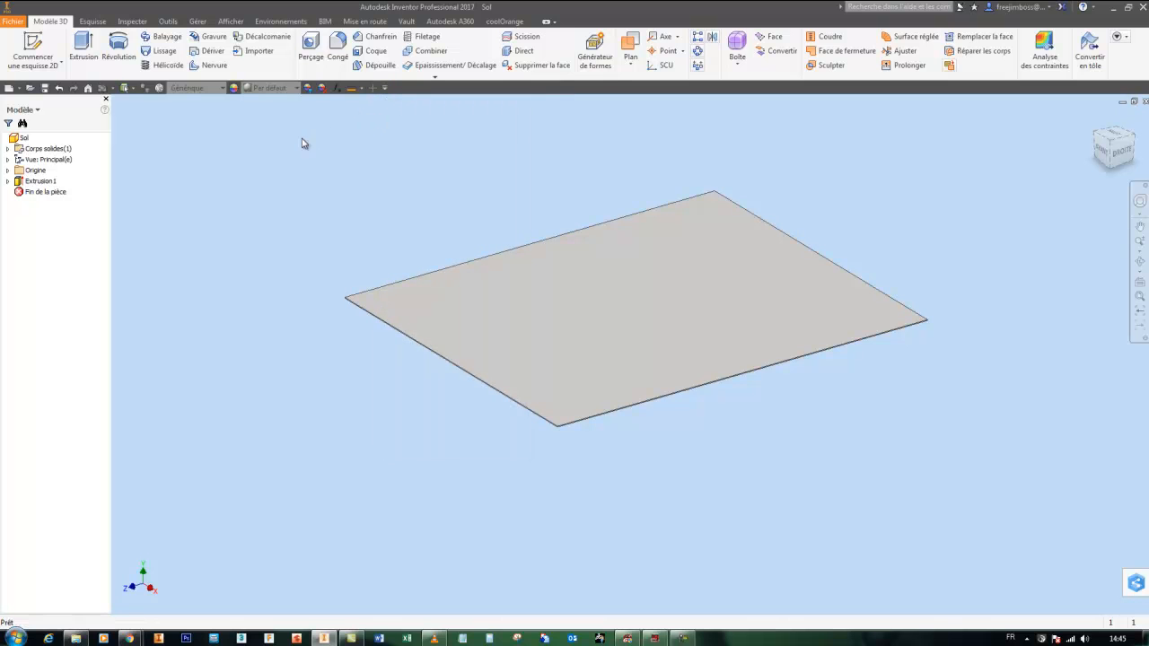
Create a new assembly and save it as Ensemble Maison in the Mon projet maison folder.
{"action": "left_click", "coordinate": [11, 88]}
{"action": "left_click", "coordinate": [27, 108]}
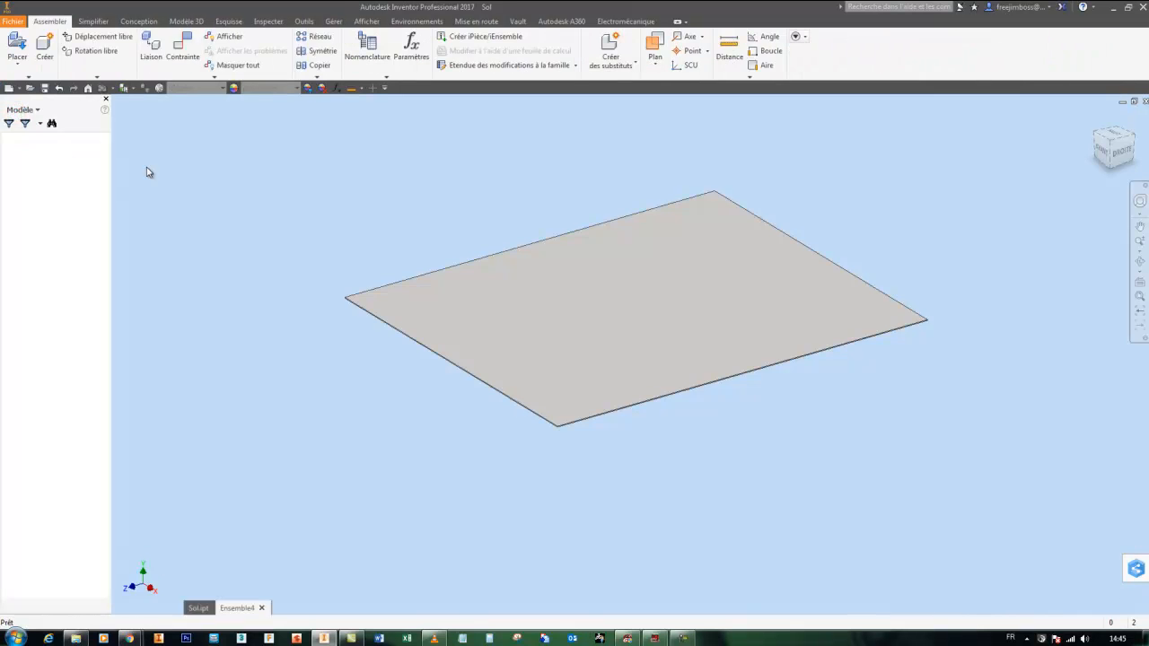
{"action": "left_click", "coordinate": [44, 89]}
{"action": "left_click", "coordinate": [560, 498]}
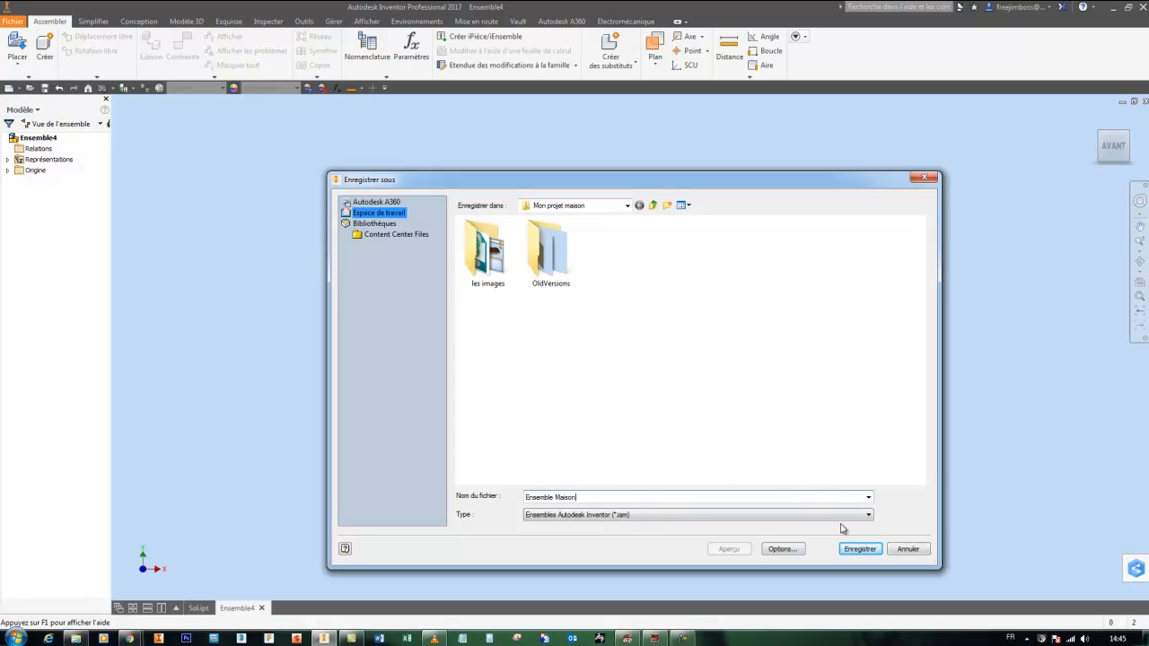
{"action": "left_click", "coordinate": [859, 548]}
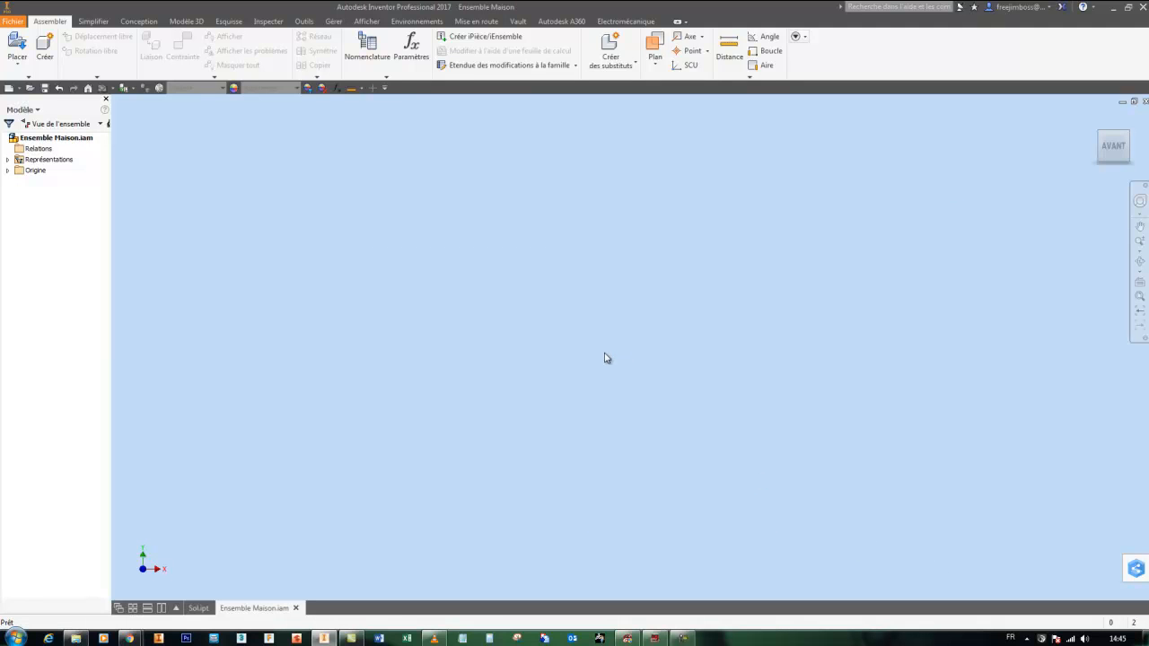
{"action": "left_click", "coordinate": [29, 87]}
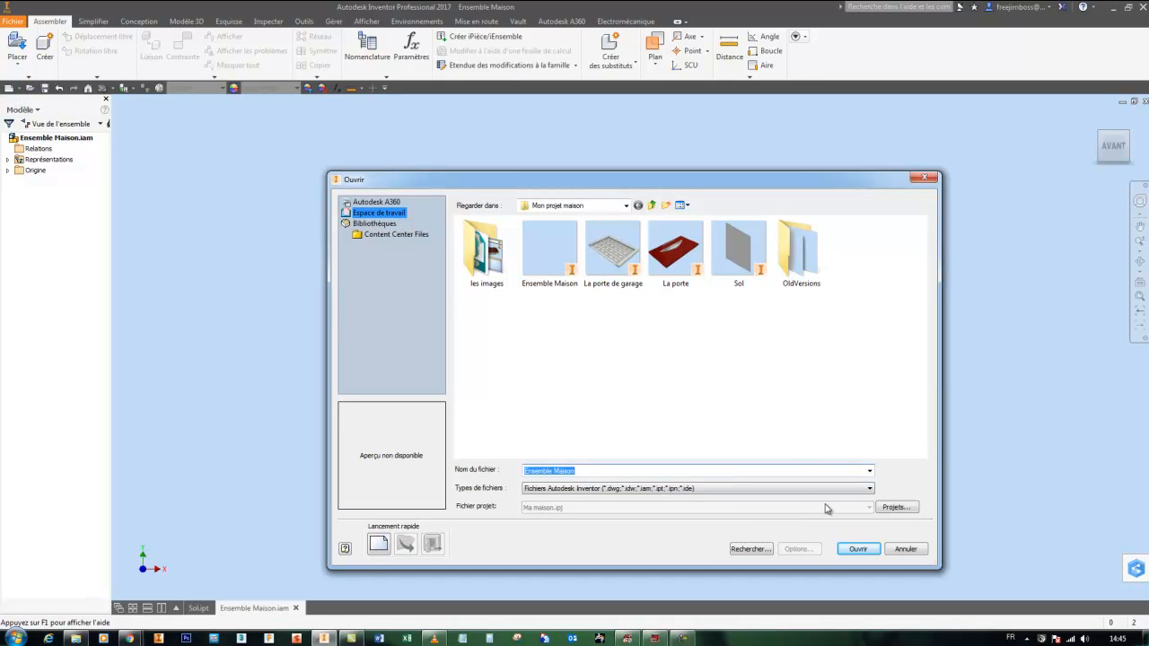
{"action": "left_click", "coordinate": [903, 548]}
{"action": "left_click", "coordinate": [538, 296]}
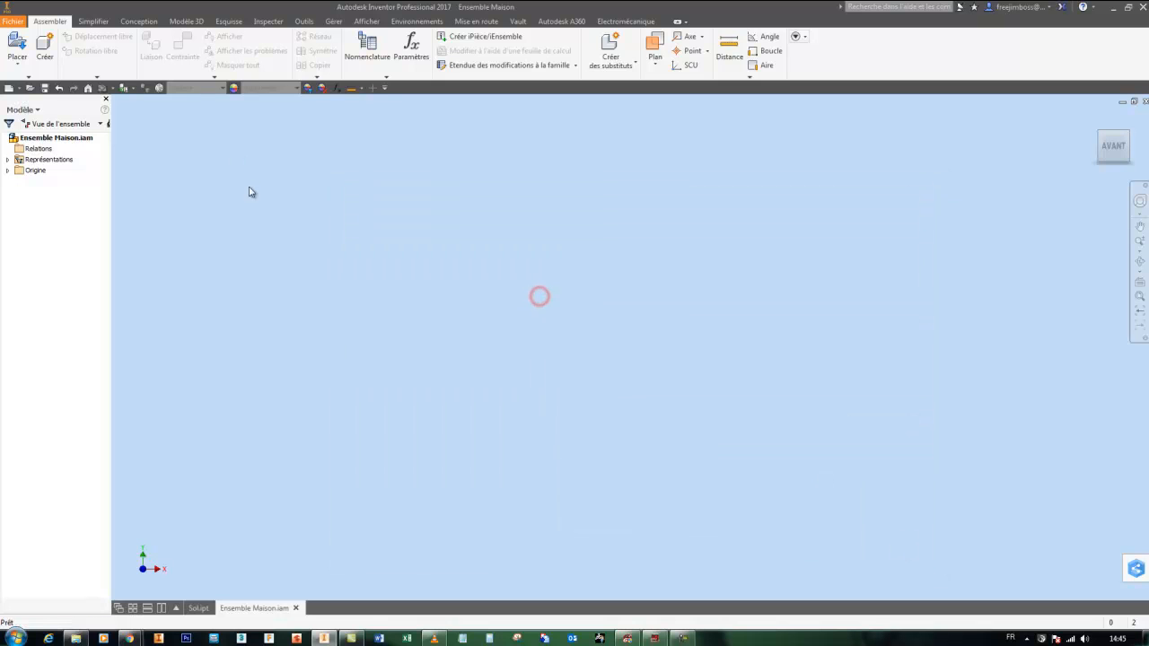
Place one instance each of the La porte de garage, La porte and Sol parts together in the assembly.
{"action": "left_click", "coordinate": [15, 66]}
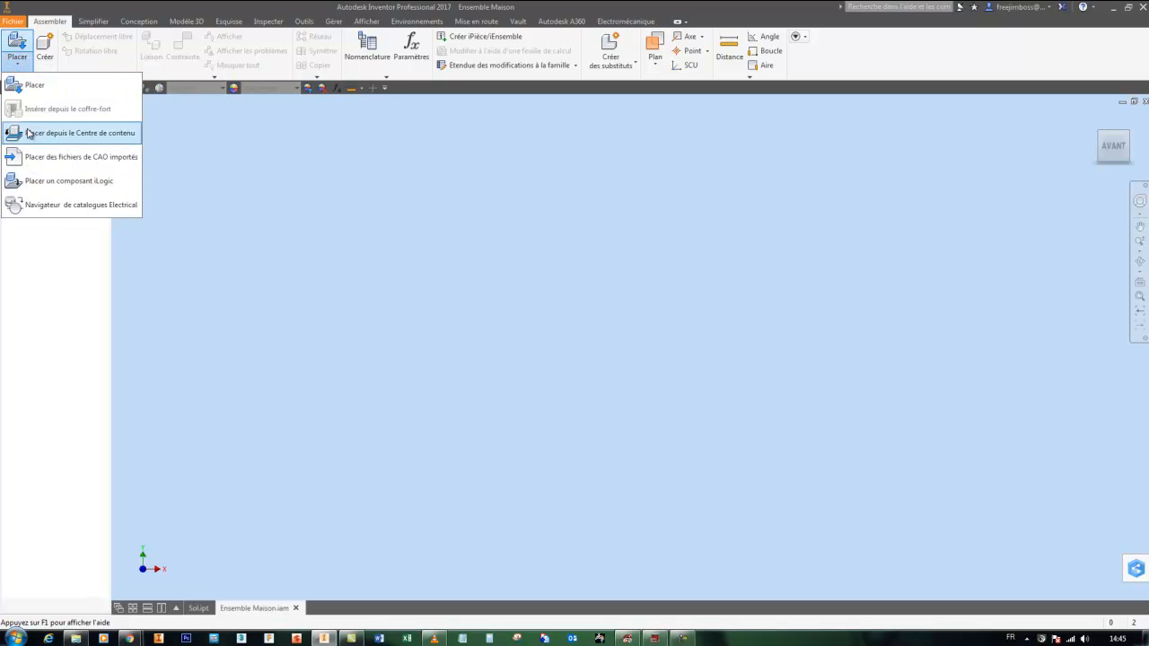
{"action": "left_click", "coordinate": [25, 42]}
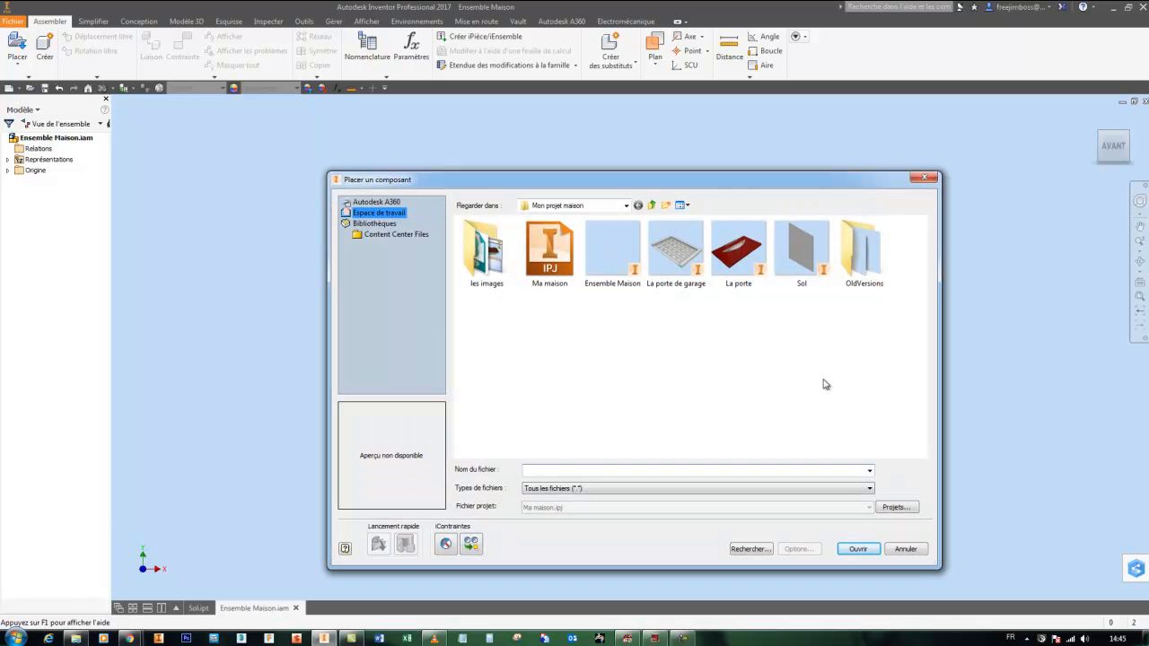
{"action": "left_click_drag", "start_coordinate": [827, 377], "coordinate": [650, 224]}
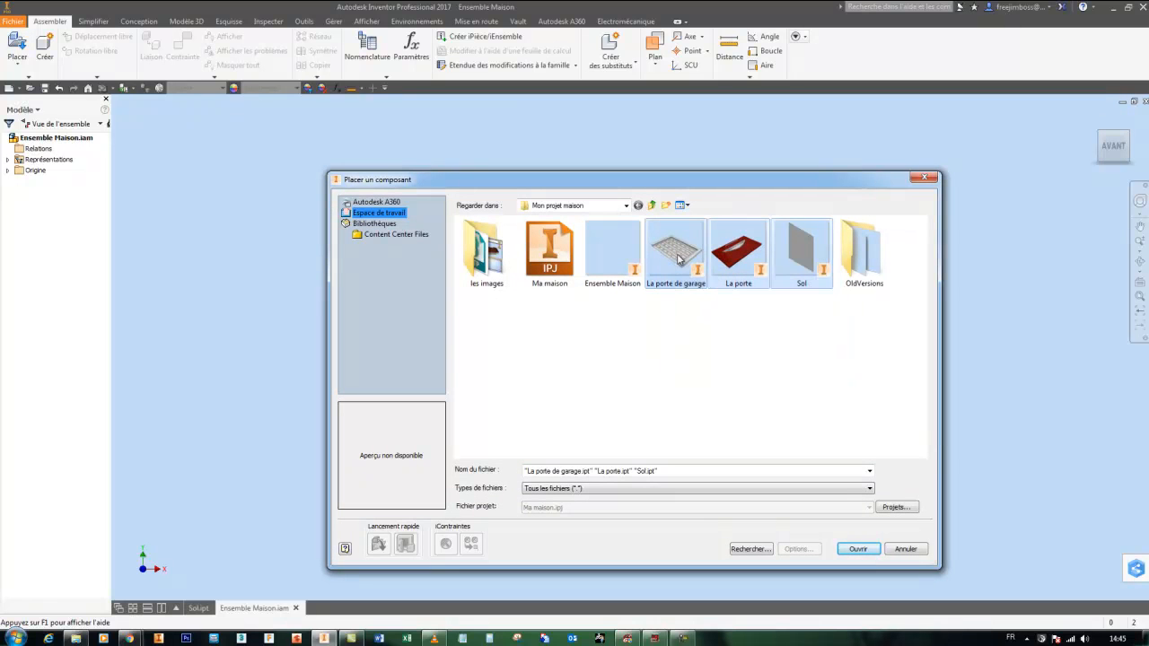
{"action": "left_click", "coordinate": [718, 366]}
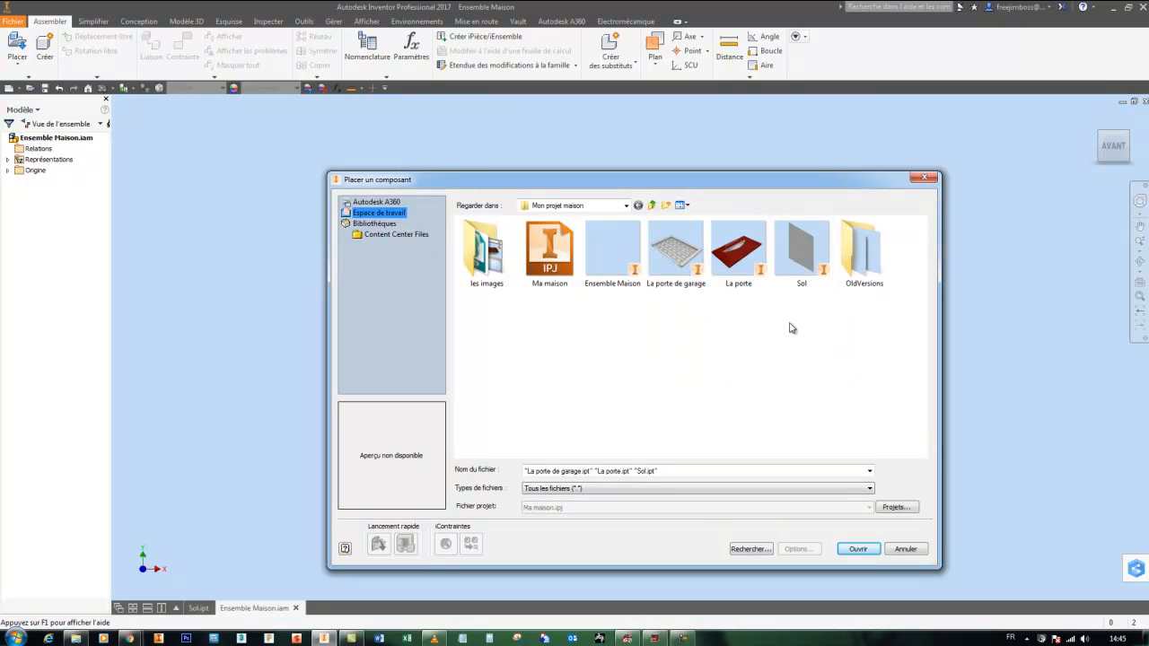
{"action": "left_click", "coordinate": [808, 269]}
{"action": "left_click", "coordinate": [750, 262], "text": "ctrl"}
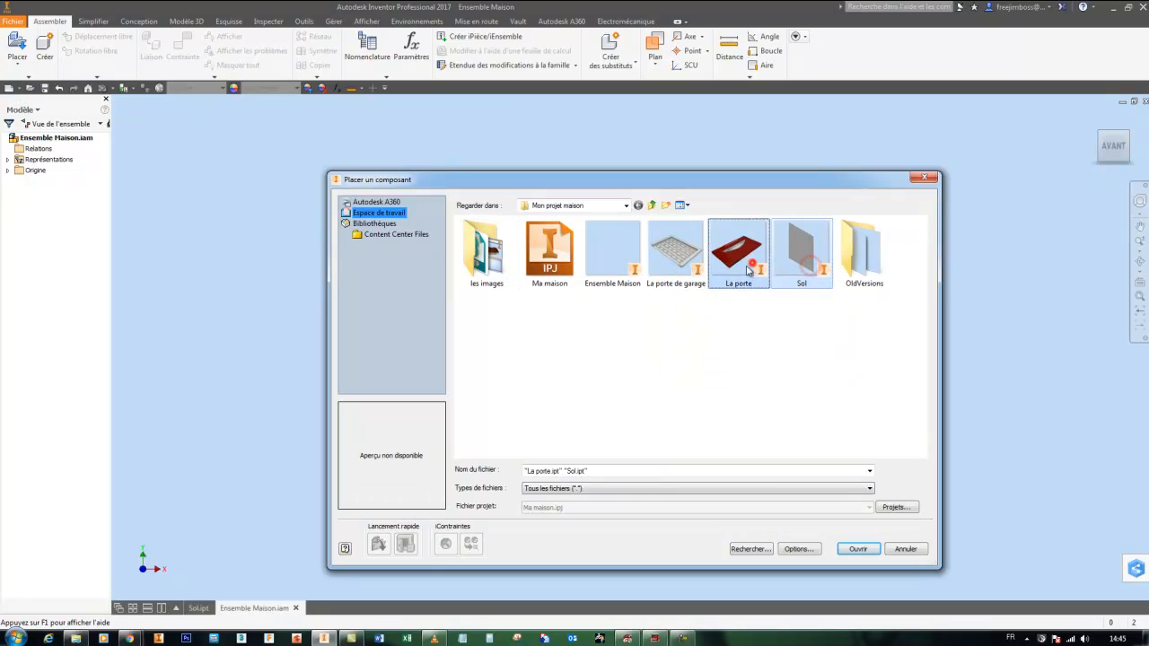
{"action": "left_click", "coordinate": [670, 262], "text": "ctrl"}
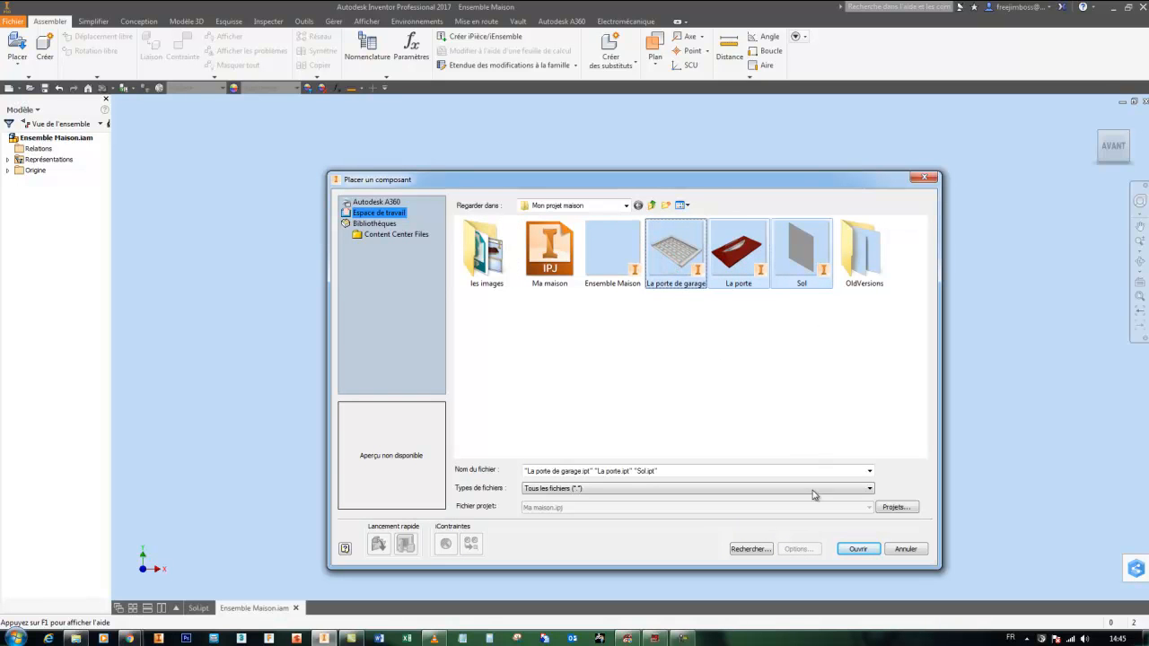
{"action": "left_click", "coordinate": [852, 549]}
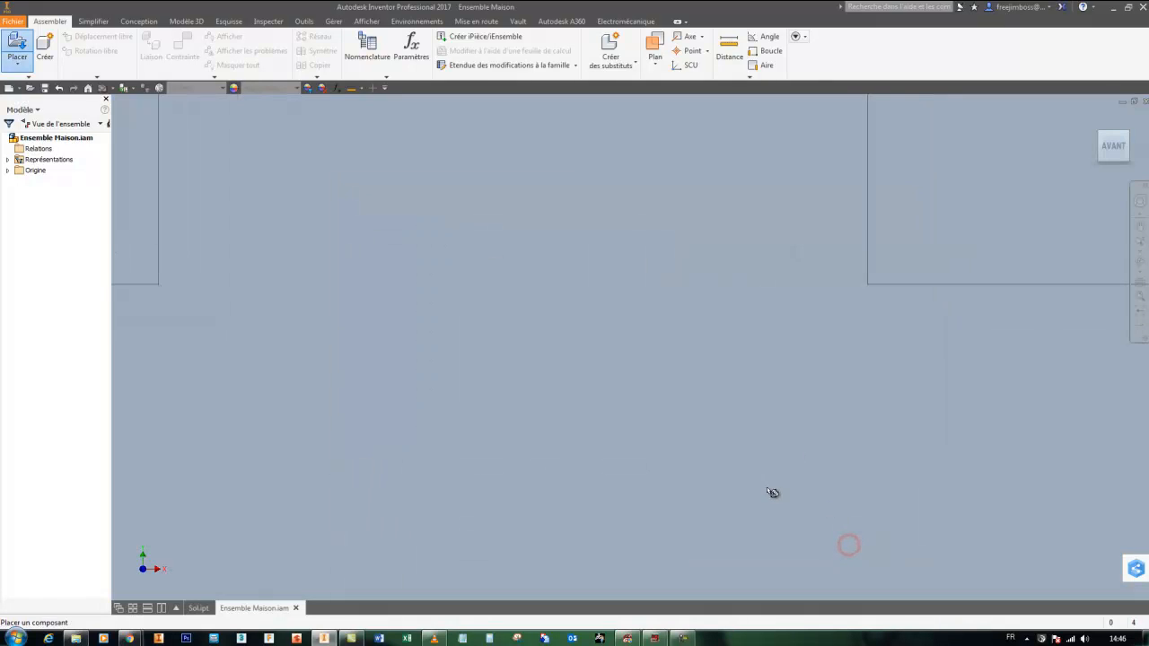
{"action": "scroll", "coordinate": [733, 386], "scroll_direction": "down", "scroll_amount": 6}
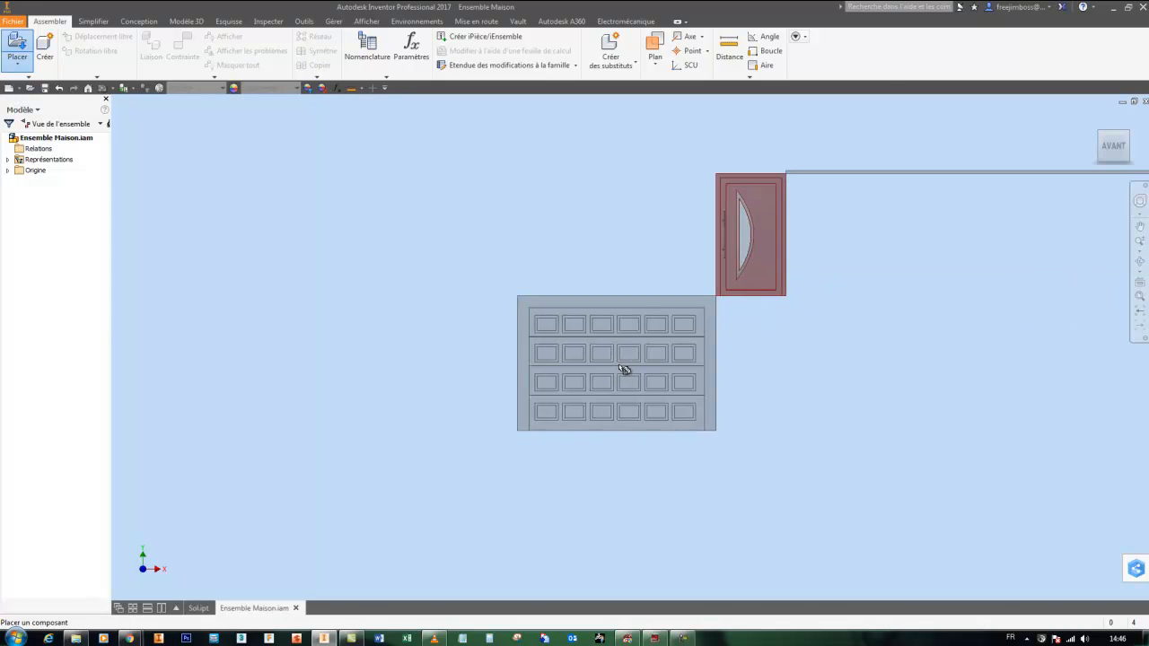
{"action": "left_click", "coordinate": [496, 360]}
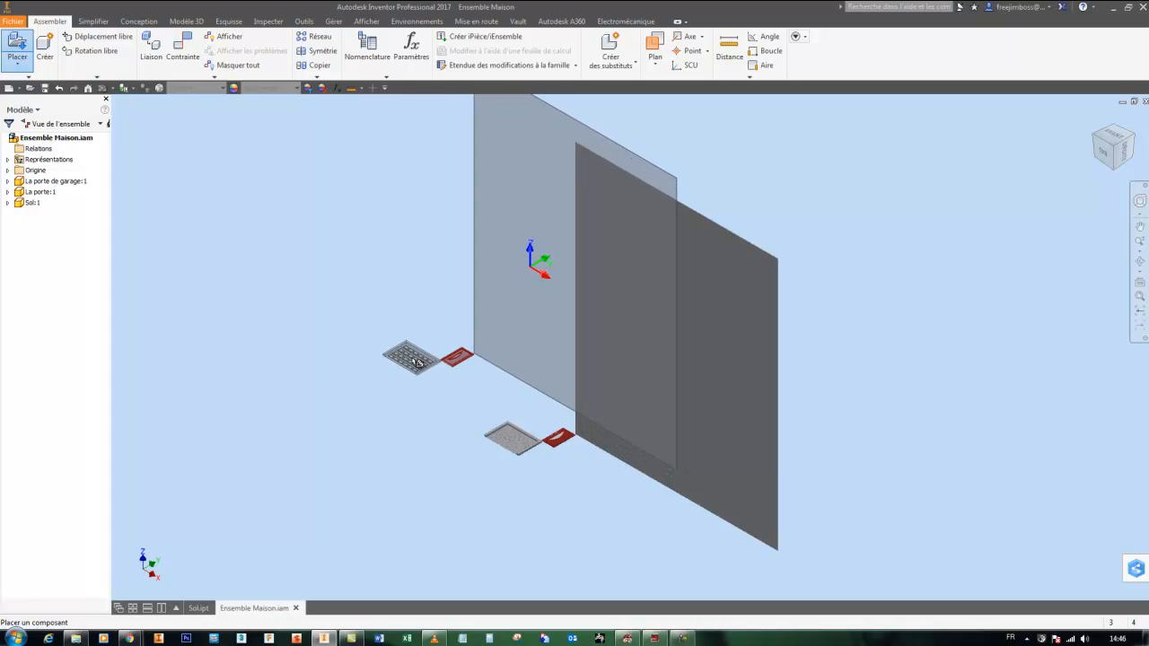
{"action": "right_click", "coordinate": [410, 370]}
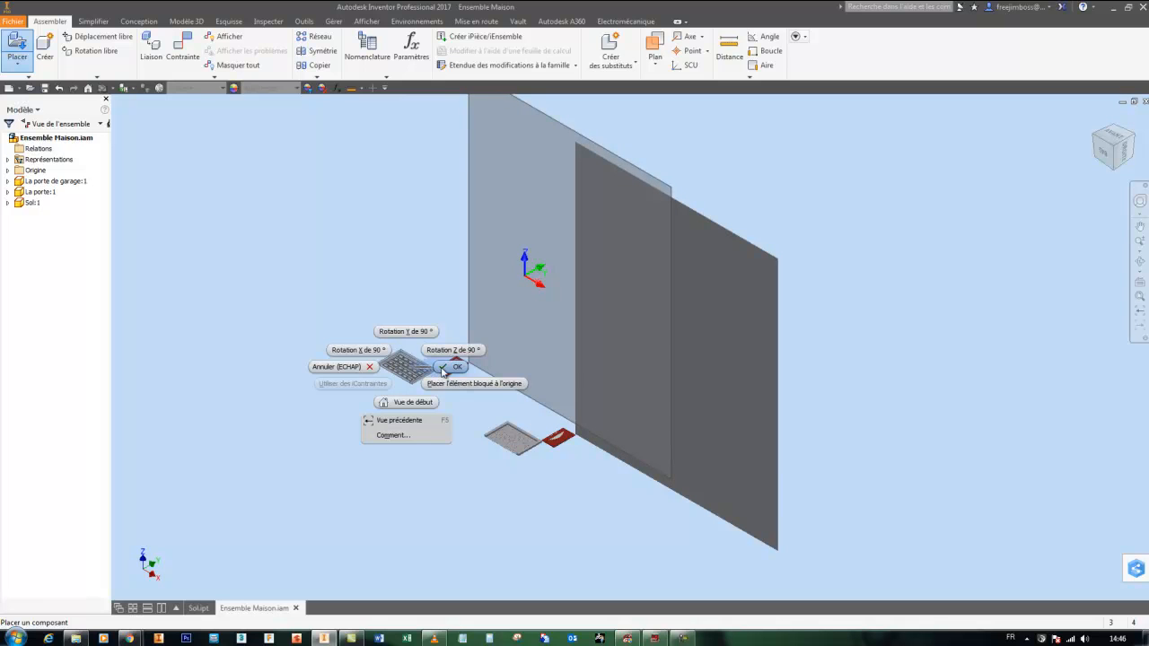
{"action": "left_click", "coordinate": [443, 367]}
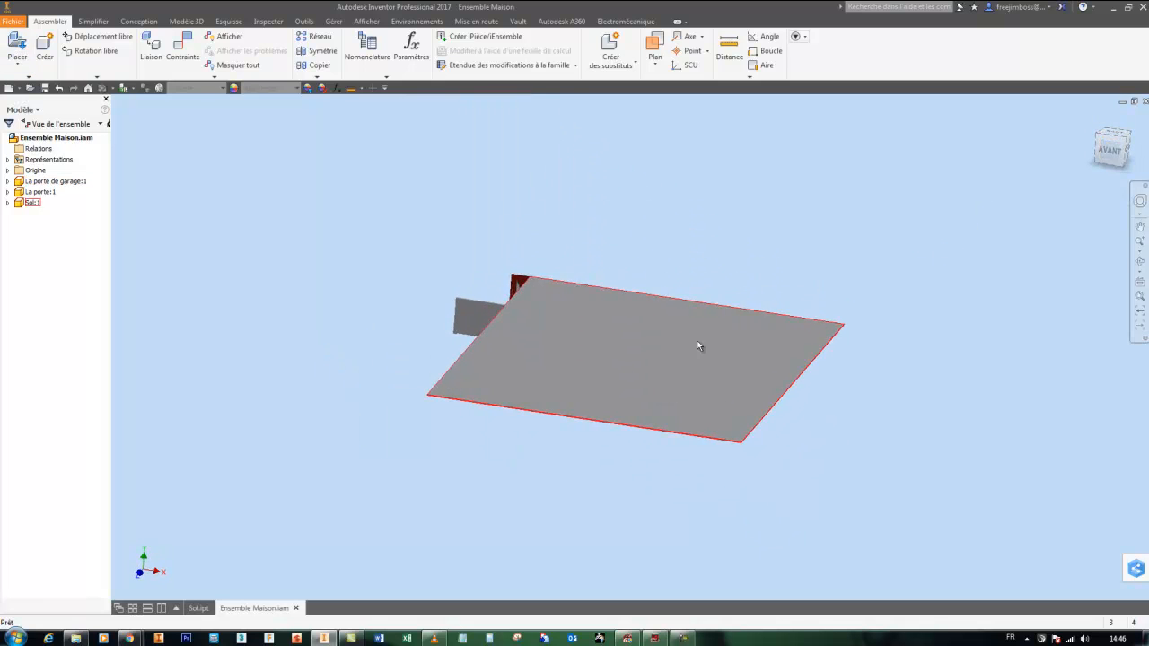
Ground the Sol component so the slab is fixed in place in the assembly.
{"action": "left_click", "coordinate": [1113, 148]}
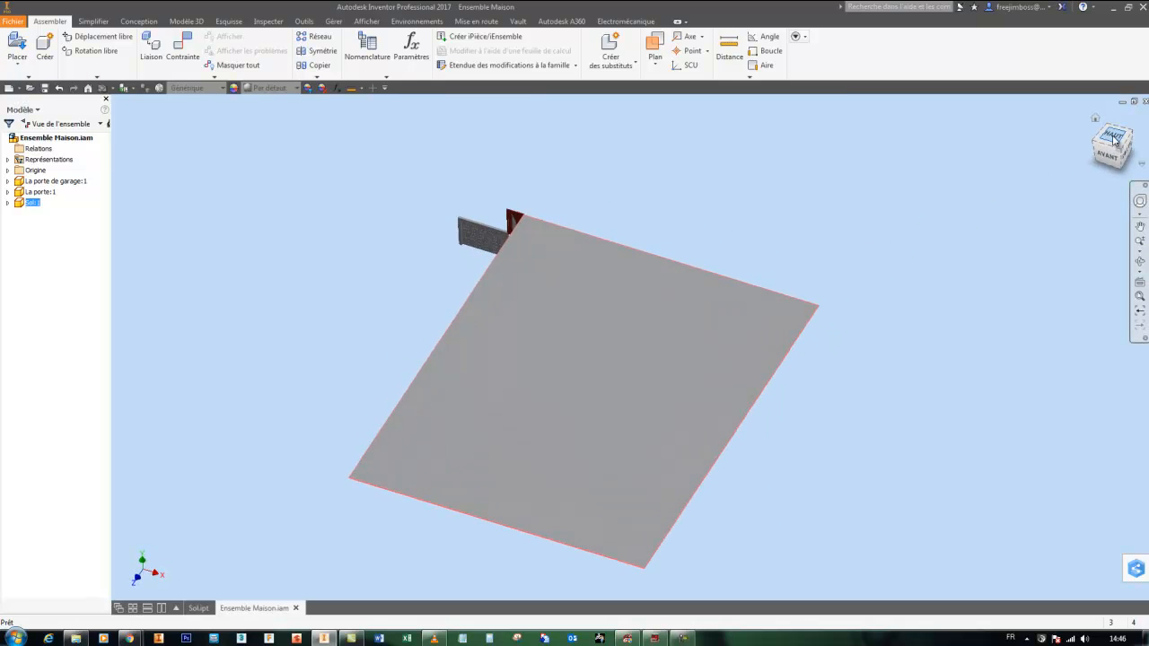
{"action": "left_click", "coordinate": [1122, 161]}
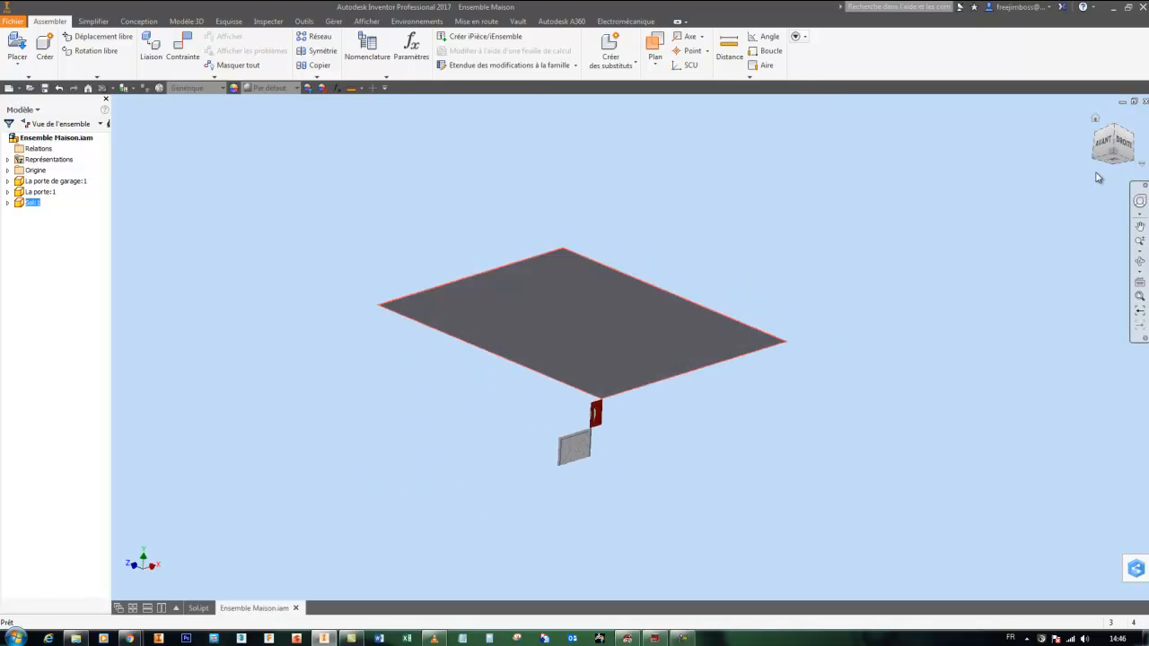
{"action": "left_click", "coordinate": [418, 311]}
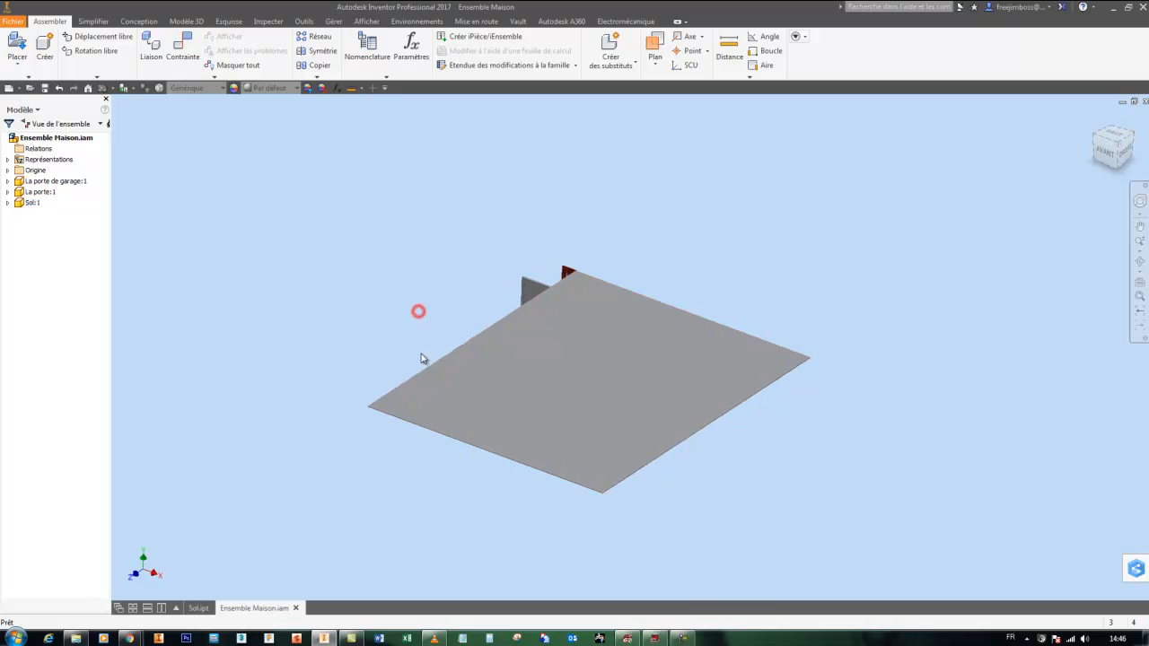
{"action": "left_click", "coordinate": [34, 204]}
{"action": "right_click", "coordinate": [33, 204]}
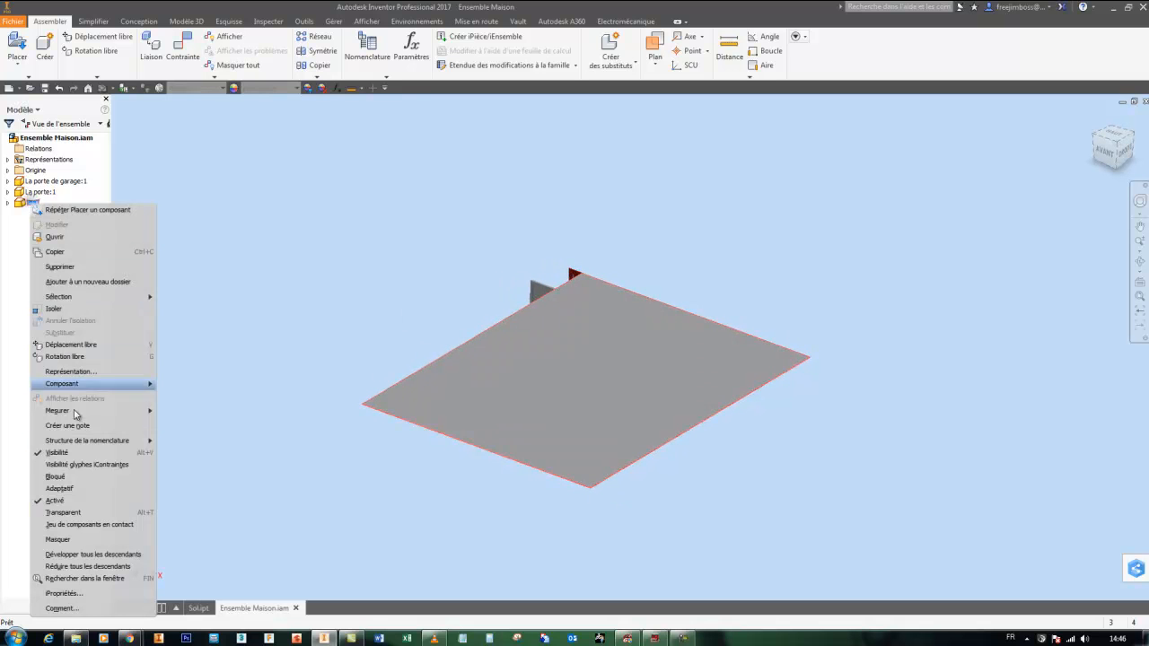
{"action": "left_click", "coordinate": [77, 476]}
{"action": "left_click", "coordinate": [303, 296]}
Move the garage door and the red entrance door freely away from the slab and apart from each other.
{"action": "left_click_drag", "start_coordinate": [574, 301], "coordinate": [585, 229]}
{"action": "left_click_drag", "start_coordinate": [620, 283], "coordinate": [703, 226]}
{"action": "left_click", "coordinate": [820, 246]}
{"action": "left_click", "coordinate": [607, 343]}
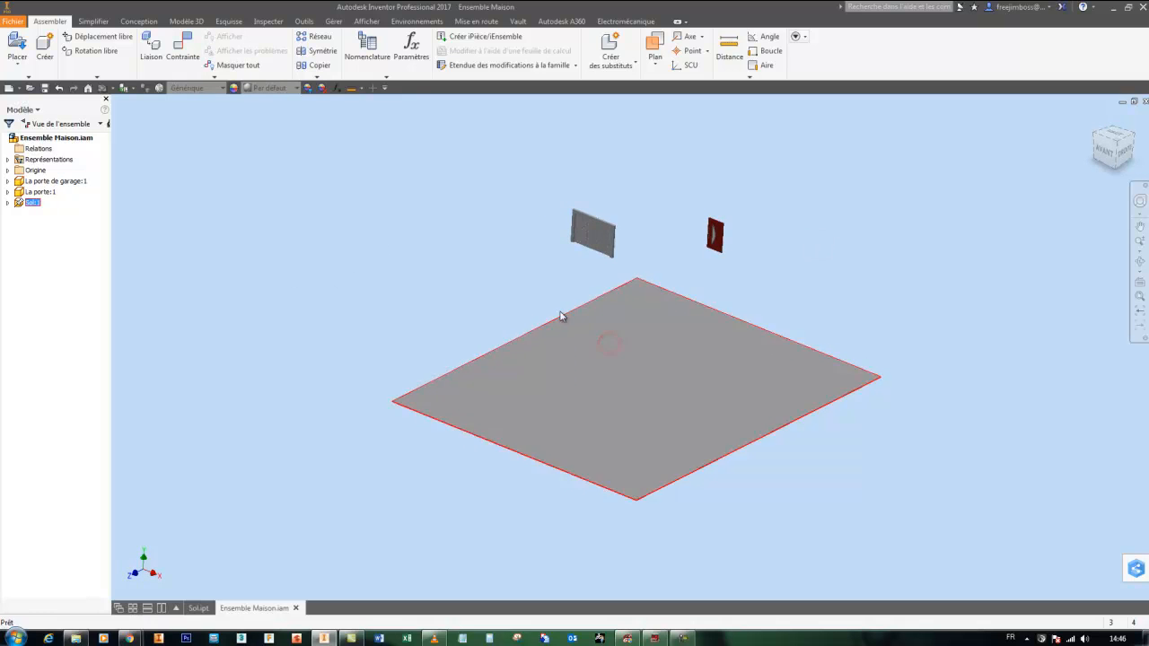
{"action": "left_click", "coordinate": [348, 231]}
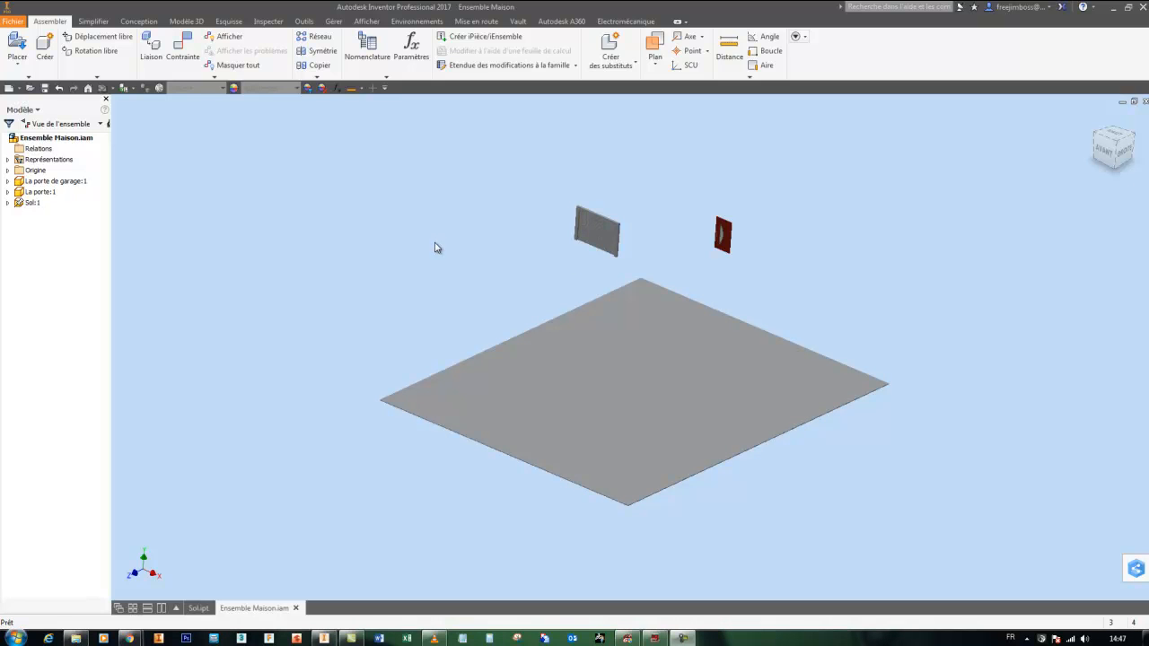
View the Sol part in its own document and return to the Ensemble Maison assembly.
{"action": "left_click", "coordinate": [198, 608]}
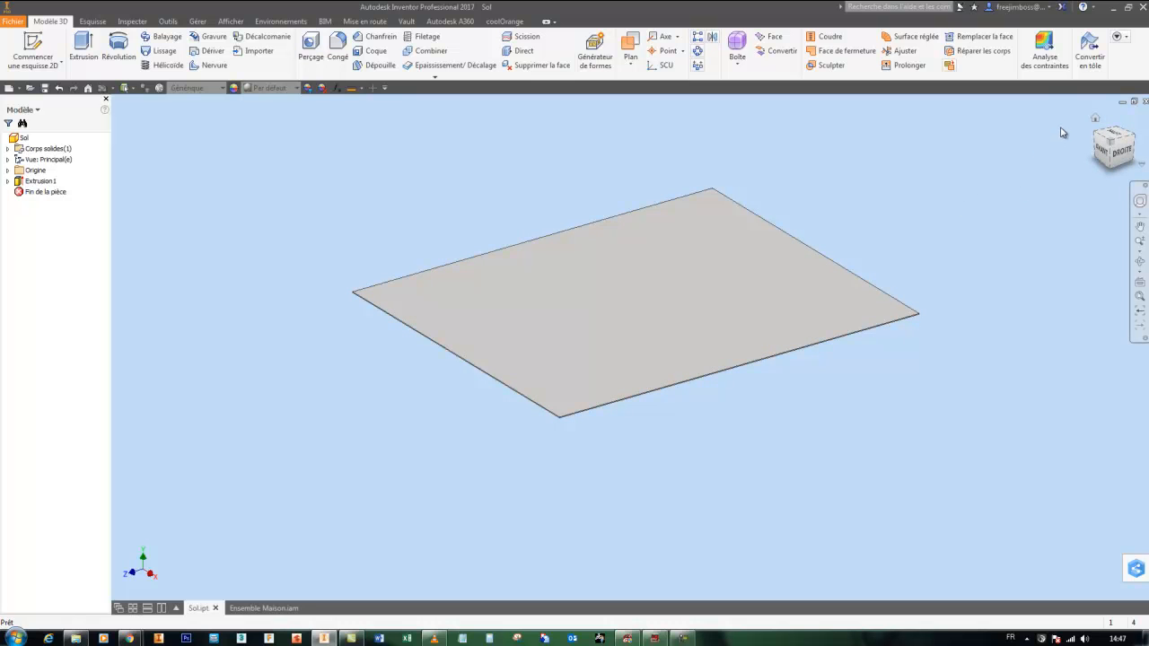
{"action": "left_click", "coordinate": [268, 608]}
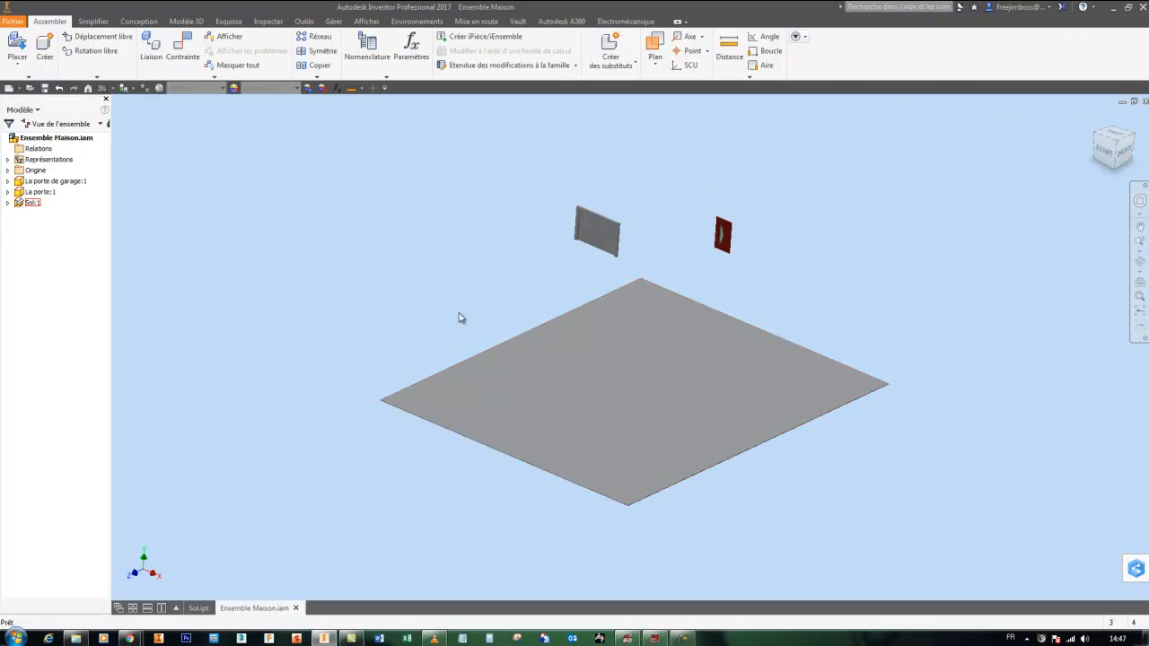
{"action": "left_click", "coordinate": [359, 274]}
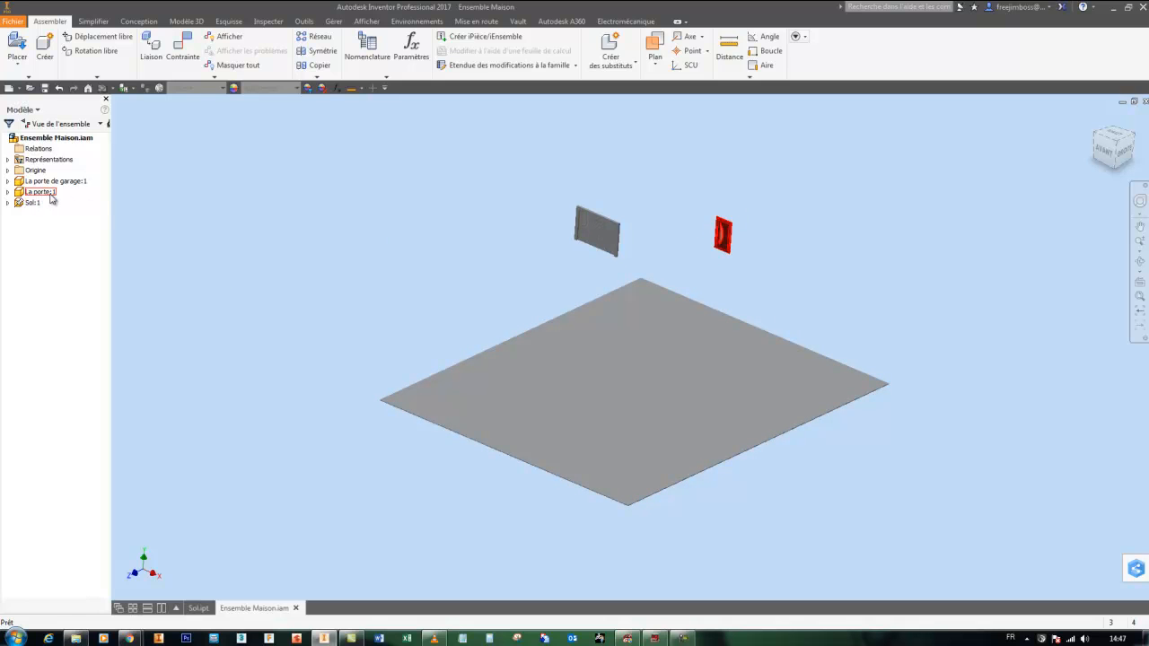
{"action": "left_click", "coordinate": [198, 609]}
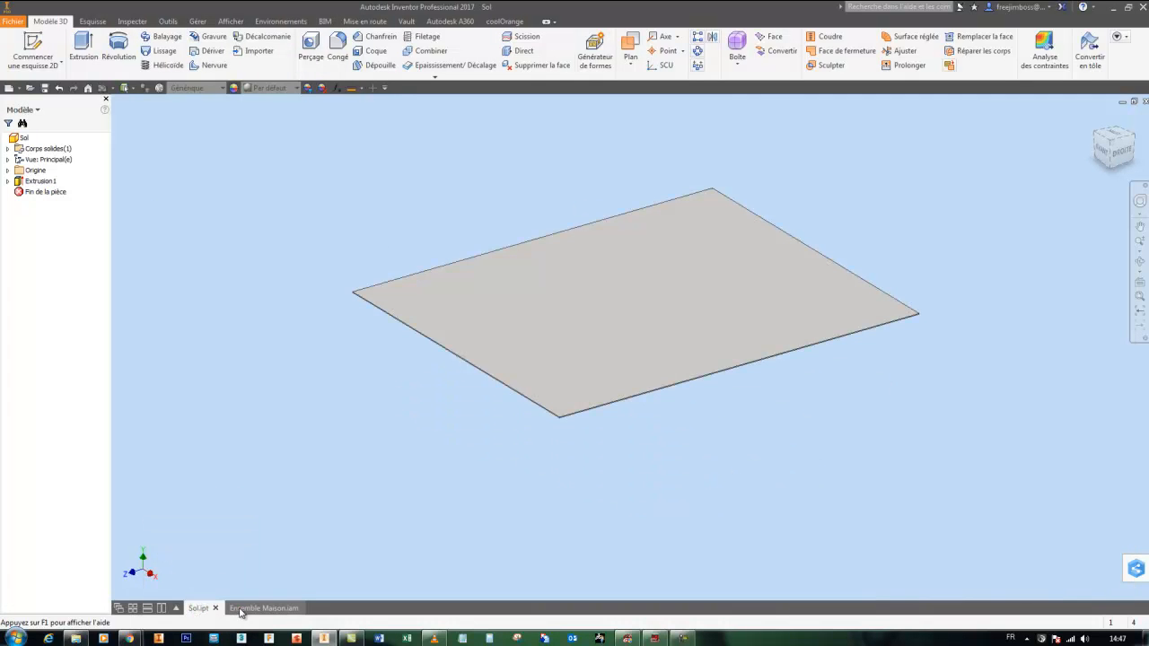
{"action": "left_click", "coordinate": [236, 608]}
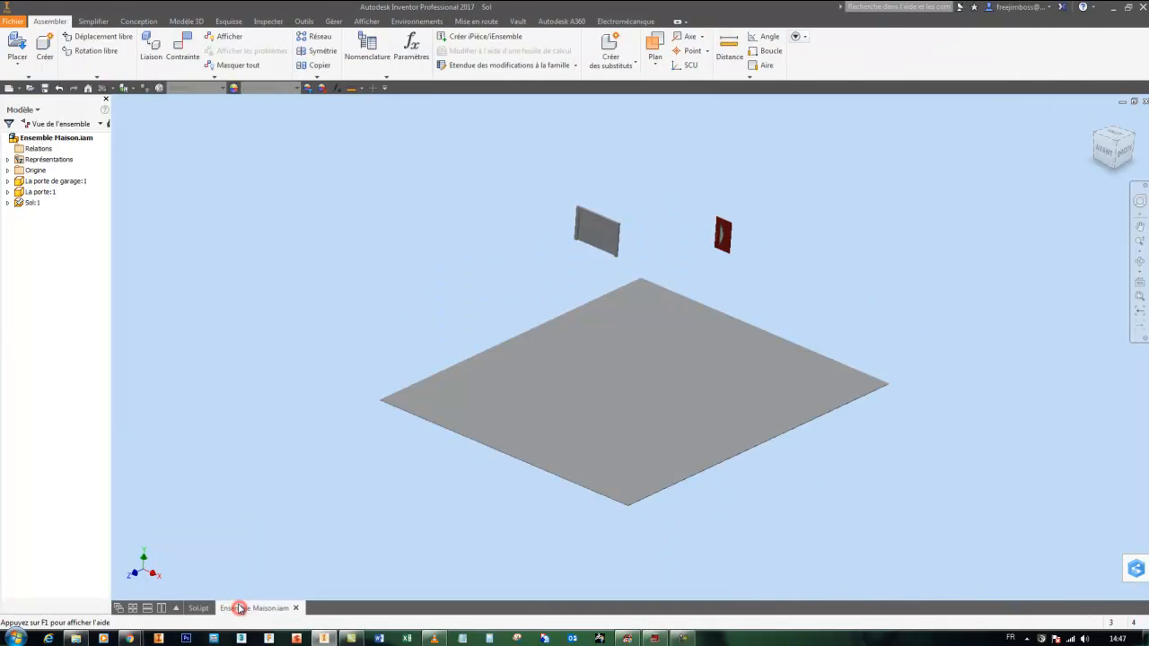
Open La porte for in-place editing, inspect the door's model, and return to the full assembly.
{"action": "right_click", "coordinate": [40, 191]}
{"action": "left_click", "coordinate": [66, 210]}
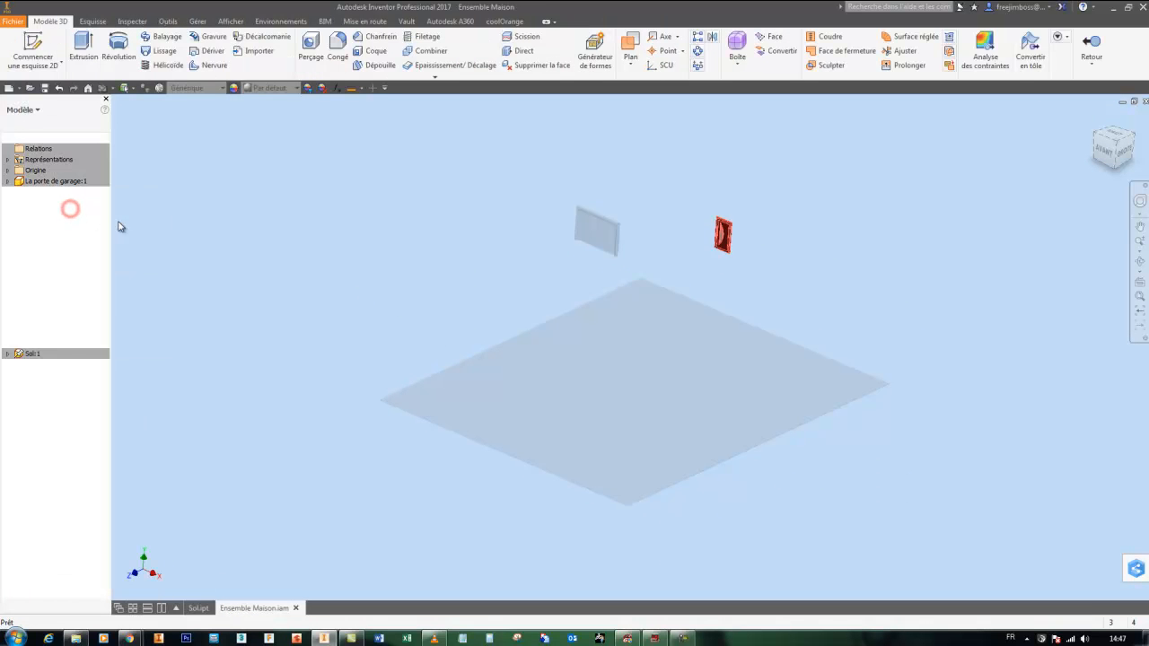
{"action": "scroll", "coordinate": [736, 243], "scroll_direction": "down", "scroll_amount": 5}
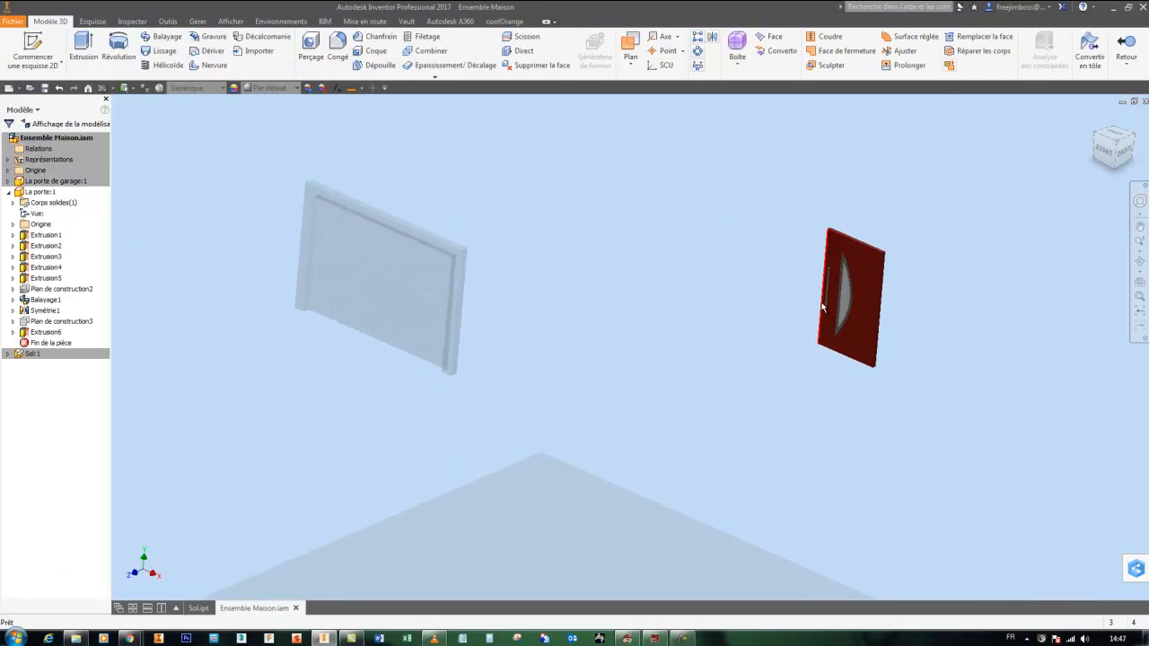
{"action": "scroll", "coordinate": [772, 281], "scroll_direction": "down", "scroll_amount": 3}
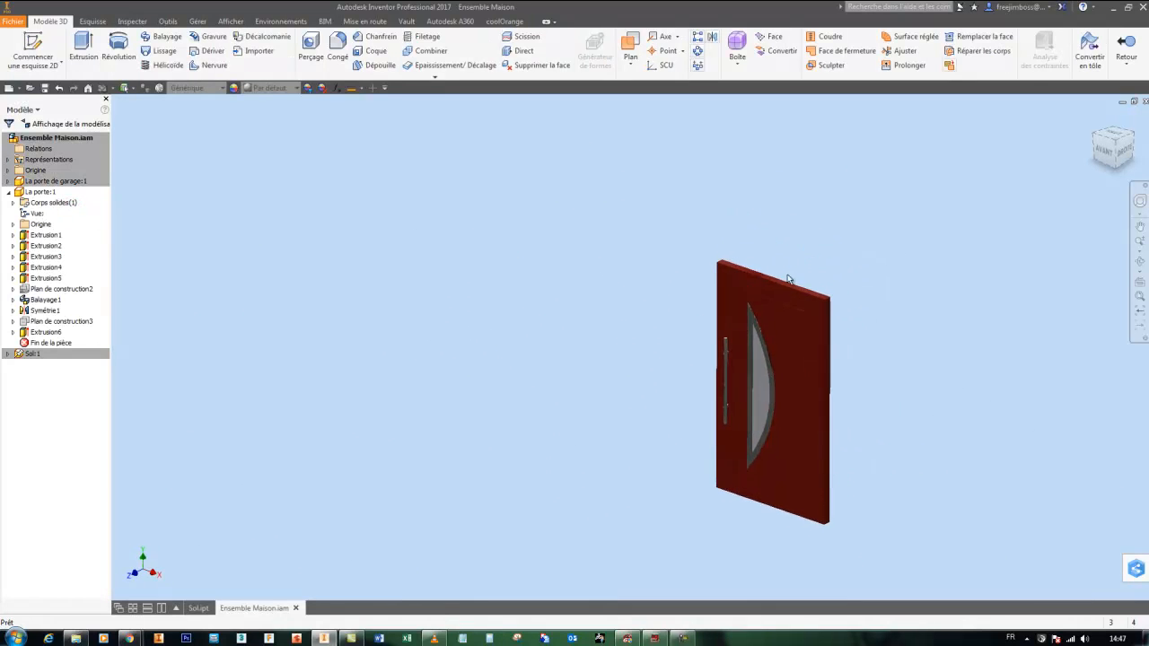
{"action": "scroll", "coordinate": [779, 292], "scroll_direction": "up", "scroll_amount": 4}
{"action": "middle_click_drag", "start_coordinate": [781, 301], "coordinate": [64, 219], "text": "shift"}
{"action": "double_click", "coordinate": [55, 139]}
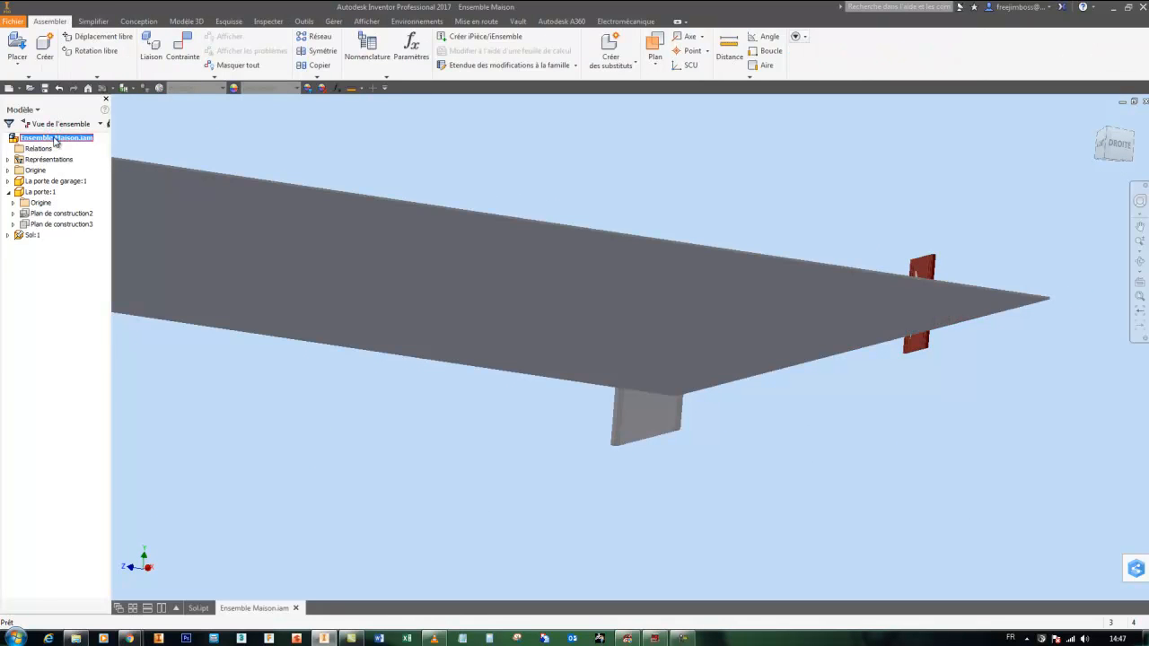
Undo the exit from La porte's in-place editing, and return to the Ensemble Maison assembly.
{"action": "right_click", "coordinate": [39, 192]}
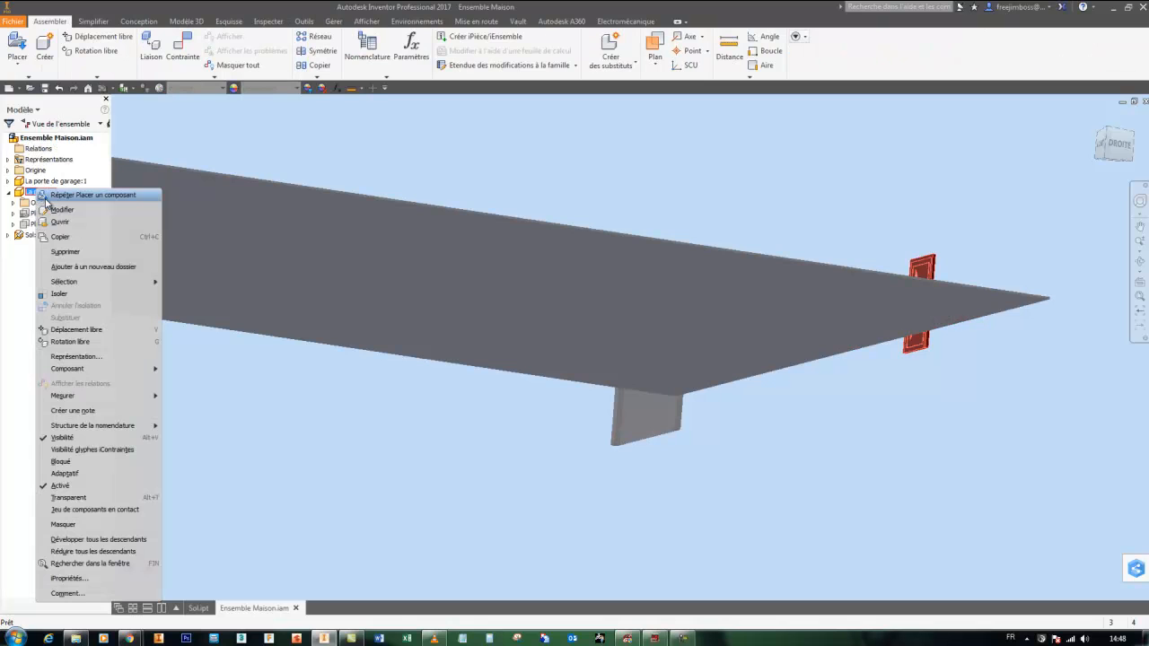
{"action": "left_click", "coordinate": [59, 88]}
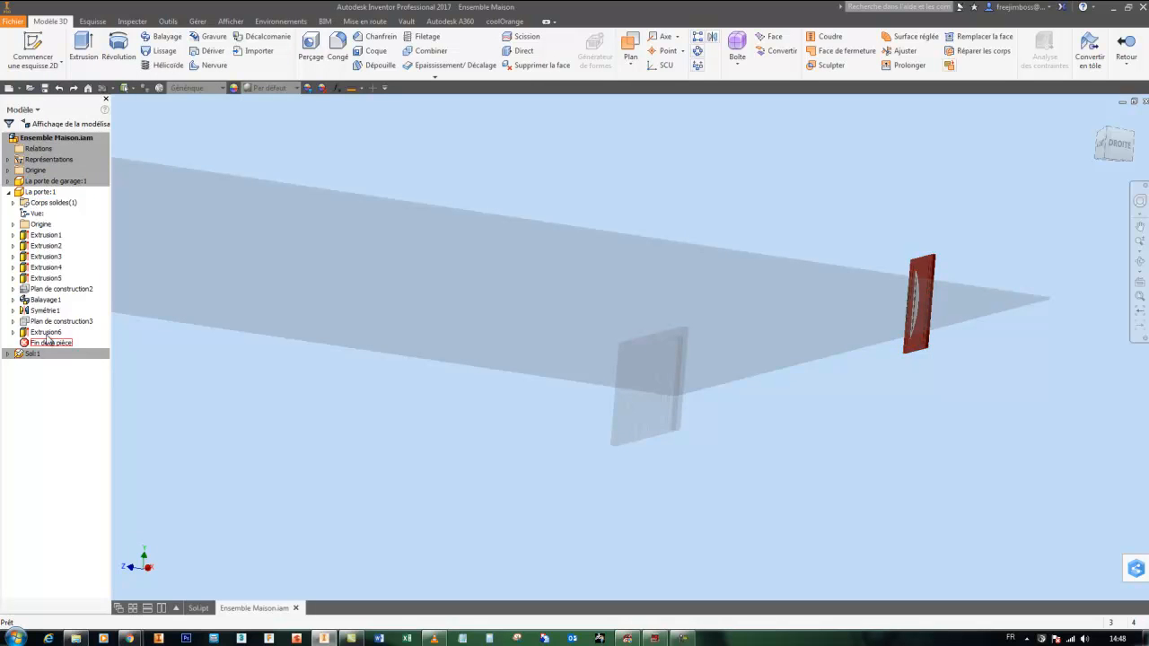
{"action": "double_click", "coordinate": [57, 140]}
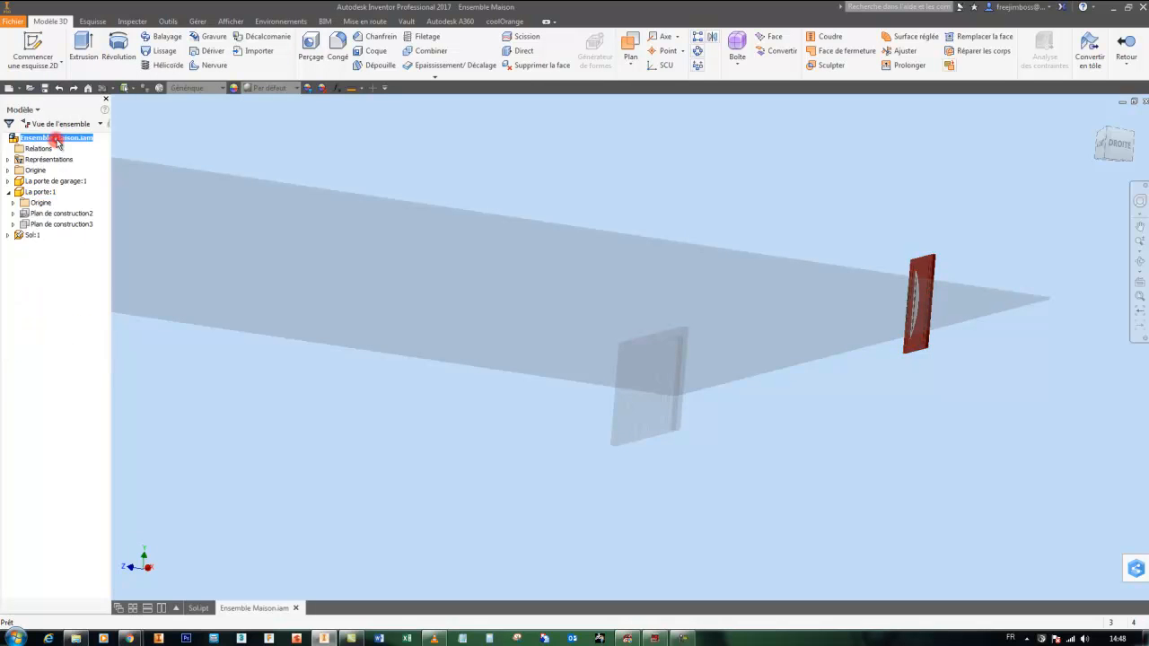
Switch to the Sol part document and close it, returning to the Ensemble Maison assembly.
{"action": "right_click", "coordinate": [32, 235]}
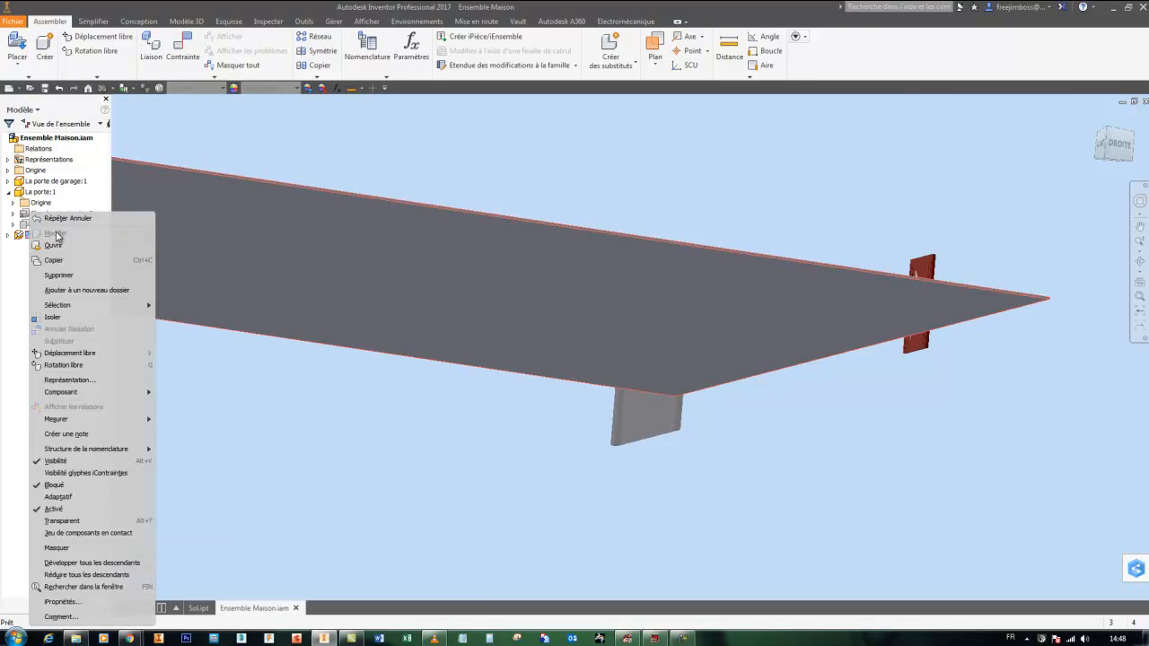
{"action": "left_click", "coordinate": [189, 363]}
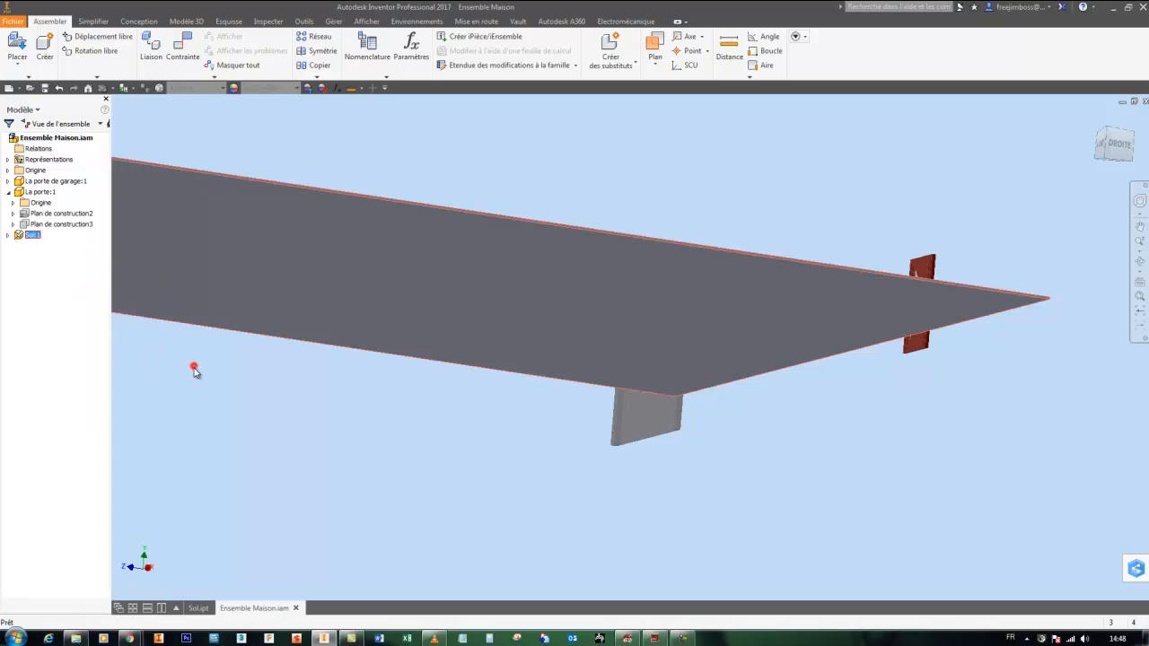
{"action": "left_click", "coordinate": [199, 609]}
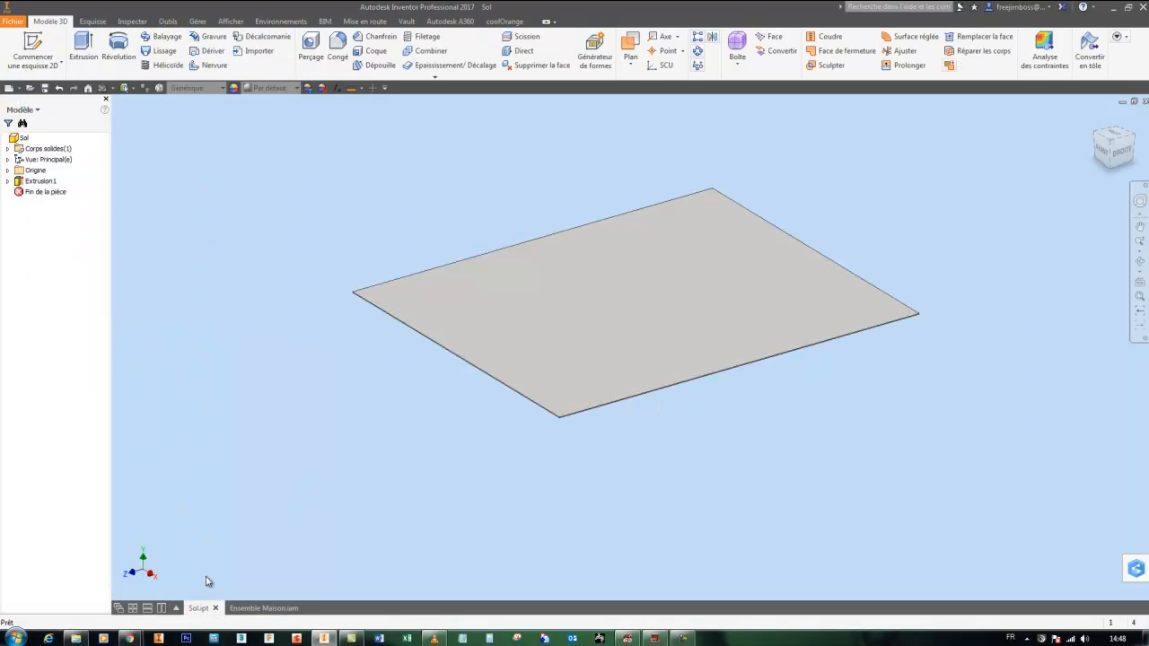
{"action": "left_click", "coordinate": [214, 608]}
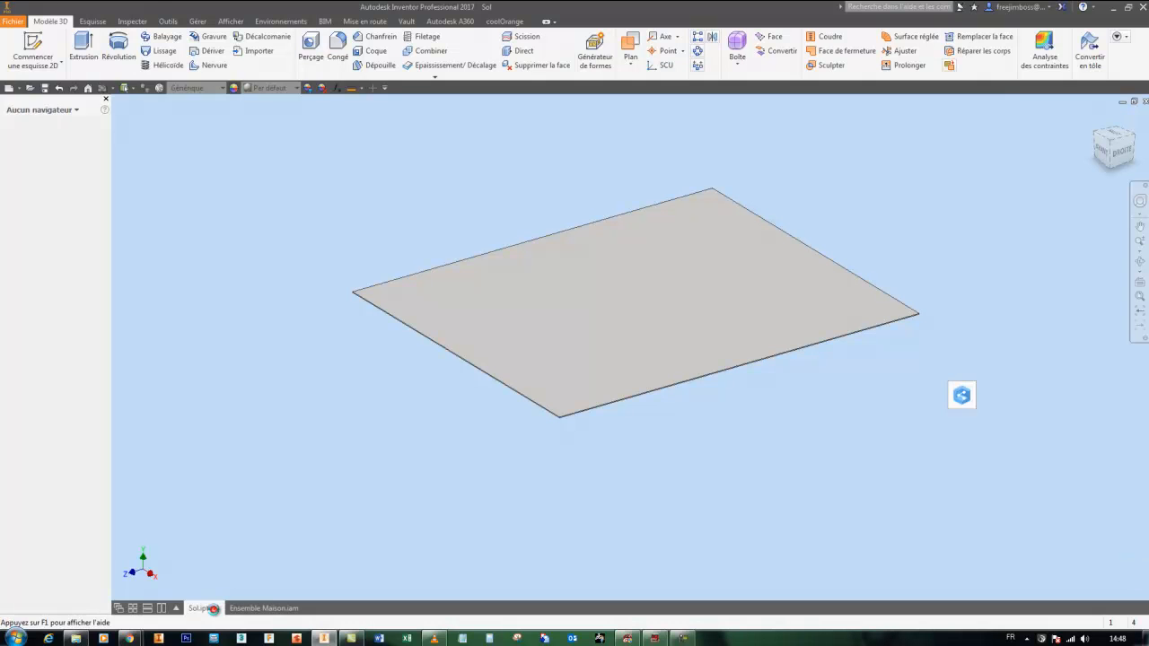
{"action": "left_click", "coordinate": [224, 503]}
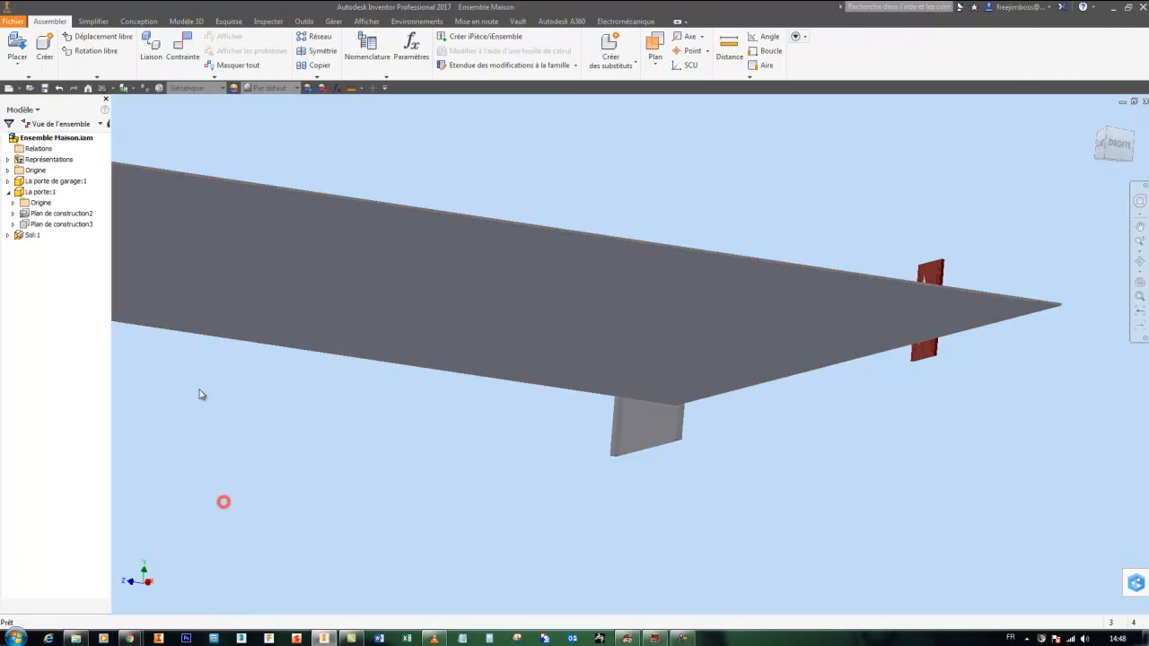
Open the Sol slab for in-place editing, view its model features, and return to the full assembly.
{"action": "left_click", "coordinate": [30, 237]}
{"action": "right_click", "coordinate": [30, 237]}
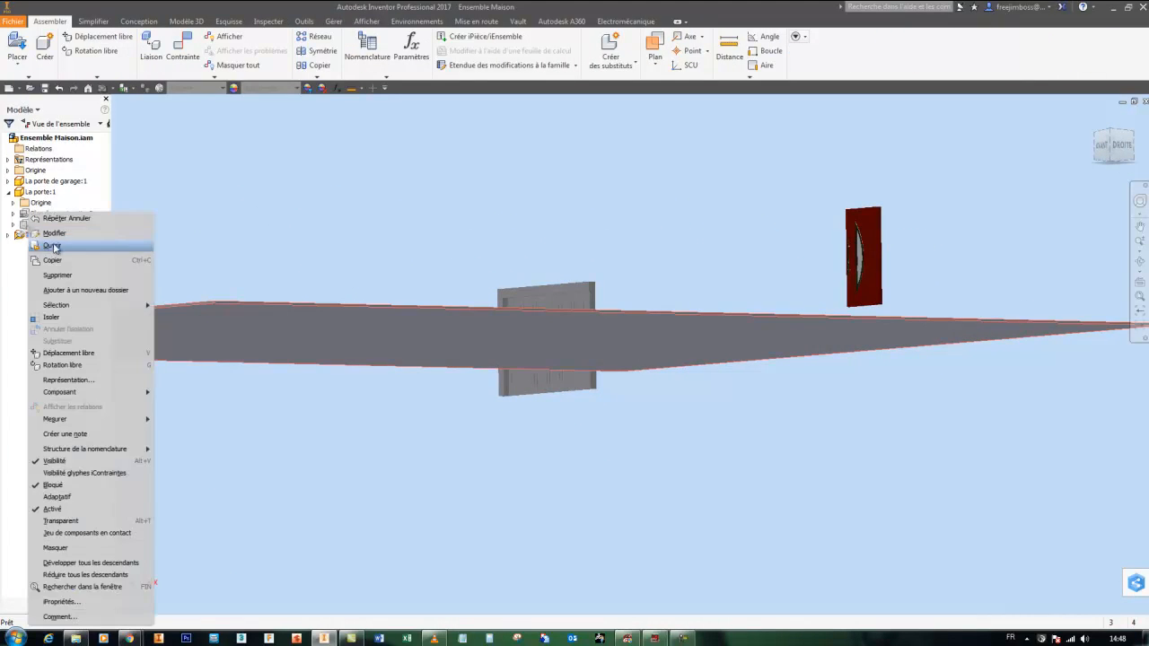
{"action": "left_click", "coordinate": [55, 240]}
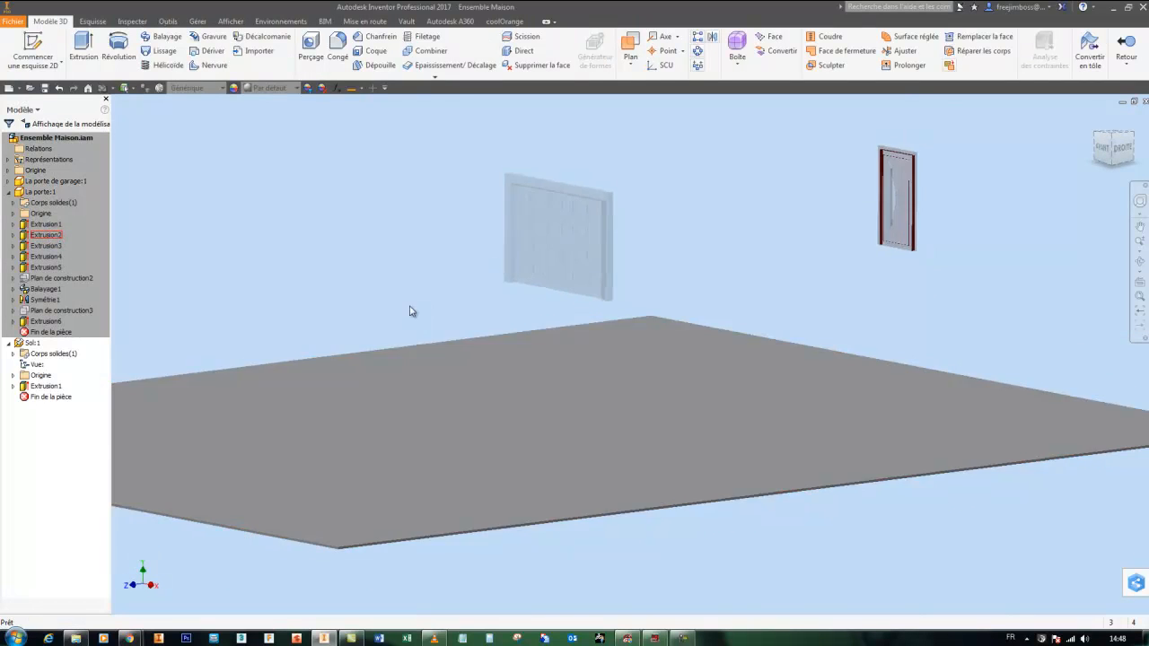
{"action": "left_click", "coordinate": [422, 295]}
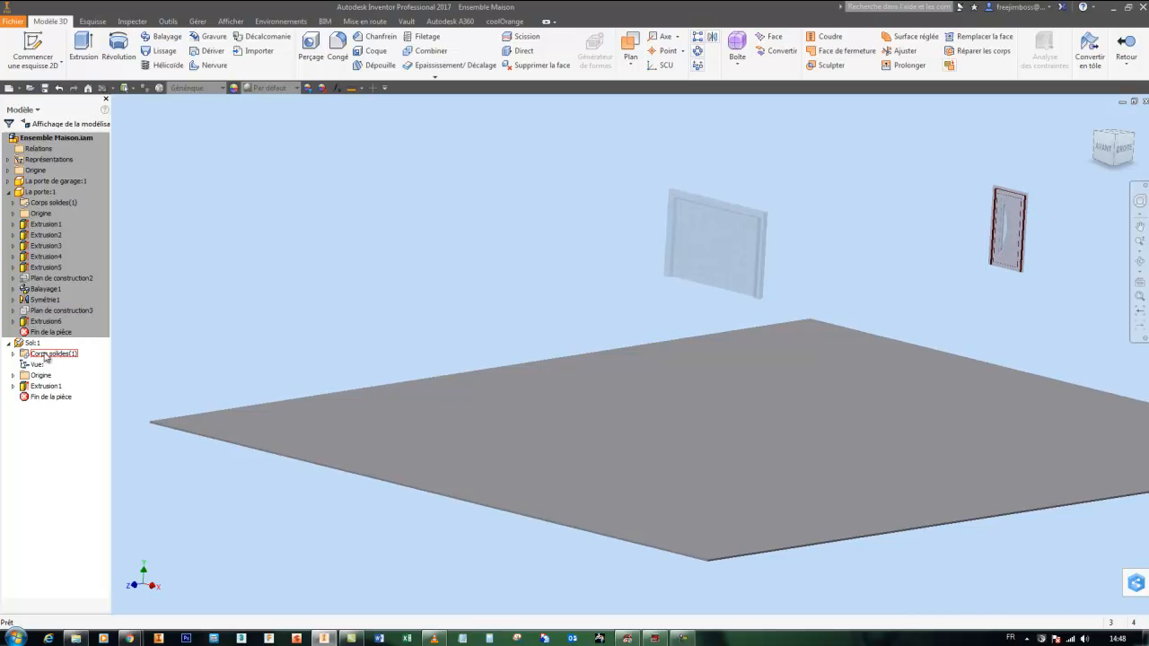
{"action": "double_click", "coordinate": [41, 138]}
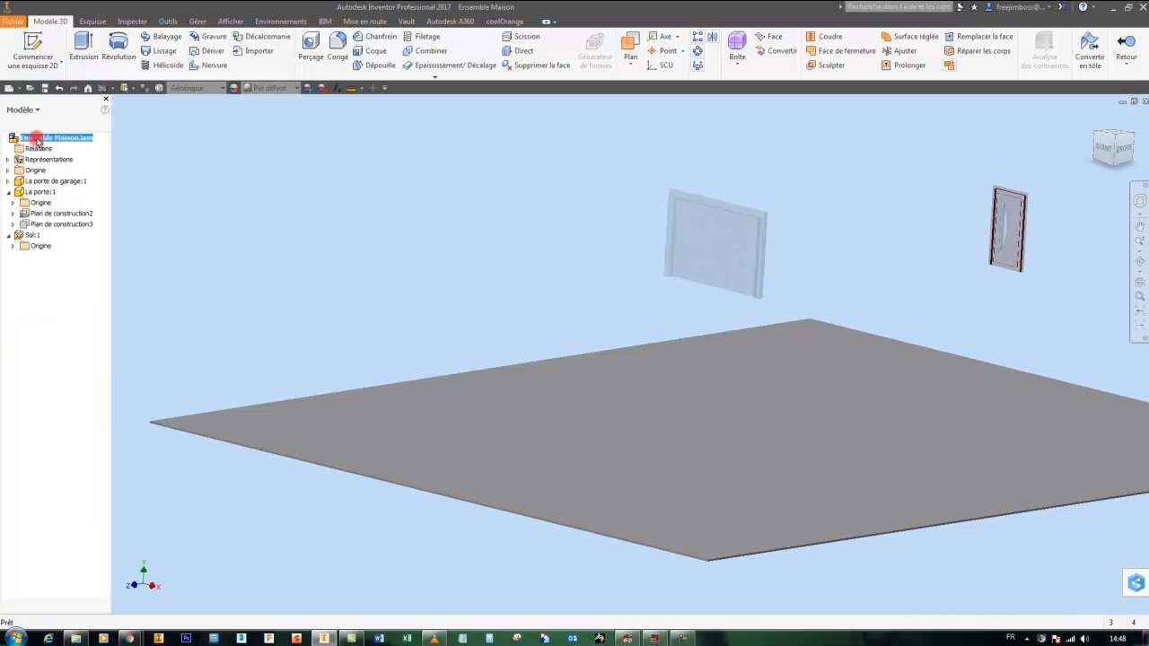
{"action": "left_click", "coordinate": [170, 166]}
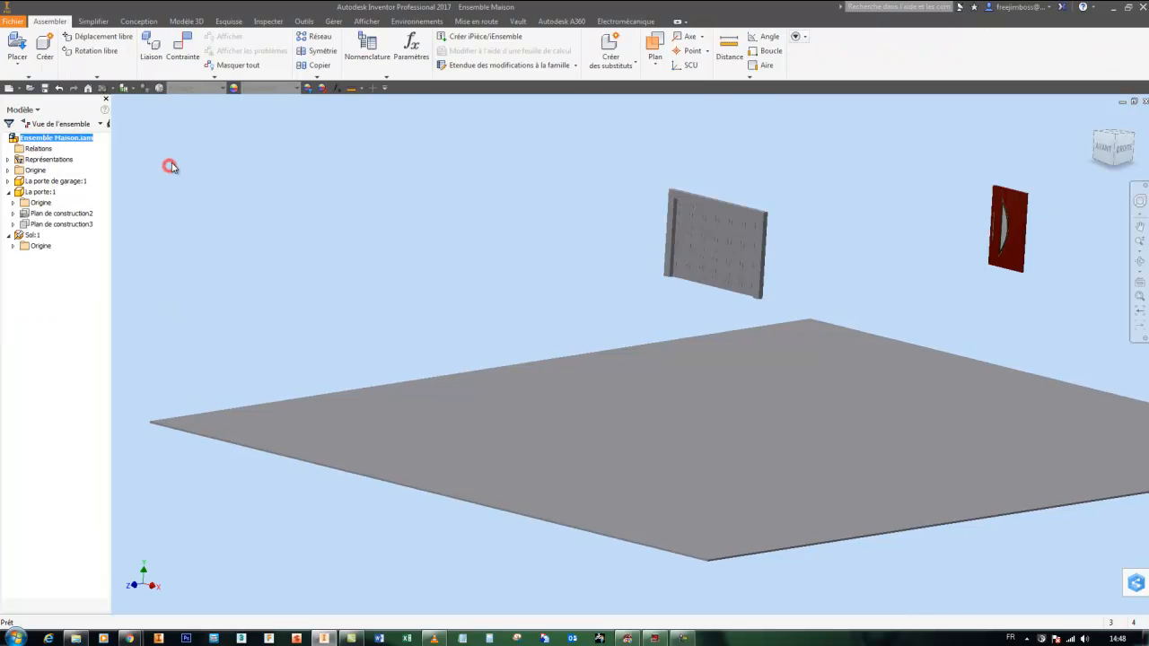
{"action": "left_click", "coordinate": [217, 183]}
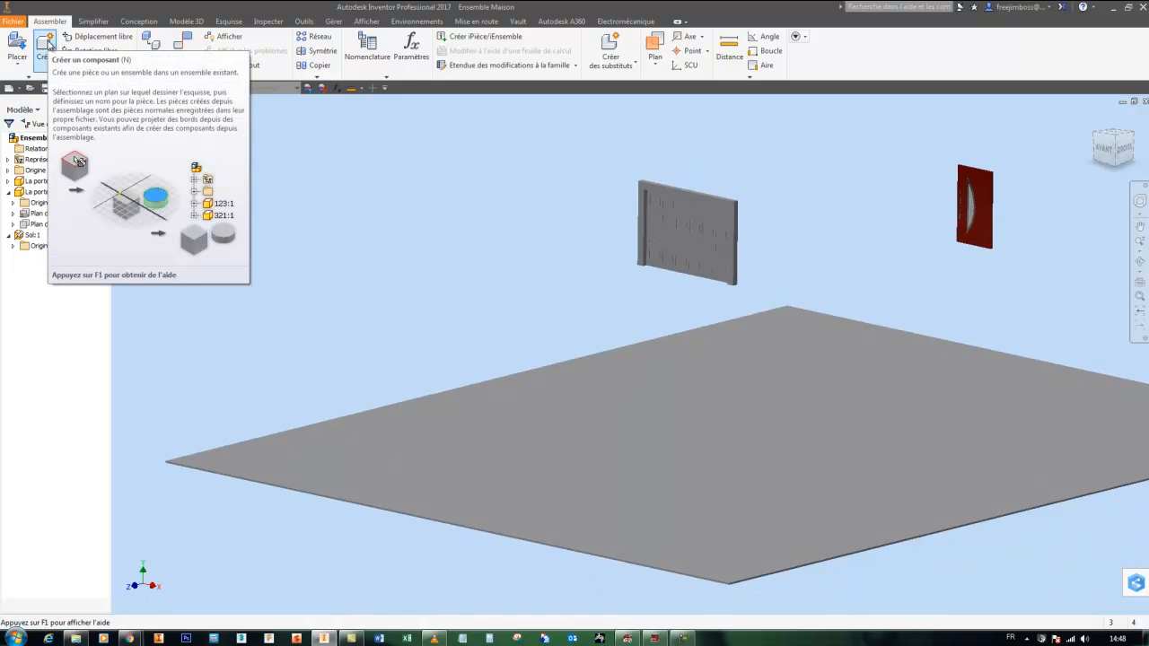
Create a new part named Mur in the assembly from the Standard.ipt template, based on the slab's upper face.
{"action": "left_click", "coordinate": [45, 45]}
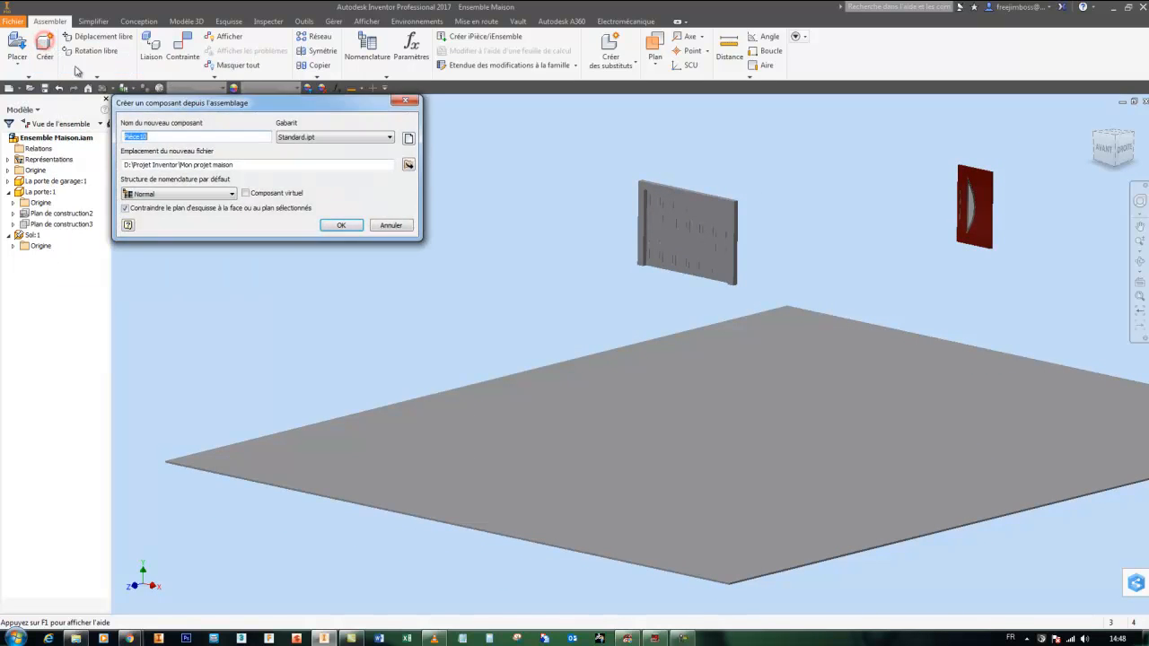
{"action": "double_click", "coordinate": [150, 135]}
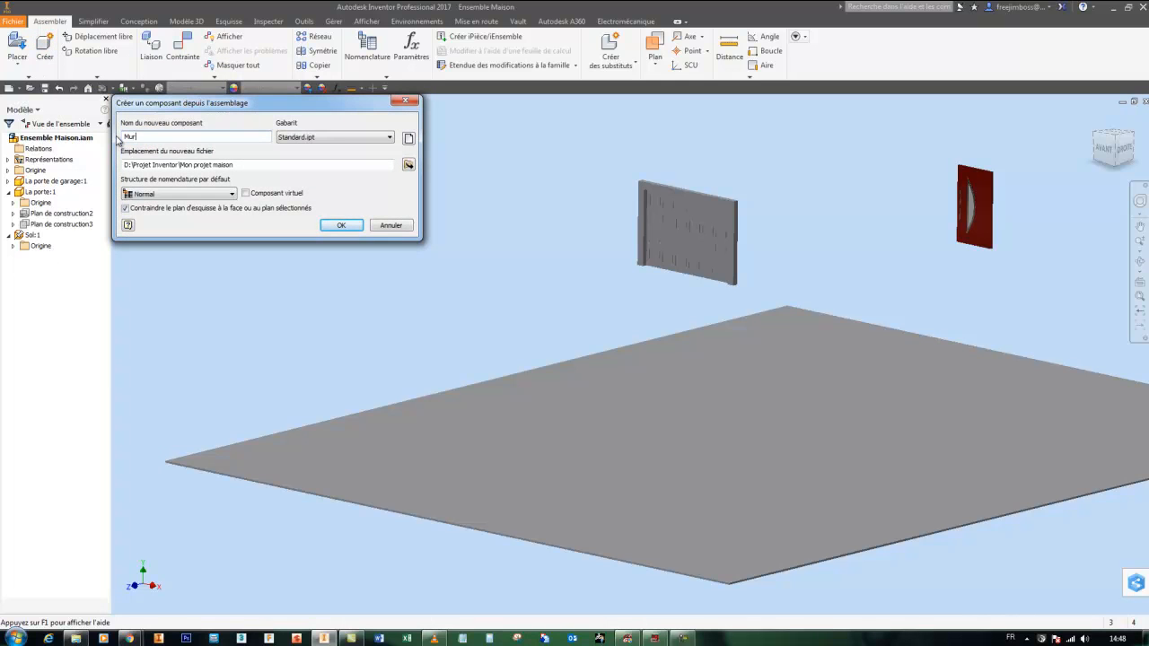
{"action": "left_click", "coordinate": [233, 166]}
{"action": "left_click_drag", "start_coordinate": [233, 166], "coordinate": [180, 168]}
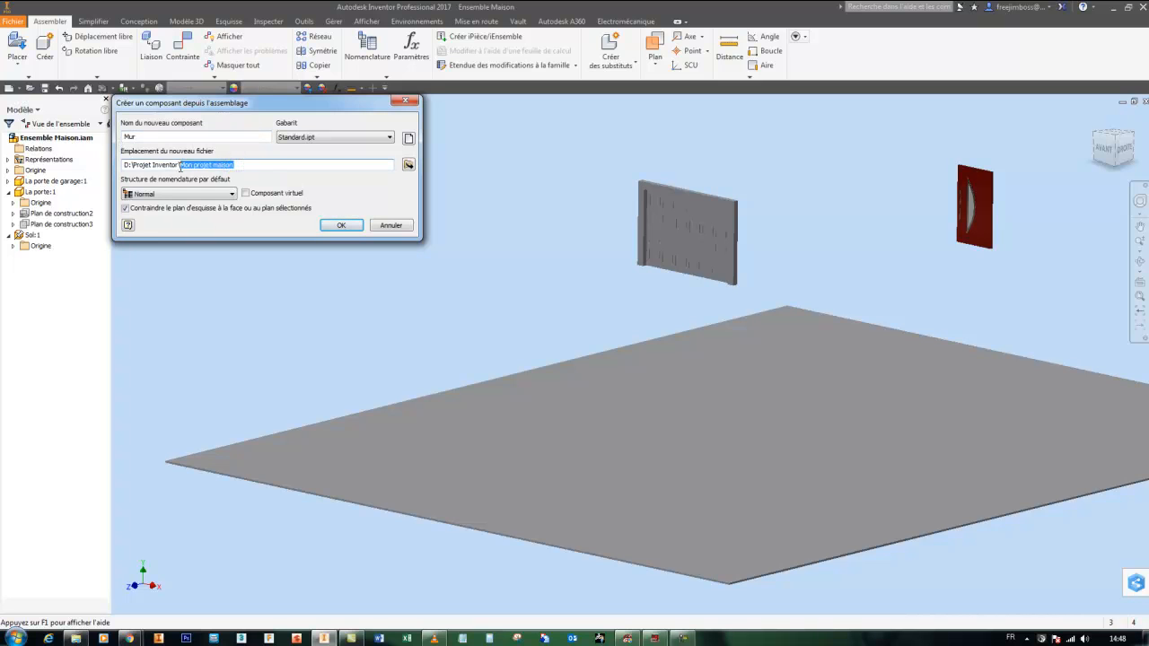
{"action": "left_click", "coordinate": [339, 224]}
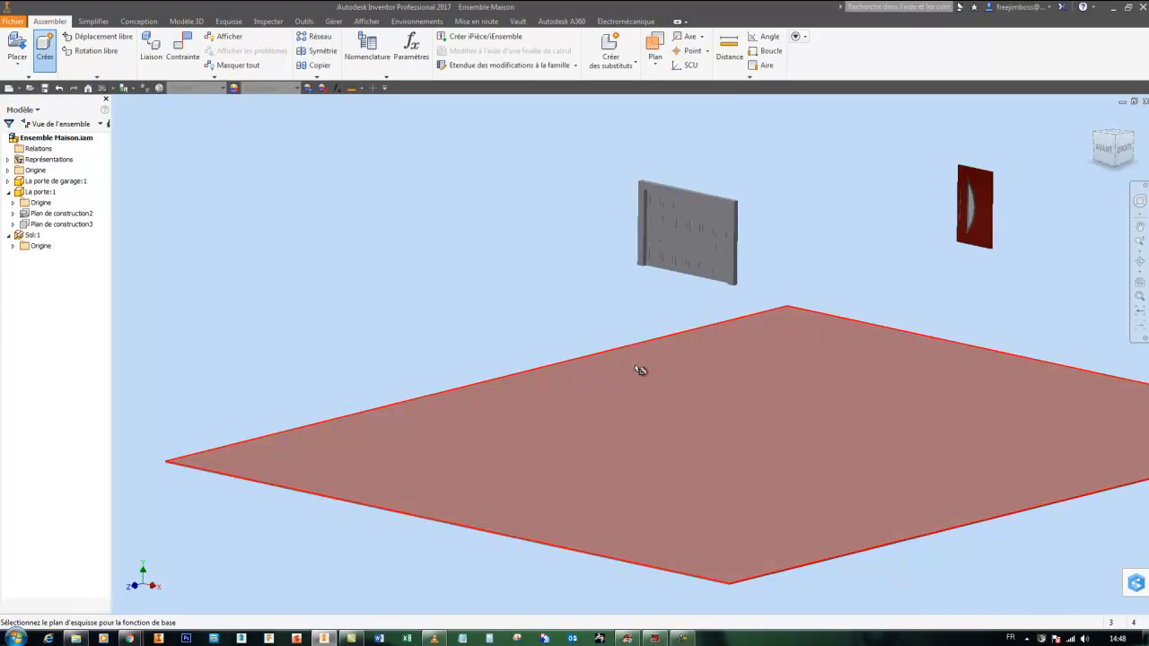
{"action": "left_click", "coordinate": [701, 420]}
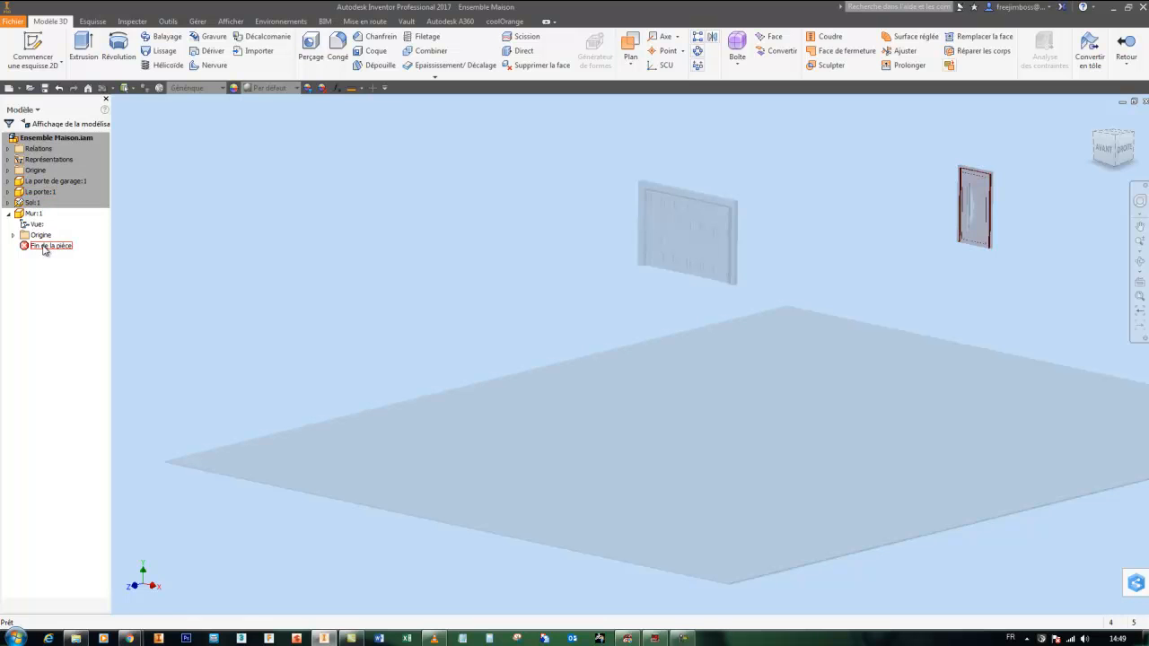
Start a 2D sketch on the slab's upper face and draw a center-point rectangle about 12270 by 8100 mm near the slab's middle.
{"action": "left_click", "coordinate": [34, 42]}
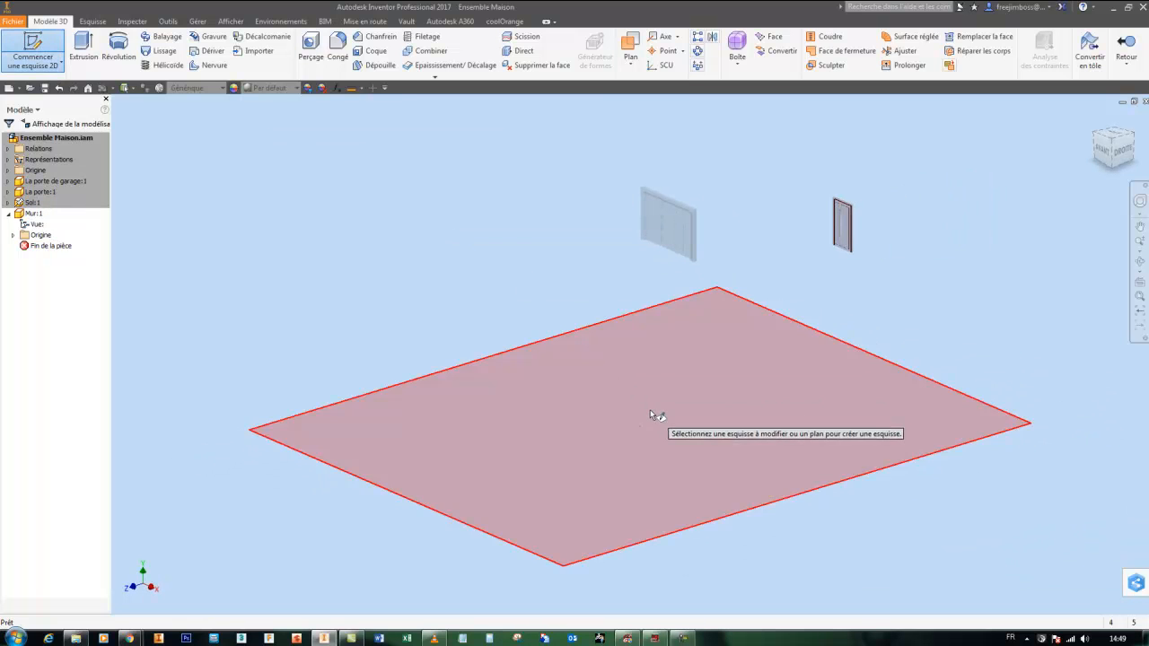
{"action": "left_click", "coordinate": [650, 409]}
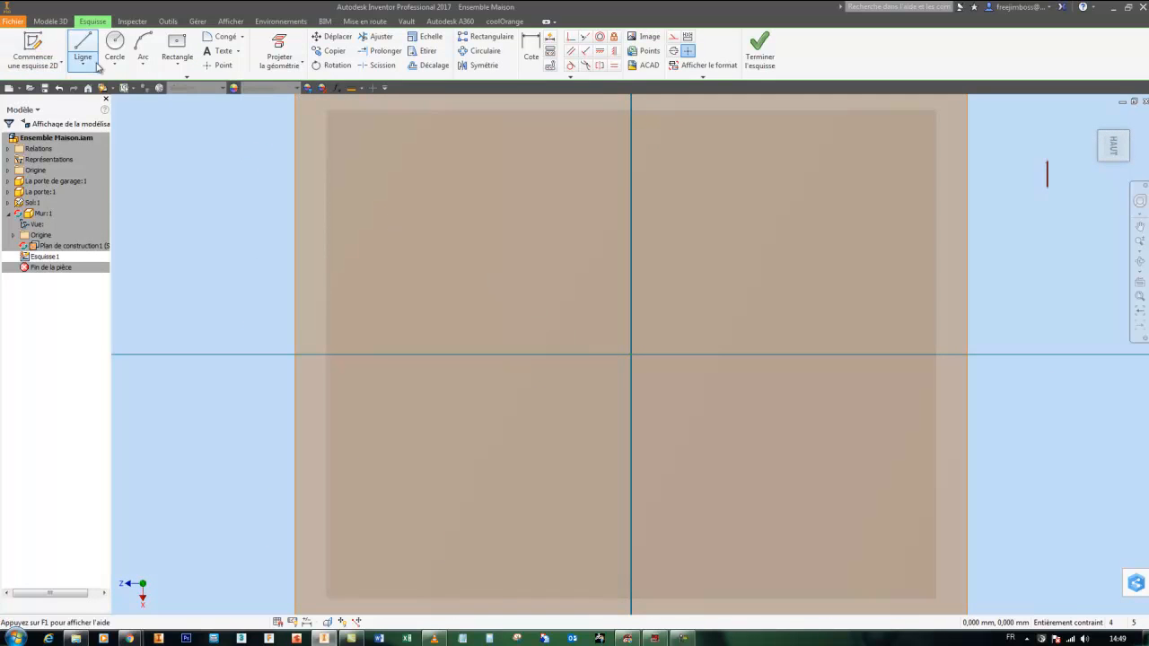
{"action": "left_click", "coordinate": [178, 44]}
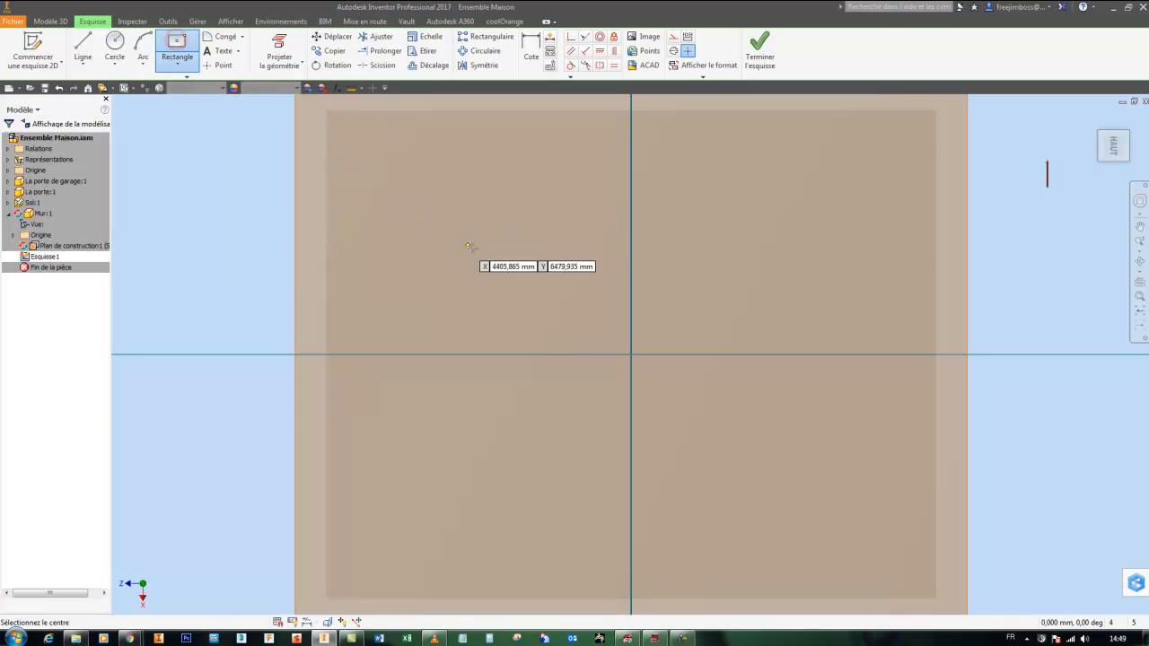
{"action": "left_click", "coordinate": [582, 299]}
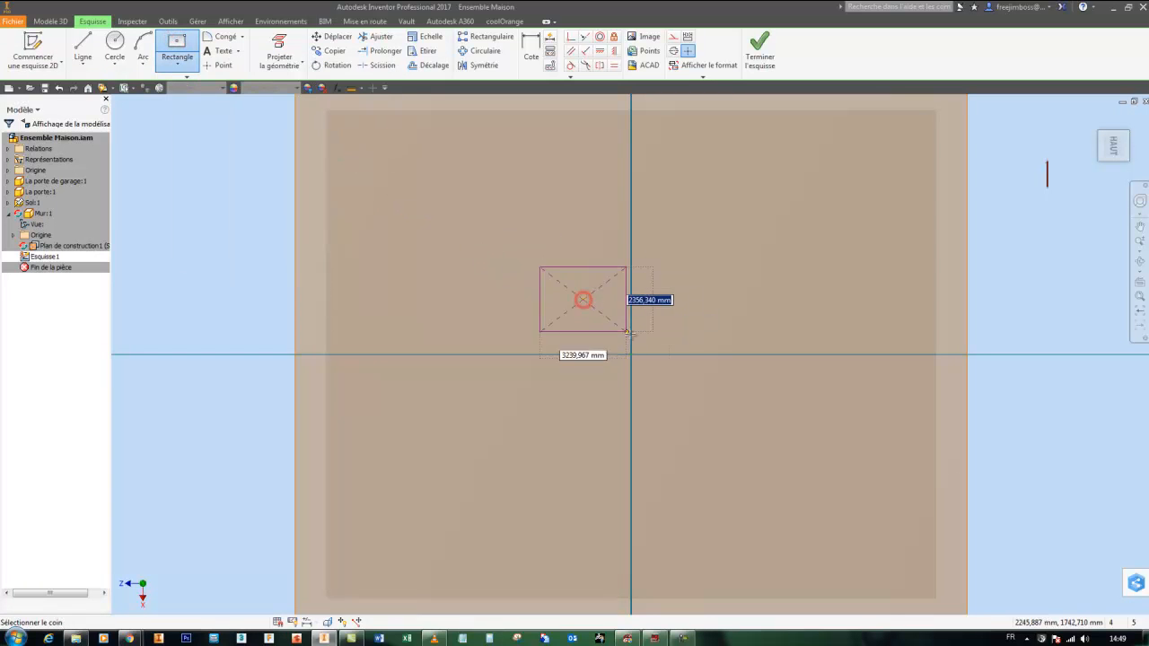
{"action": "key", "text": "Escape"}
{"action": "left_click", "coordinate": [734, 399]}
{"action": "right_click", "coordinate": [812, 251]}
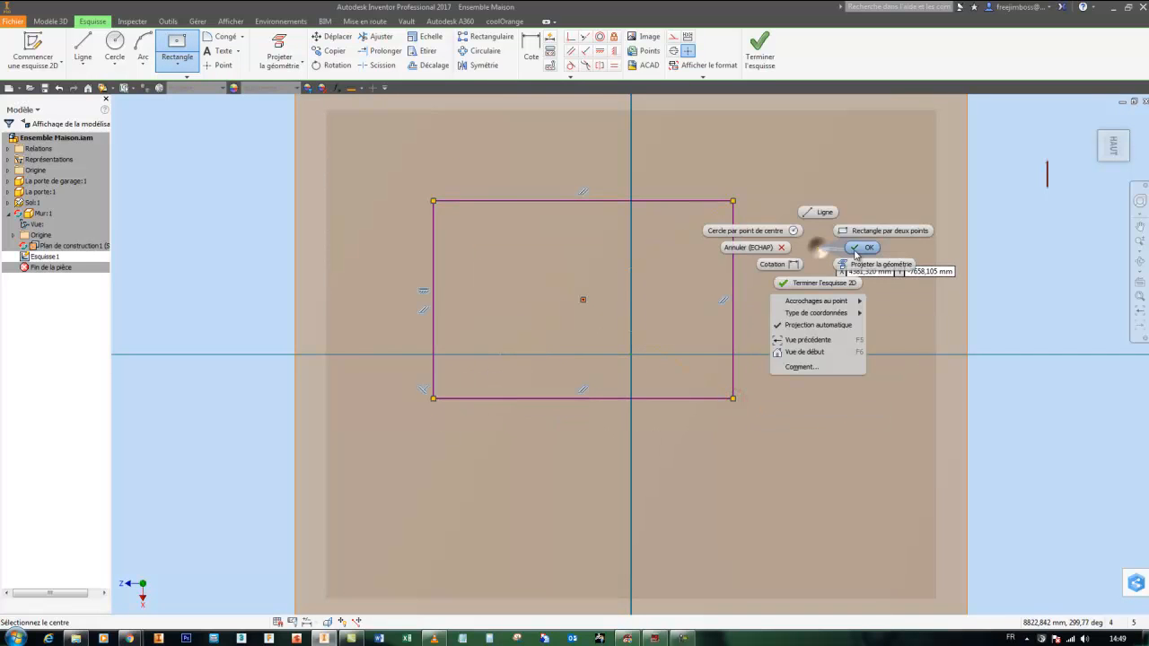
{"action": "left_click", "coordinate": [857, 248]}
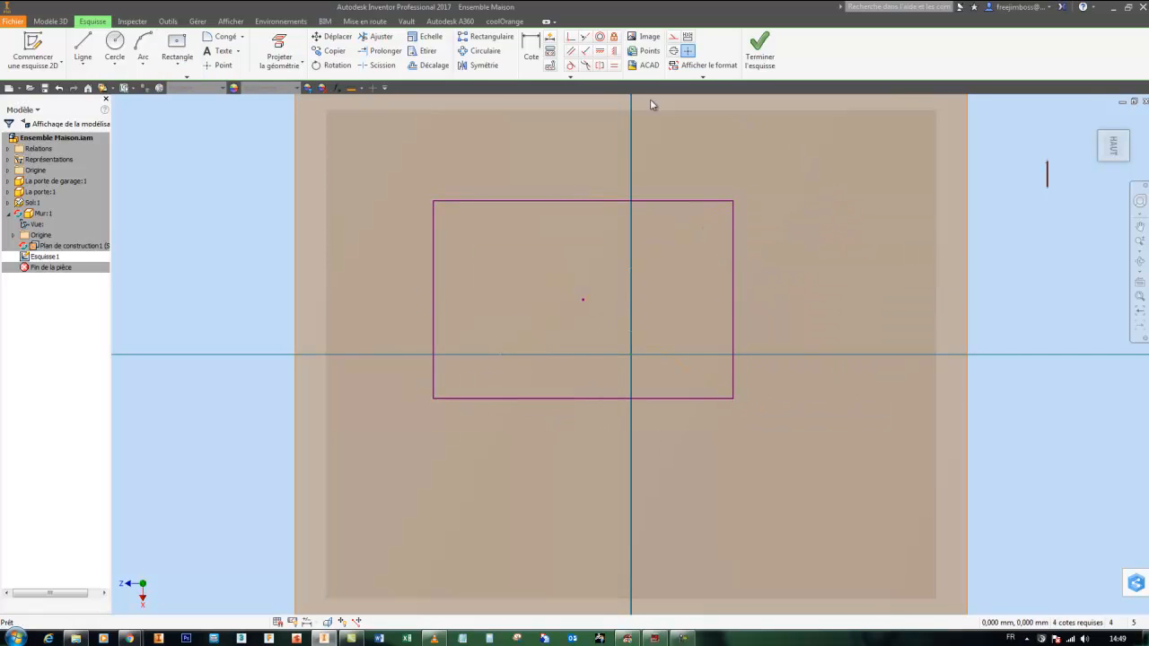
{"action": "left_click", "coordinate": [530, 49]}
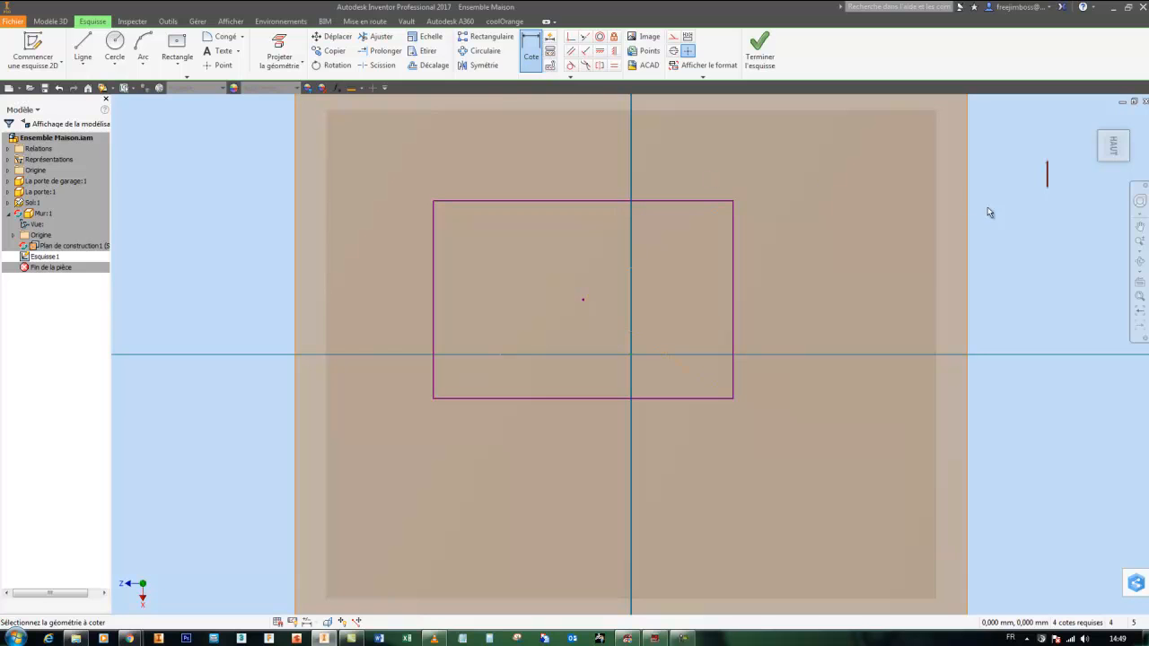
{"action": "left_click", "coordinate": [682, 201]}
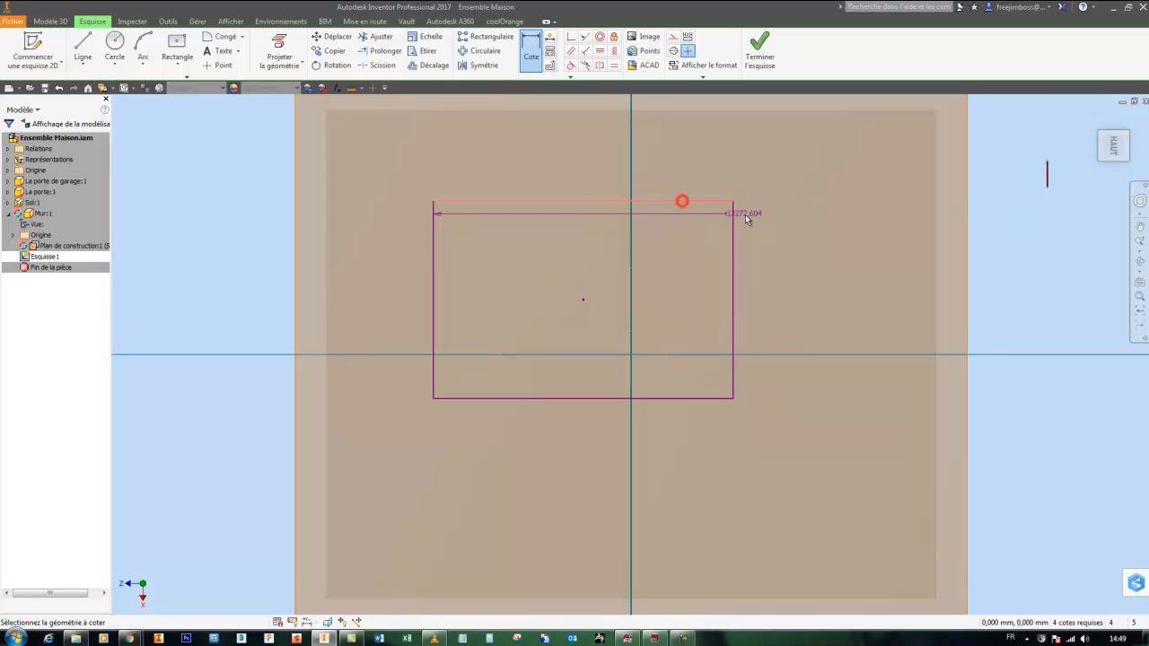
{"action": "left_click", "coordinate": [697, 399]}
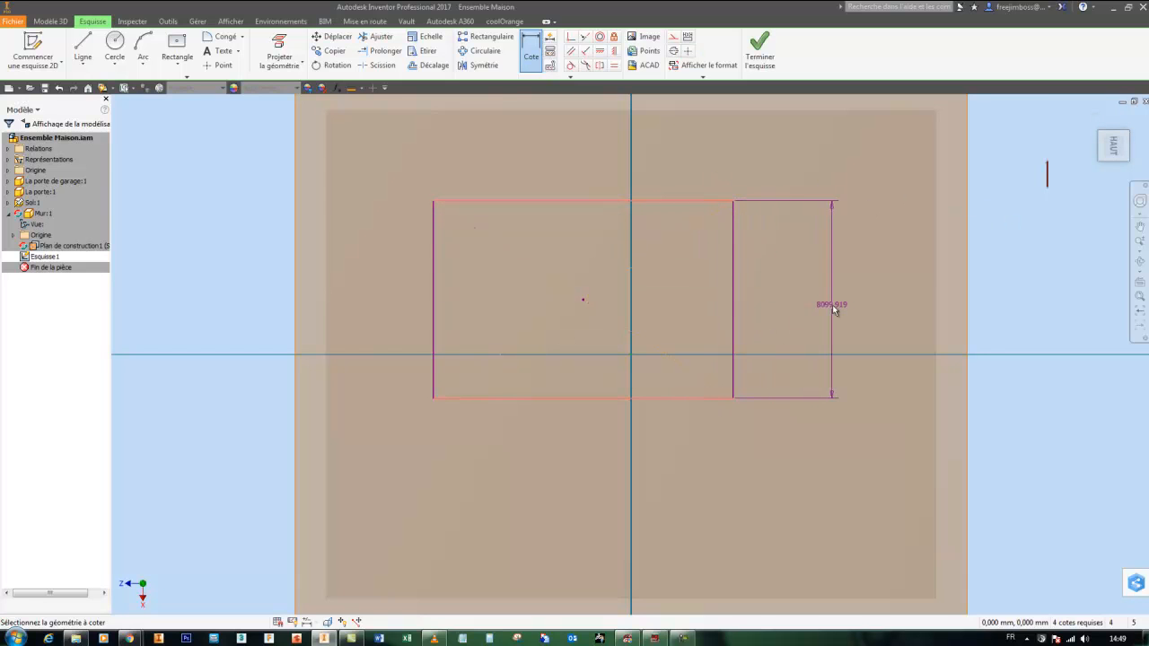
{"action": "key", "text": "Escape"}
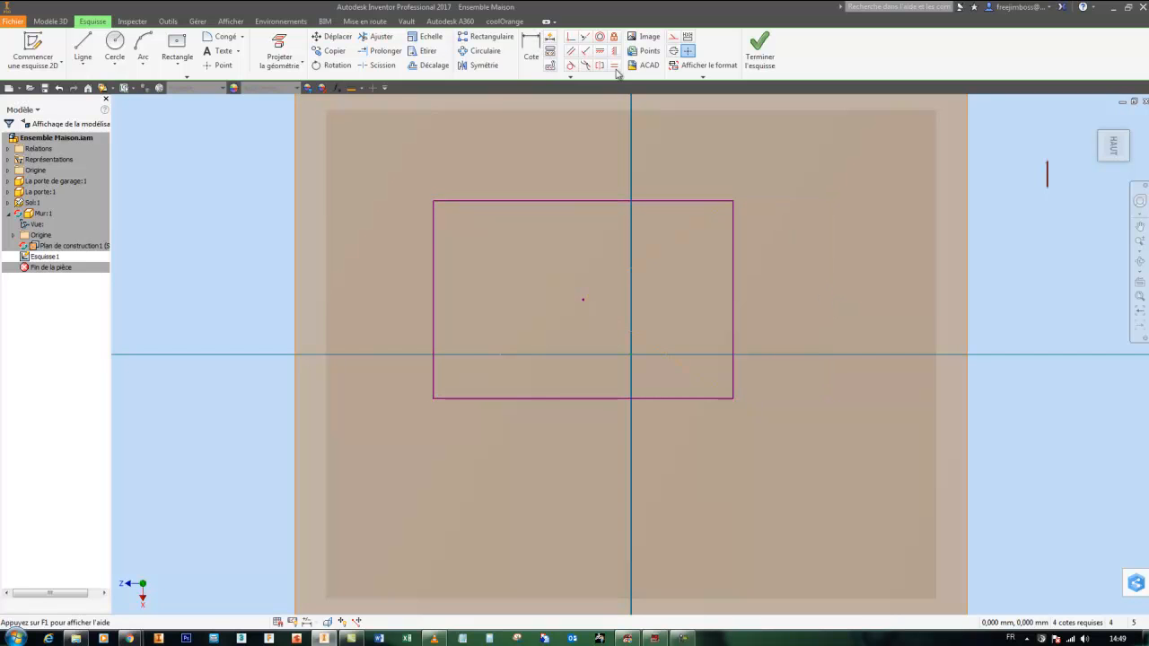
{"action": "left_click", "coordinate": [531, 50]}
{"action": "left_click", "coordinate": [734, 201]}
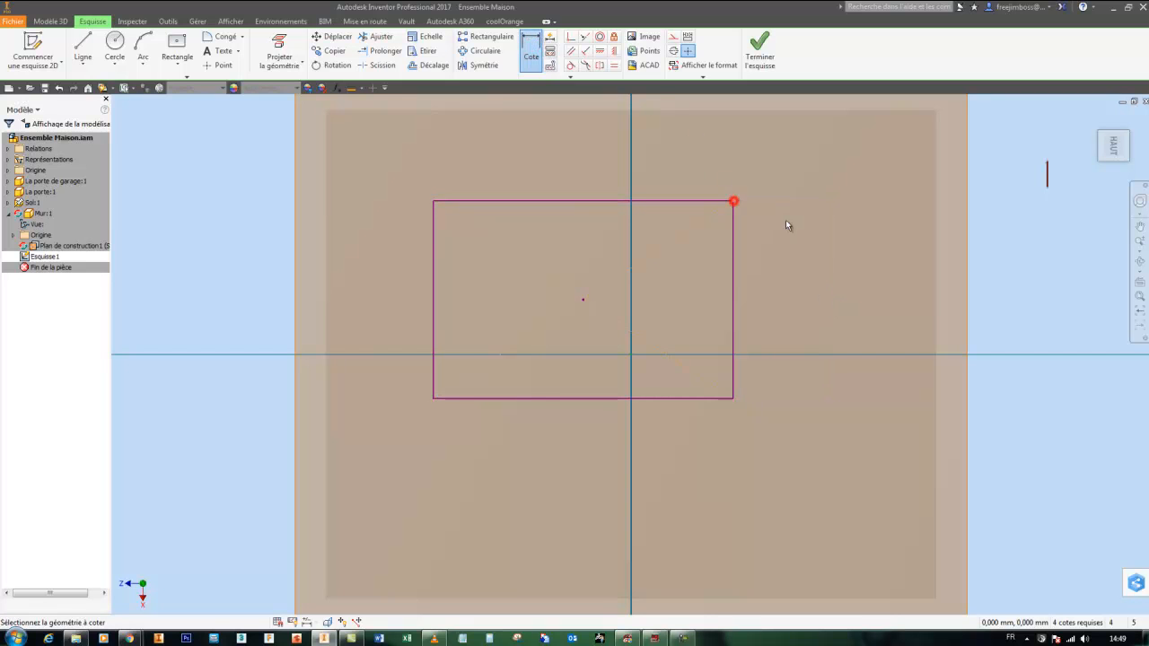
{"action": "left_click", "coordinate": [734, 398]}
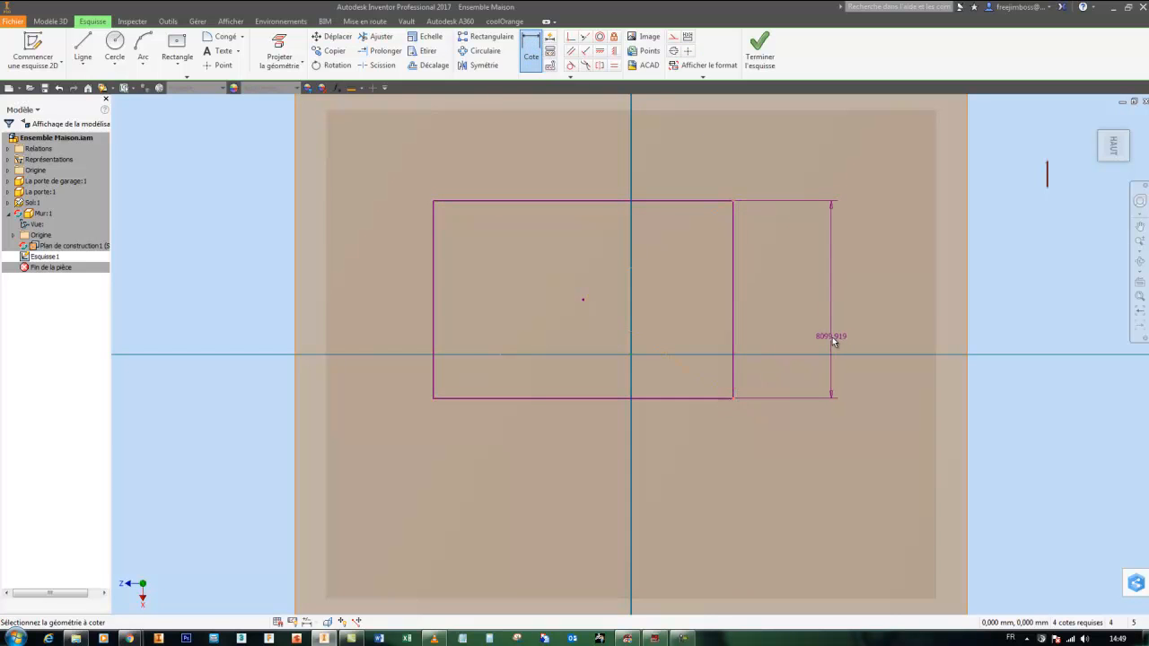
{"action": "key", "text": "Escape"}
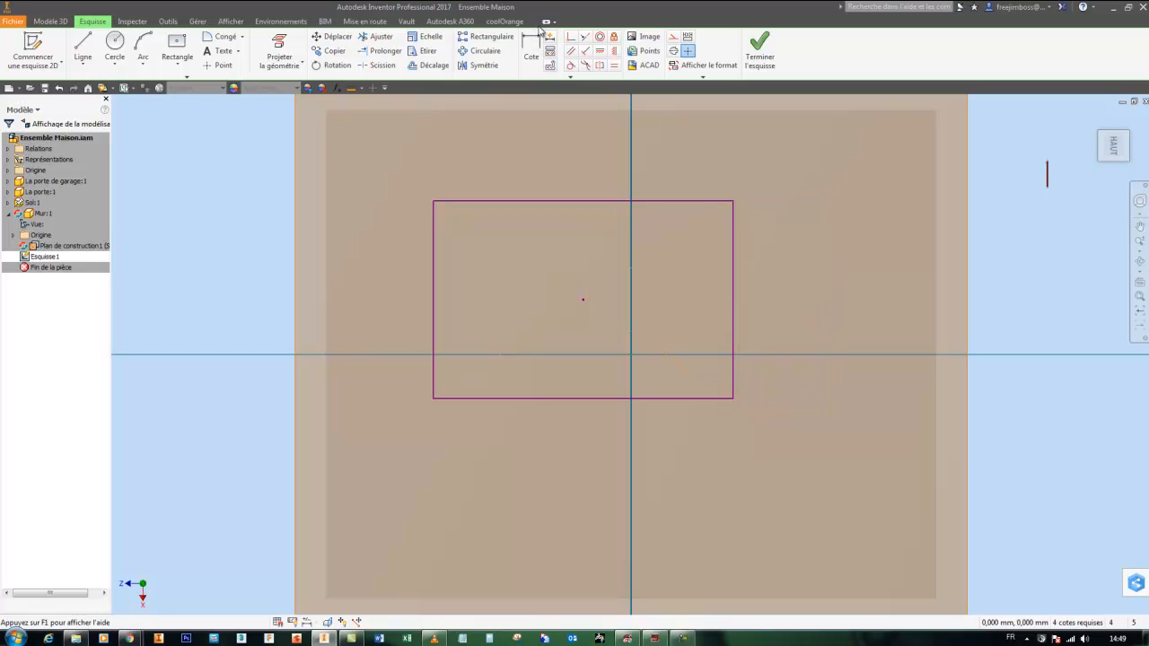
Dimension the rectangle's short side, parallel to the X axis, to 8 m.
{"action": "left_click", "coordinate": [532, 40]}
{"action": "left_click", "coordinate": [732, 278]}
{"action": "left_click", "coordinate": [826, 297]}
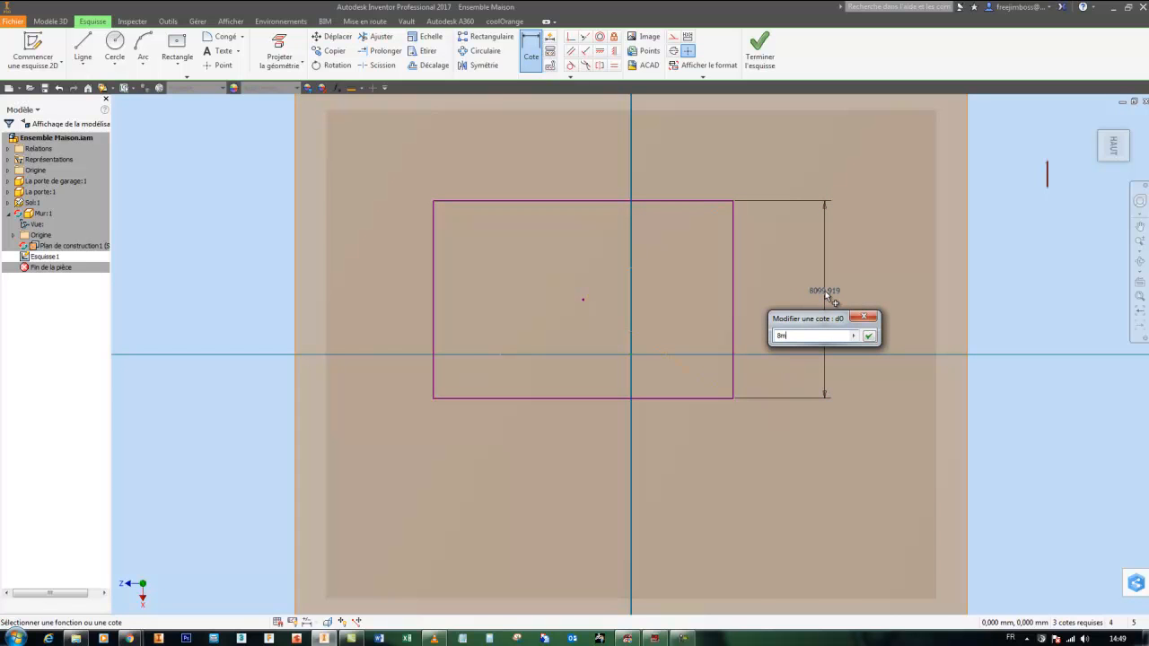
{"action": "type", "text": "8m"}
{"action": "key", "text": "Return"}
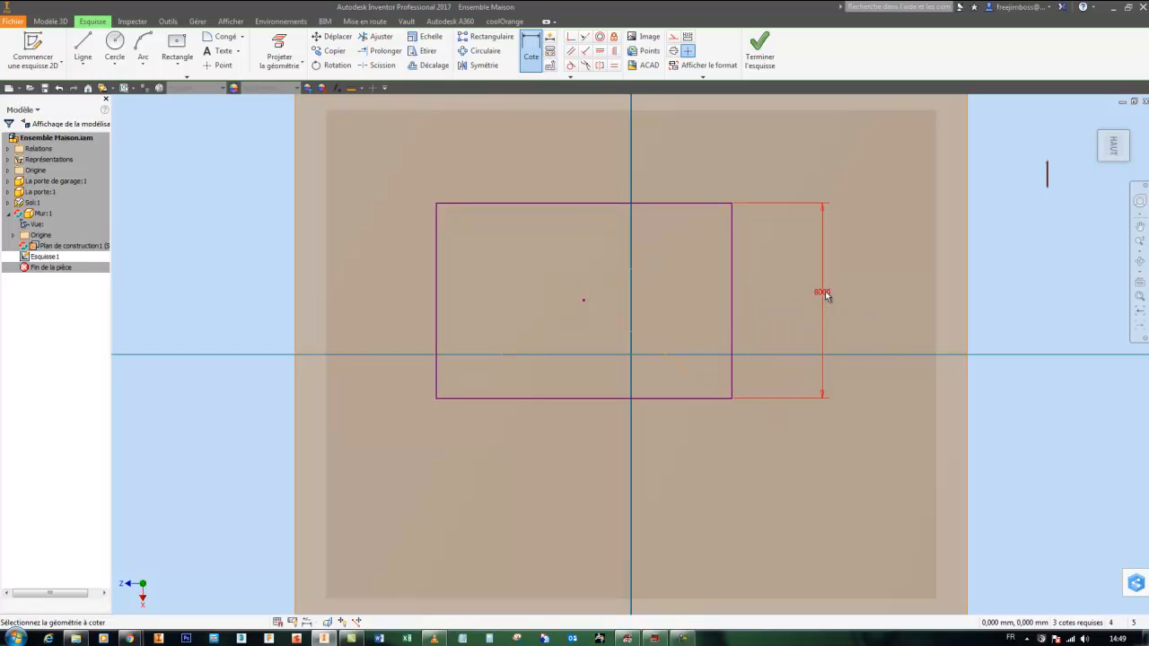
Dimension the rectangle's long side, parallel to the Z axis, to 16 m.
{"action": "left_click", "coordinate": [524, 45]}
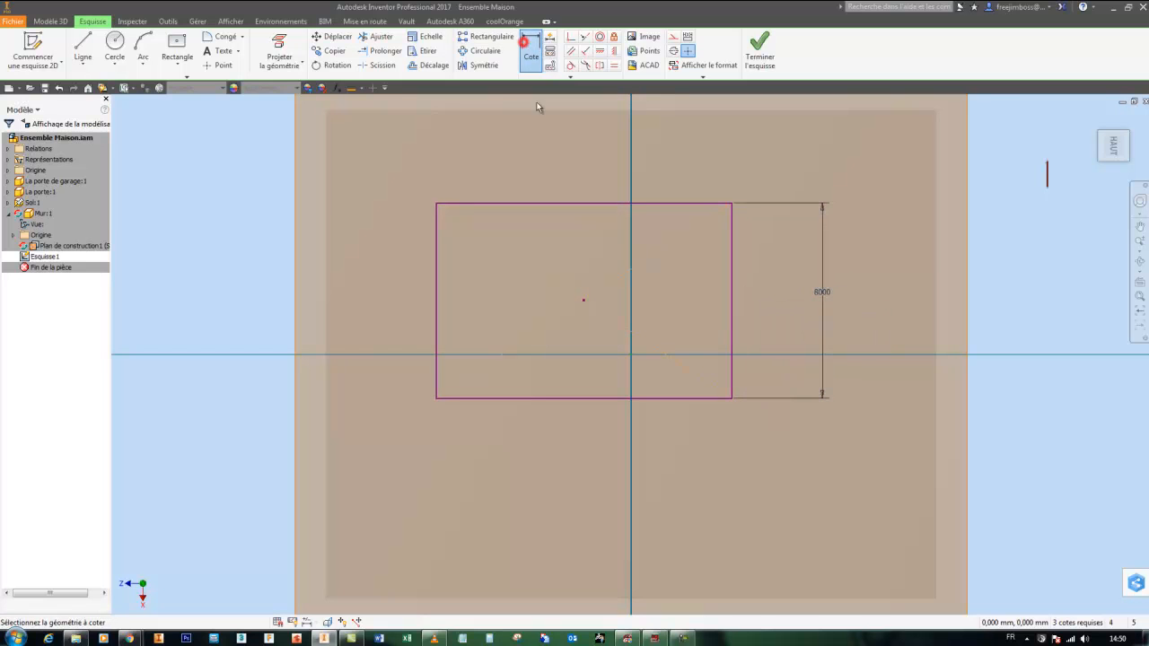
{"action": "left_click", "coordinate": [564, 202]}
{"action": "left_click", "coordinate": [578, 158]}
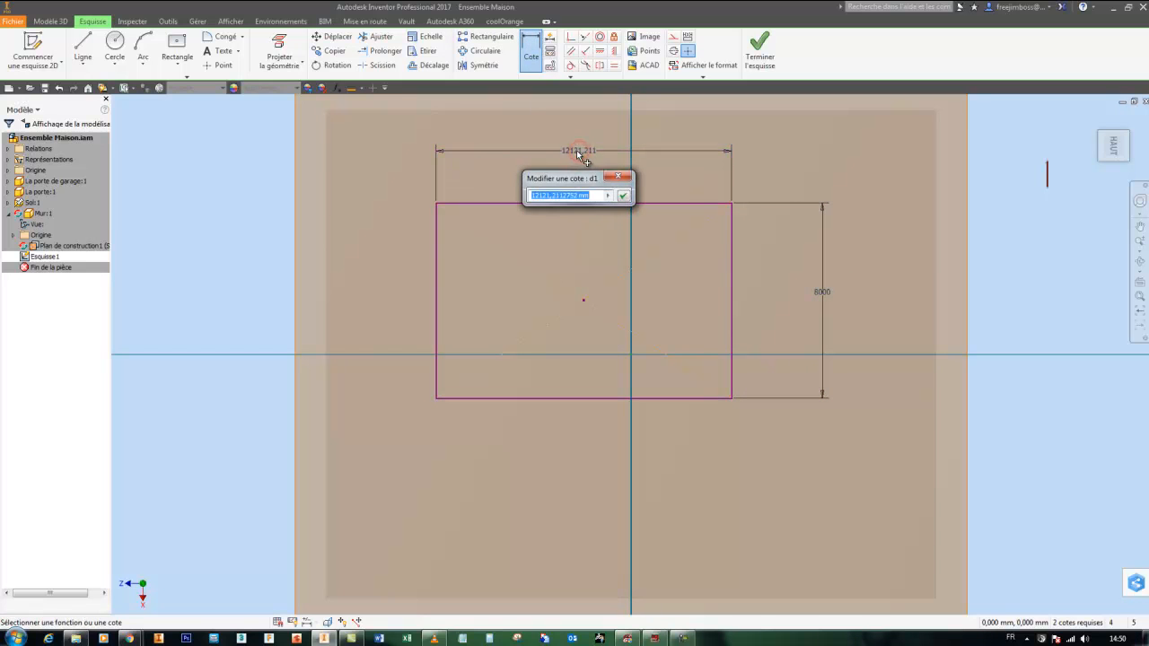
{"action": "type", "text": "16m"}
{"action": "key", "text": "Return"}
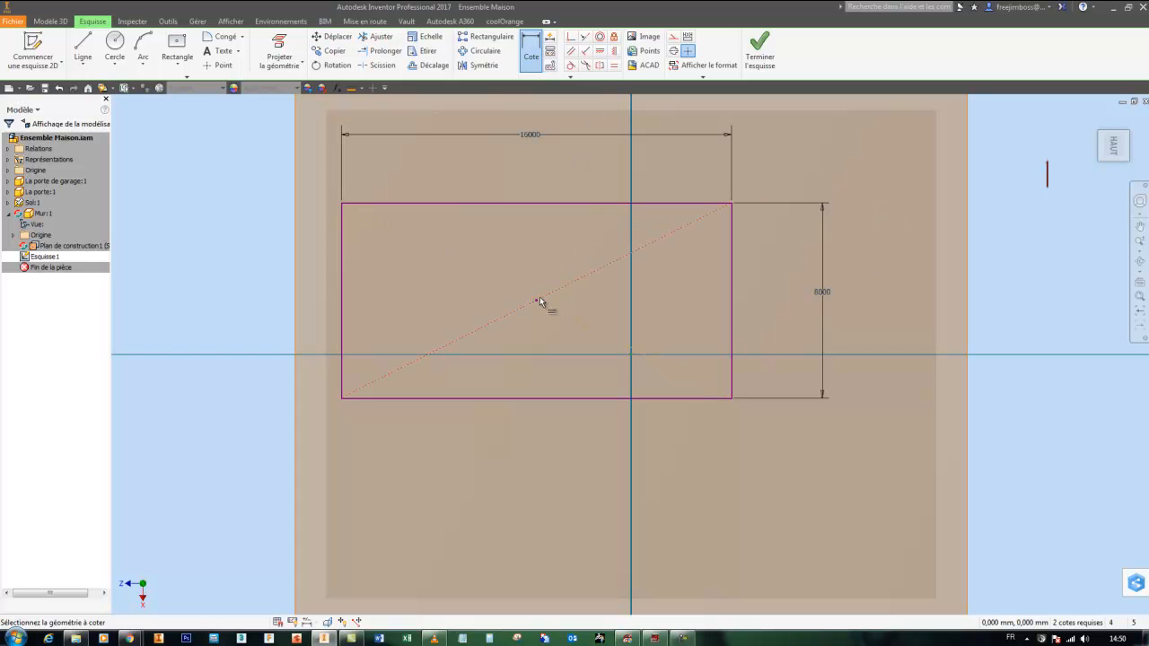
{"action": "right_click", "coordinate": [537, 248]}
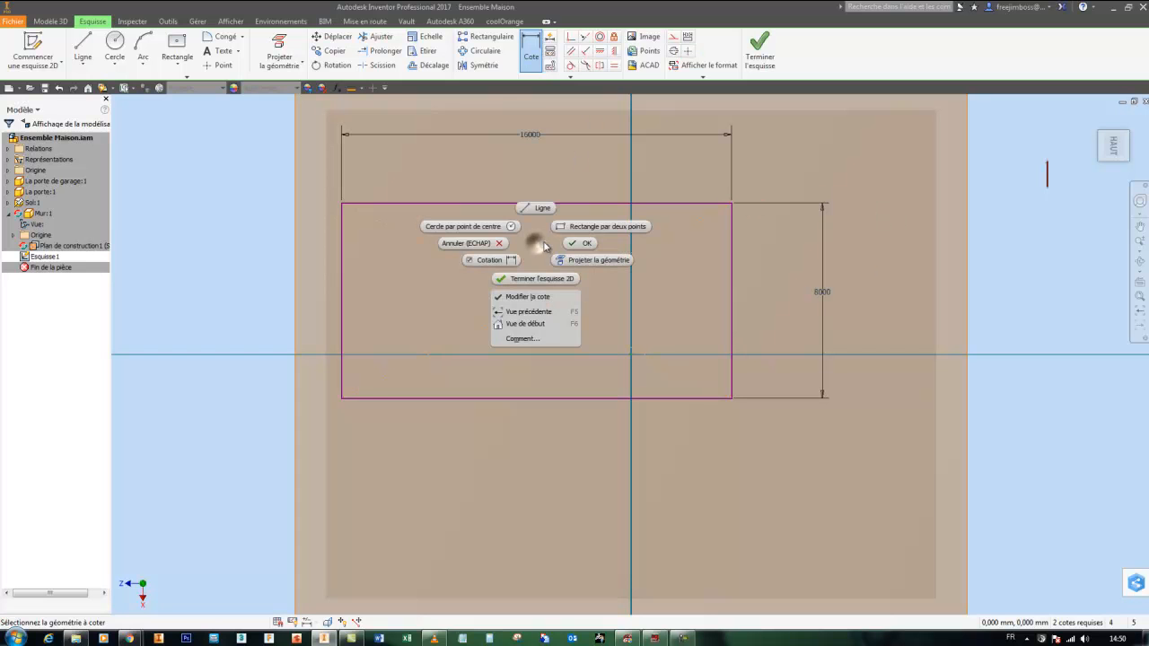
{"action": "left_click", "coordinate": [568, 242]}
{"action": "mouse_move", "coordinate": [536, 302]}
{"action": "left_mouse_down"}
{"action": "mouse_move", "coordinate": [633, 306]}
{"action": "mouse_move", "coordinate": [655, 382]}
{"action": "mouse_move", "coordinate": [649, 336]}
{"action": "left_mouse_up"}
{"action": "key", "text": "F6"}
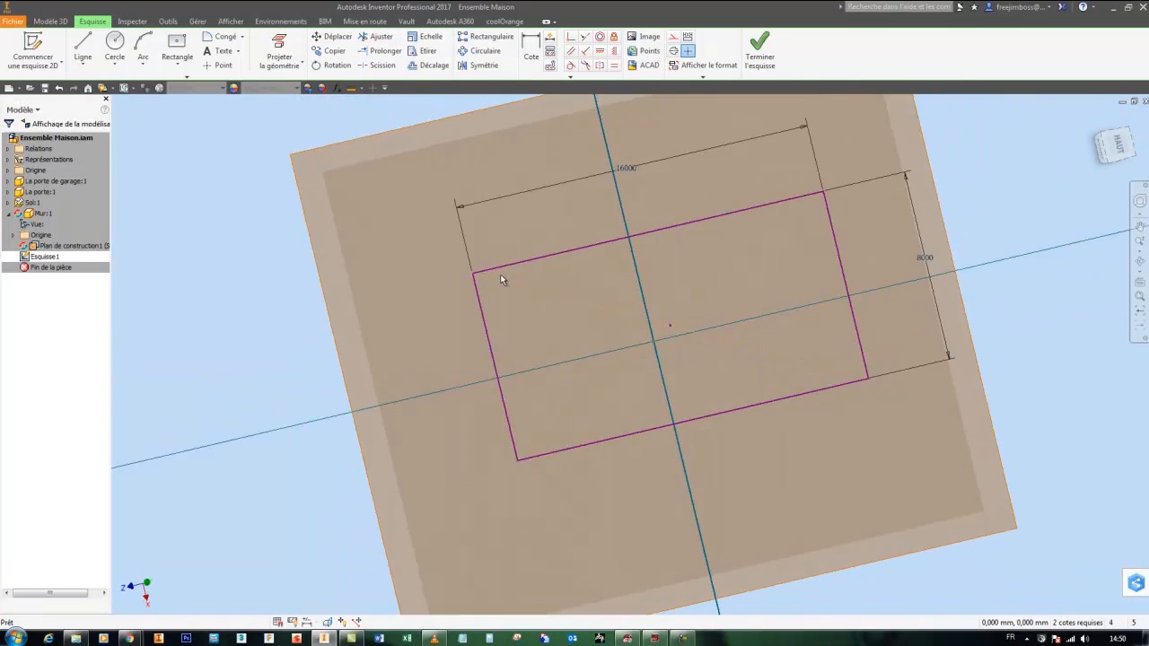
{"action": "mouse_move", "coordinate": [646, 321]}
{"action": "left_mouse_down"}
{"action": "mouse_move", "coordinate": [620, 329]}
{"action": "mouse_move", "coordinate": [630, 314]}
{"action": "left_mouse_up"}
{"action": "mouse_move", "coordinate": [610, 260]}
{"action": "middle_mouse_down", "text": "shift"}
{"action": "mouse_move", "coordinate": [574, 213]}
{"action": "mouse_move", "coordinate": [475, 246]}
{"action": "middle_mouse_up", "text": "shift"}
{"action": "mouse_move", "coordinate": [723, 493]}
{"action": "middle_mouse_down", "text": "shift"}
{"action": "mouse_move", "coordinate": [671, 422]}
{"action": "mouse_move", "coordinate": [505, 275]}
{"action": "middle_mouse_up", "text": "shift"}
{"action": "left_click", "coordinate": [531, 57]}
{"action": "left_click", "coordinate": [507, 318]}
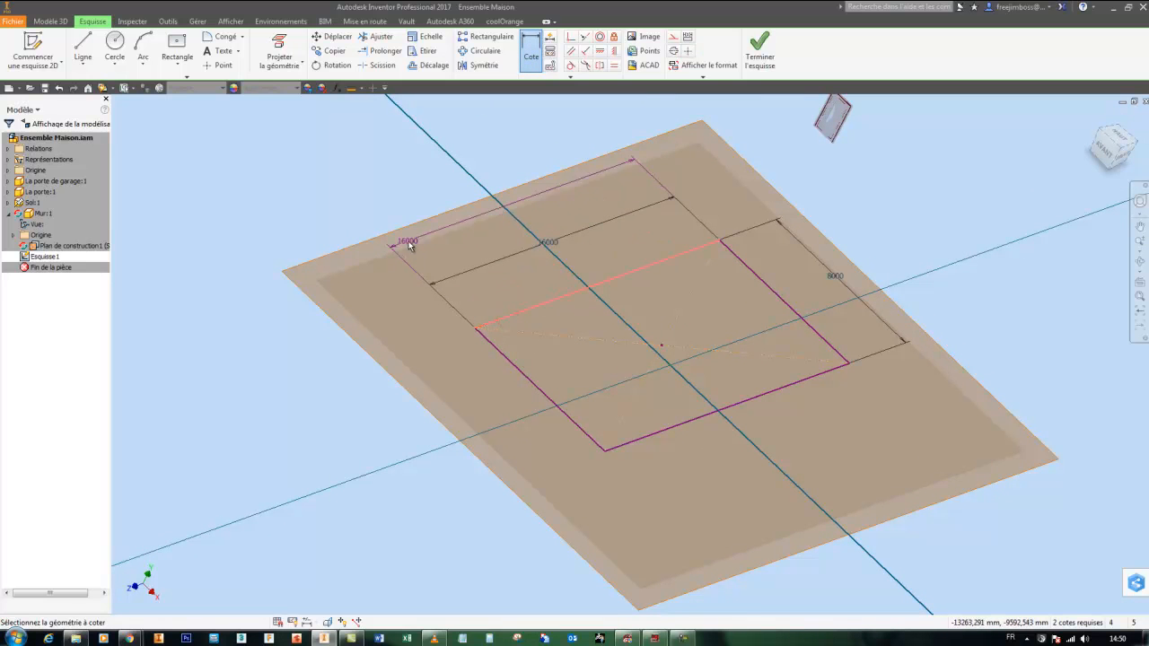
{"action": "right_click", "coordinate": [368, 185]}
{"action": "left_click", "coordinate": [328, 186]}
Project two adjacent edges of the slab's upper face into the sketch as construction lines.
{"action": "key", "text": "p"}
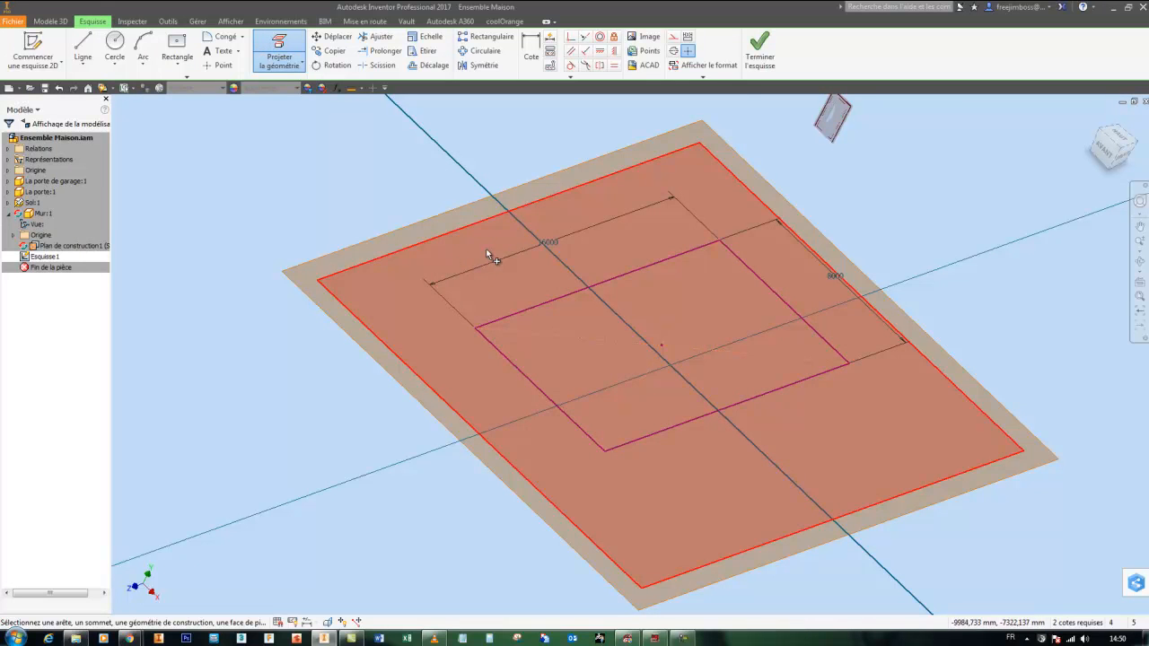
{"action": "left_click", "coordinate": [673, 39]}
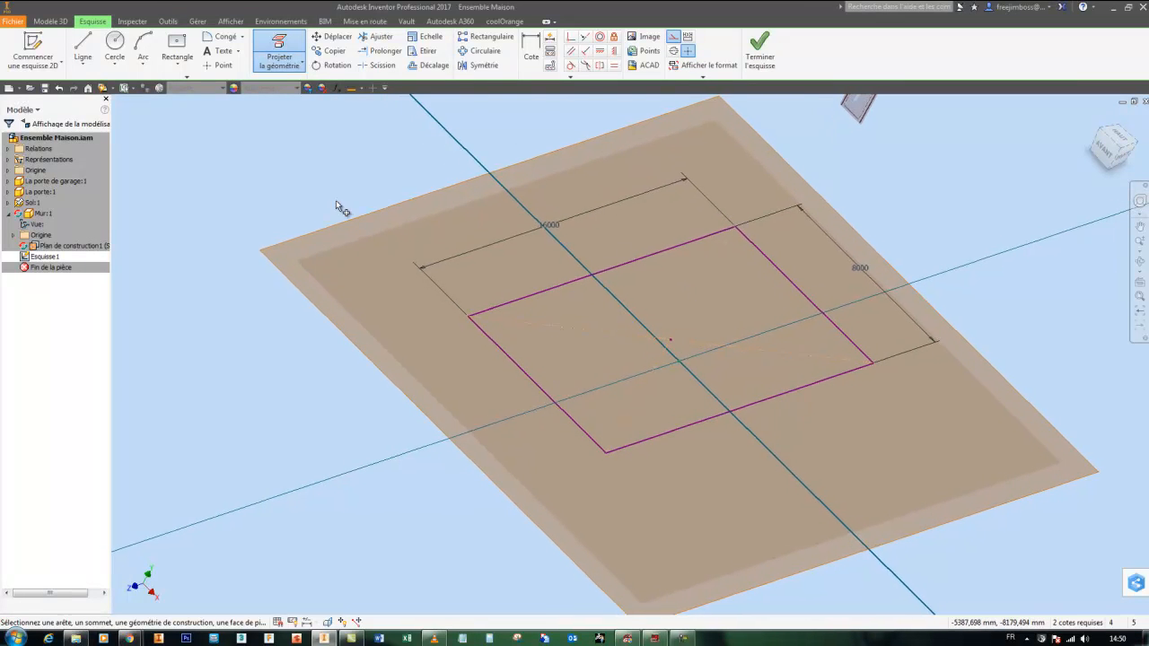
{"action": "left_click", "coordinate": [366, 237]}
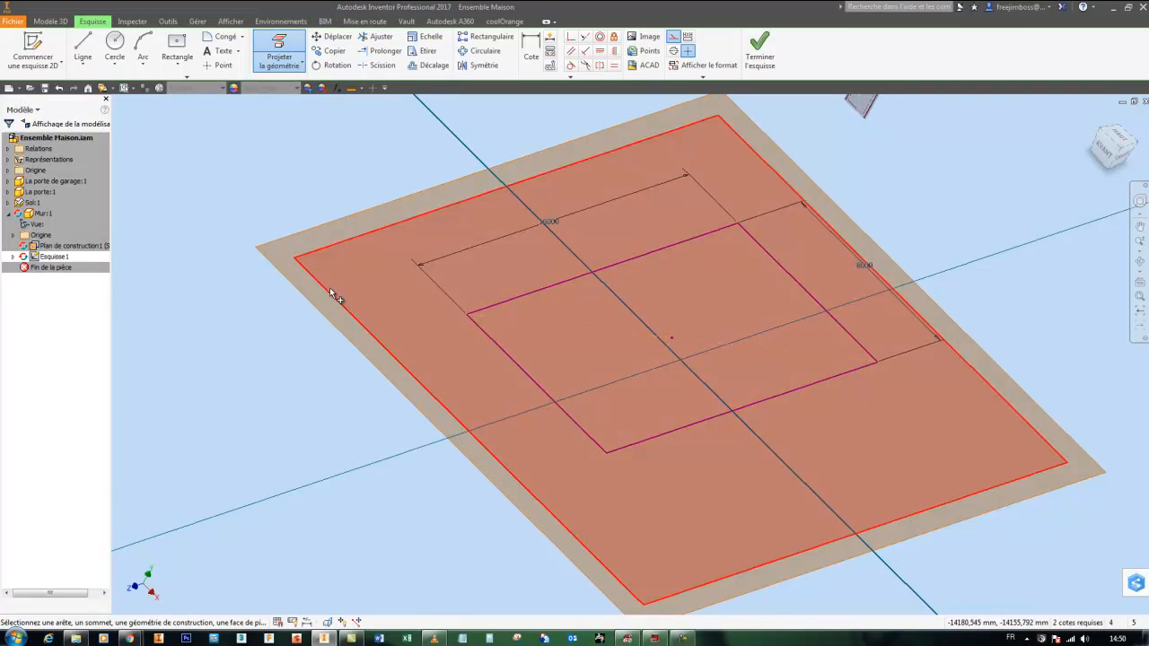
{"action": "left_click", "coordinate": [327, 293]}
{"action": "right_click", "coordinate": [225, 179]}
{"action": "left_click", "coordinate": [257, 181]}
{"action": "left_click", "coordinate": [292, 162]}
Dimension the distance between the rectangle's long side and the parallel projected slab edge to 4 m.
{"action": "left_click", "coordinate": [526, 48]}
{"action": "left_click", "coordinate": [501, 306]}
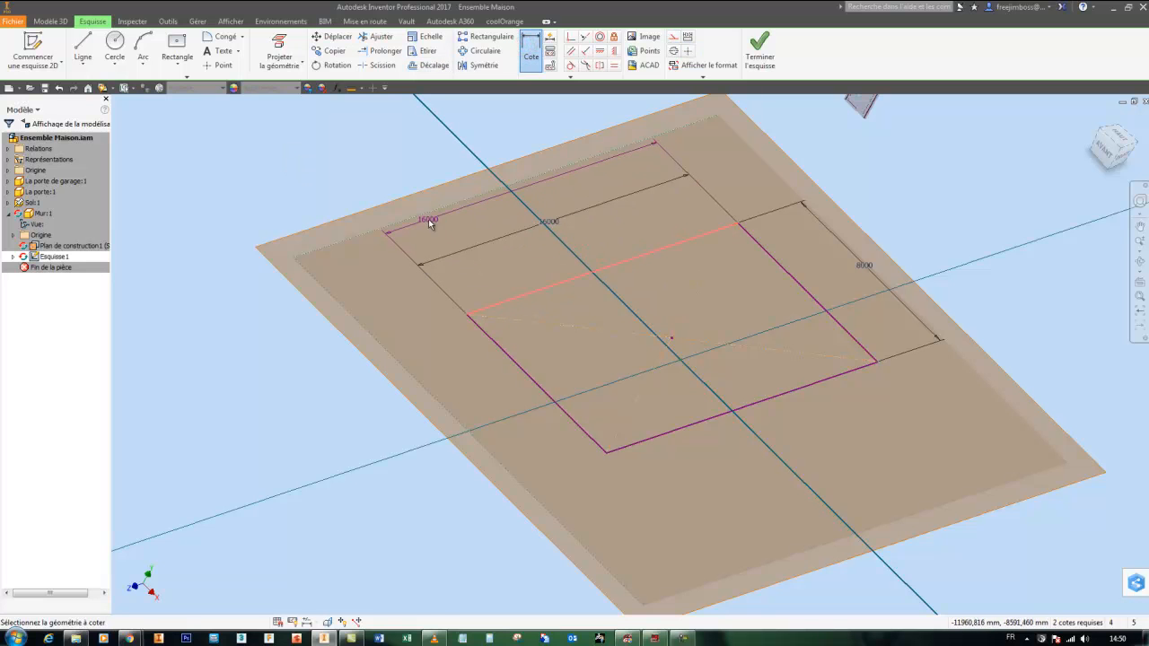
{"action": "left_click", "coordinate": [424, 218]}
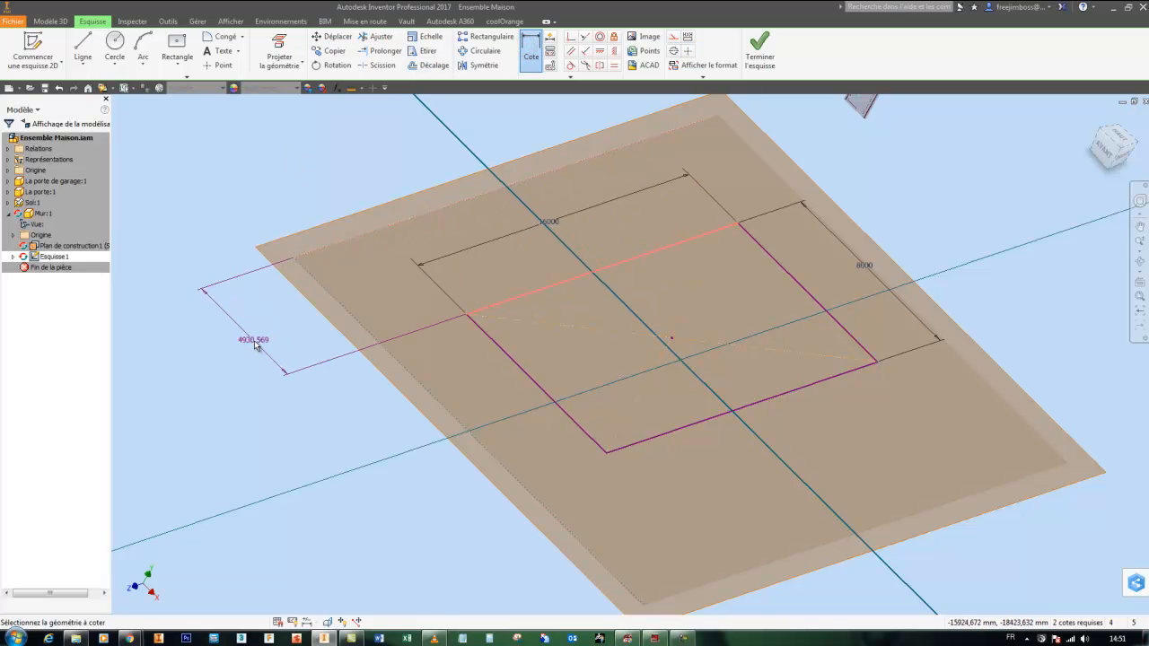
{"action": "left_click", "coordinate": [239, 334]}
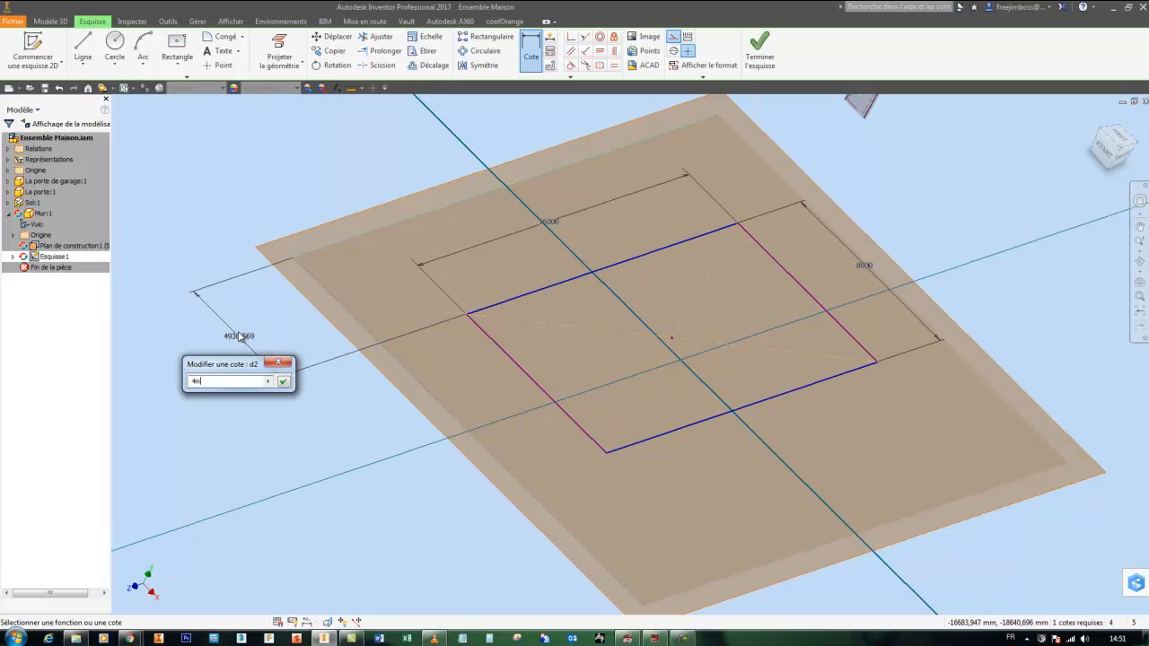
{"action": "type", "text": "4m"}
{"action": "key", "text": "Return"}
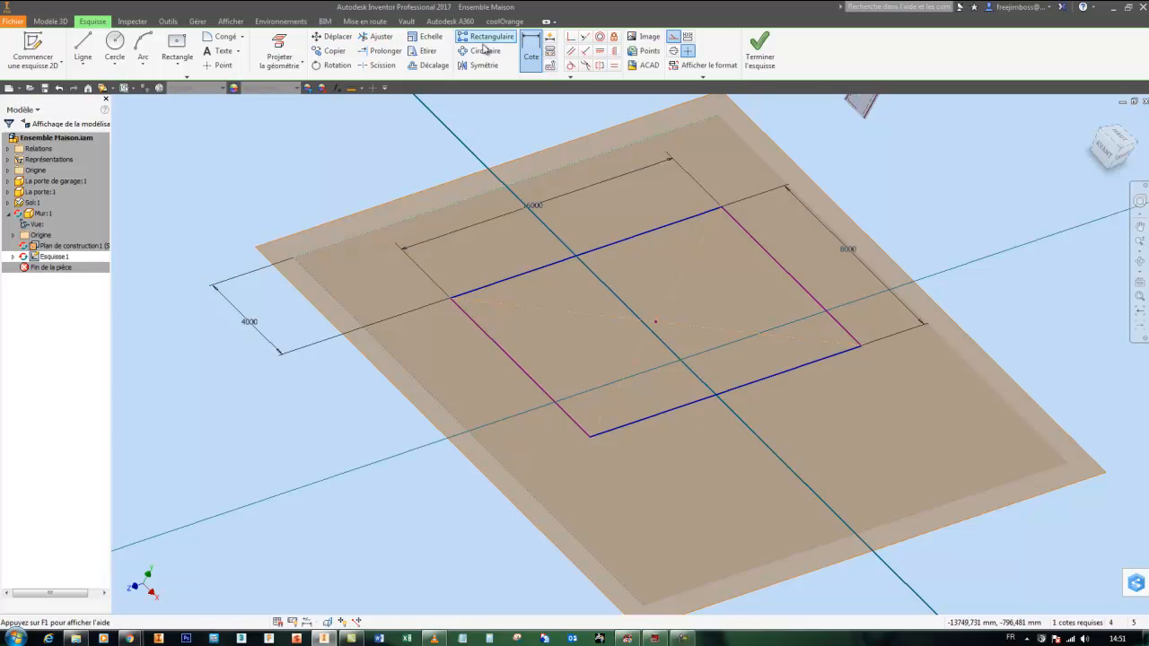
Dimension the distance between the rectangle's short side and the parallel projected slab edge to 4 m.
{"action": "left_click", "coordinate": [530, 54]}
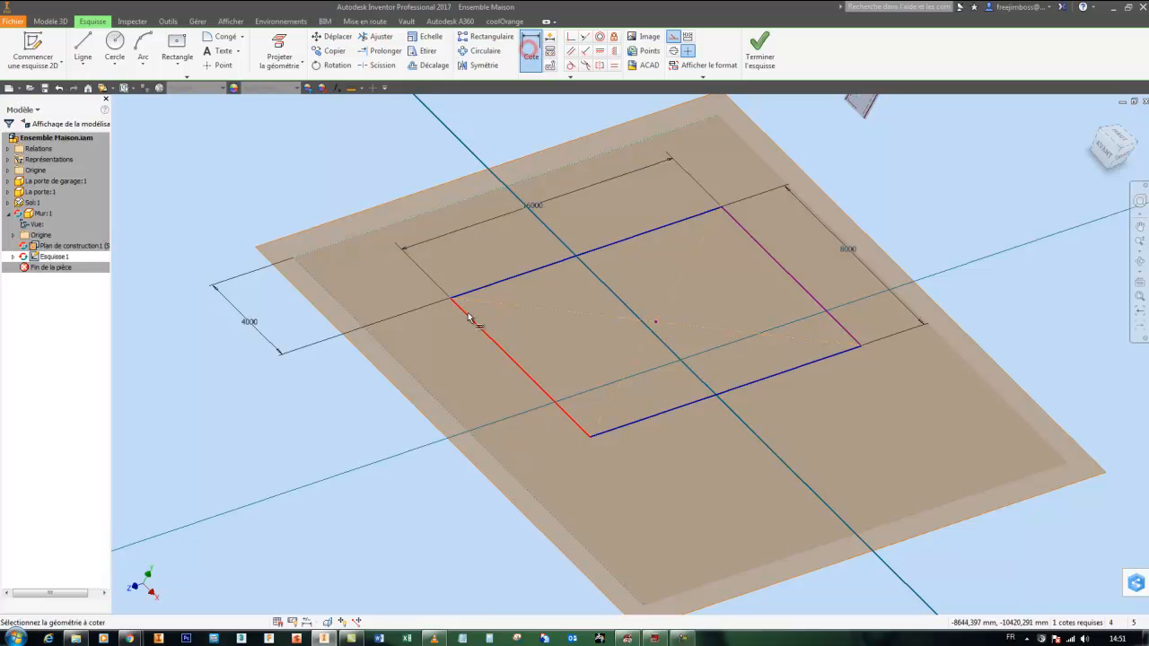
{"action": "left_click", "coordinate": [402, 371]}
{"action": "left_click", "coordinate": [255, 176]}
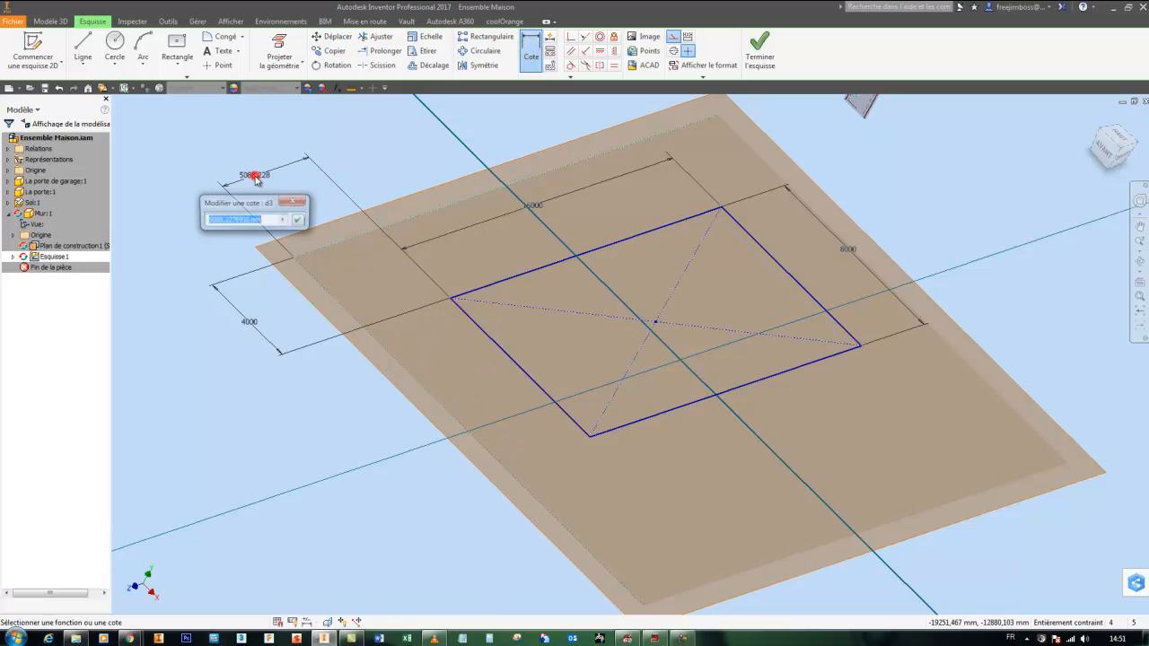
{"action": "type", "text": "4"}
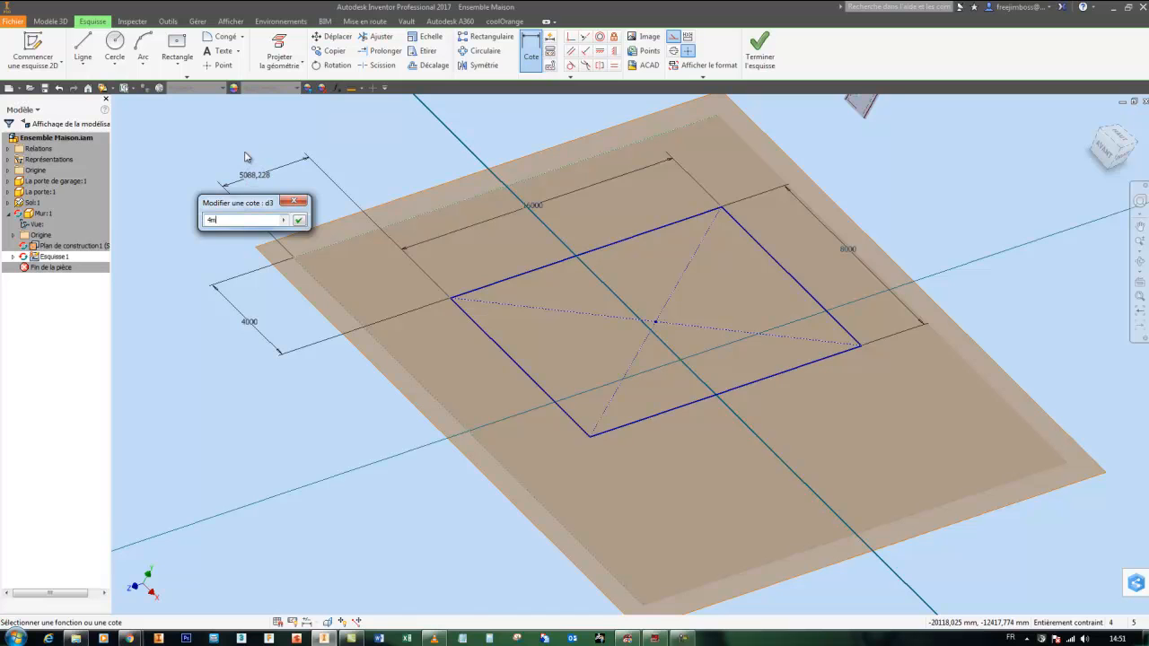
{"action": "type", "text": "m"}
{"action": "key", "text": "Return"}
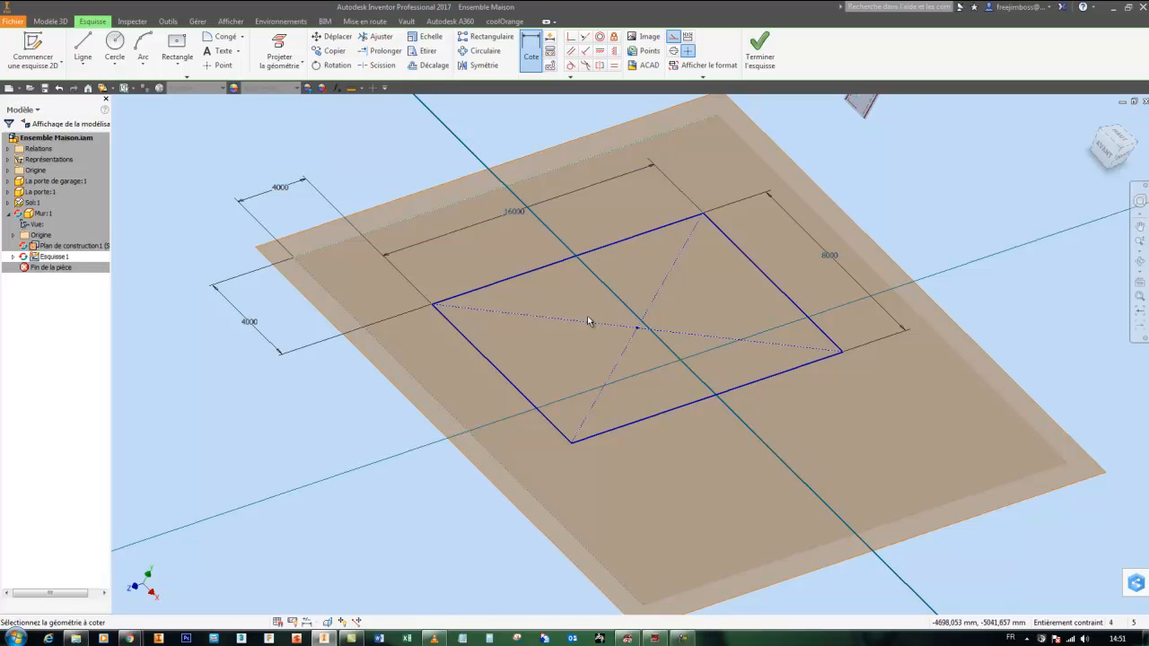
Offset the dimensioned rectangle inward by 70 mm to form the wall thickness.
{"action": "left_click", "coordinate": [424, 65]}
{"action": "left_click", "coordinate": [503, 278]}
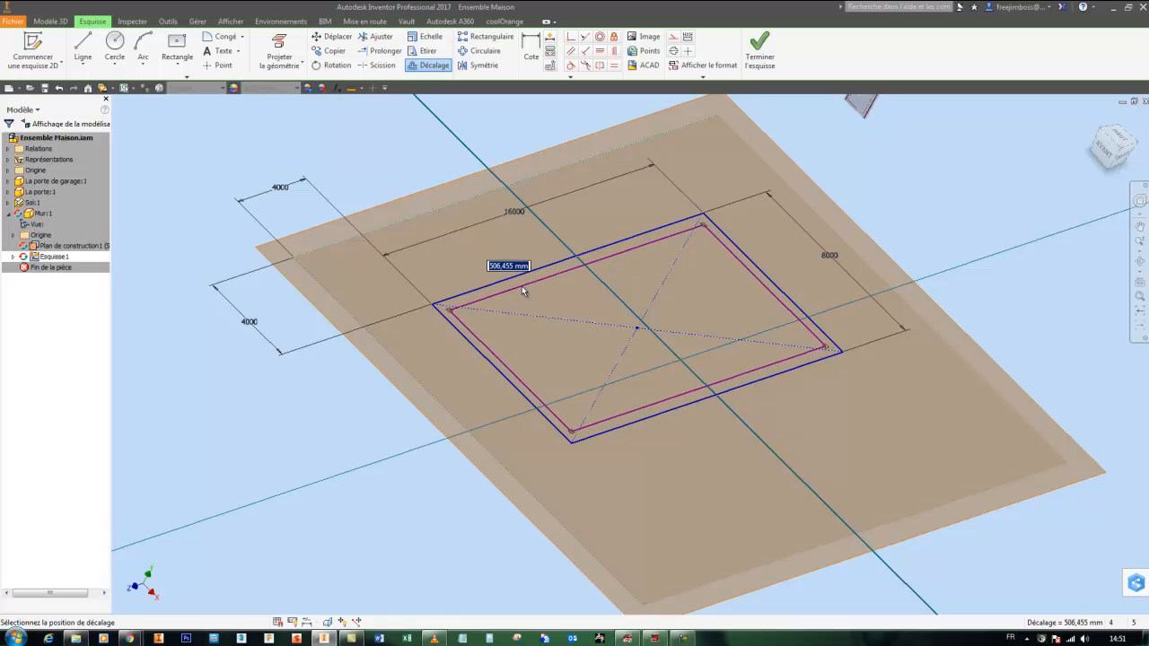
{"action": "type", "text": "70"}
{"action": "key", "text": "Return"}
{"action": "right_click", "coordinate": [500, 259]}
{"action": "left_click", "coordinate": [526, 257]}
Convert the two rectangles and their diagonals from construction geometry to normal sketch lines.
{"action": "mouse_move", "coordinate": [526, 256]}
{"action": "middle_mouse_down", "text": "shift"}
{"action": "mouse_move", "coordinate": [418, 211]}
{"action": "mouse_move", "coordinate": [409, 184]}
{"action": "mouse_move", "coordinate": [421, 185]}
{"action": "middle_mouse_up", "text": "shift"}
{"action": "left_click_drag", "start_coordinate": [420, 185], "coordinate": [936, 403]}
{"action": "left_click", "coordinate": [673, 41]}
{"action": "left_click", "coordinate": [722, 113]}
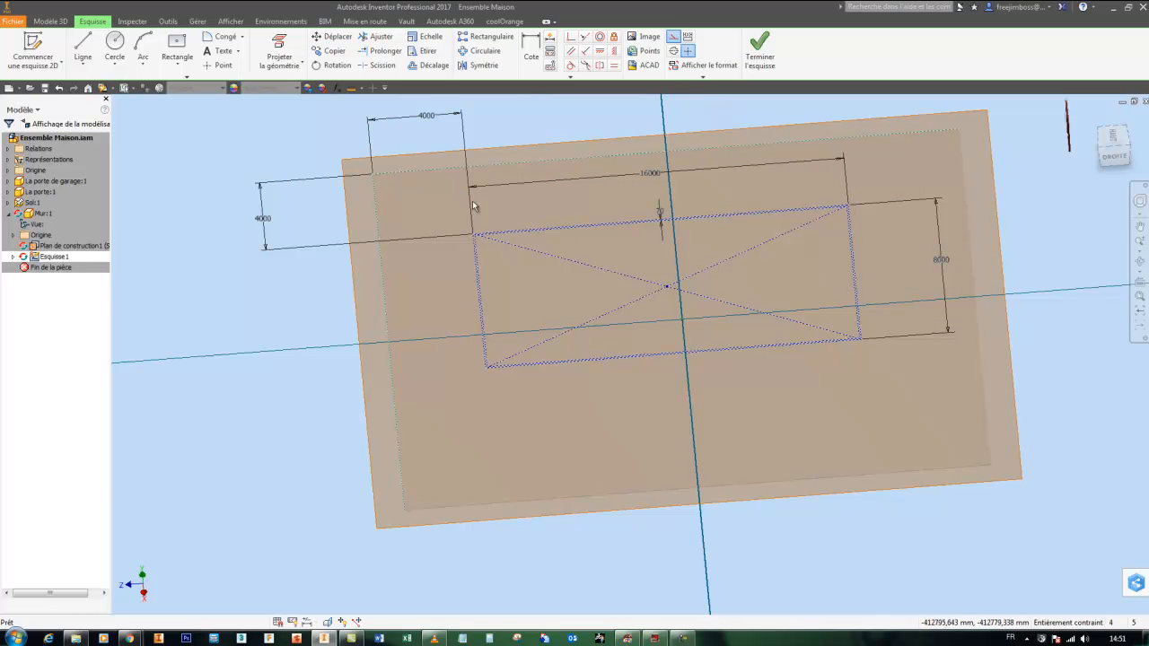
{"action": "left_click_drag", "start_coordinate": [441, 215], "coordinate": [903, 345]}
{"action": "left_click_drag", "start_coordinate": [420, 189], "coordinate": [924, 402]}
{"action": "left_click", "coordinate": [671, 41]}
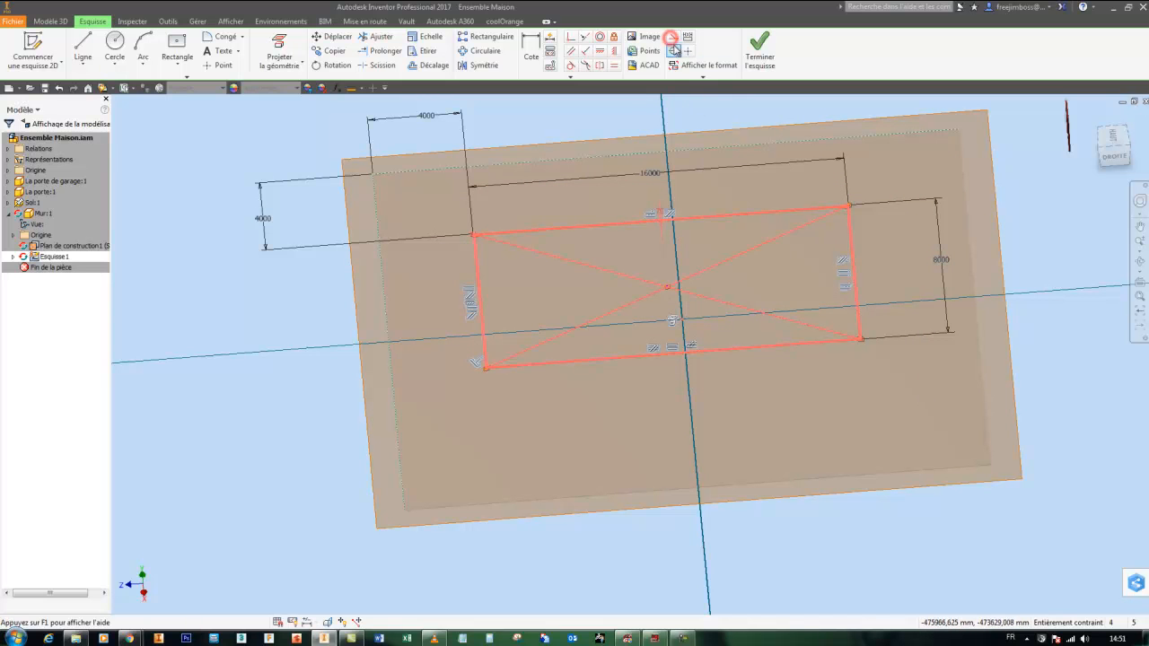
{"action": "left_click", "coordinate": [725, 306]}
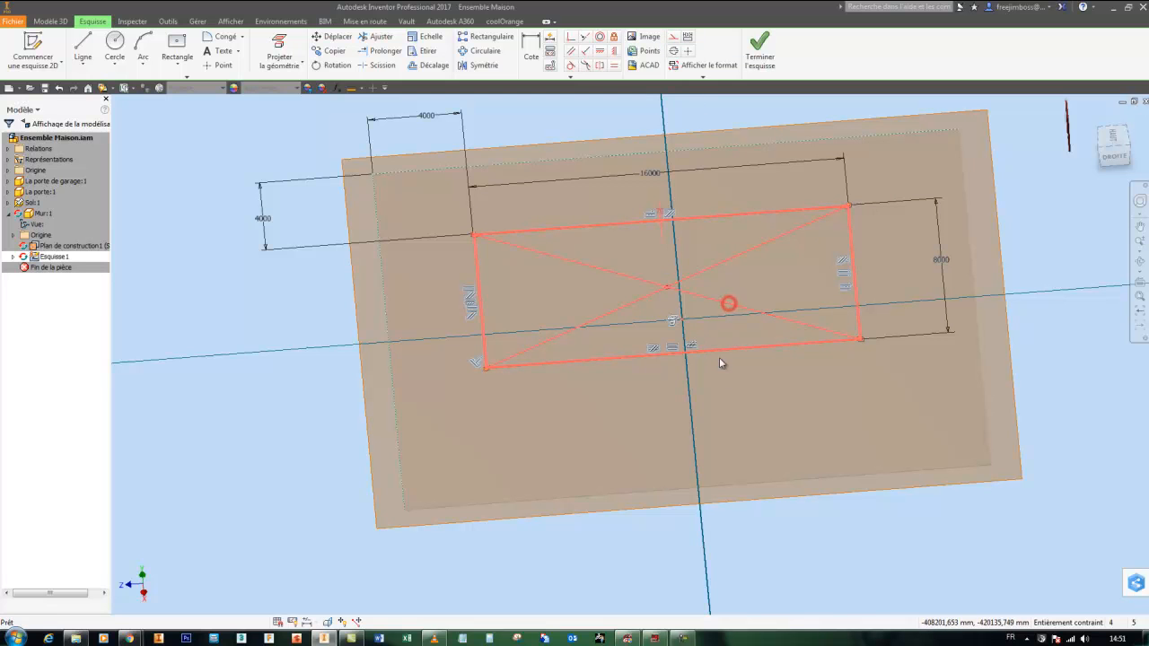
{"action": "left_click", "coordinate": [735, 382]}
{"action": "left_click", "coordinate": [810, 539]}
Make the rectangle's two diagonals construction lines and turn off construction mode for new geometry.
{"action": "left_click", "coordinate": [725, 303]}
{"action": "left_click", "coordinate": [733, 257], "text": "ctrl"}
{"action": "left_click", "coordinate": [676, 38]}
{"action": "left_click", "coordinate": [712, 98]}
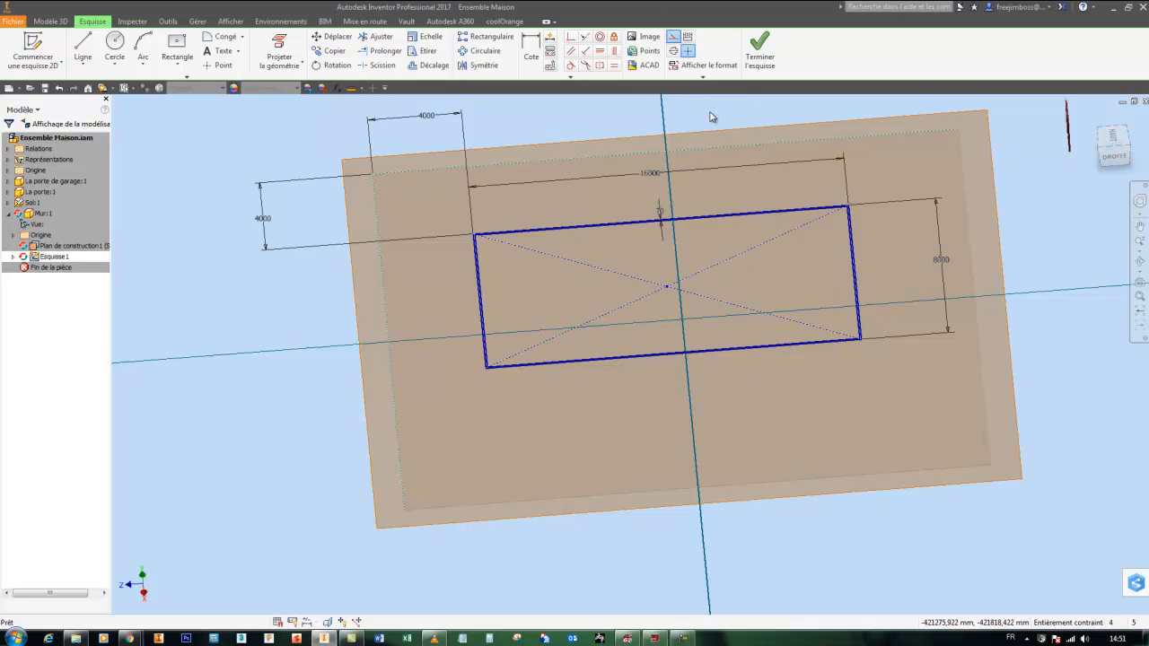
{"action": "mouse_move", "coordinate": [711, 105]}
{"action": "middle_mouse_down", "text": "shift"}
{"action": "mouse_move", "coordinate": [725, 87]}
{"action": "mouse_move", "coordinate": [717, 114]}
{"action": "middle_mouse_up", "text": "shift"}
{"action": "left_click", "coordinate": [717, 114]}
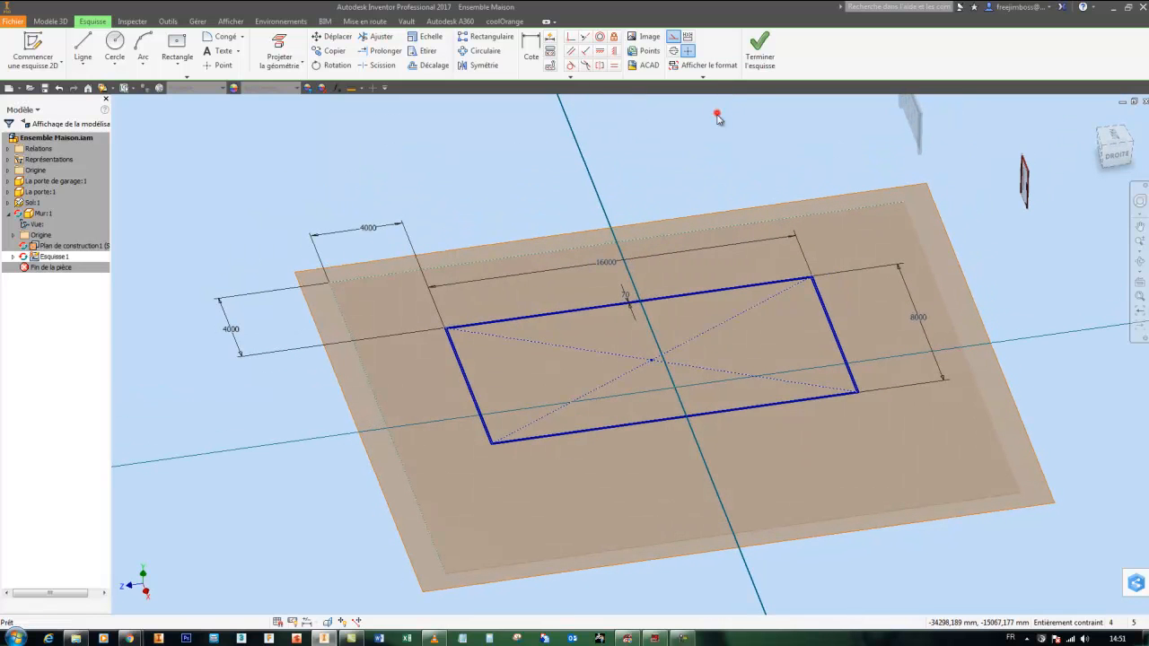
{"action": "left_click", "coordinate": [676, 38]}
{"action": "mouse_move", "coordinate": [702, 158]}
{"action": "middle_mouse_down", "text": "shift"}
{"action": "mouse_move", "coordinate": [697, 149]}
{"action": "mouse_move", "coordinate": [724, 137]}
{"action": "middle_mouse_up", "text": "shift"}
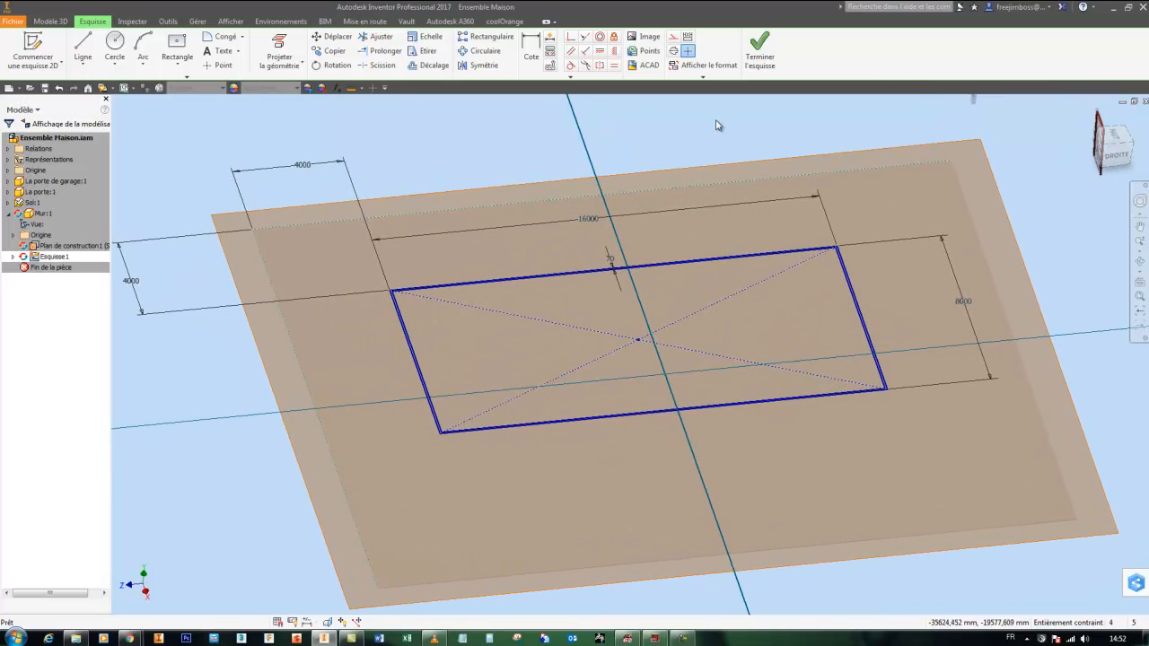
Switch one rectangle diagonal to a normal line and back to a construction line.
{"action": "left_click", "coordinate": [725, 299]}
{"action": "left_click", "coordinate": [674, 38]}
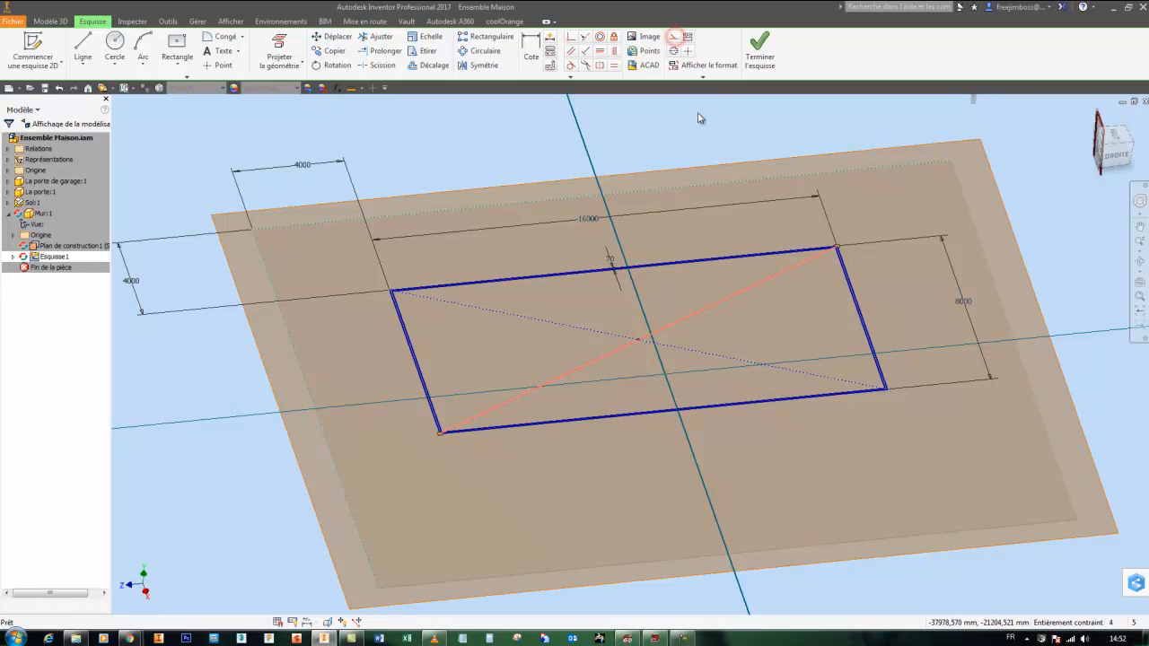
{"action": "left_click", "coordinate": [702, 137]}
{"action": "left_click", "coordinate": [730, 296]}
{"action": "left_click", "coordinate": [674, 42]}
{"action": "left_click", "coordinate": [679, 144]}
{"action": "middle_click_drag", "start_coordinate": [680, 143], "coordinate": [712, 125], "text": "shift"}
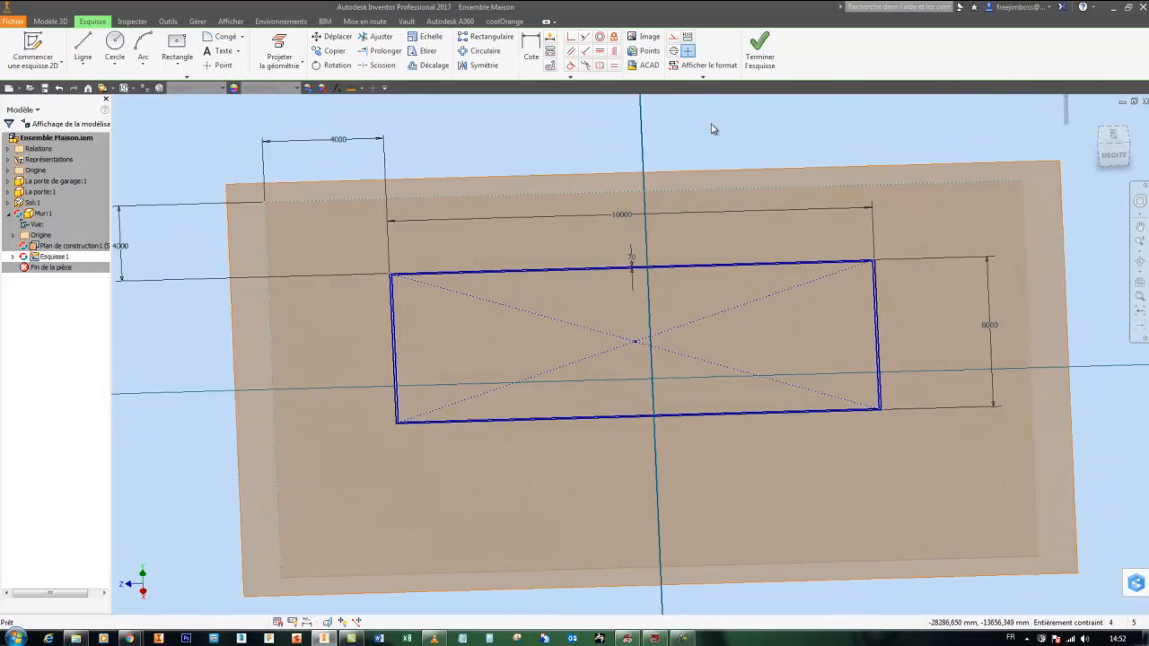
Finish the sketch and extrude the band between the two rectangles upward by 3 m to form the walls.
{"action": "left_click", "coordinate": [760, 49]}
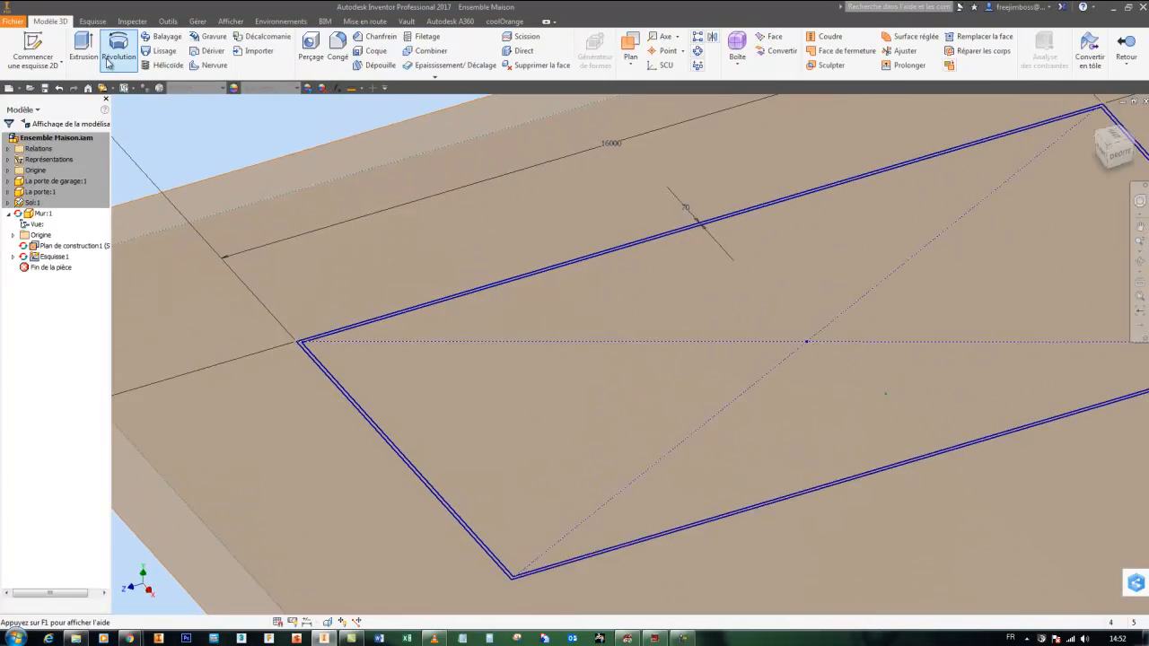
{"action": "left_click", "coordinate": [84, 47]}
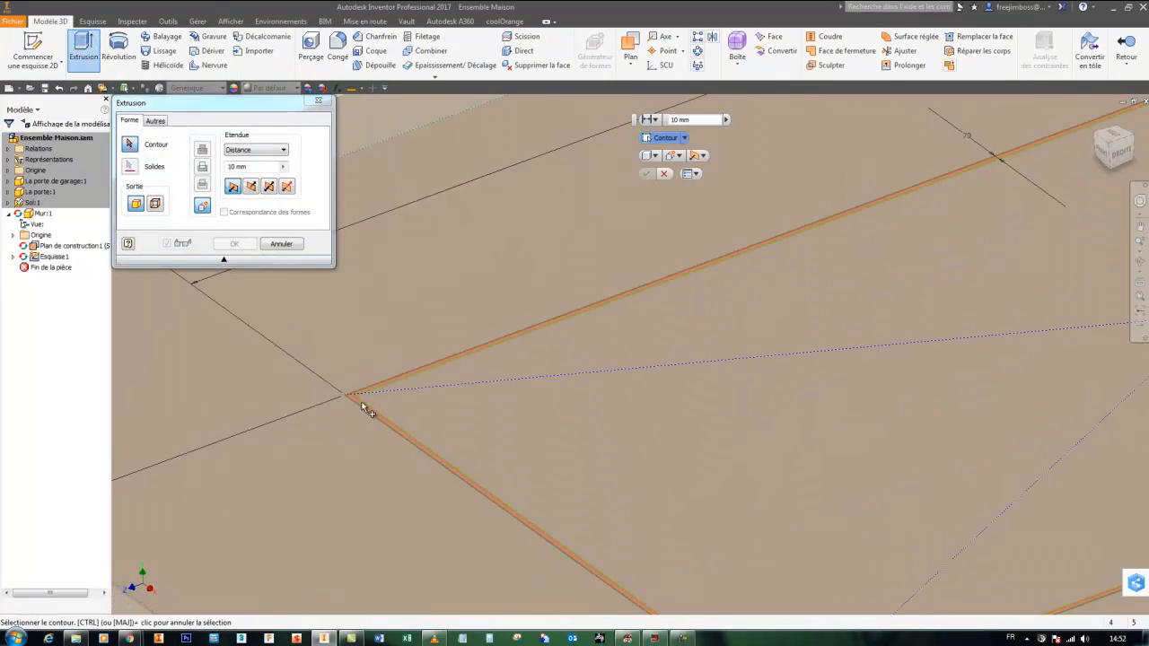
{"action": "left_click", "coordinate": [357, 407]}
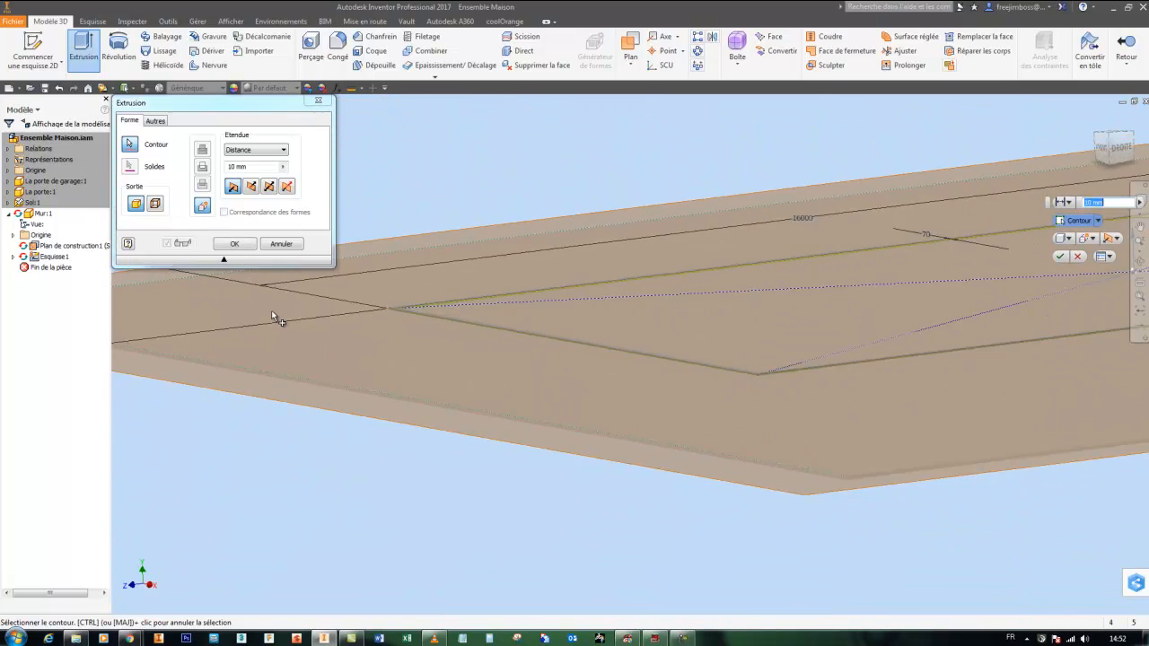
{"action": "scroll", "coordinate": [272, 314], "scroll_direction": "up", "scroll_amount": 5}
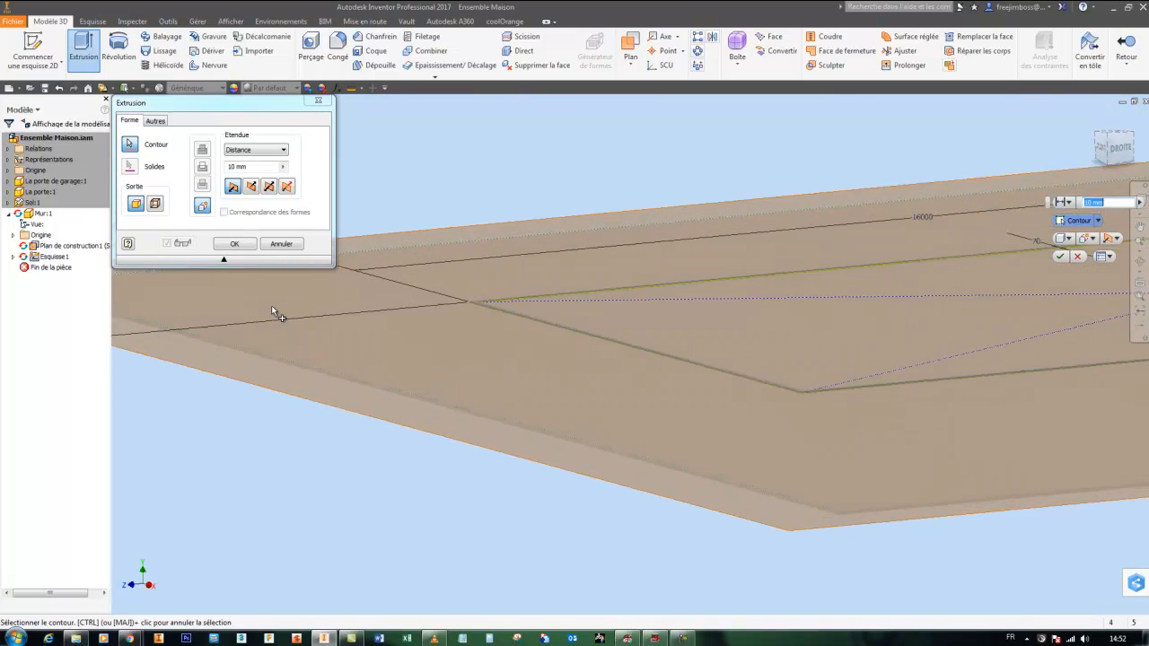
{"action": "left_click", "coordinate": [239, 167]}
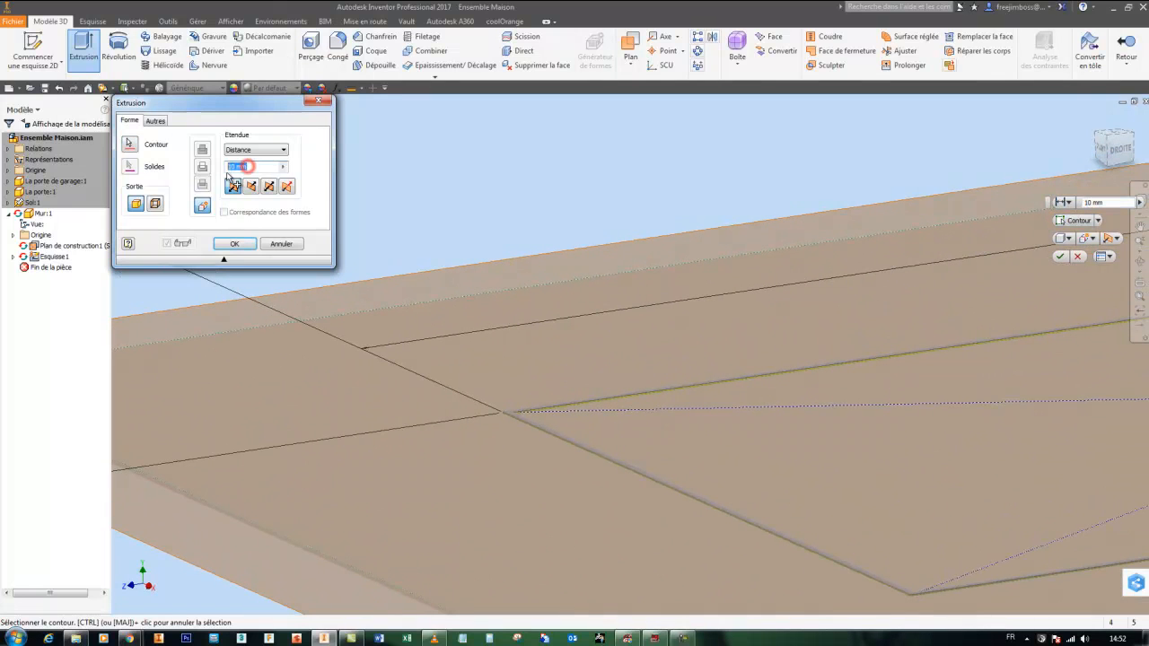
{"action": "type", "text": "3m"}
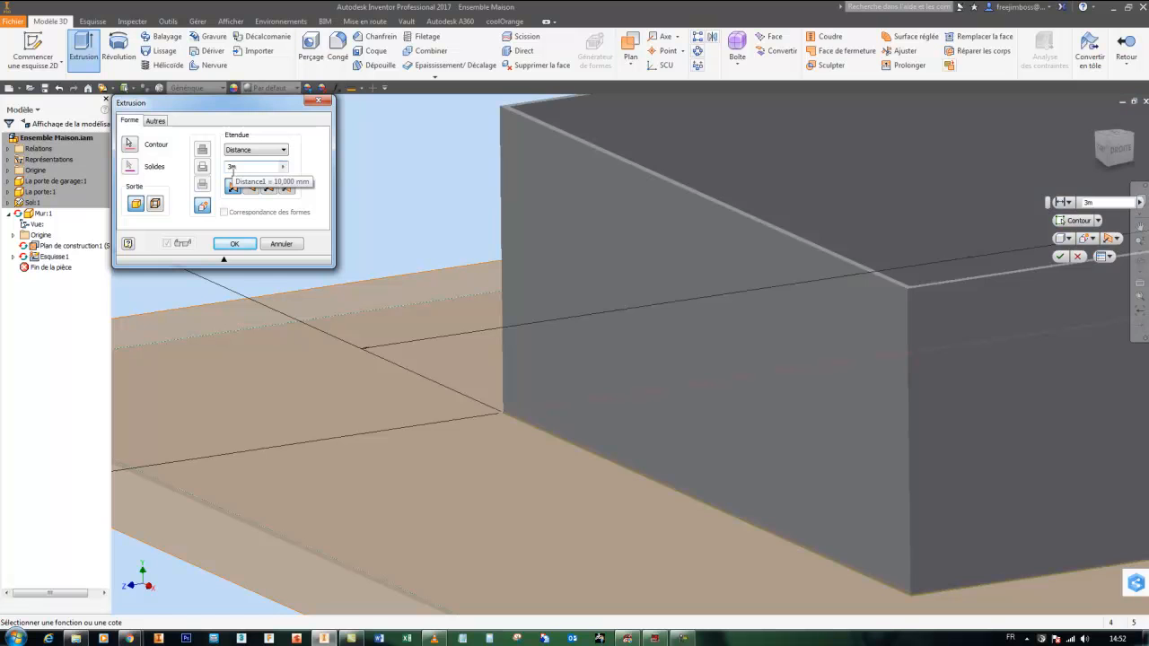
{"action": "left_click", "coordinate": [234, 244]}
{"action": "key", "text": "F6"}
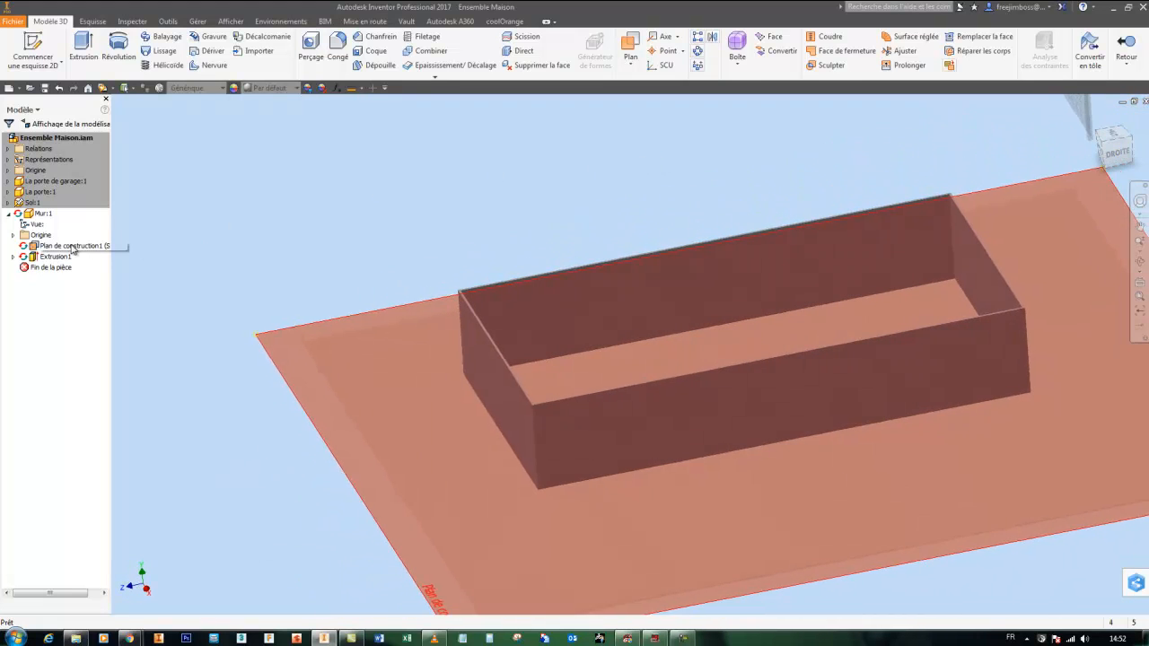
Hide the work plane of the Mur part and return to editing the Ensemble Maison assembly.
{"action": "right_click", "coordinate": [74, 249]}
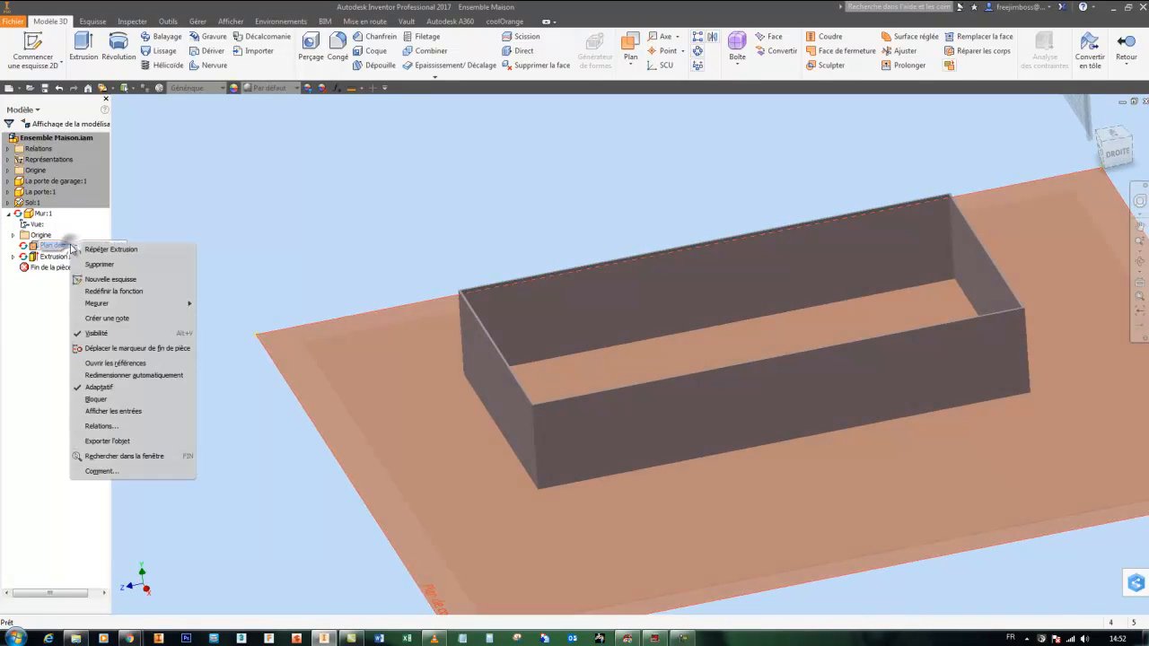
{"action": "left_click", "coordinate": [89, 331]}
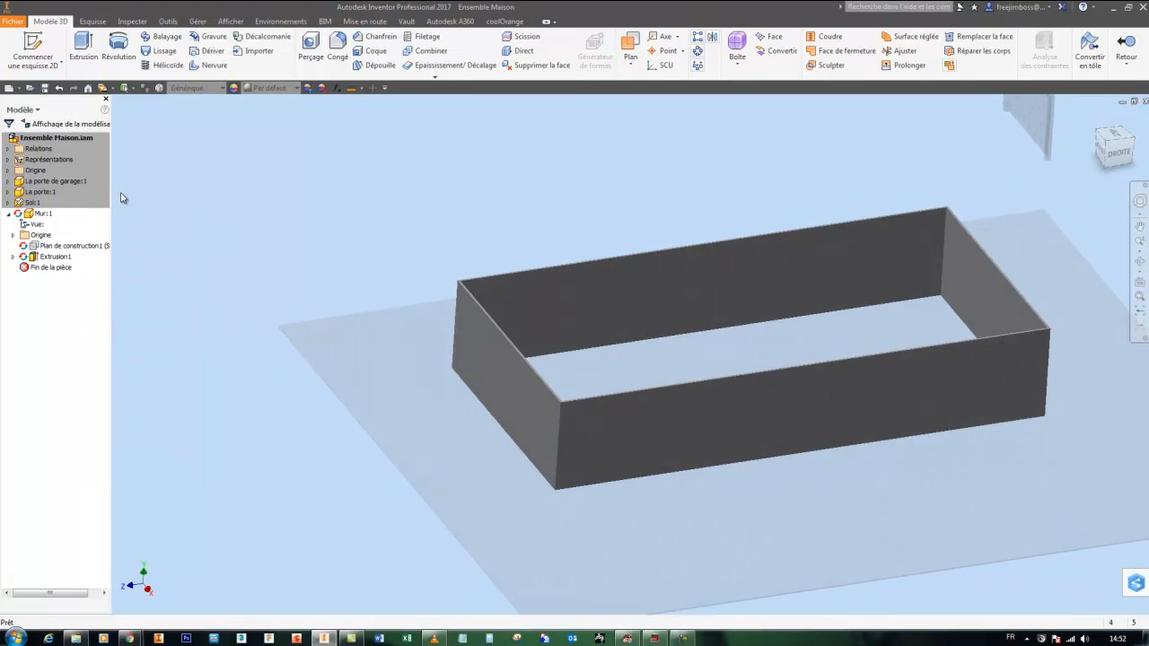
{"action": "double_click", "coordinate": [65, 139]}
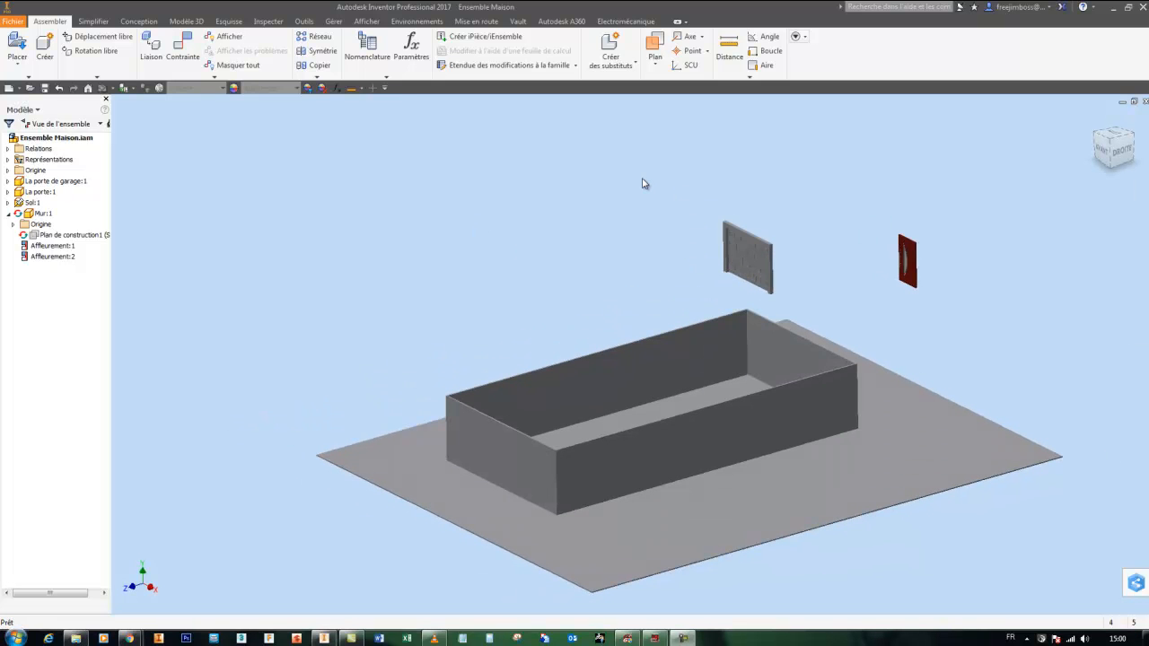
Open the Mur part in its own window, view its walls from a corner, and close it, saving its changes.
{"action": "middle_click_drag", "start_coordinate": [629, 203], "coordinate": [842, 259], "text": "shift"}
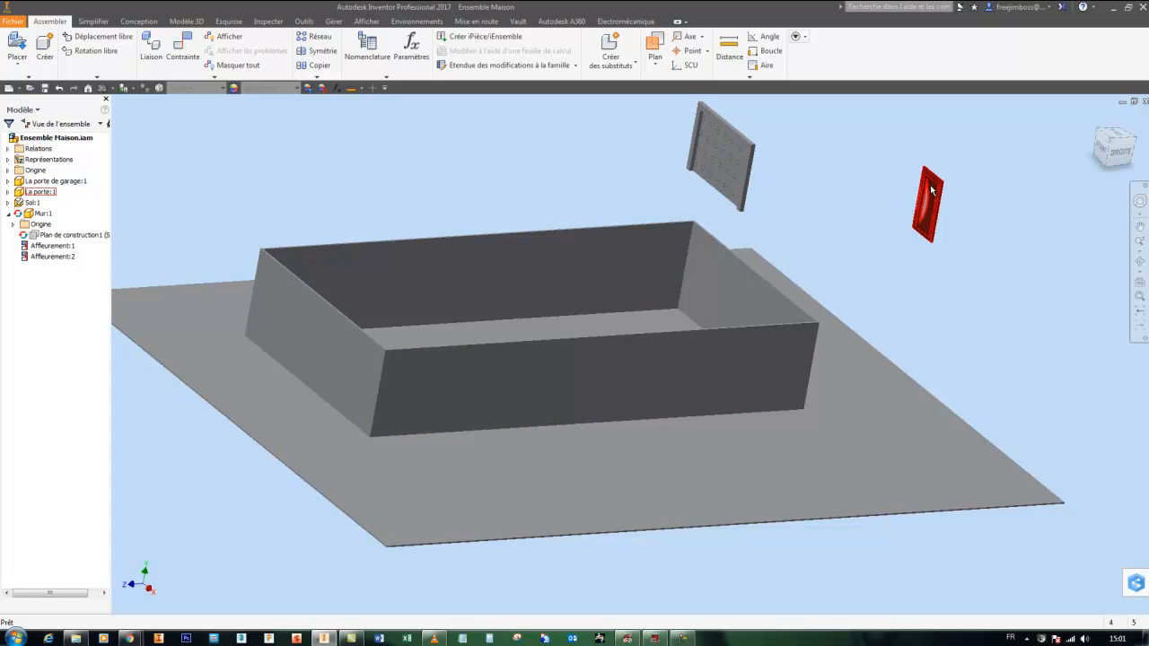
{"action": "middle_click_drag", "start_coordinate": [506, 381], "coordinate": [574, 397], "text": "shift"}
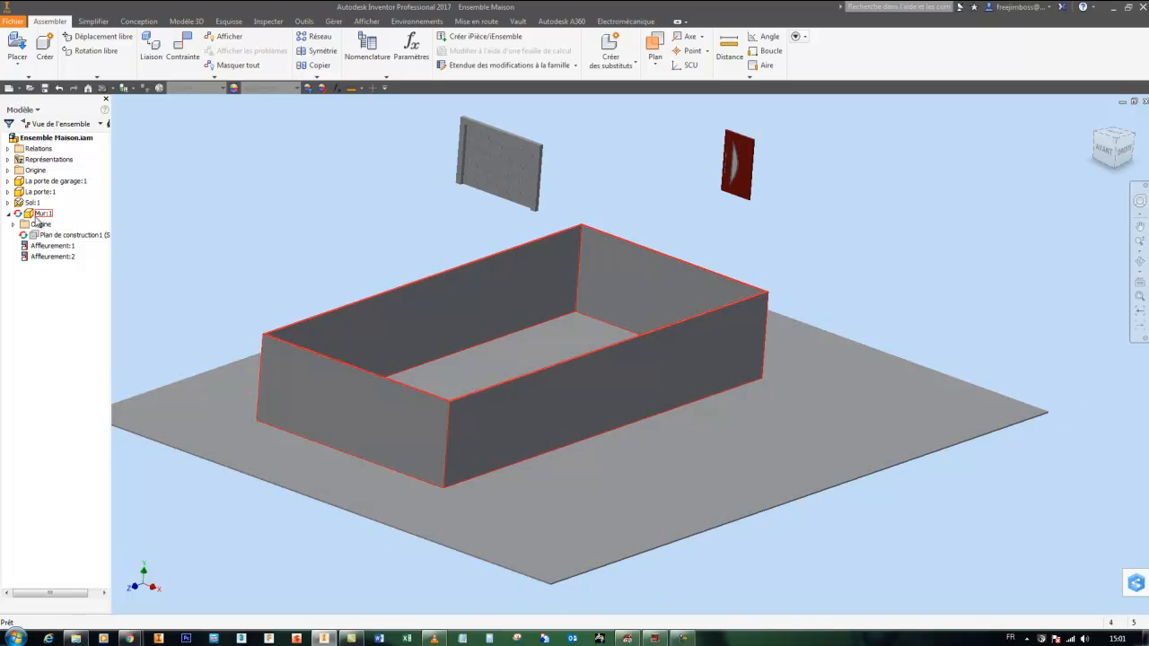
{"action": "right_click", "coordinate": [39, 218]}
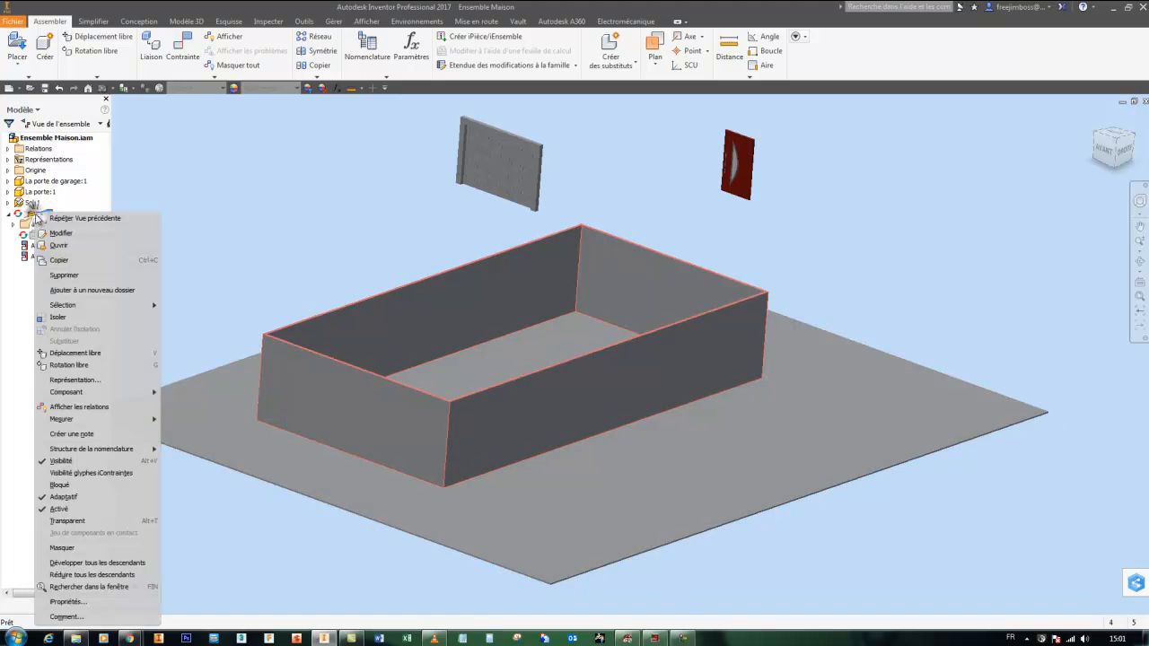
{"action": "left_click", "coordinate": [63, 248]}
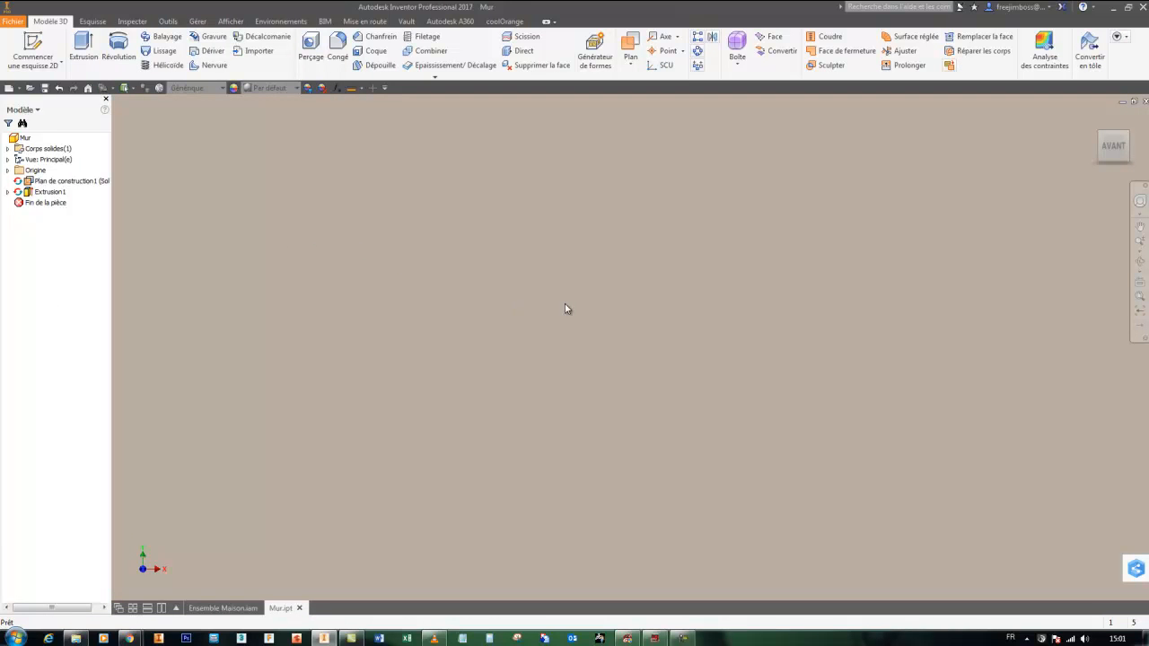
{"action": "scroll", "coordinate": [568, 306], "scroll_direction": "up", "scroll_amount": 5}
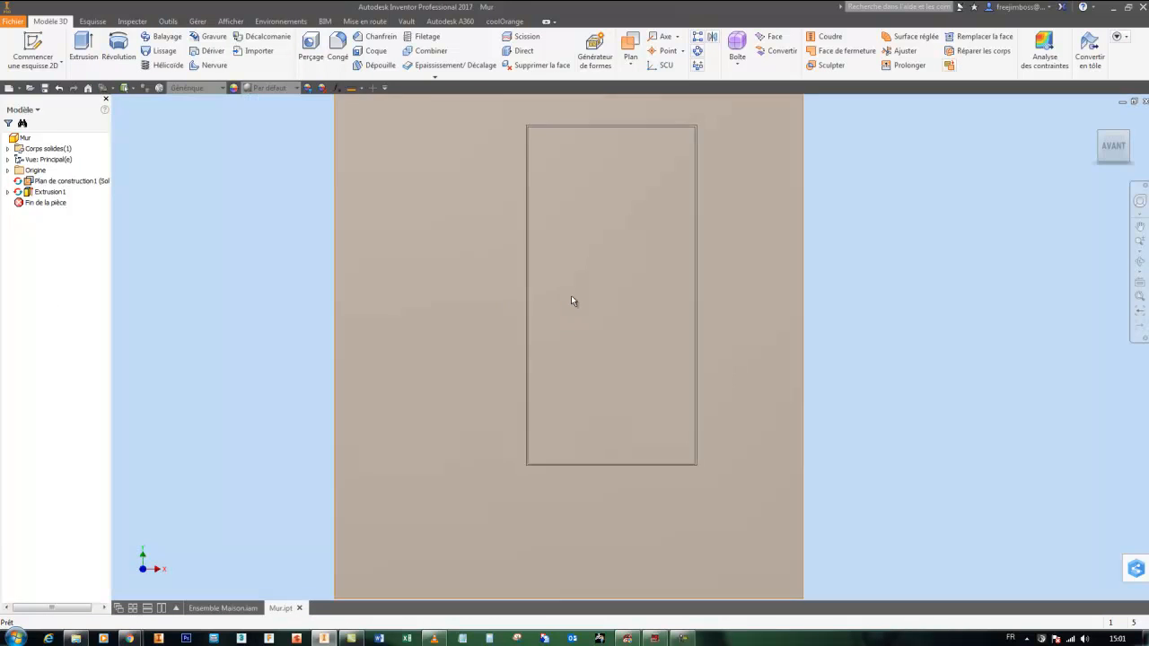
{"action": "scroll", "coordinate": [569, 298], "scroll_direction": "down", "scroll_amount": 8}
{"action": "scroll", "coordinate": [567, 300], "scroll_direction": "up", "scroll_amount": 4}
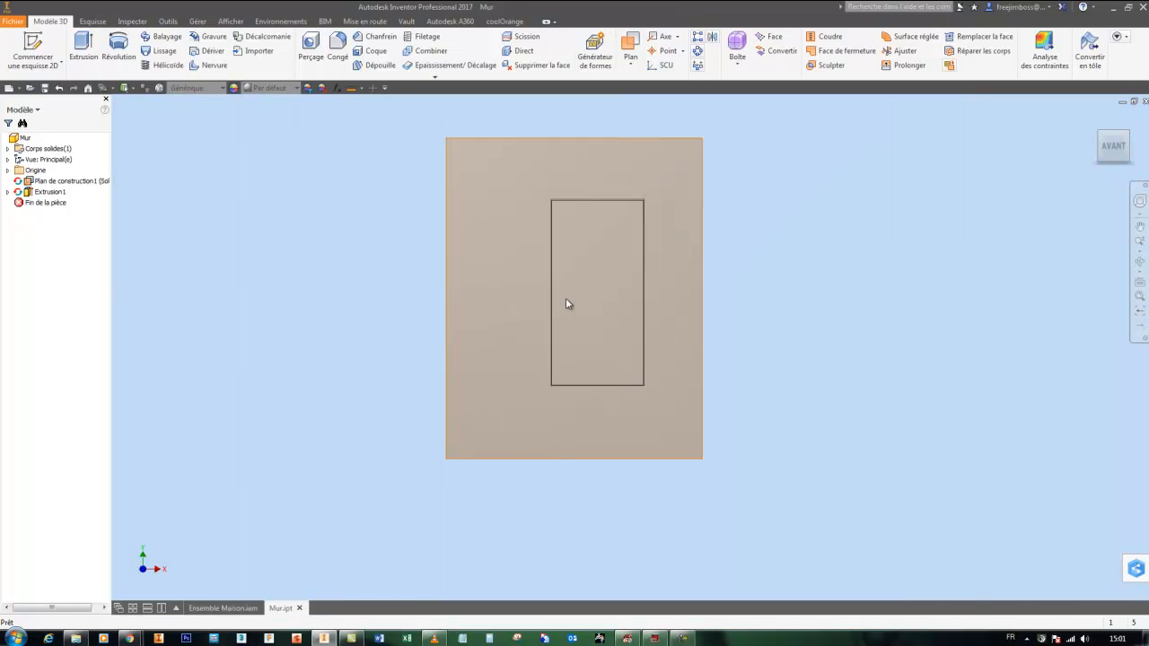
{"action": "left_click", "coordinate": [1101, 162]}
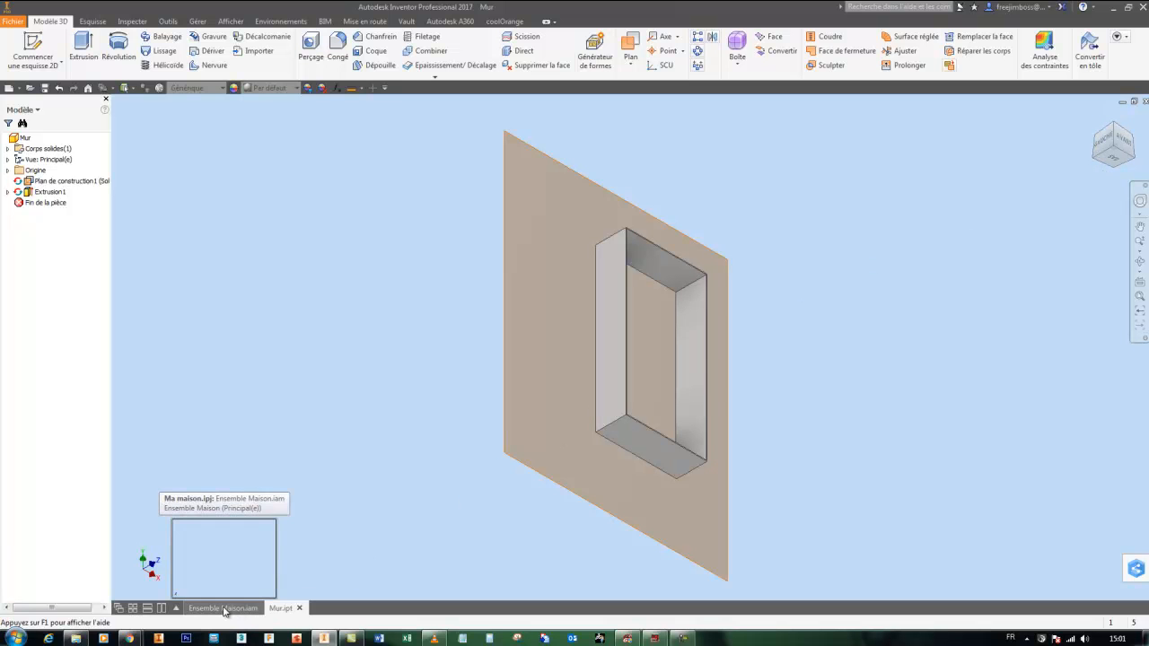
{"action": "left_click", "coordinate": [299, 609]}
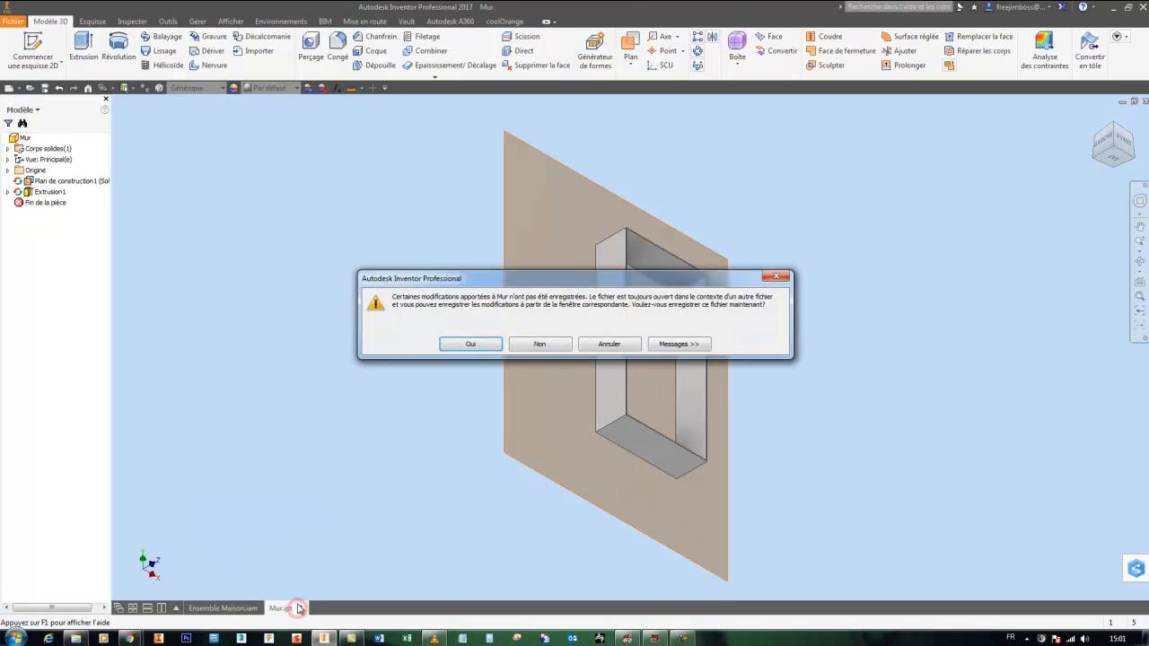
{"action": "left_click", "coordinate": [483, 344]}
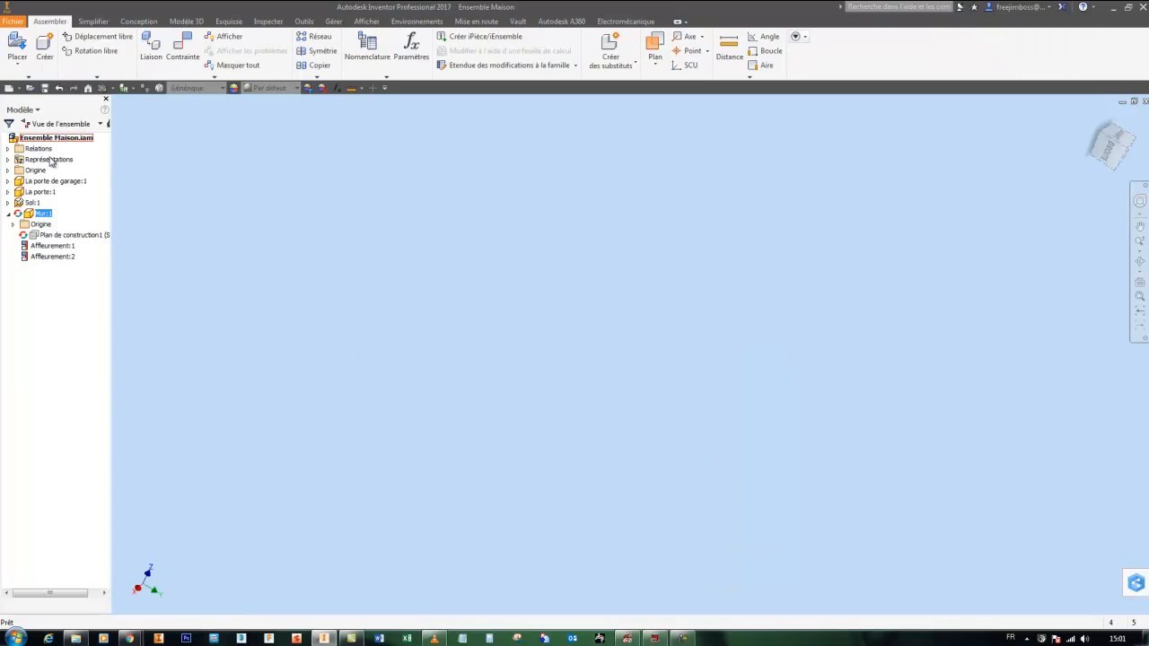
Edit the Mur part in place and start a 2D sketch on the outer face of the long front wall.
{"action": "right_click", "coordinate": [39, 214]}
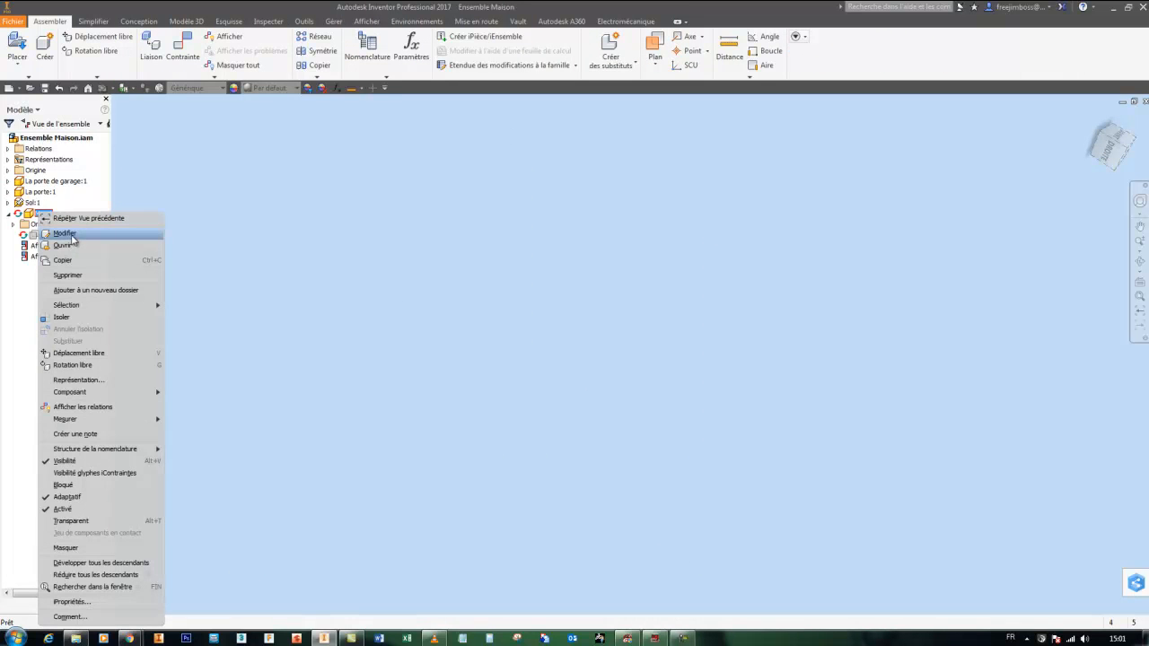
{"action": "left_click", "coordinate": [66, 233]}
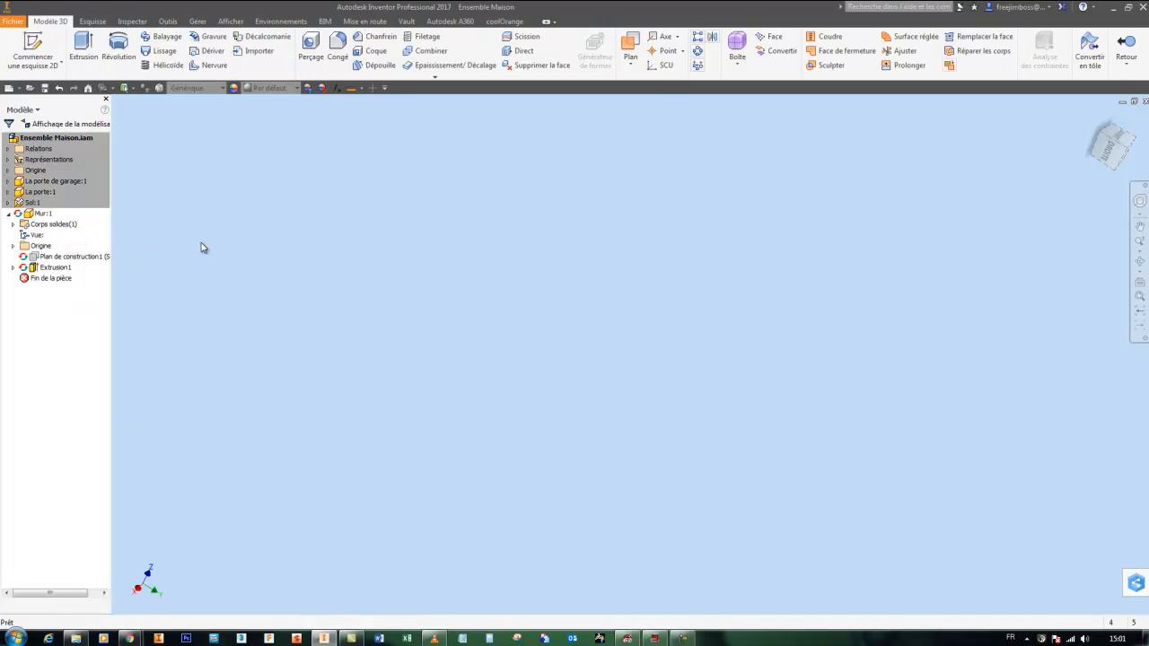
{"action": "left_click", "coordinate": [1106, 157]}
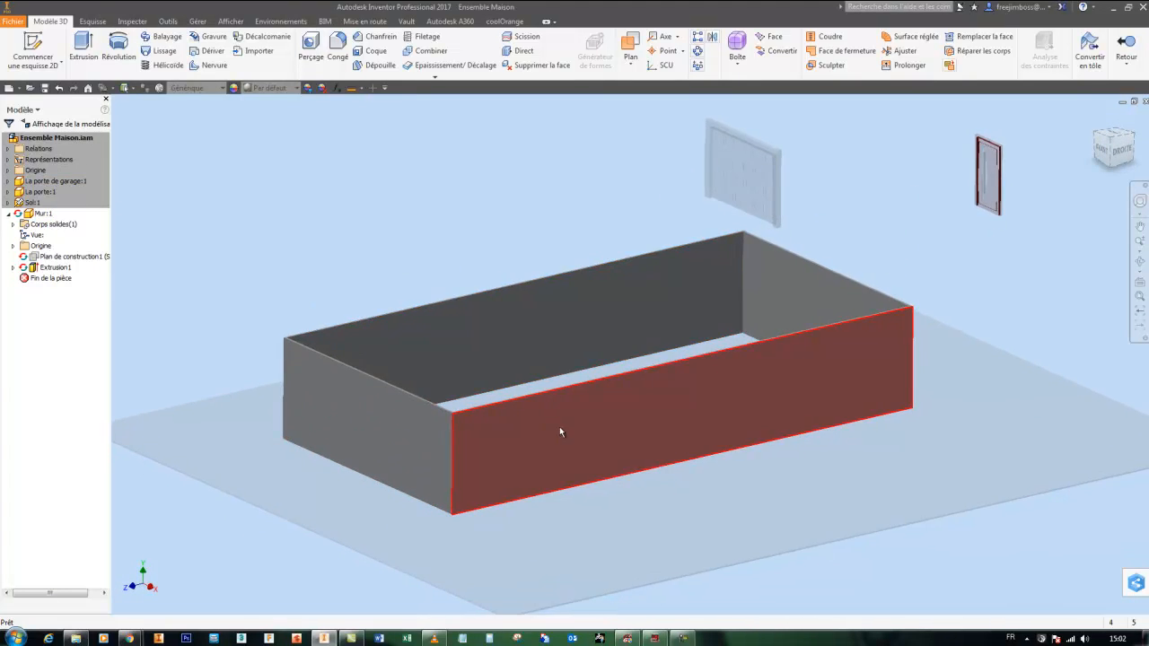
{"action": "key", "text": "s"}
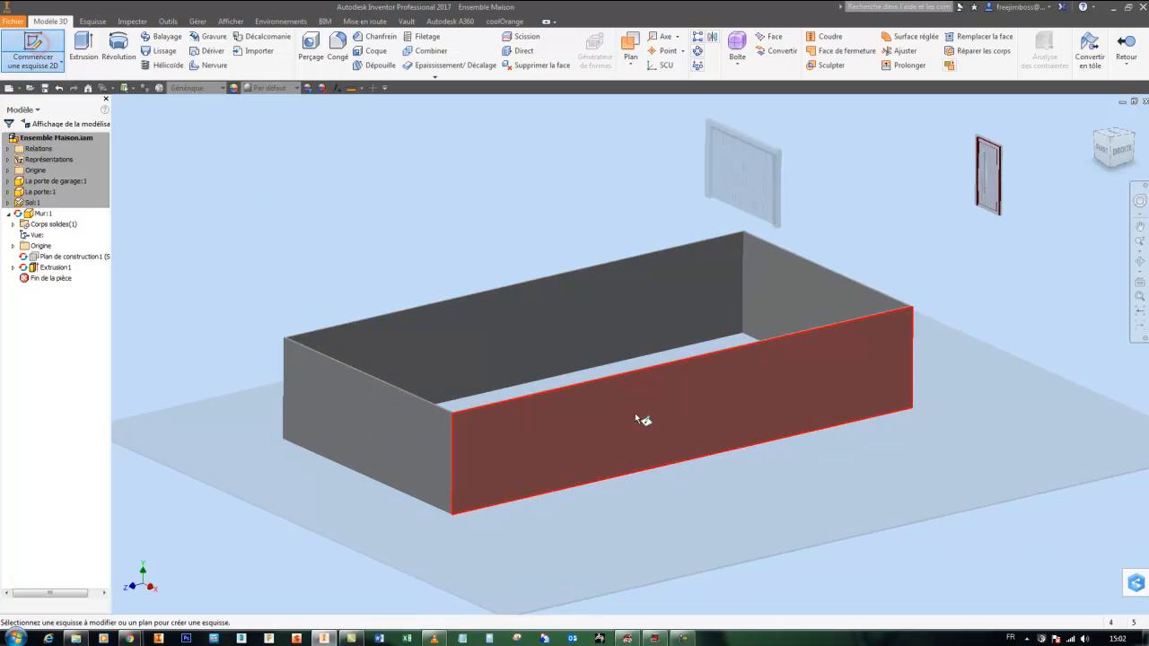
{"action": "left_click", "coordinate": [625, 427]}
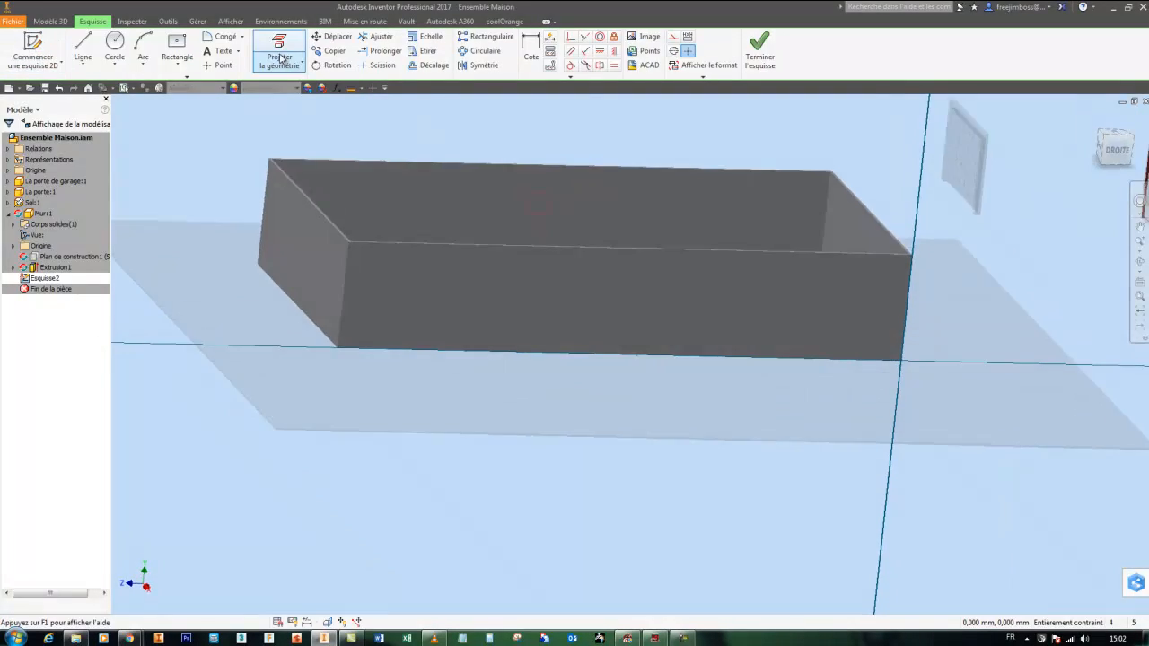
Project the bottom edge of the long front wall into the sketch.
{"action": "left_click", "coordinate": [280, 51]}
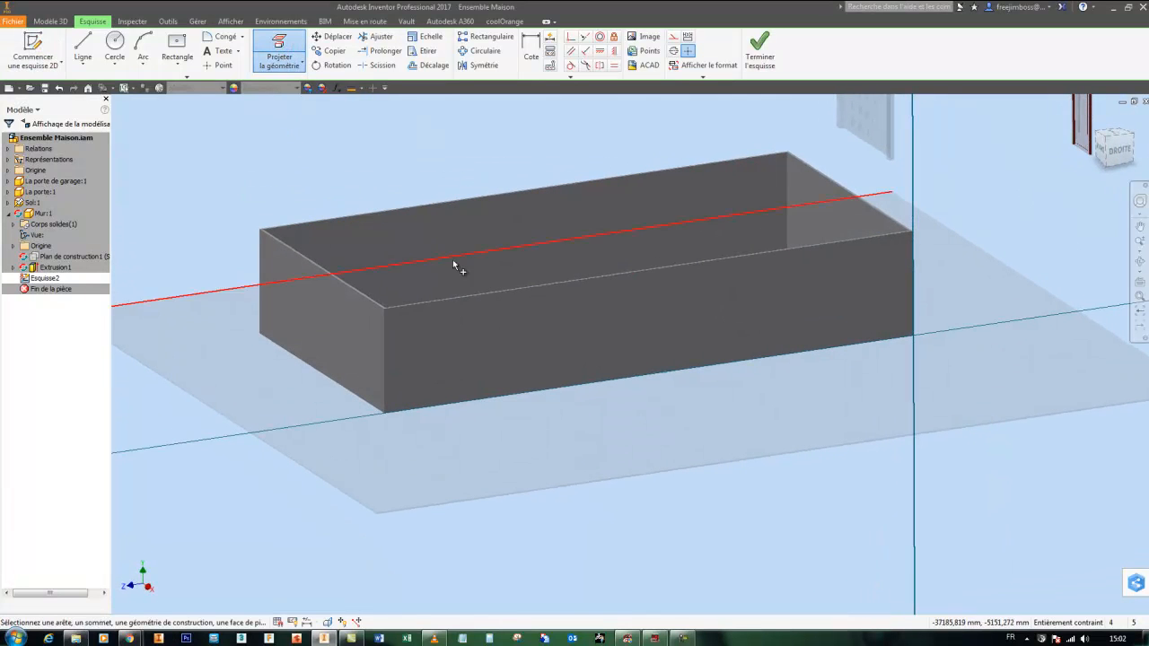
{"action": "scroll", "coordinate": [526, 403], "scroll_direction": "down", "scroll_amount": 8}
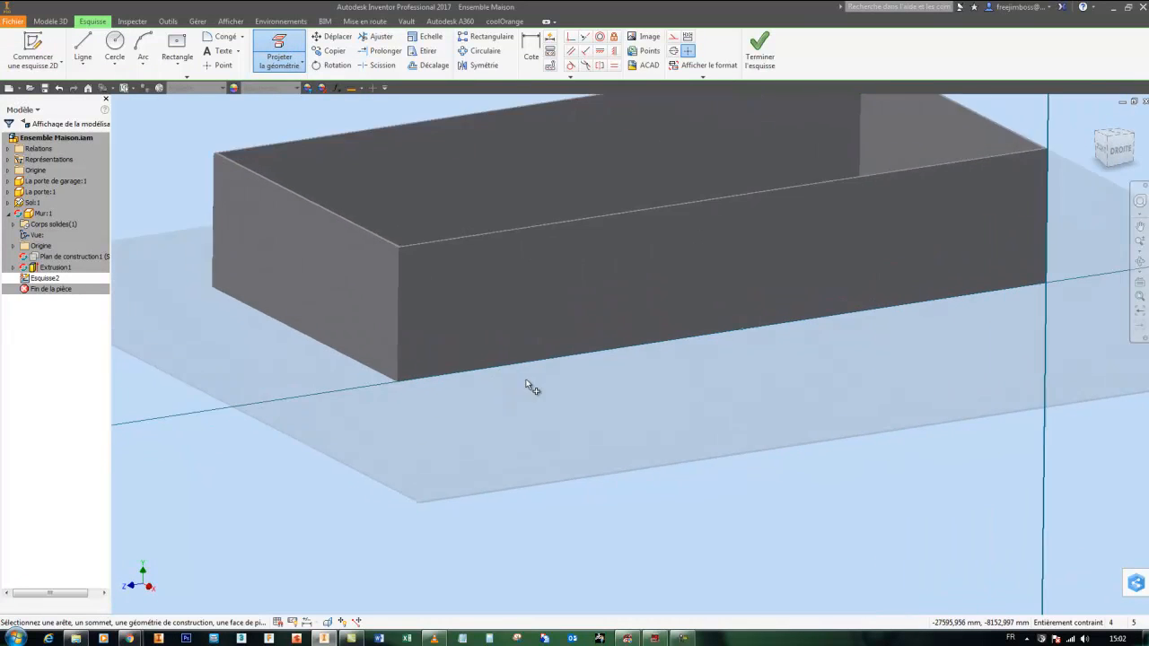
{"action": "scroll", "coordinate": [580, 351], "scroll_direction": "up", "scroll_amount": 3}
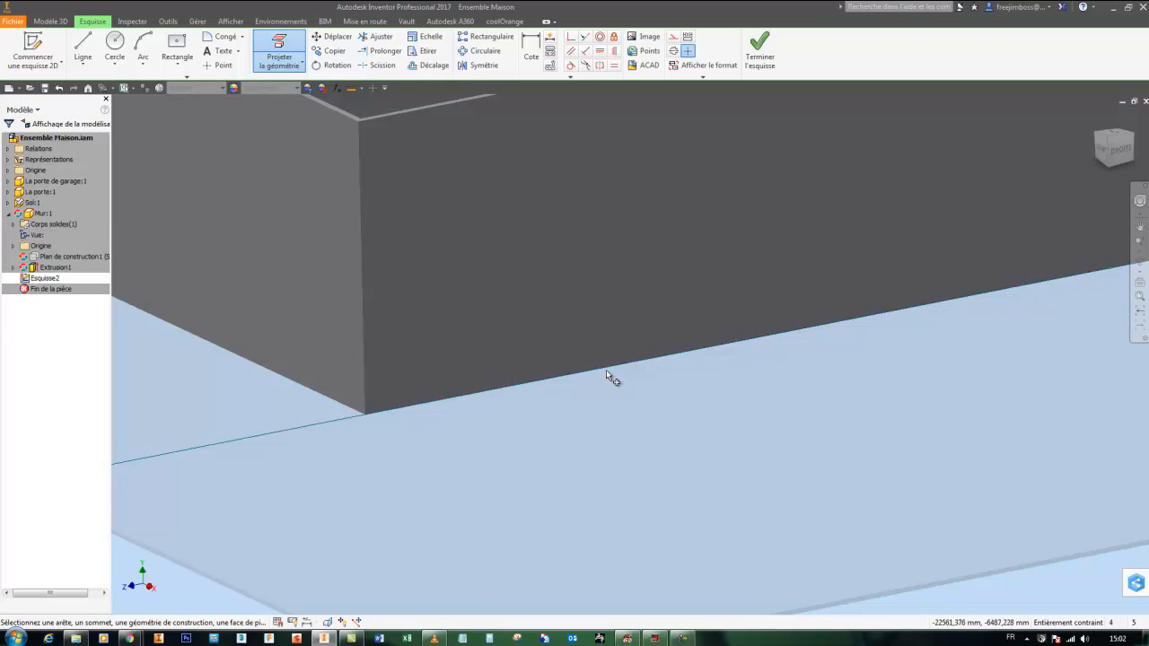
{"action": "left_click", "coordinate": [604, 369]}
{"action": "right_click", "coordinate": [684, 405]}
{"action": "left_click", "coordinate": [725, 403]}
Change the projected bottom edge of the wall into a construction line.
{"action": "scroll", "coordinate": [721, 400], "scroll_direction": "up", "scroll_amount": 4}
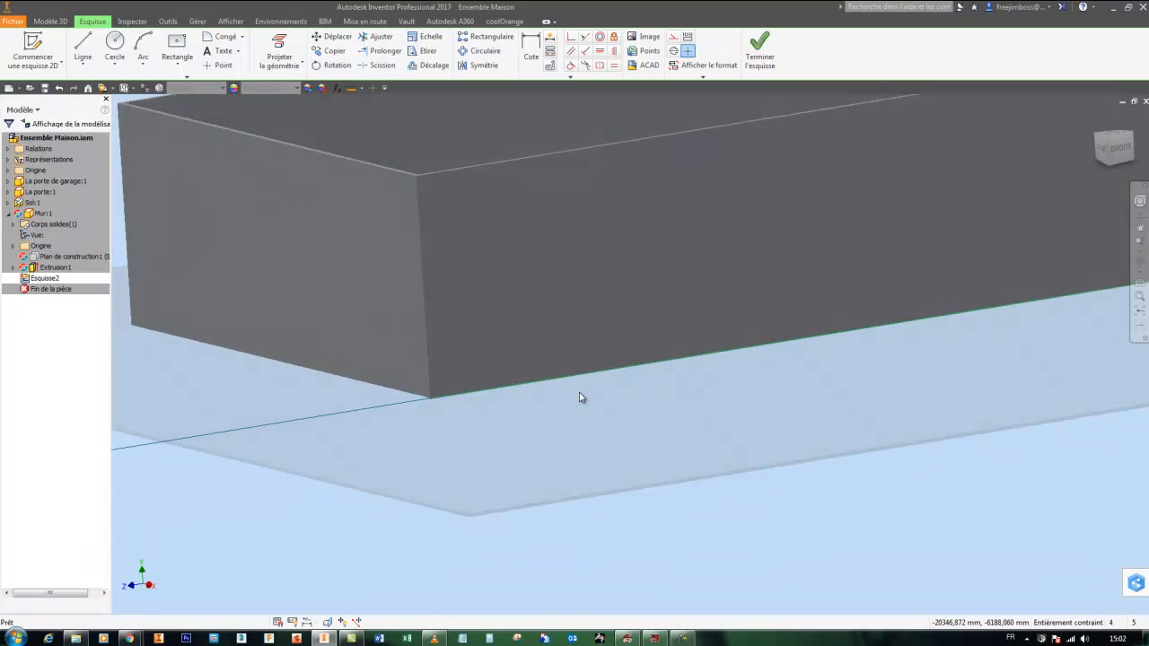
{"action": "left_click", "coordinate": [540, 381]}
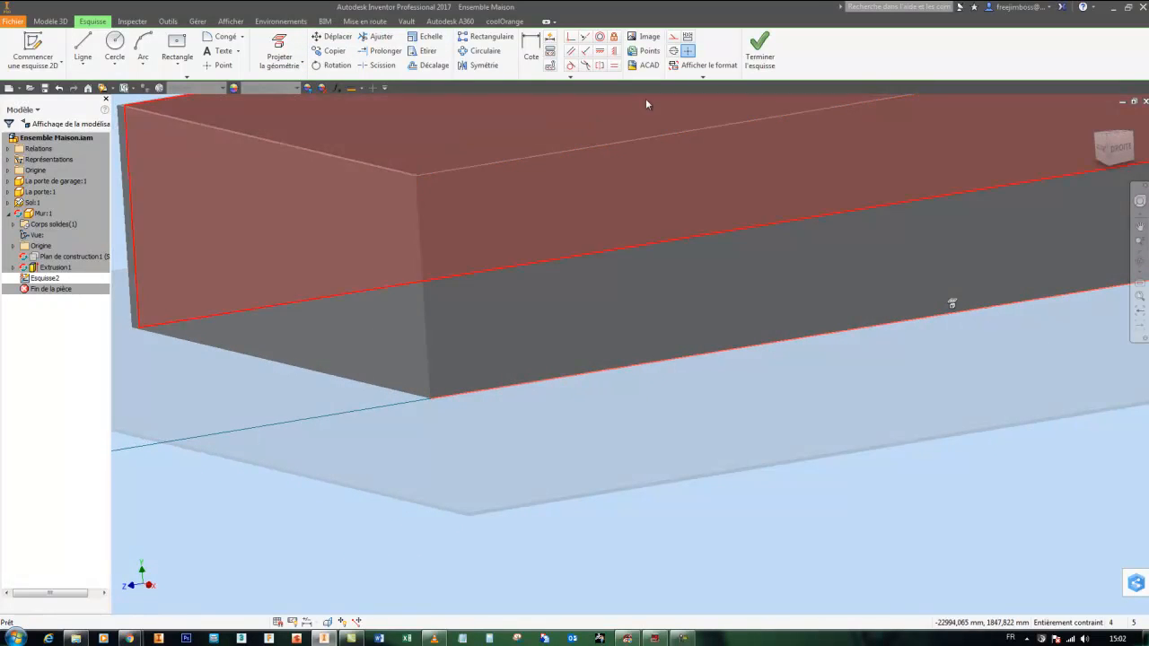
{"action": "left_click", "coordinate": [674, 38]}
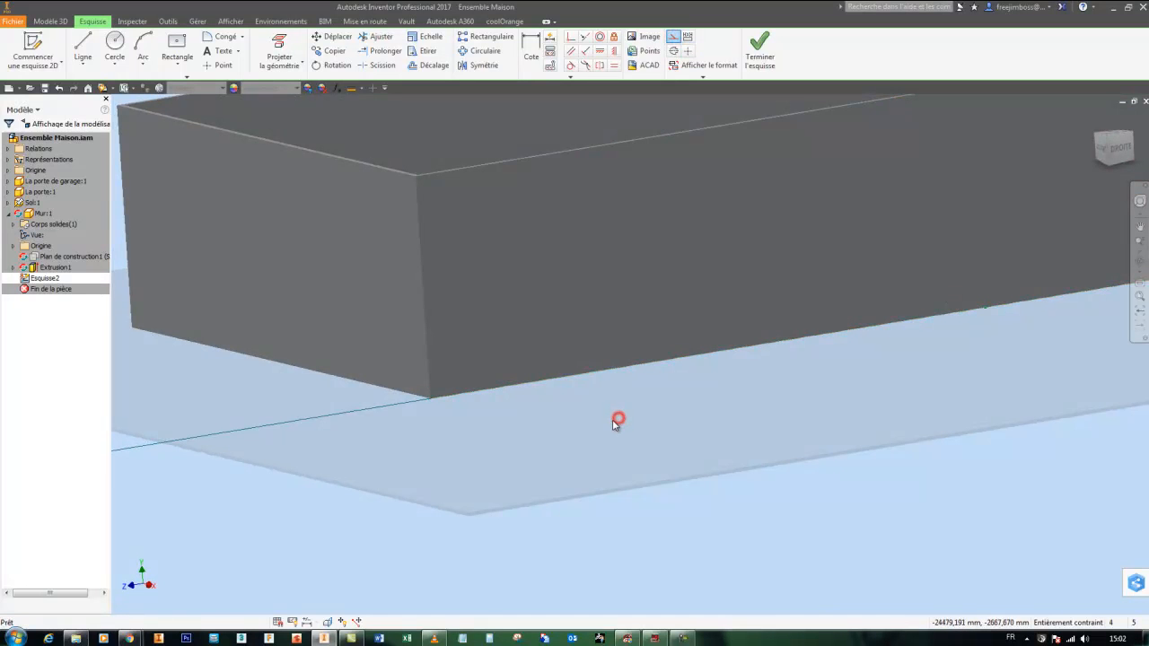
{"action": "left_click", "coordinate": [617, 422]}
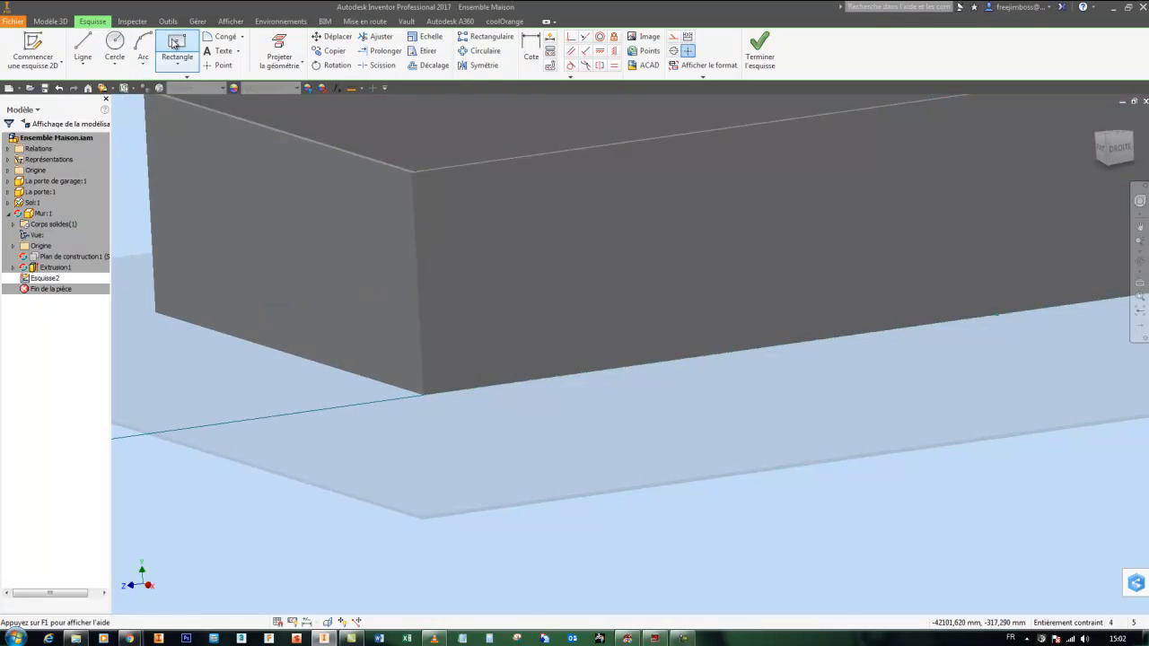
Draw a two-point rectangle 2100 mm high and 1200 mm wide standing on the wall's projected bottom edge.
{"action": "left_click", "coordinate": [170, 61]}
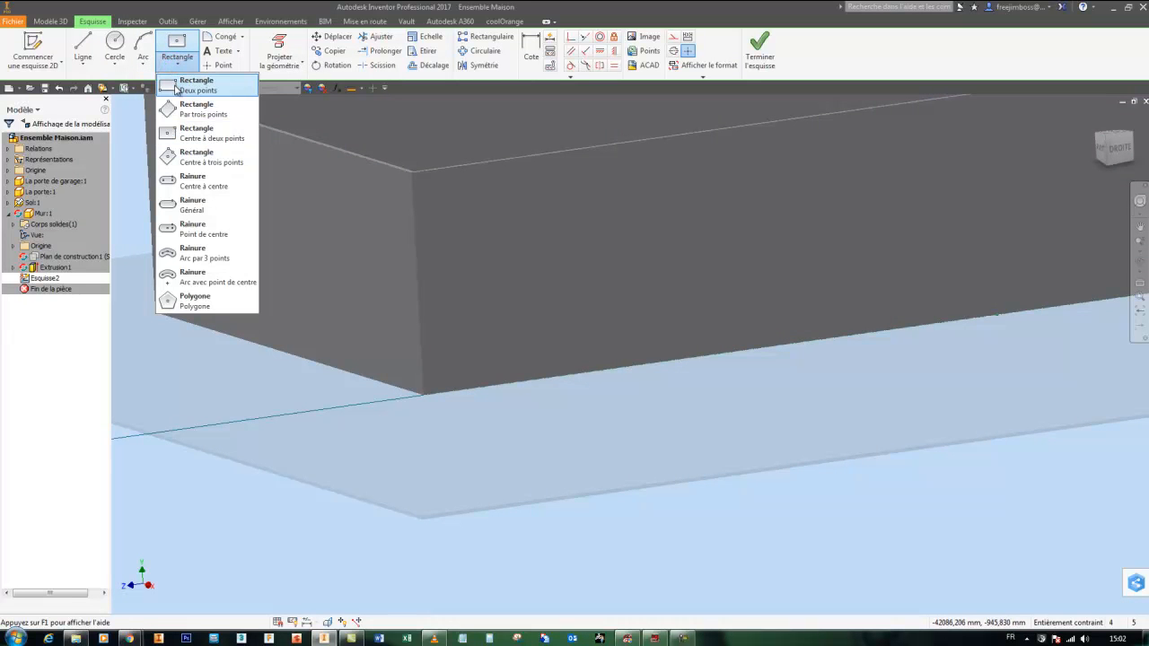
{"action": "left_click", "coordinate": [176, 88]}
{"action": "scroll", "coordinate": [449, 206], "scroll_direction": "up", "scroll_amount": 4}
{"action": "middle_click_drag", "start_coordinate": [738, 369], "coordinate": [719, 397]}
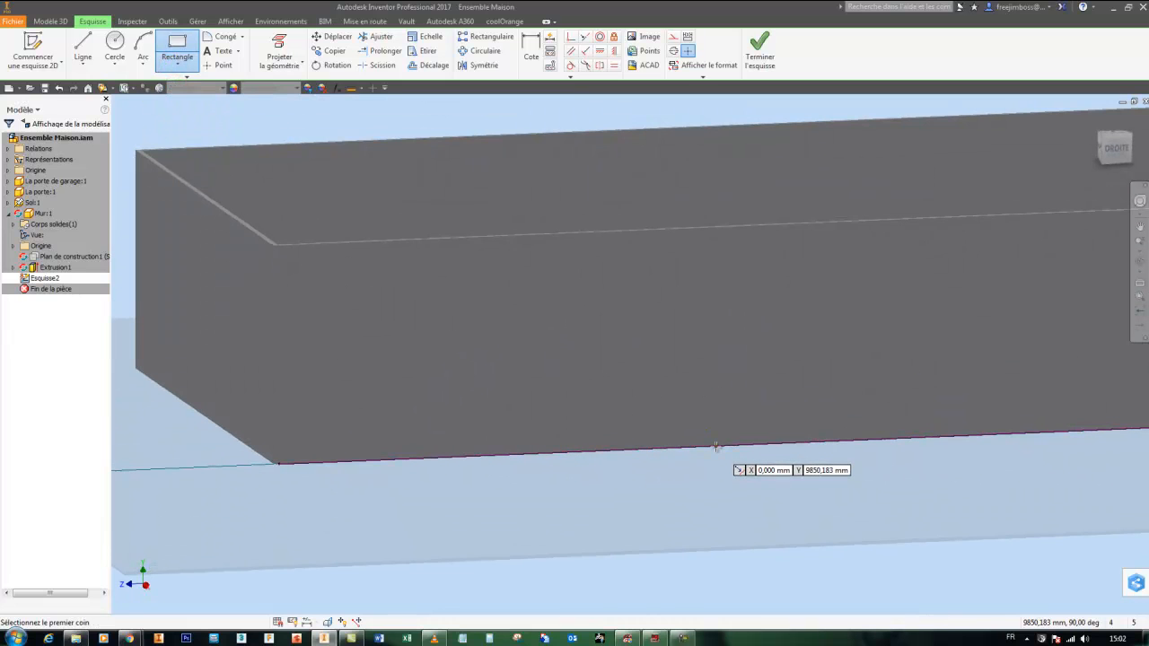
{"action": "left_click", "coordinate": [715, 446]}
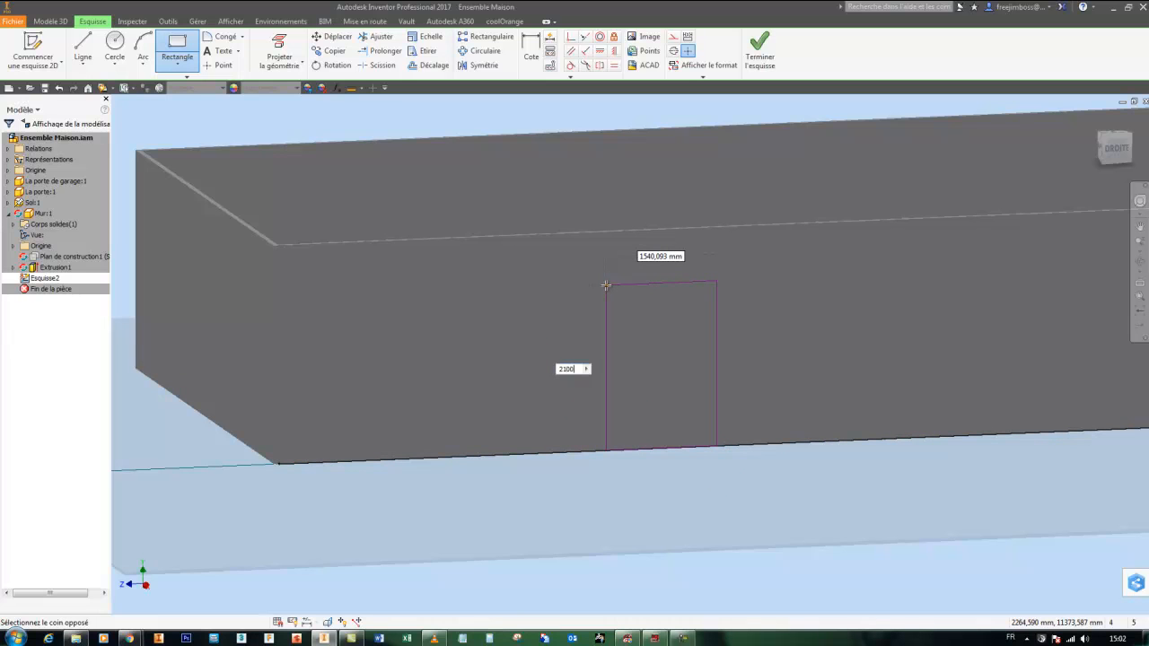
{"action": "key", "text": "Tab"}
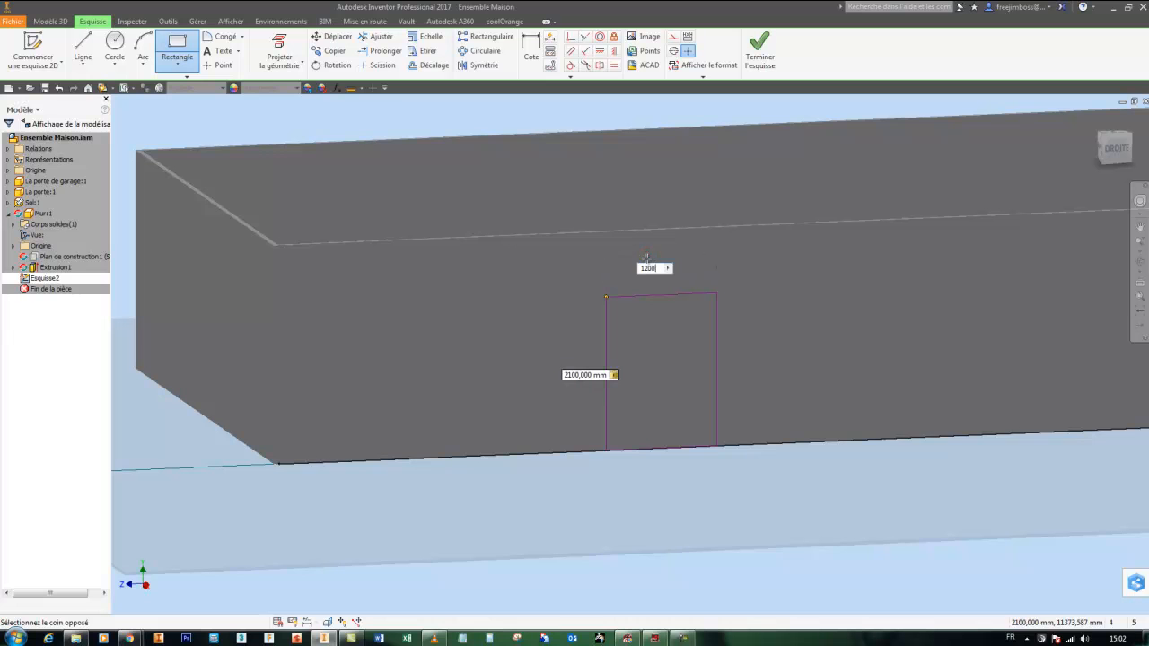
{"action": "key", "text": "Return"}
{"action": "right_click", "coordinate": [662, 111]}
{"action": "left_click", "coordinate": [698, 110]}
Slide the door rectangle back and forth along the wall's bottom edge, leaving it near the middle of the wall.
{"action": "middle_click_drag", "start_coordinate": [636, 302], "coordinate": [637, 374], "text": "shift"}
{"action": "left_click_drag", "start_coordinate": [637, 375], "coordinate": [584, 375]}
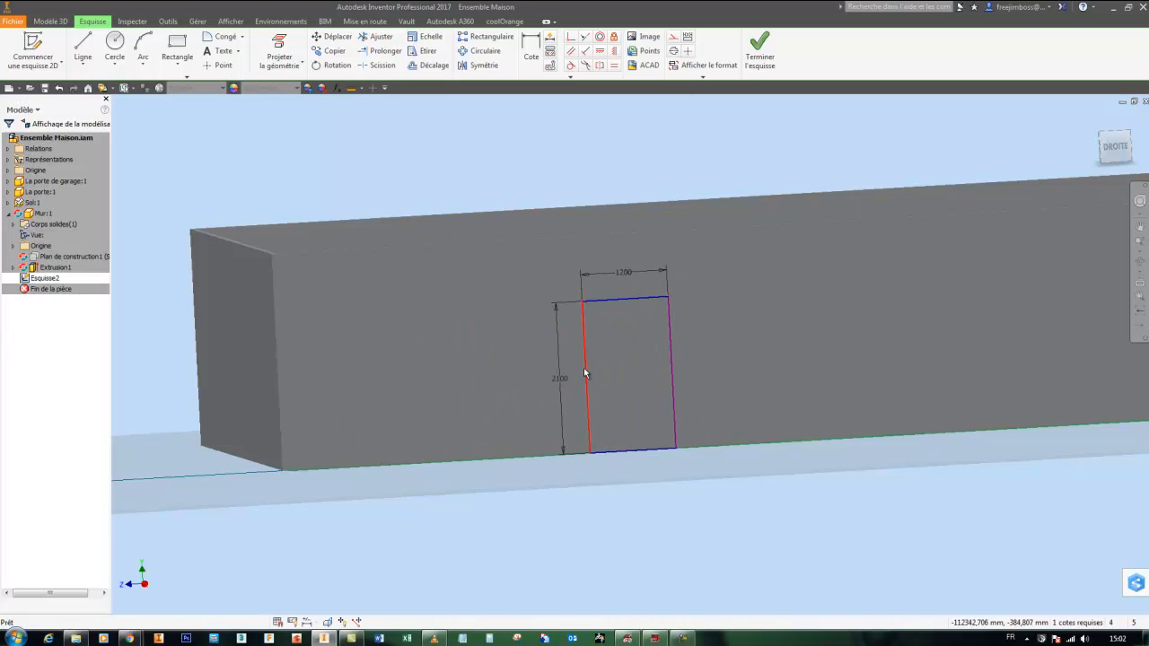
{"action": "middle_click_drag", "start_coordinate": [278, 348], "coordinate": [590, 372], "text": "shift"}
{"action": "left_click_drag", "start_coordinate": [590, 377], "coordinate": [848, 372]}
{"action": "middle_click_drag", "start_coordinate": [795, 263], "coordinate": [739, 149], "text": "shift"}
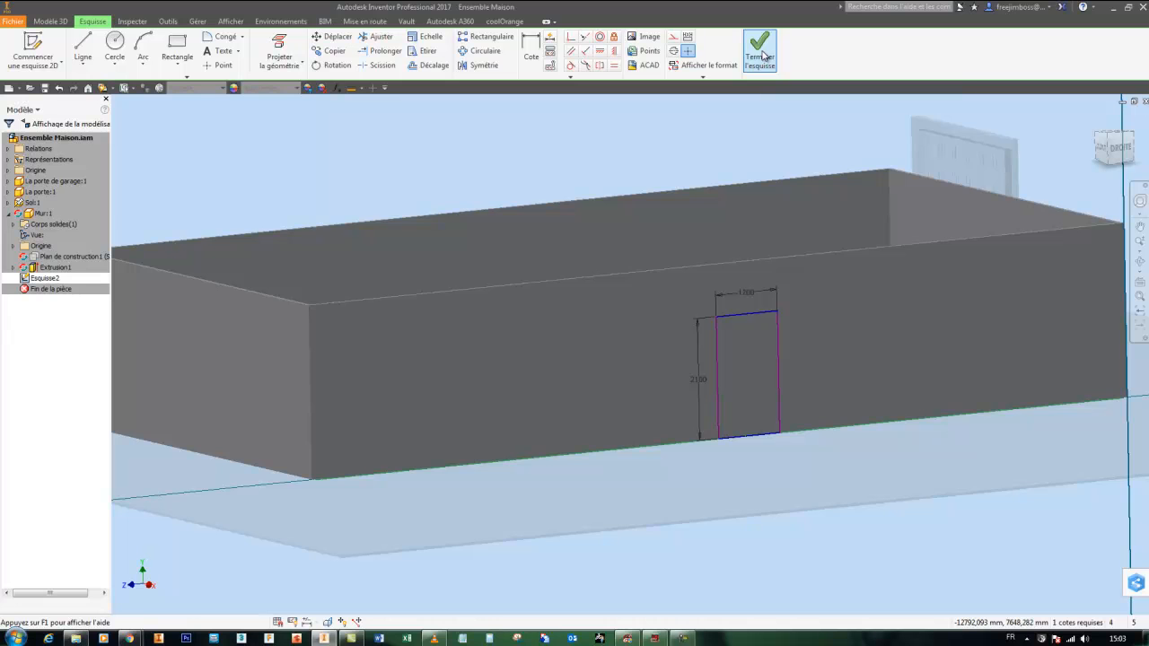
Finish the sketch and cut the door rectangle through the front wall with an extrusion up to the wall's inner face.
{"action": "left_click", "coordinate": [761, 54]}
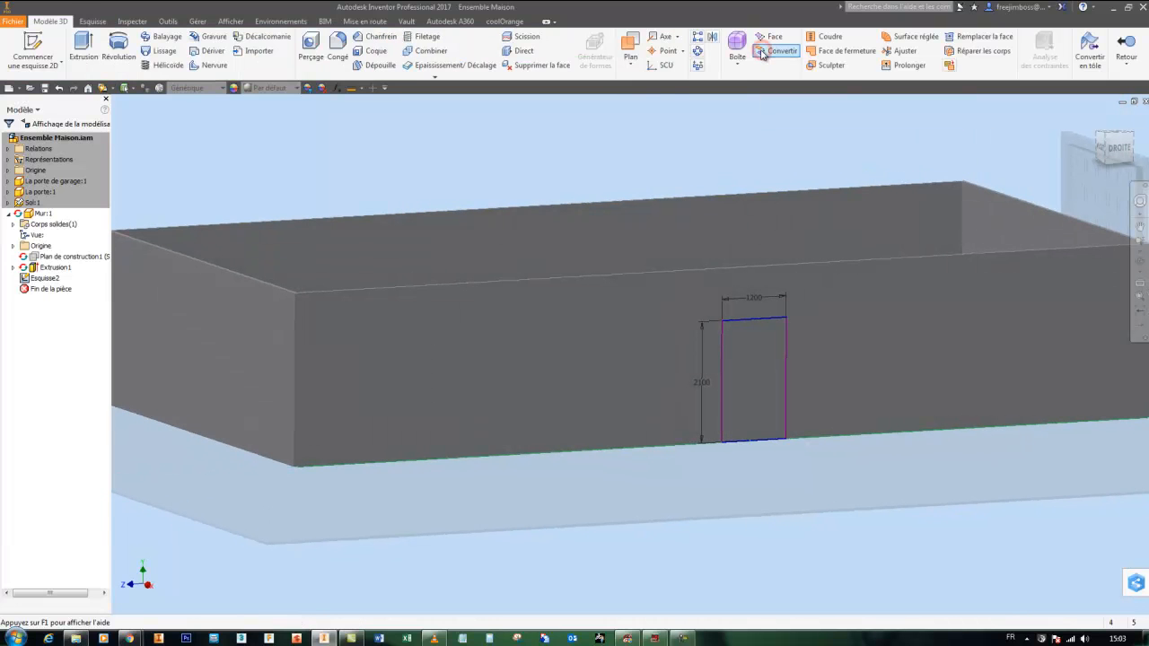
{"action": "left_click", "coordinate": [83, 45]}
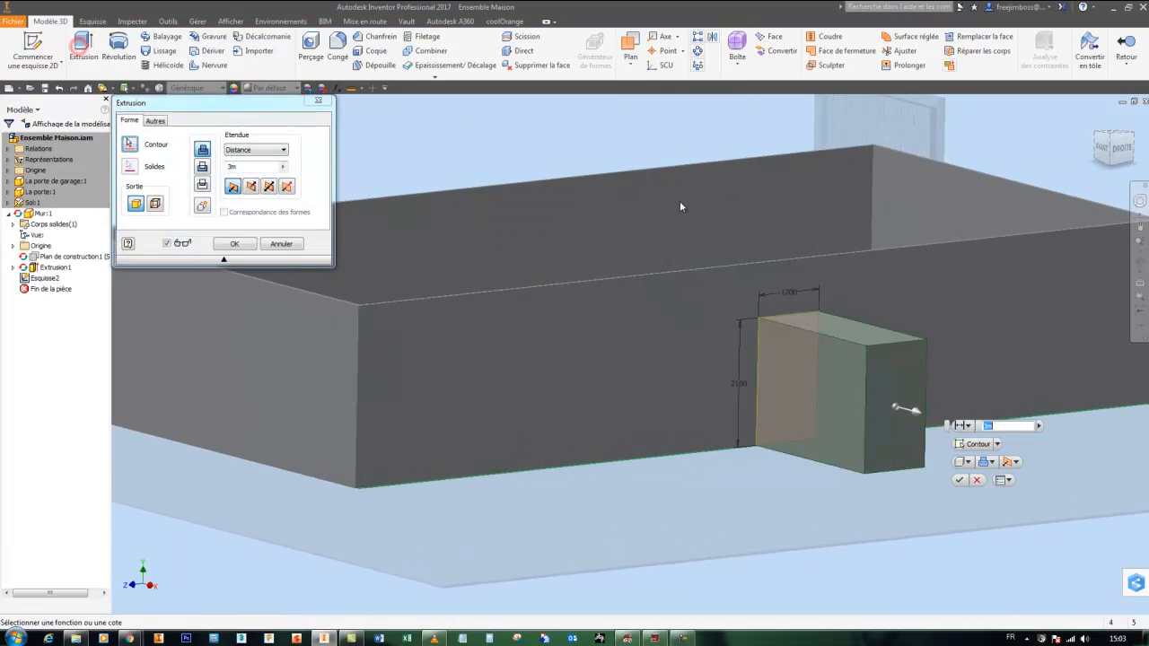
{"action": "left_click", "coordinate": [252, 186]}
{"action": "left_click", "coordinate": [284, 151]}
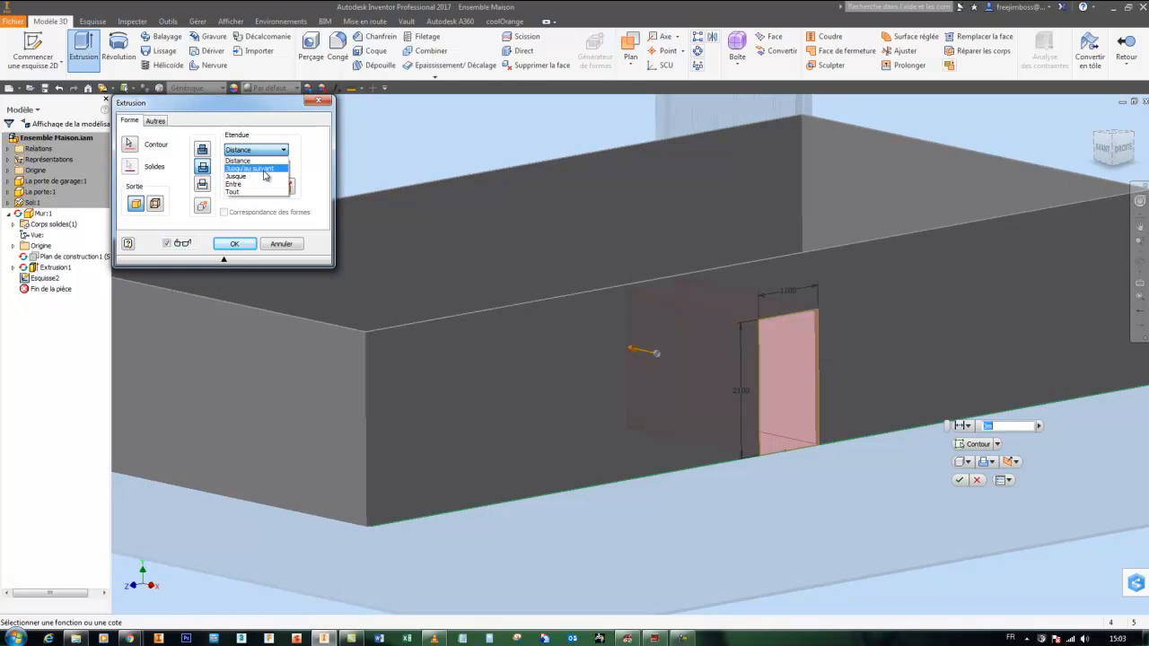
{"action": "left_click", "coordinate": [263, 176]}
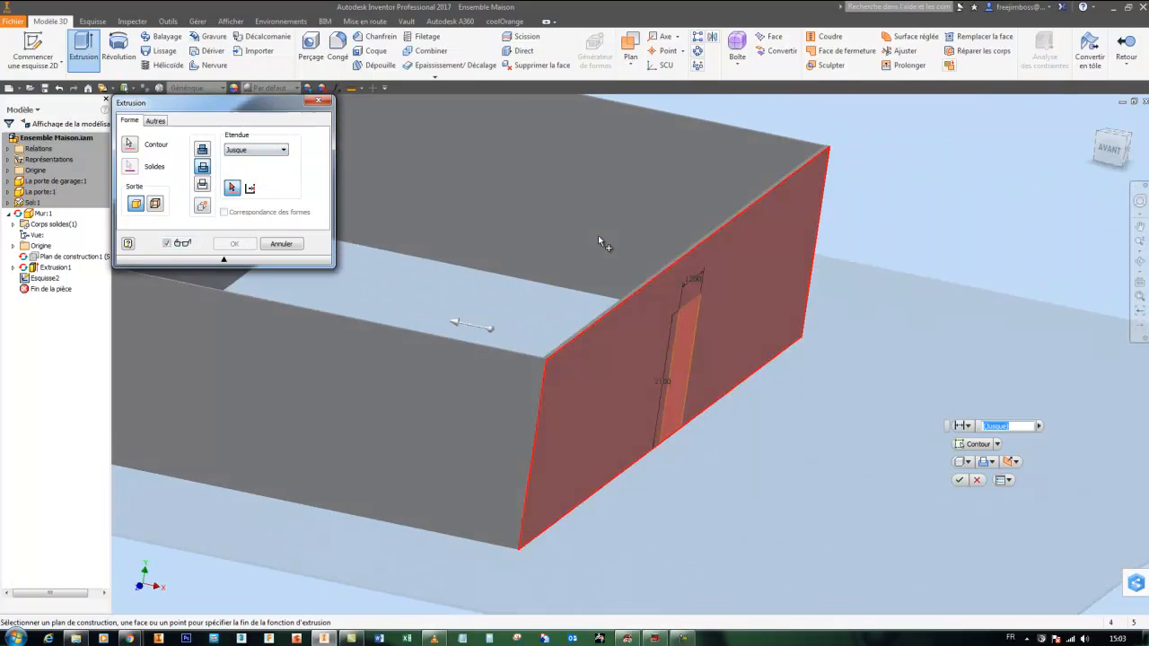
{"action": "left_click", "coordinate": [503, 220]}
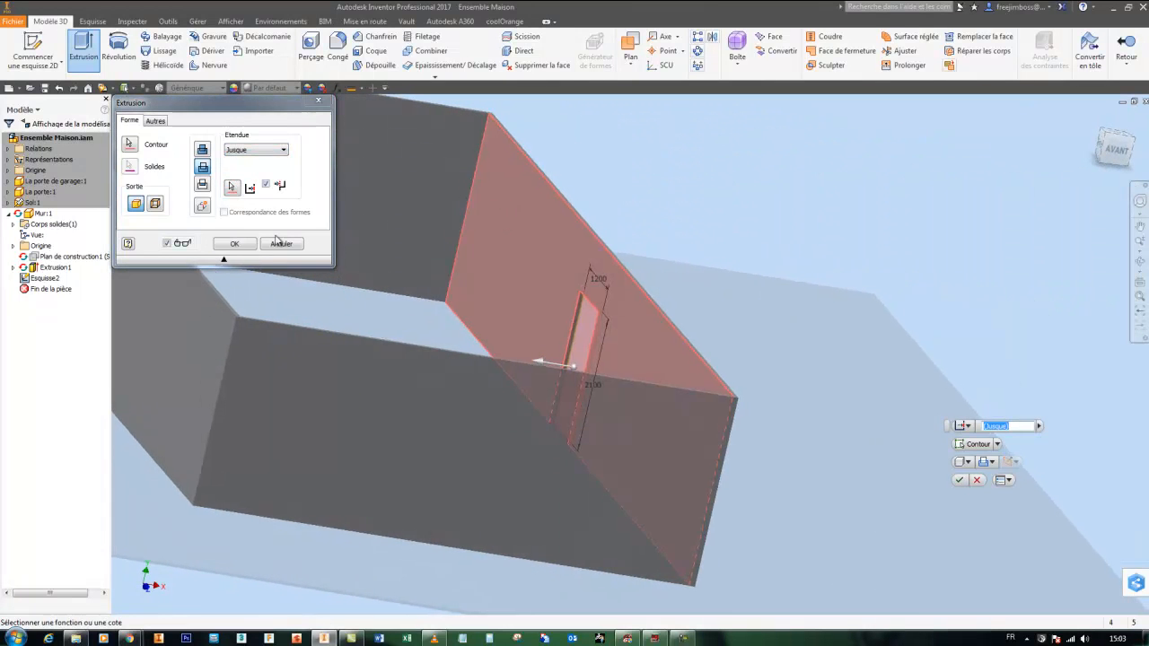
{"action": "left_click", "coordinate": [235, 244]}
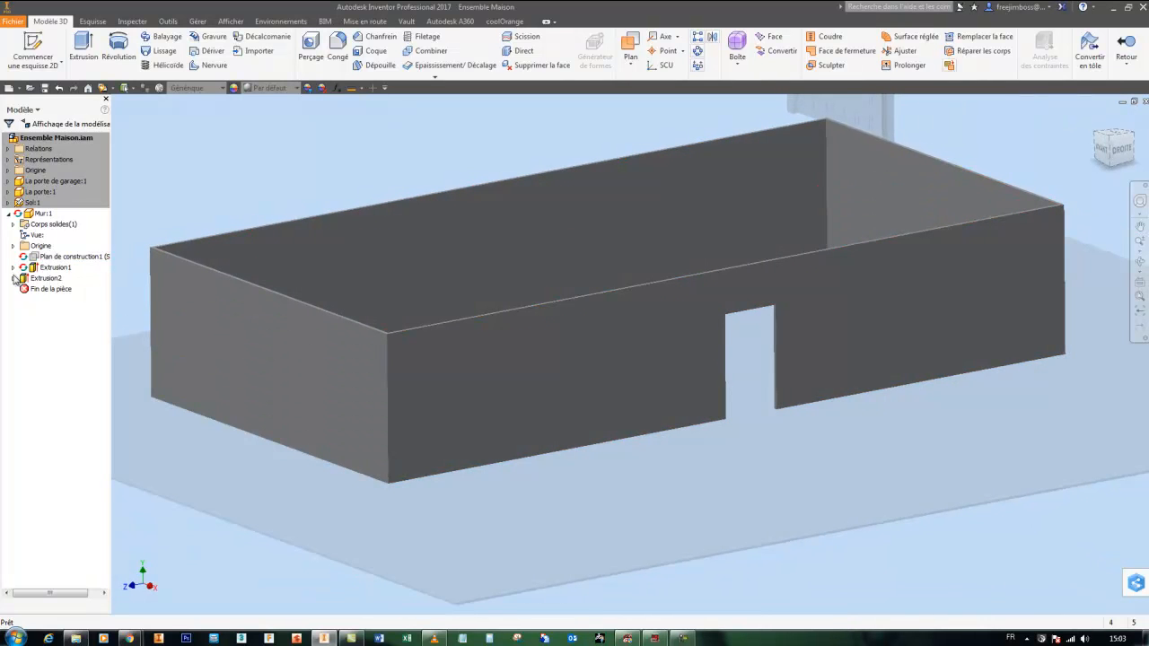
Edit the door cut's sketch, slide the door rectangle along the wall's bottom edge away from the middle, and finish the sketch.
{"action": "right_click", "coordinate": [36, 289]}
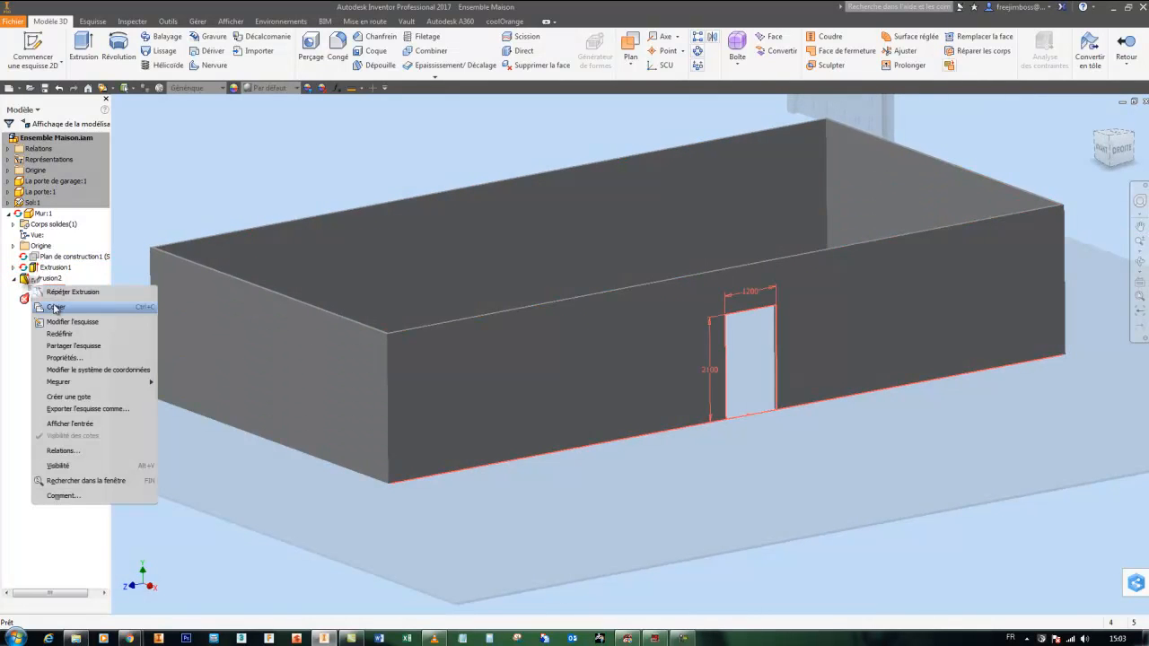
{"action": "left_click", "coordinate": [65, 323]}
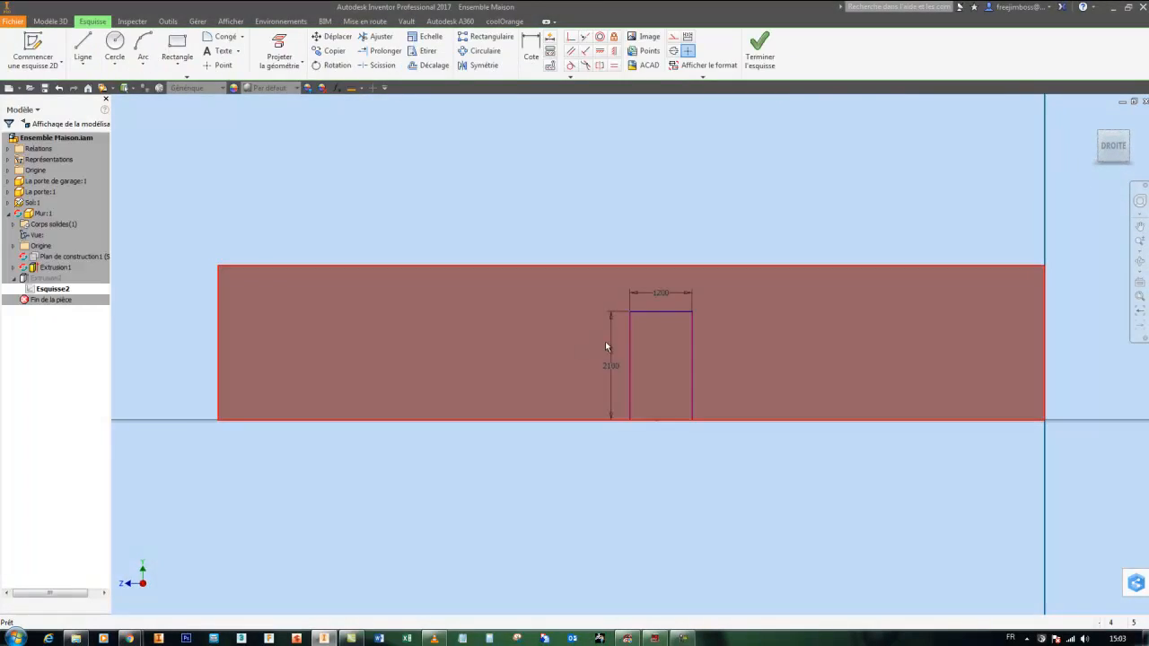
{"action": "left_click_drag", "start_coordinate": [632, 346], "coordinate": [462, 345]}
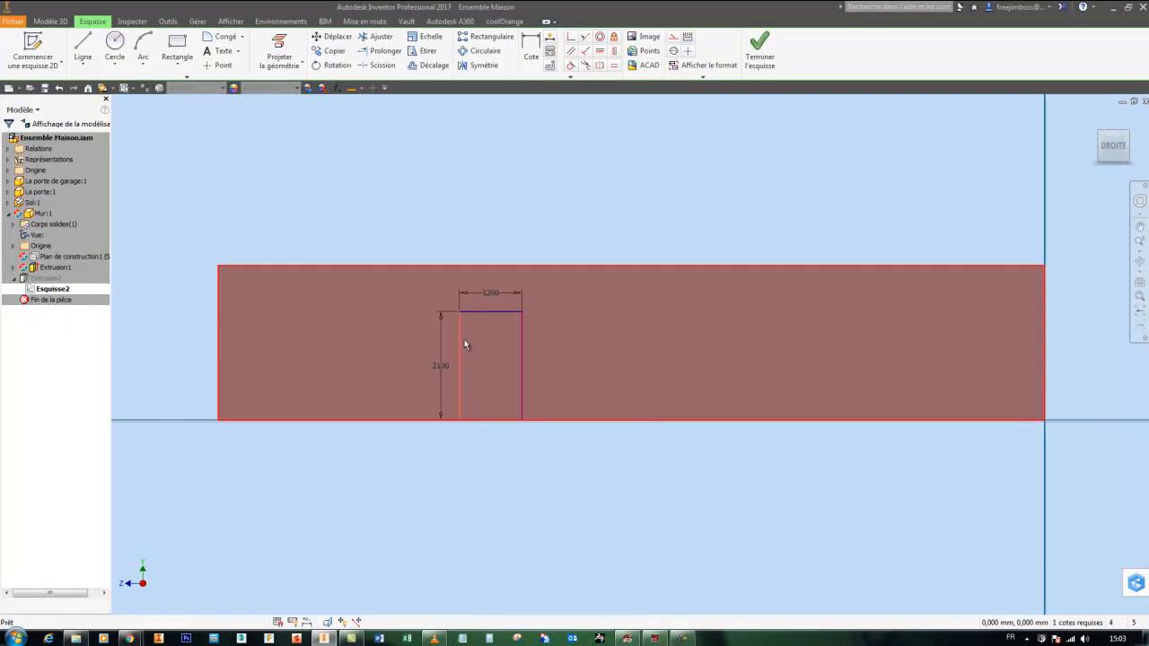
{"action": "left_click", "coordinate": [773, 65]}
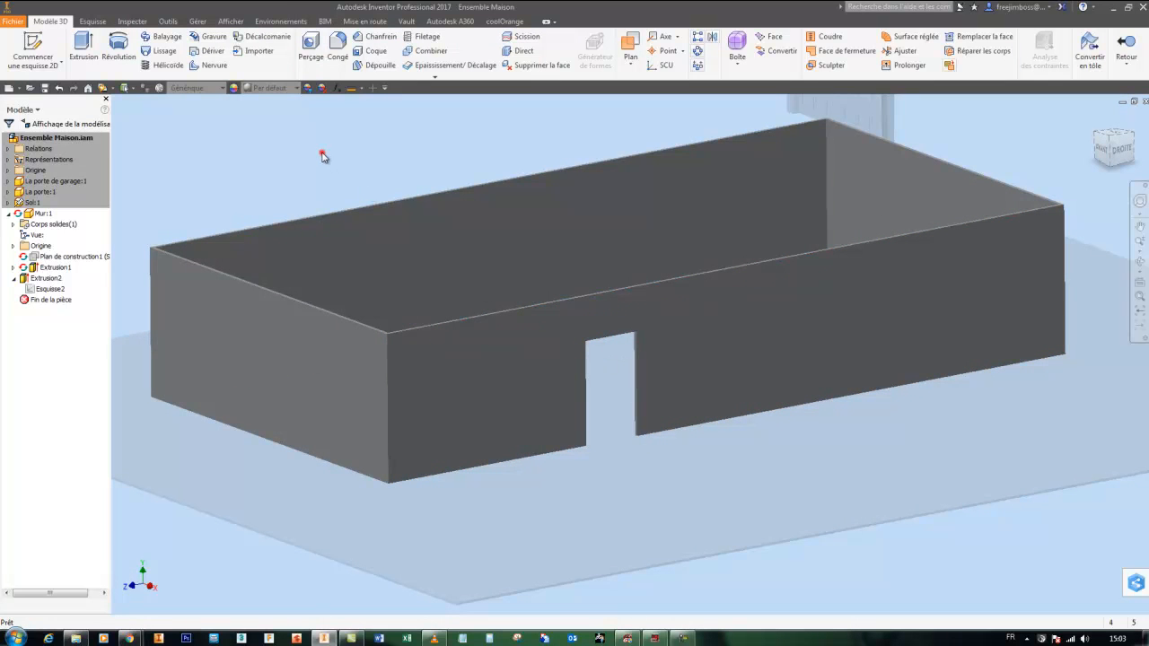
Measure the garage door's overall width between the two upper corners of its frame.
{"action": "key", "text": "F6"}
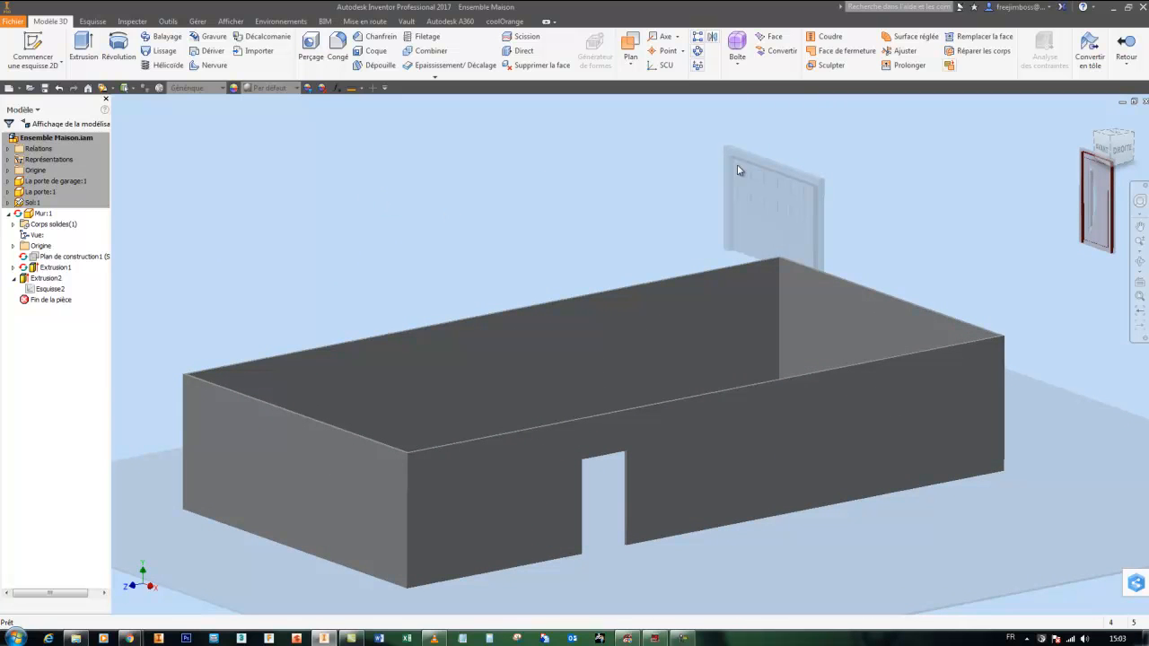
{"action": "key", "text": "m"}
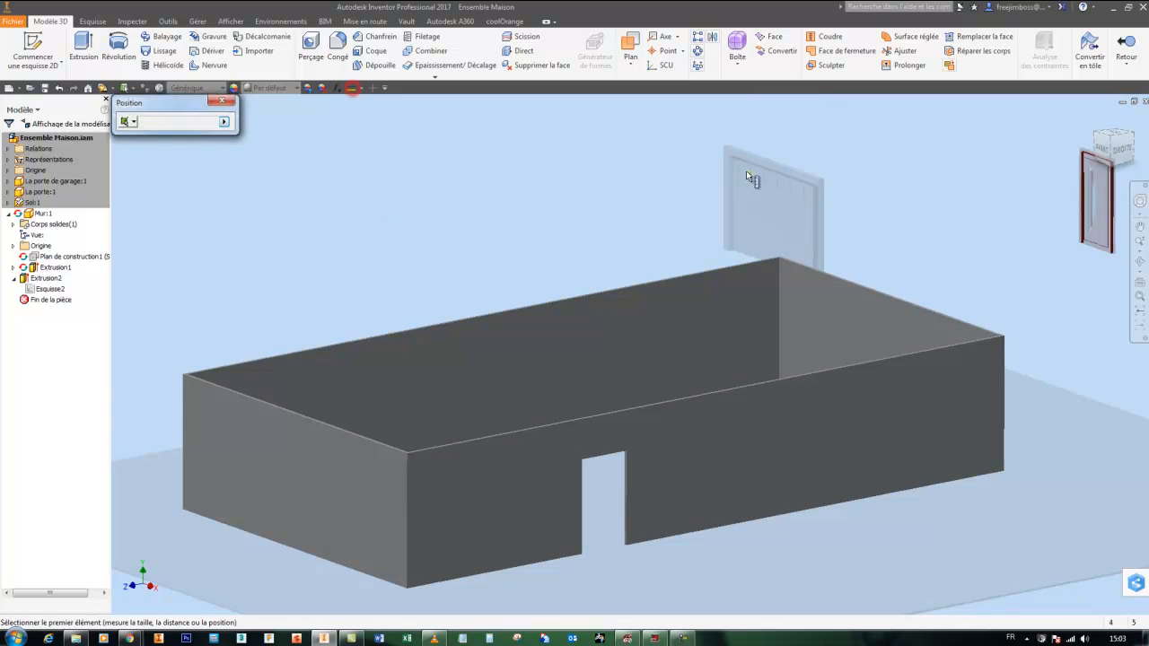
{"action": "scroll", "coordinate": [749, 200], "scroll_direction": "up", "scroll_amount": 6}
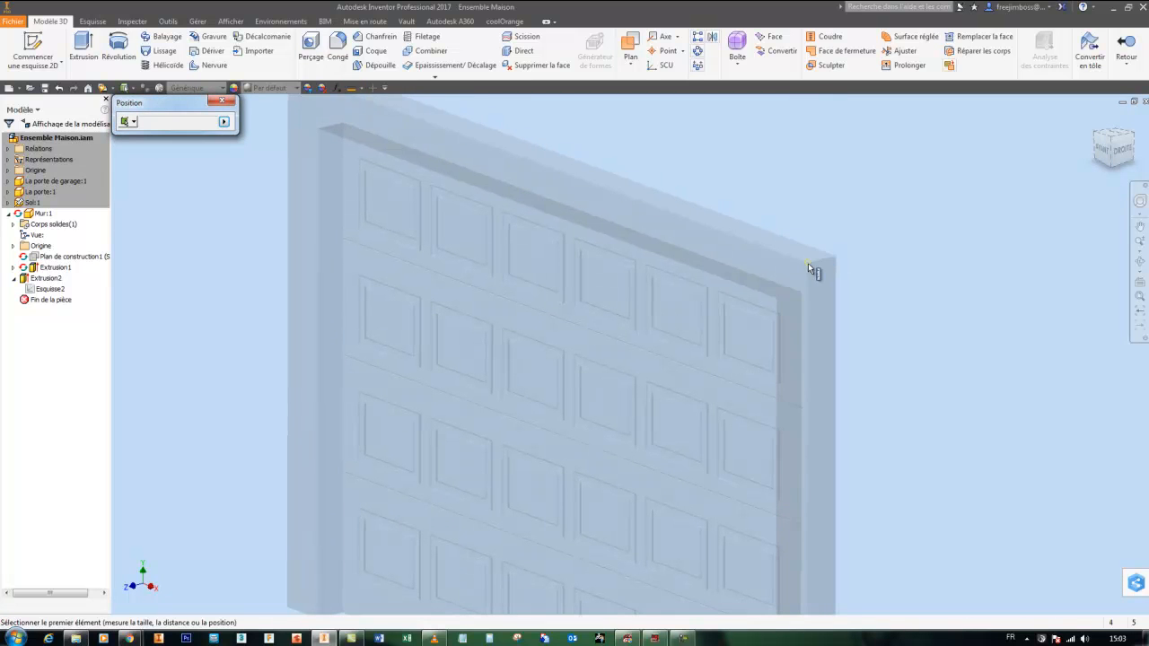
{"action": "left_click", "coordinate": [808, 263]}
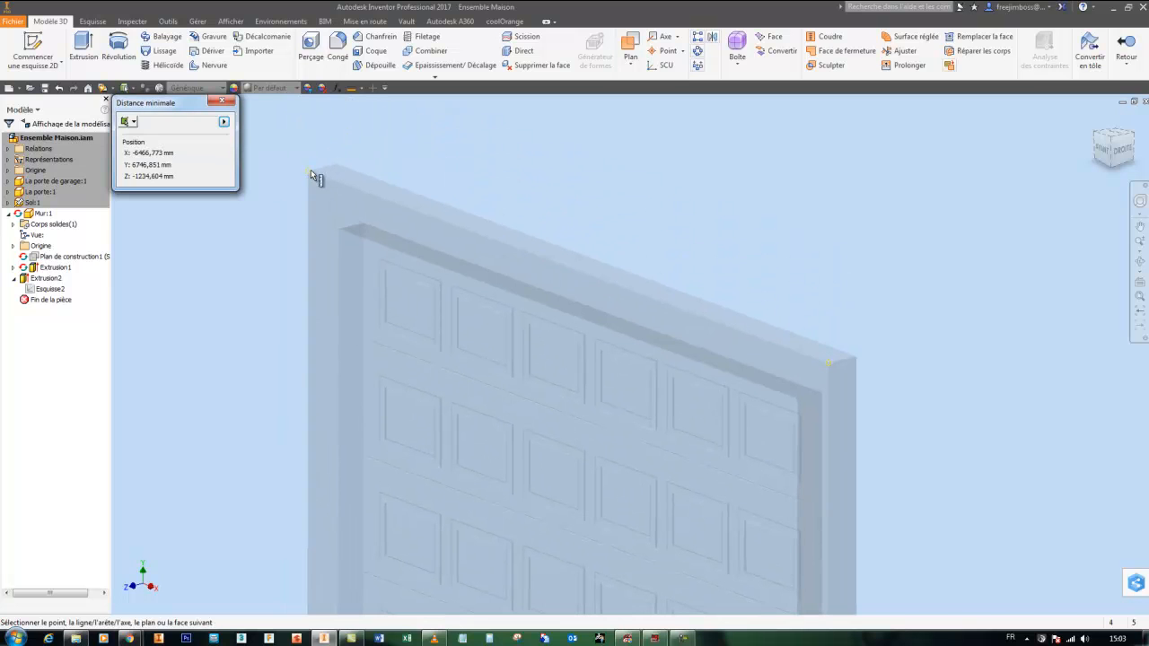
{"action": "left_click", "coordinate": [307, 172]}
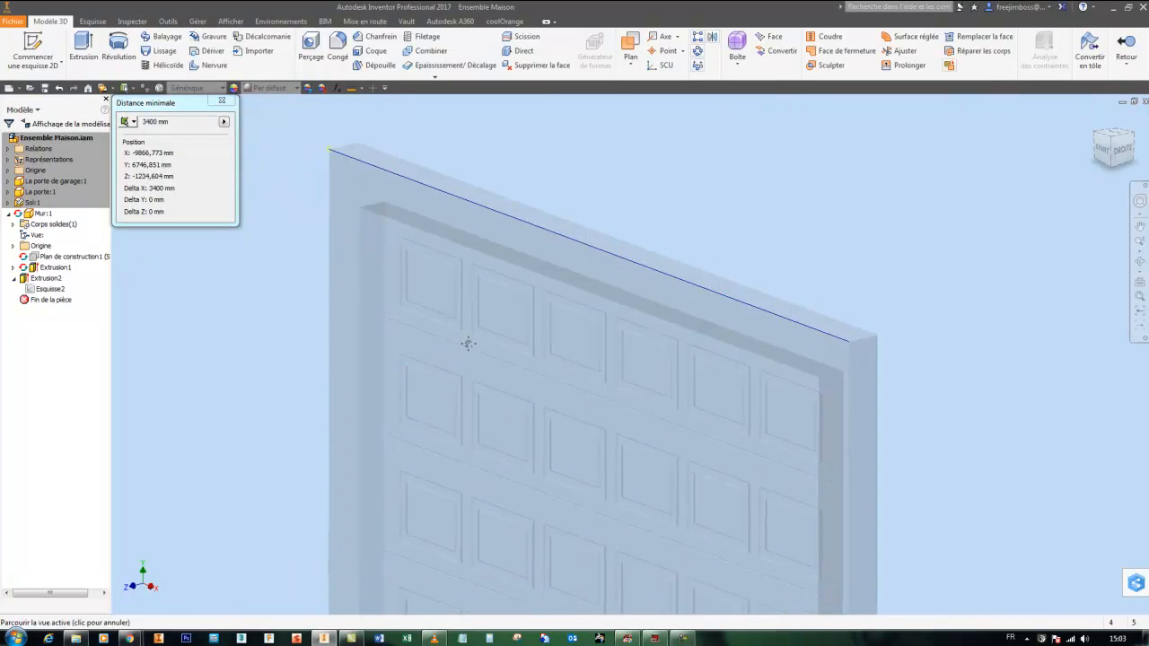
{"action": "middle_click_drag", "start_coordinate": [436, 380], "coordinate": [556, 285]}
{"action": "left_click", "coordinate": [455, 551]}
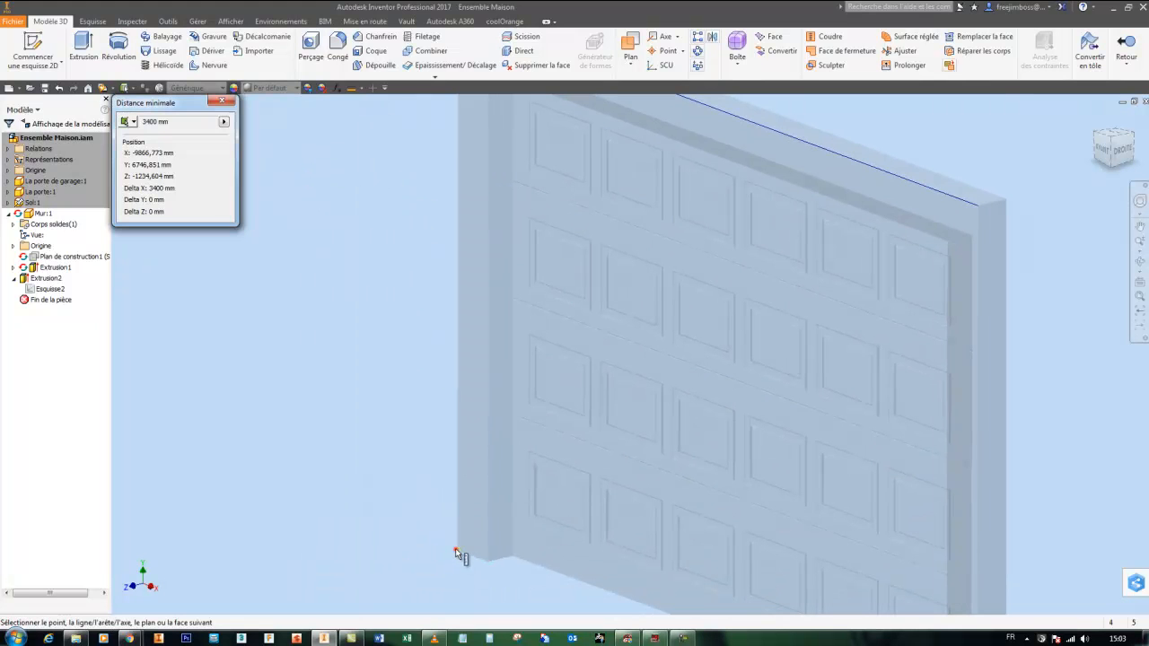
{"action": "left_click", "coordinate": [220, 101]}
Sketch a two-point rectangle 2400 mm high and 3400 mm wide on the long front wall, standing on its bottom edge beside the door opening.
{"action": "scroll", "coordinate": [292, 215], "scroll_direction": "down", "scroll_amount": 8}
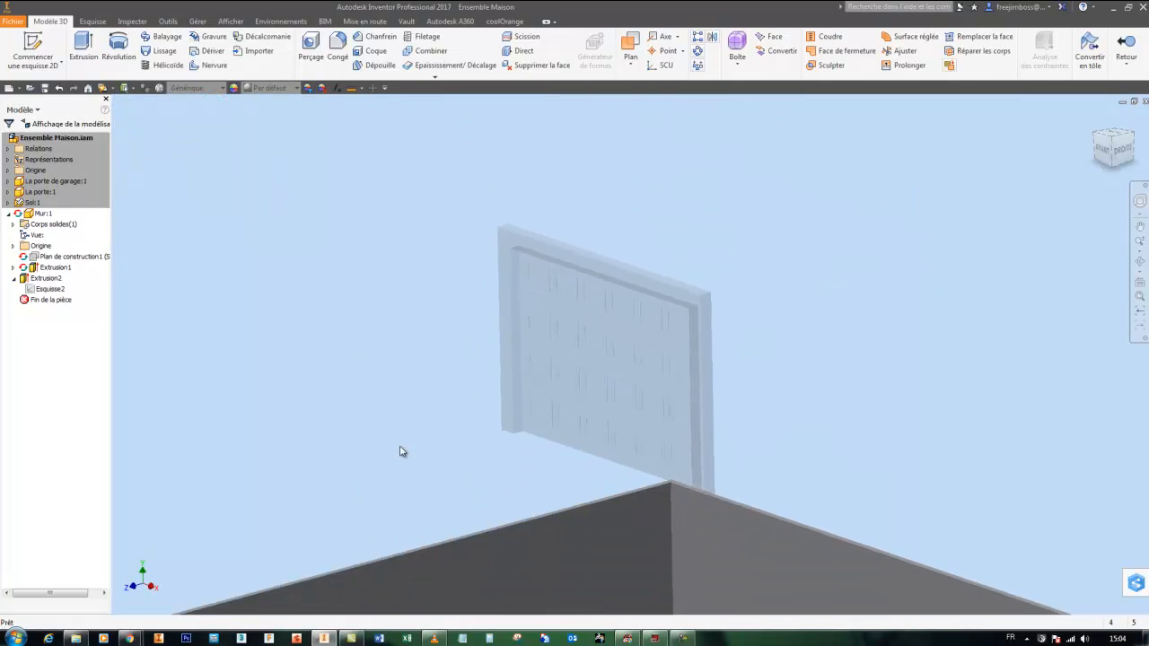
{"action": "scroll", "coordinate": [447, 346], "scroll_direction": "down", "scroll_amount": 4}
{"action": "left_click", "coordinate": [742, 465]}
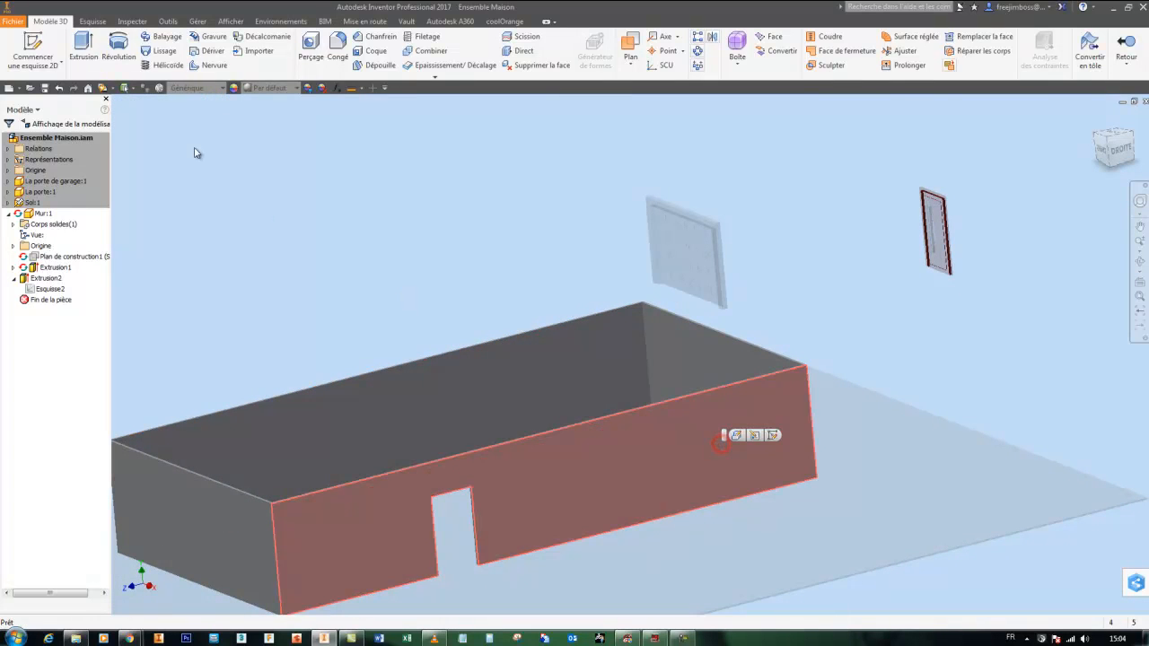
{"action": "left_click", "coordinate": [46, 48]}
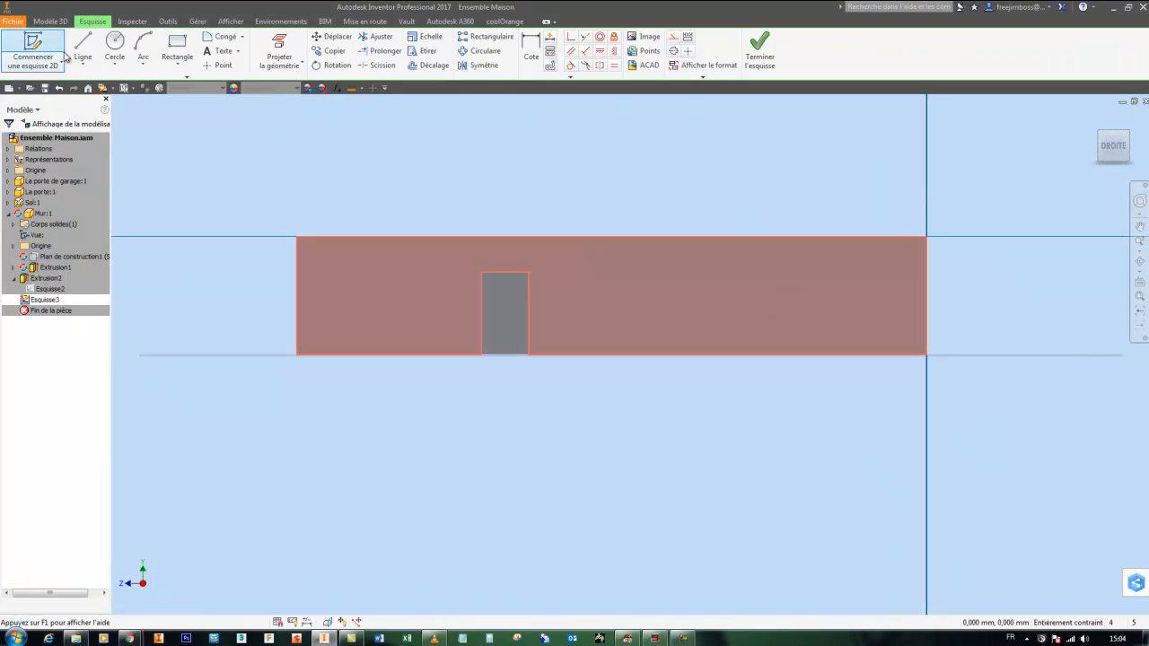
{"action": "left_click", "coordinate": [177, 47]}
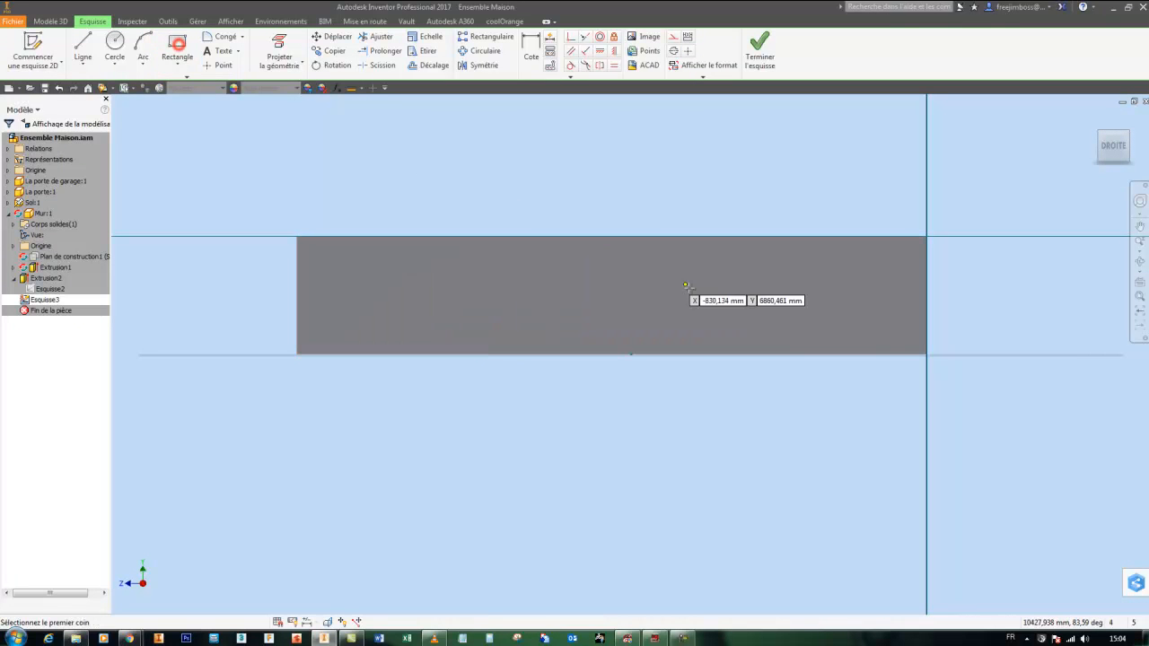
{"action": "left_click", "coordinate": [838, 355]}
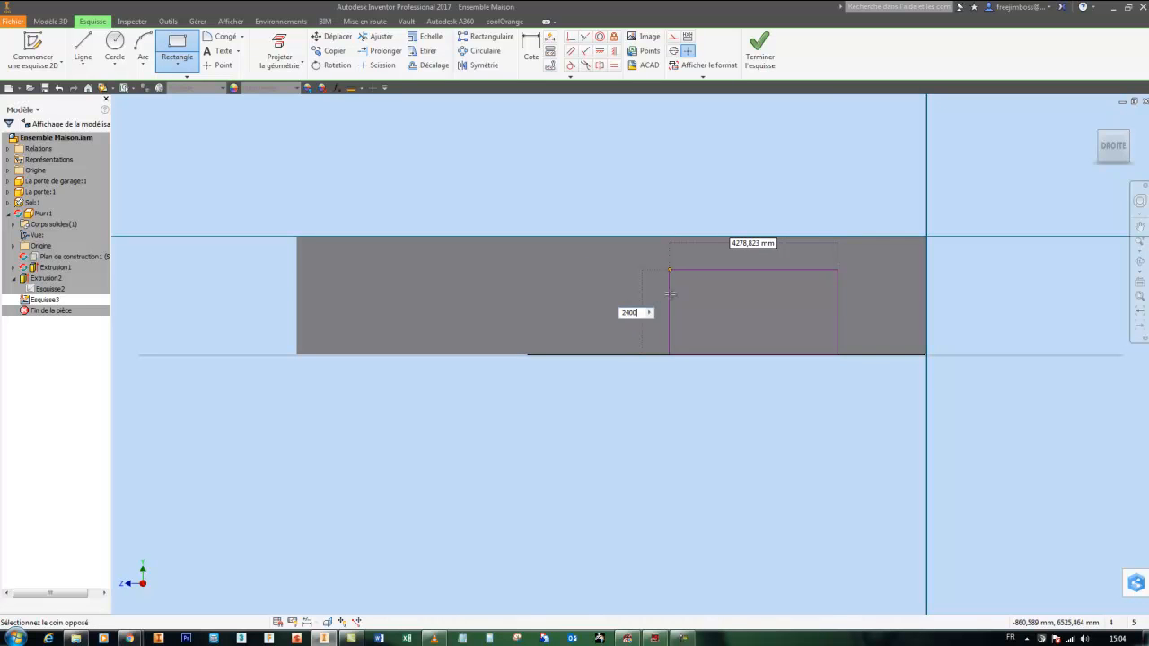
{"action": "type", "text": "2400"}
{"action": "key", "text": "Tab"}
{"action": "type", "text": "3"}
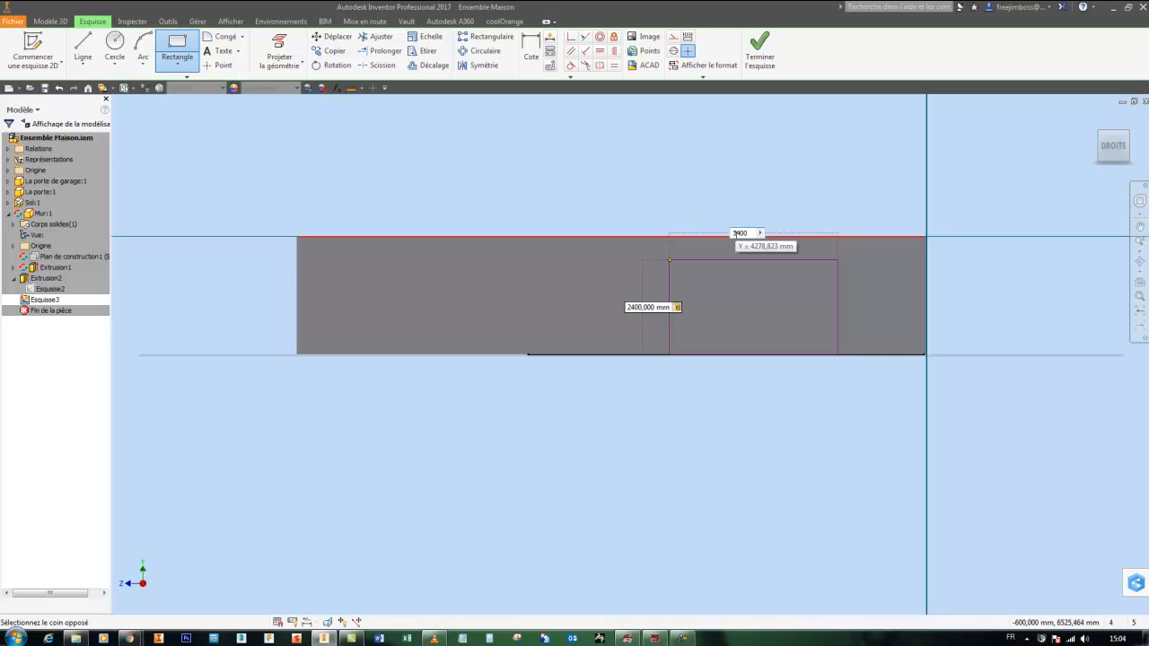
{"action": "key", "text": "Return"}
{"action": "right_click", "coordinate": [795, 188]}
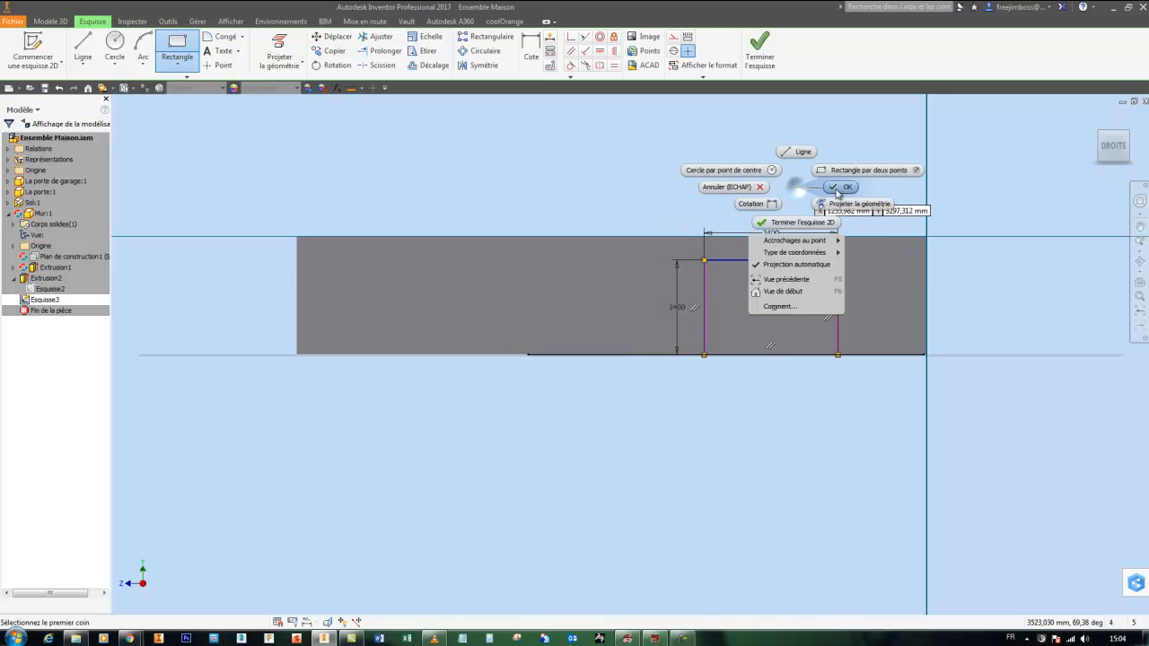
{"action": "left_click", "coordinate": [834, 187]}
Finish the sketch and cut the garage door rectangle 70 mm inward through the wall with an extrusion.
{"action": "left_click", "coordinate": [757, 55]}
{"action": "key", "text": "e"}
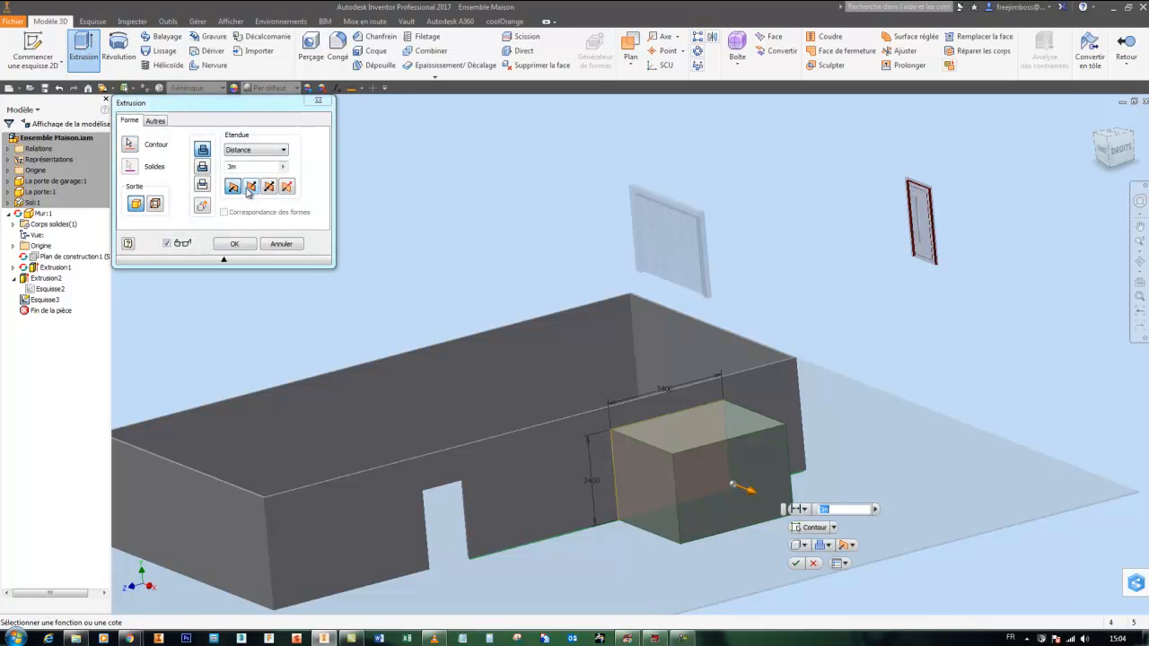
{"action": "left_click", "coordinate": [250, 187]}
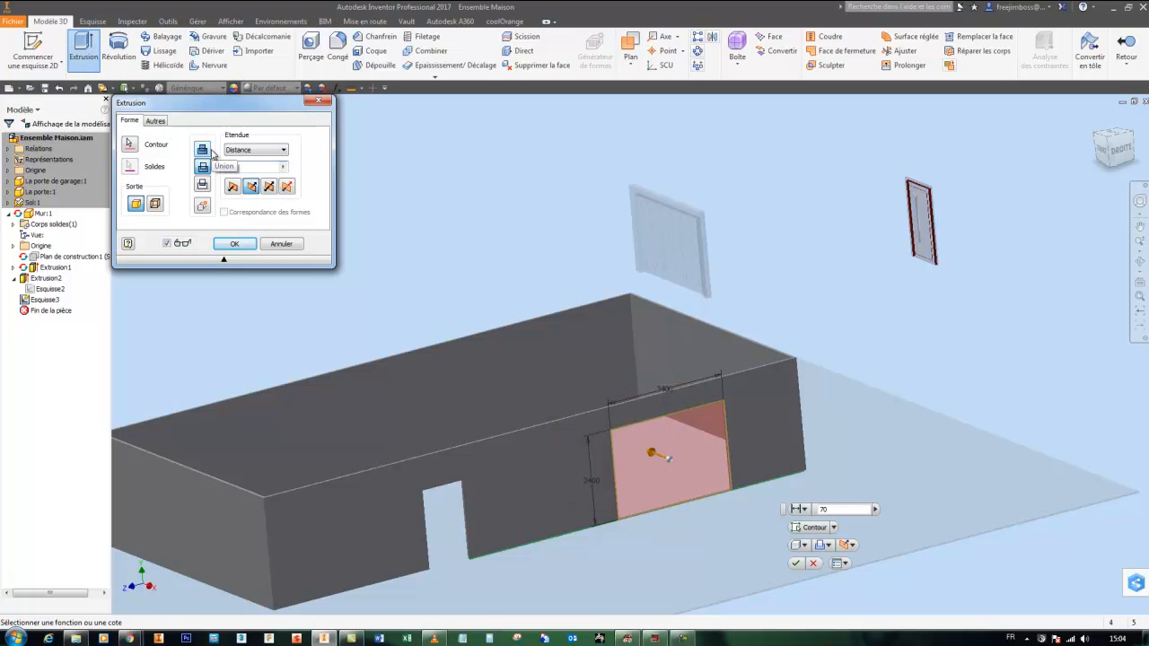
{"action": "left_click", "coordinate": [234, 243]}
Edit the garage opening's sketch, slide the rectangle closer to the wall's far end, and finish the sketch.
{"action": "key", "text": "F6"}
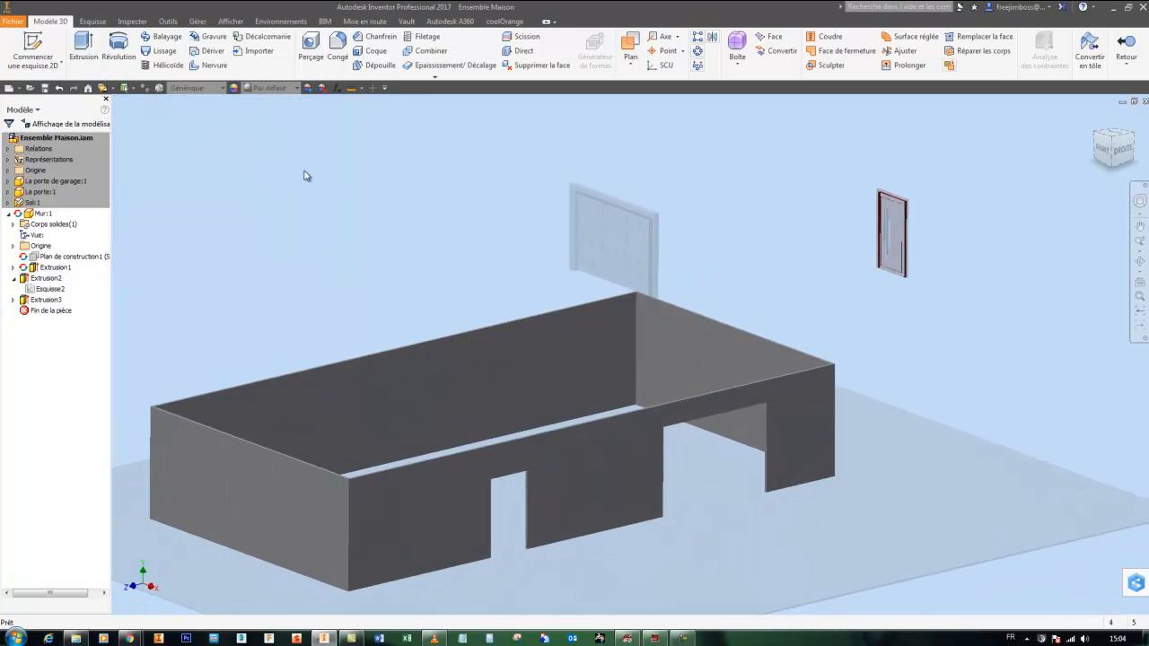
{"action": "right_click", "coordinate": [33, 309]}
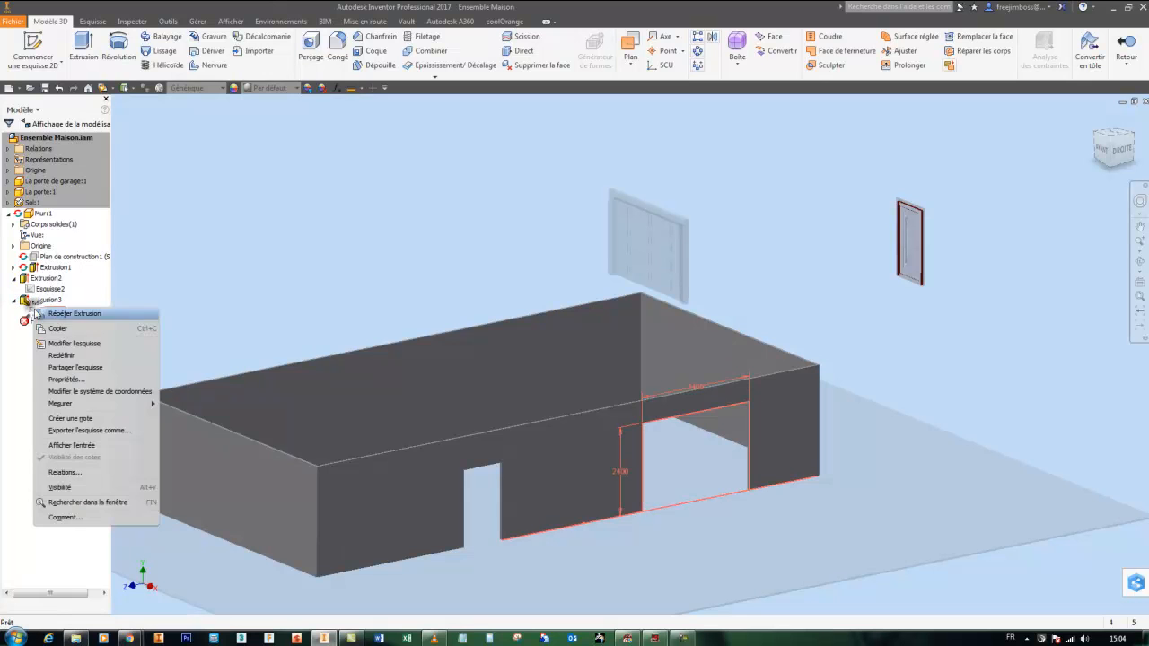
{"action": "left_click", "coordinate": [72, 344]}
{"action": "mouse_move", "coordinate": [738, 356]}
{"action": "left_mouse_down"}
{"action": "mouse_move", "coordinate": [761, 368]}
{"action": "mouse_move", "coordinate": [800, 362]}
{"action": "left_mouse_up"}
{"action": "left_click", "coordinate": [760, 47]}
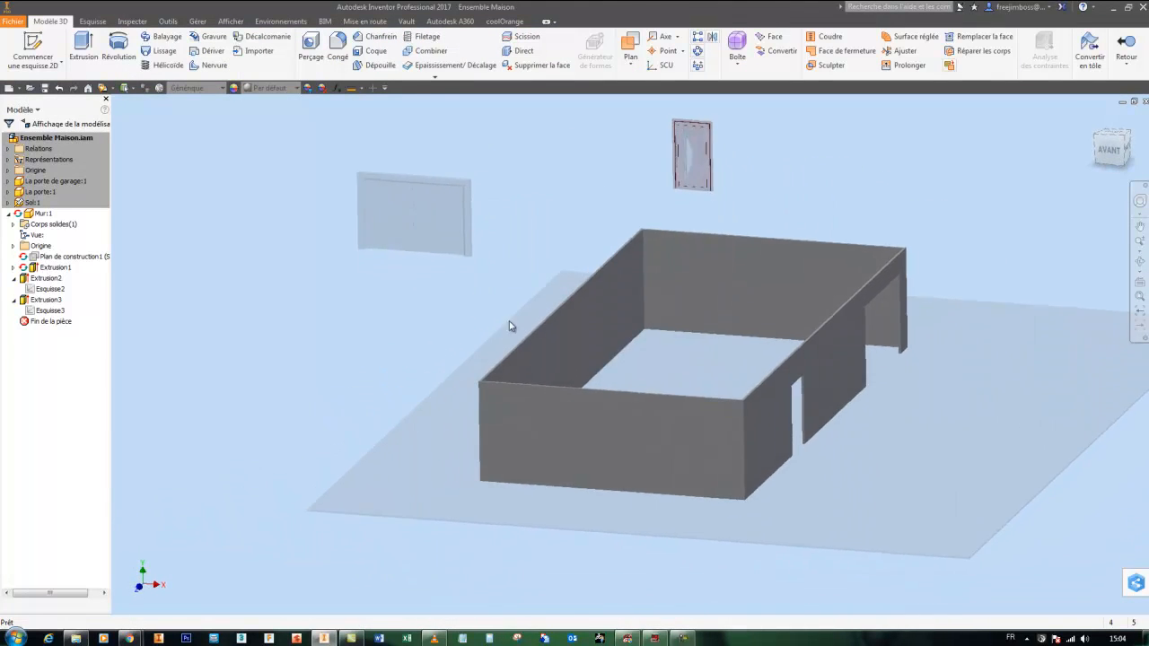
Sketch a two-point rectangle 4000 mm wide and 2500 mm high on the short end wall's outer face, standing on its bottom edge.
{"action": "left_click", "coordinate": [597, 448]}
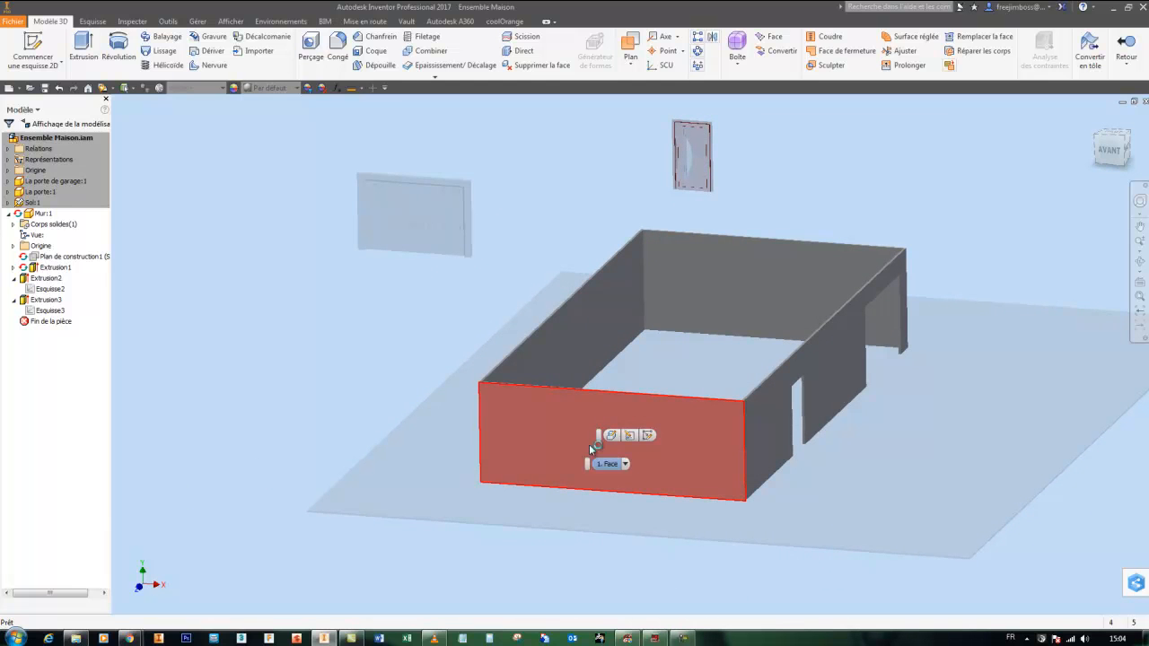
{"action": "left_click", "coordinate": [33, 47]}
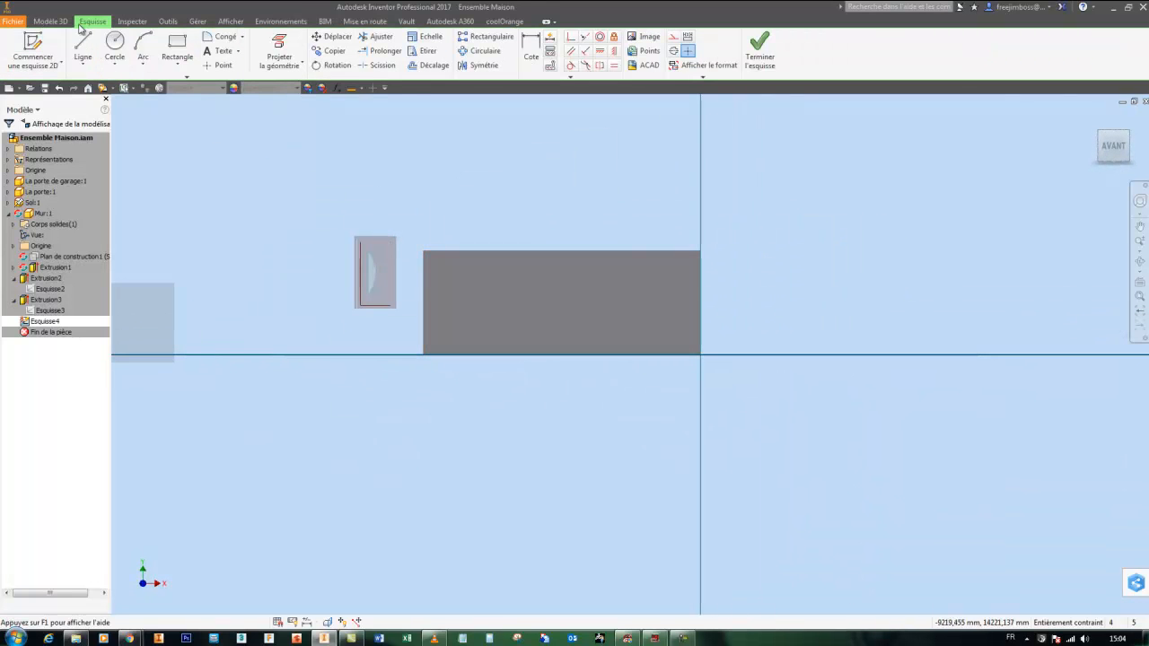
{"action": "left_click", "coordinate": [177, 49]}
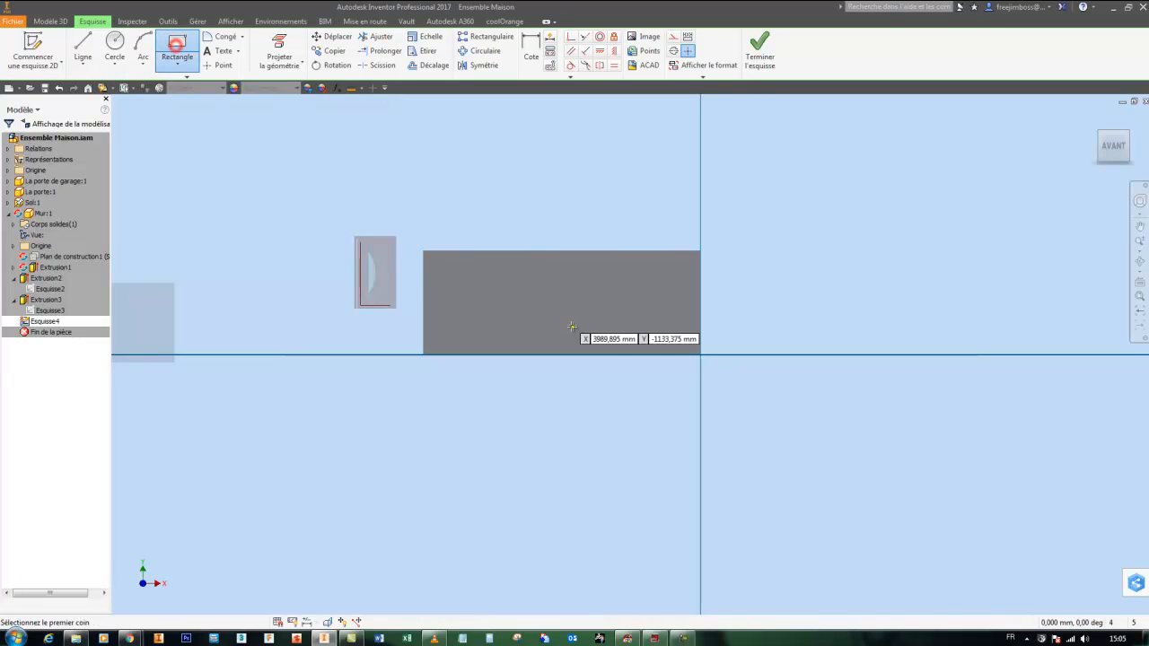
{"action": "left_click", "coordinate": [634, 354]}
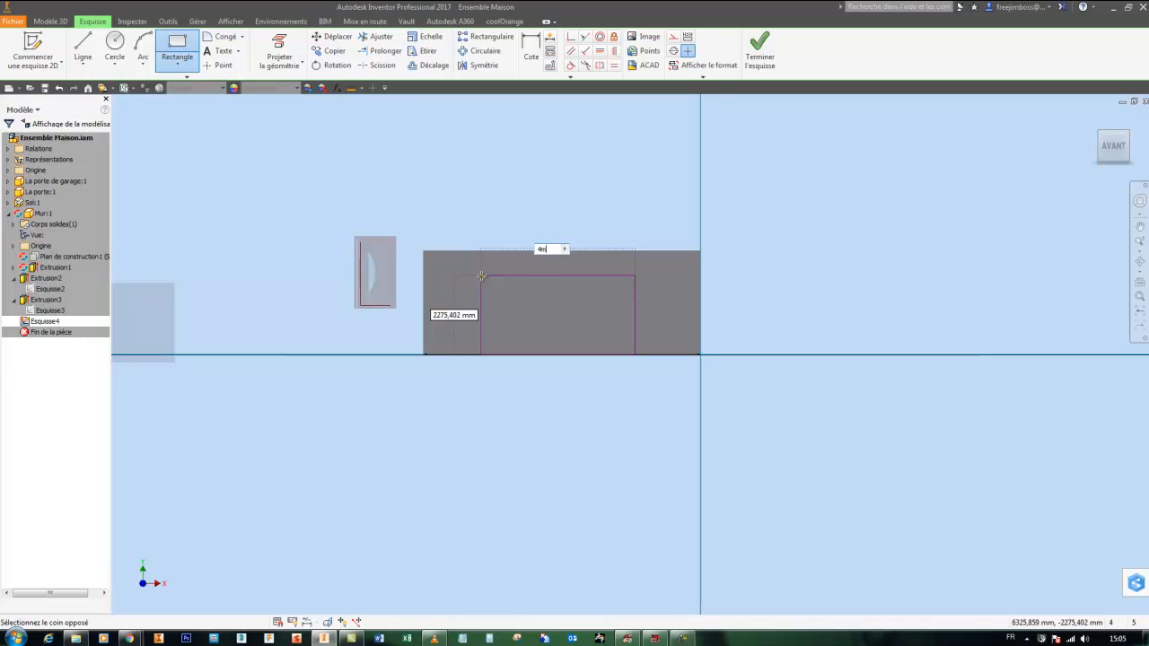
{"action": "key", "text": "Tab"}
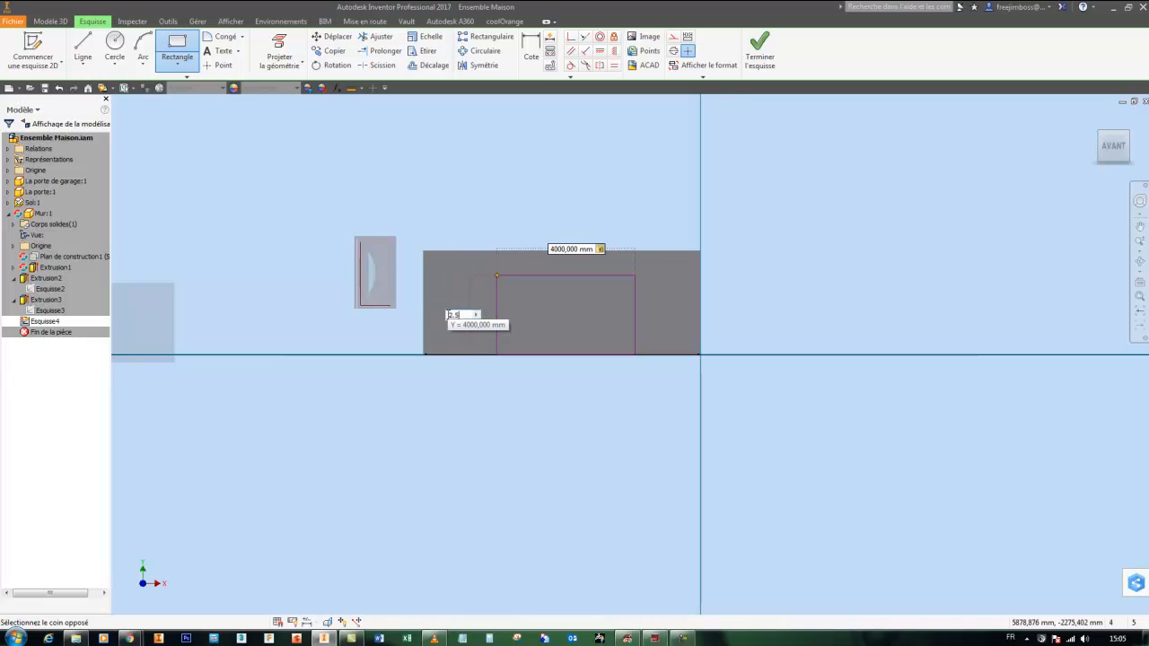
{"action": "type", "text": "2.5m"}
{"action": "key", "text": "Return"}
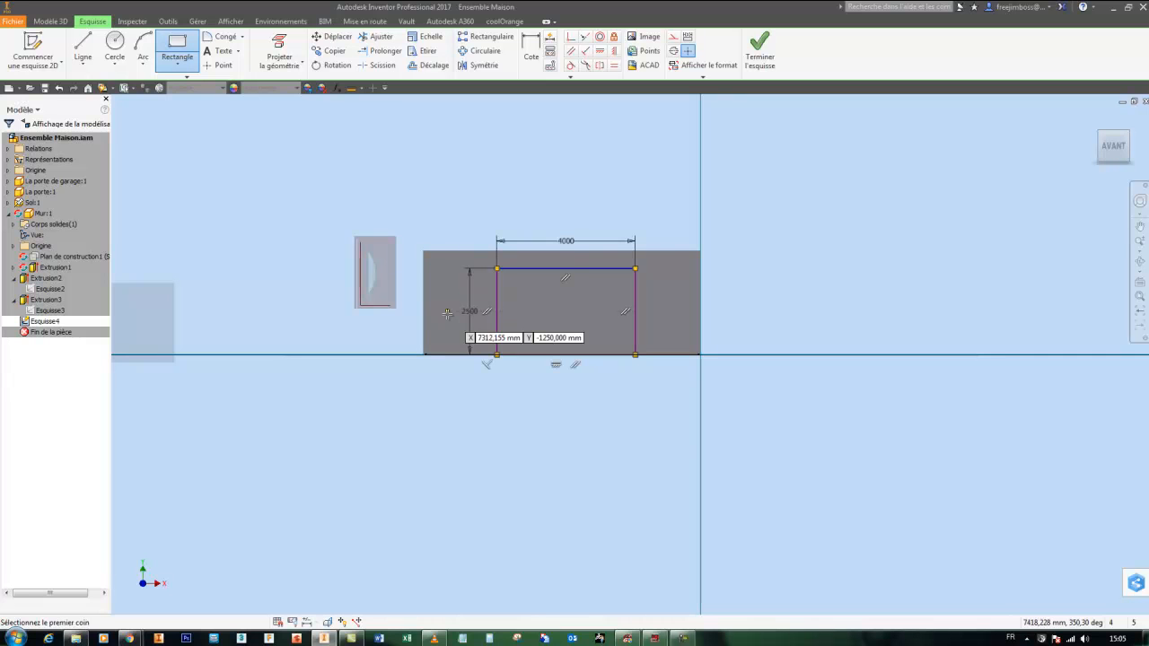
{"action": "right_click", "coordinate": [626, 164]}
{"action": "left_click", "coordinate": [664, 164]}
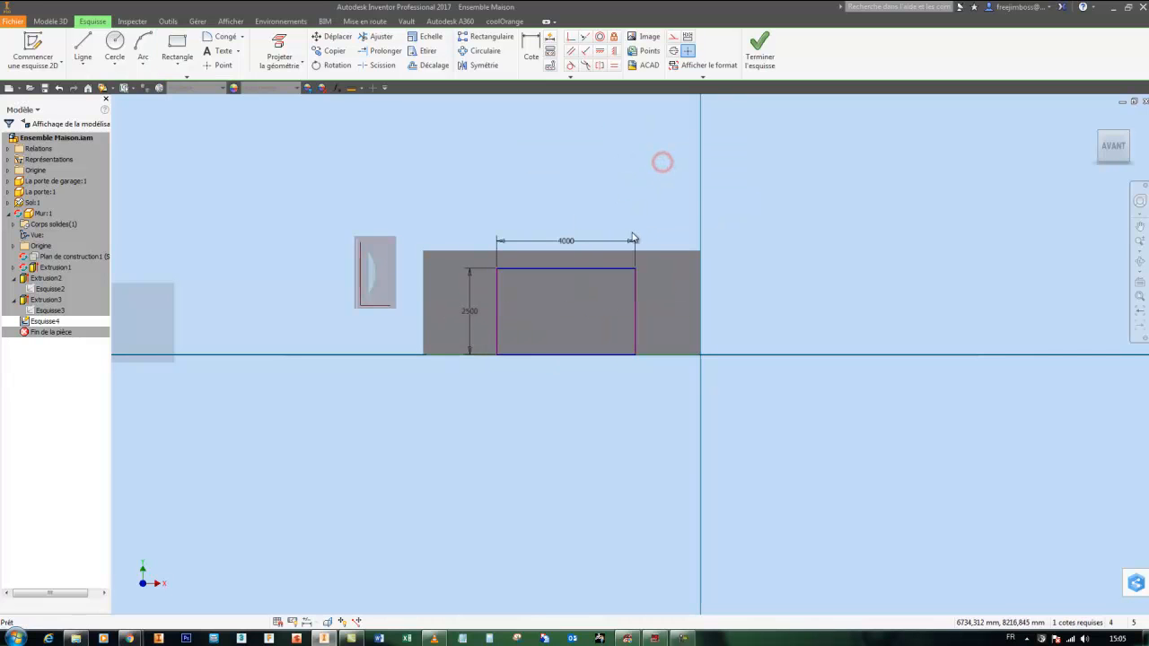
Dimension the rectangle's side 2 m from the end wall's vertical edge nearest the door openings.
{"action": "left_click_drag", "start_coordinate": [634, 298], "coordinate": [638, 297]}
{"action": "mouse_move", "coordinate": [647, 180]}
{"action": "middle_mouse_down", "text": "shift"}
{"action": "mouse_move", "coordinate": [653, 200]}
{"action": "mouse_move", "coordinate": [697, 170]}
{"action": "mouse_move", "coordinate": [861, 124]}
{"action": "middle_mouse_up", "text": "shift"}
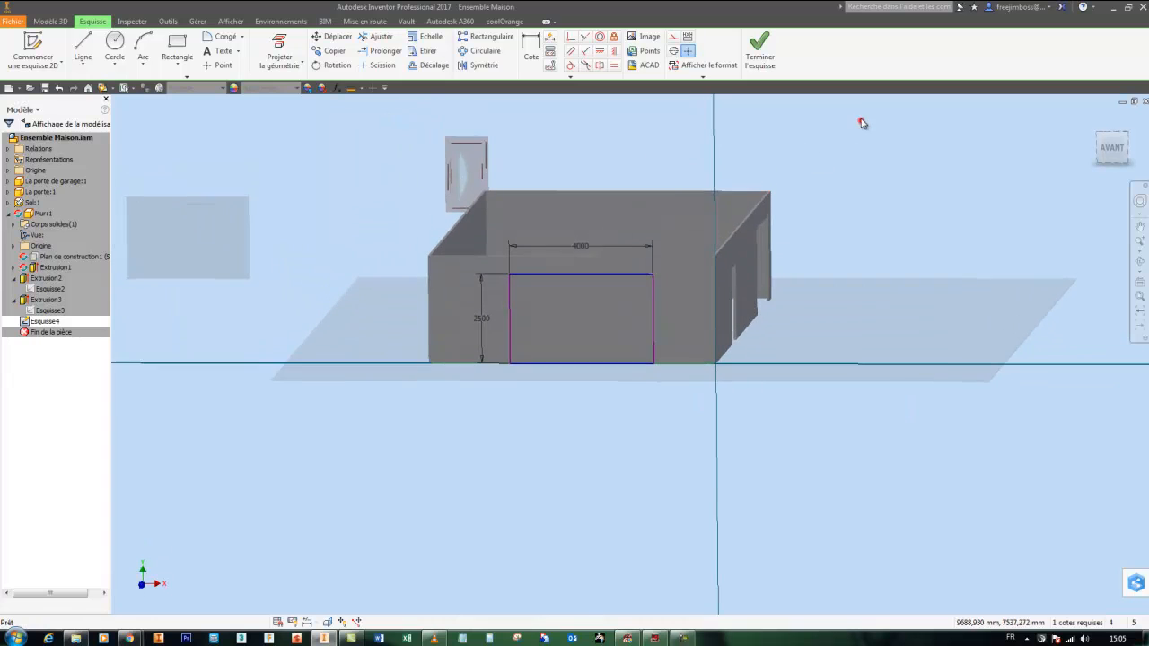
{"action": "key", "text": "d"}
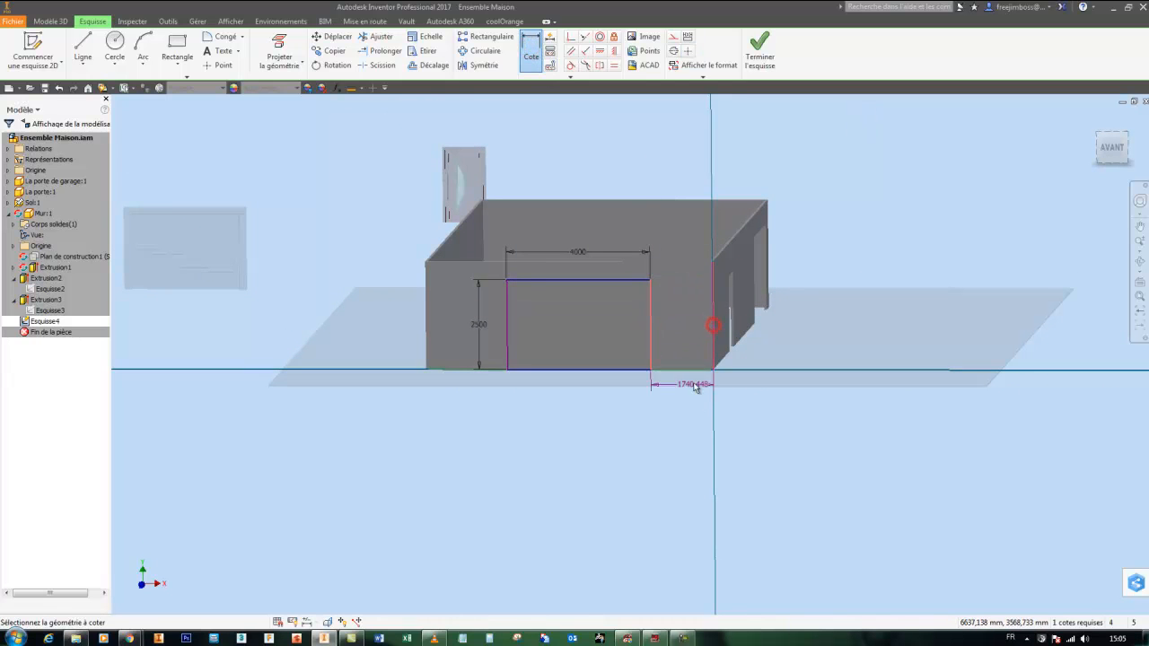
{"action": "left_click", "coordinate": [694, 430]}
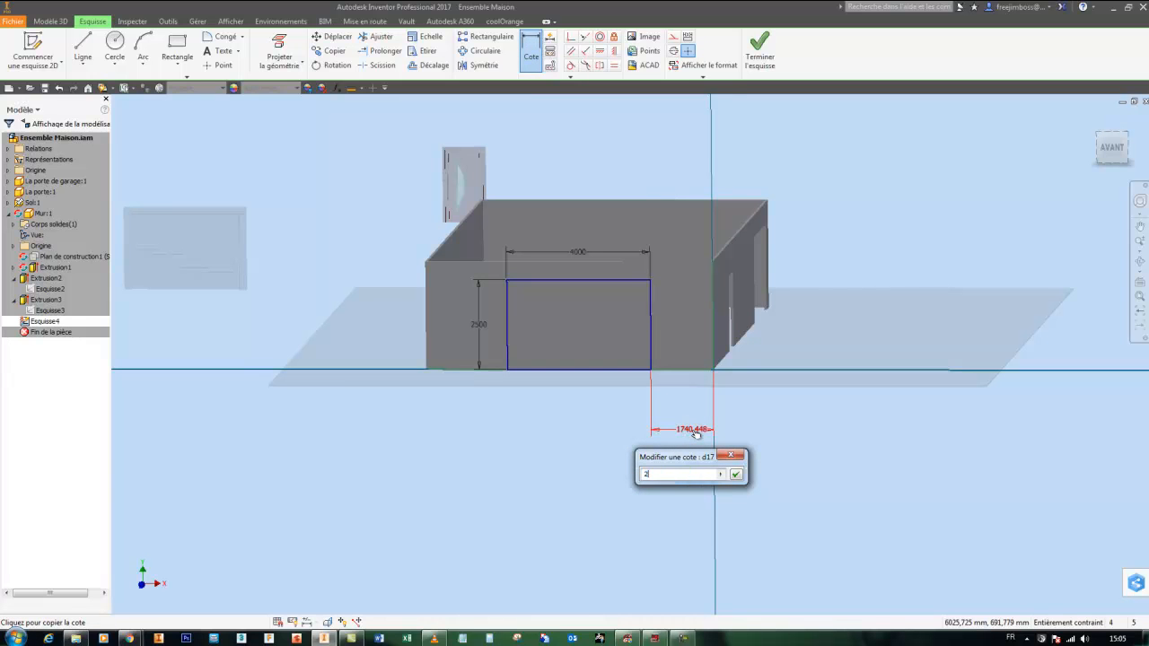
{"action": "type", "text": "2m"}
{"action": "key", "text": "Return"}
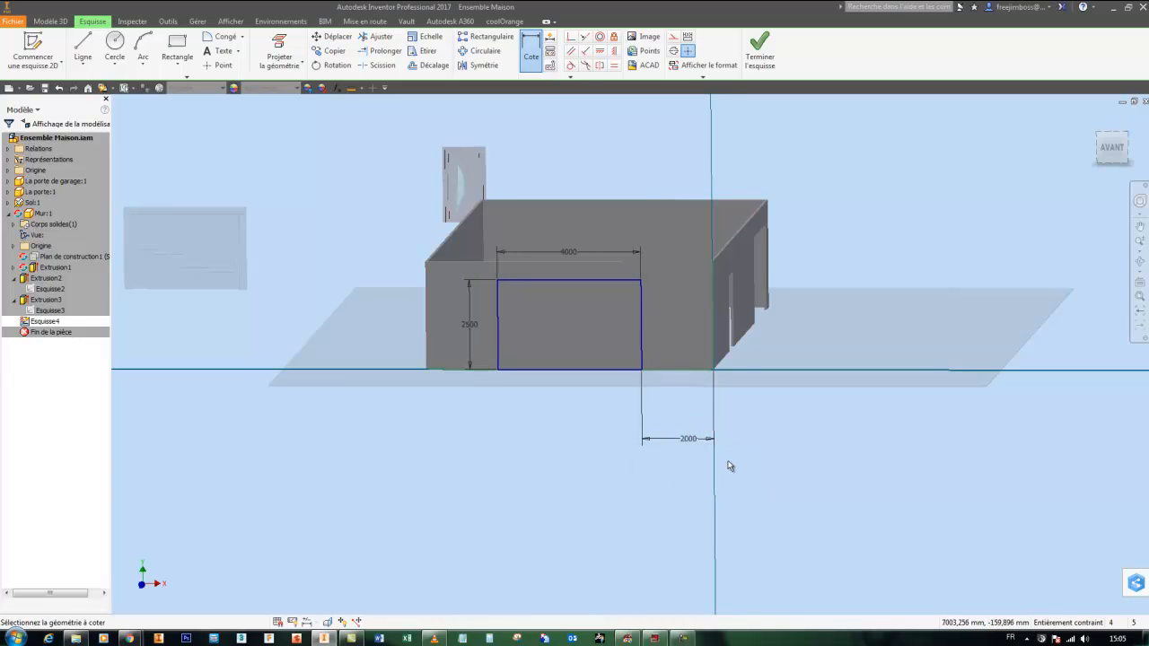
Finish the end wall's rectangle sketch.
{"action": "left_click", "coordinate": [759, 49]}
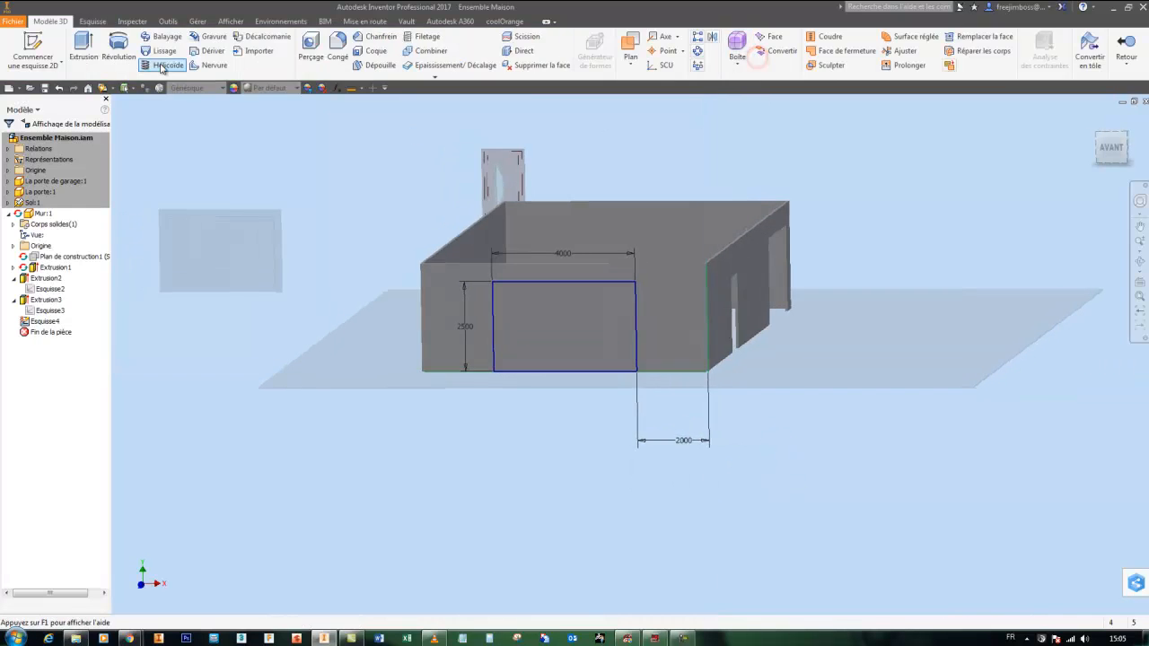
{"action": "left_click", "coordinate": [49, 54]}
{"action": "left_click", "coordinate": [542, 302]}
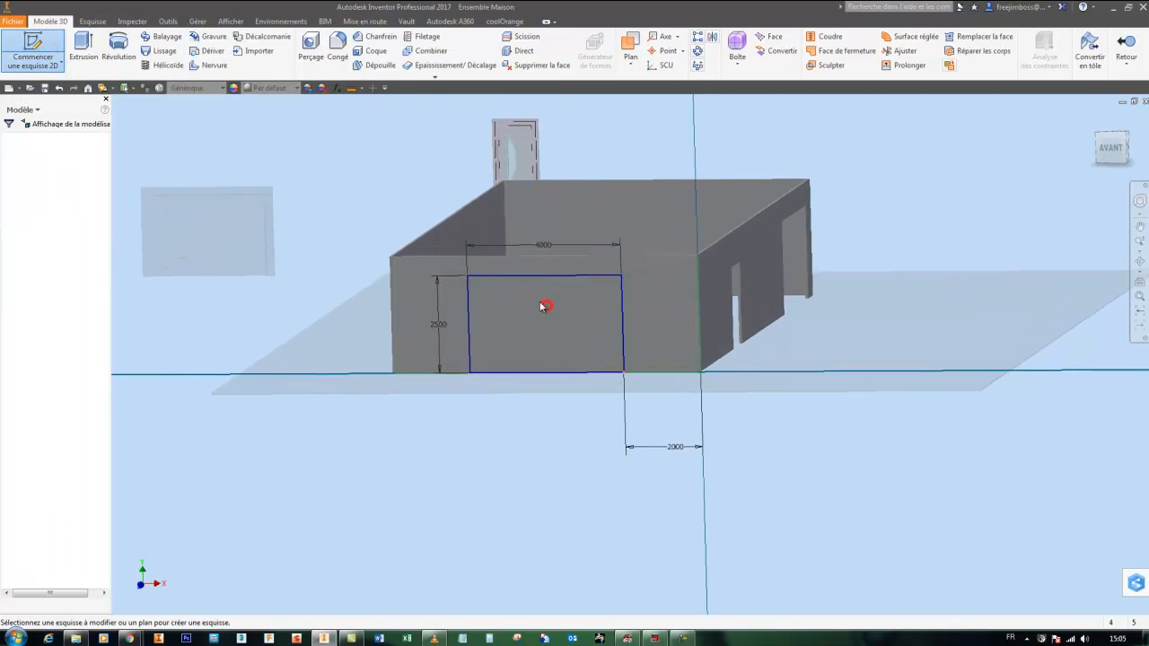
{"action": "left_click", "coordinate": [759, 49]}
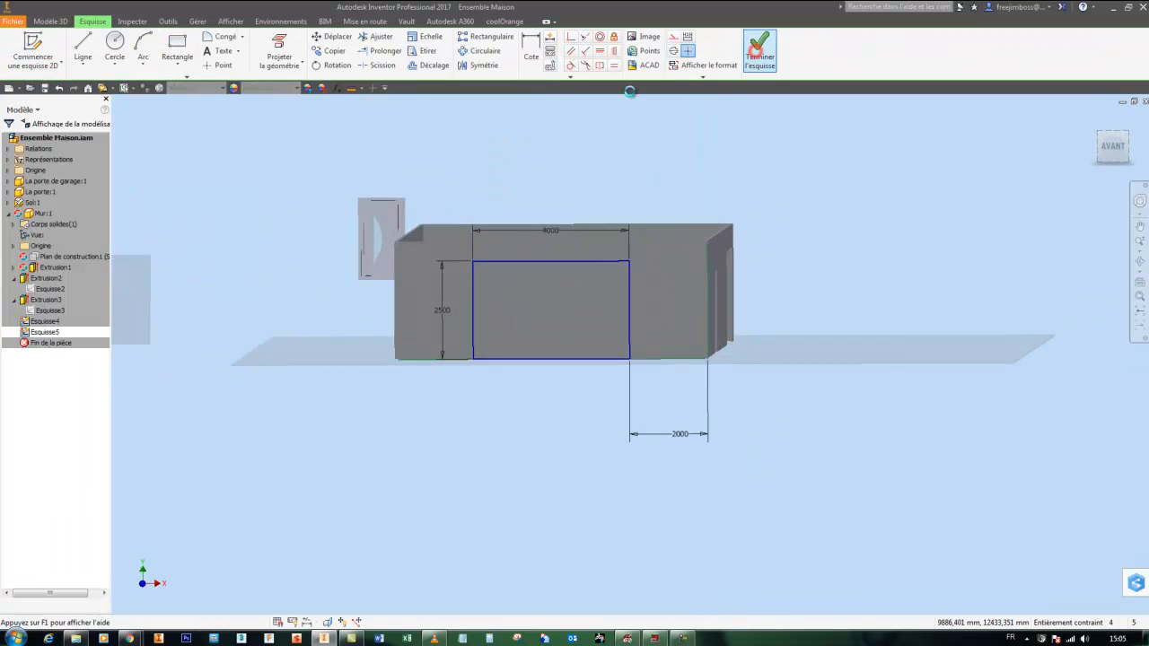
Cut the 4000 by 2500 mm rectangle 70 mm inward through the end wall with an extrusion.
{"action": "left_click", "coordinate": [83, 49]}
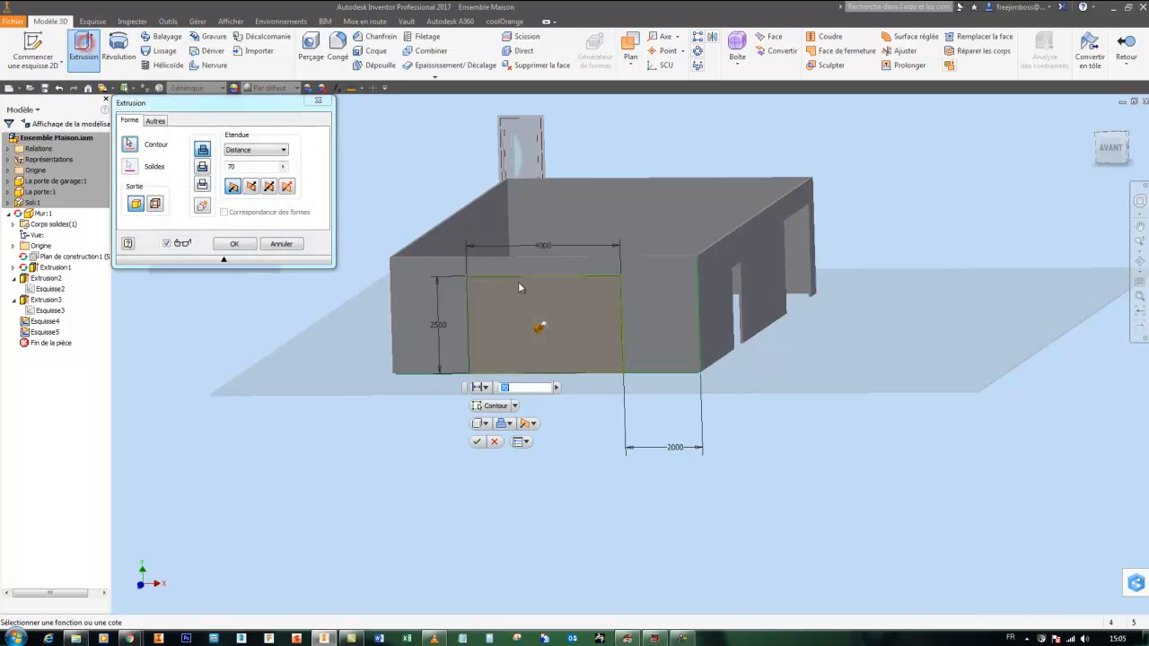
{"action": "middle_click_drag", "start_coordinate": [519, 295], "coordinate": [279, 245], "text": "shift"}
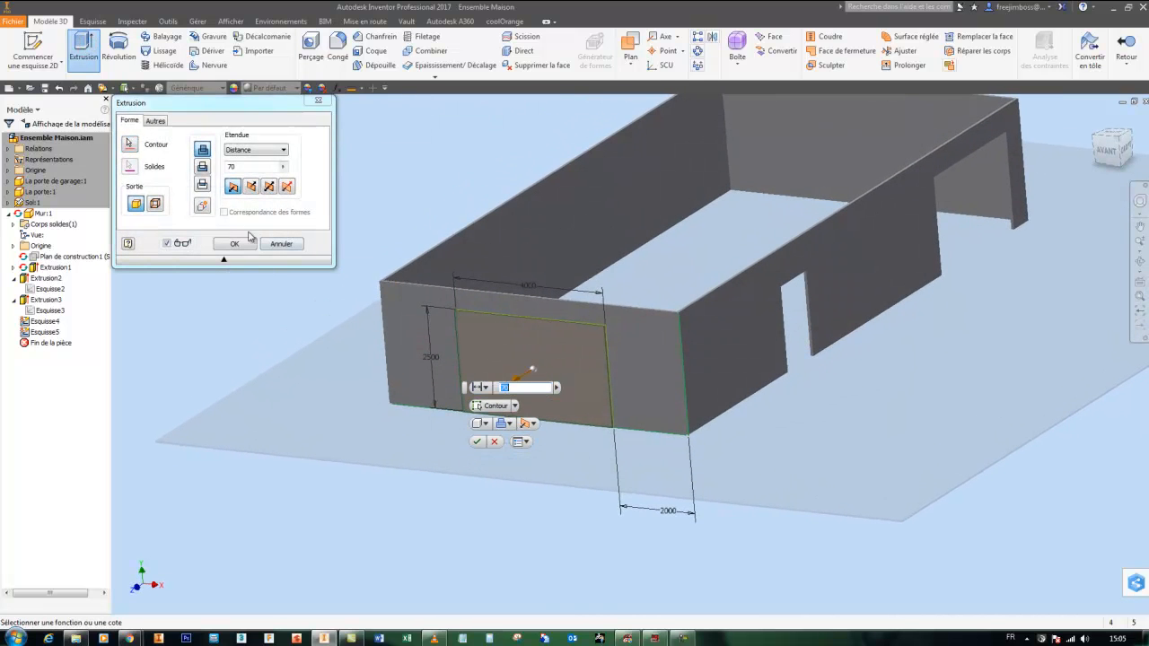
{"action": "left_click", "coordinate": [250, 187]}
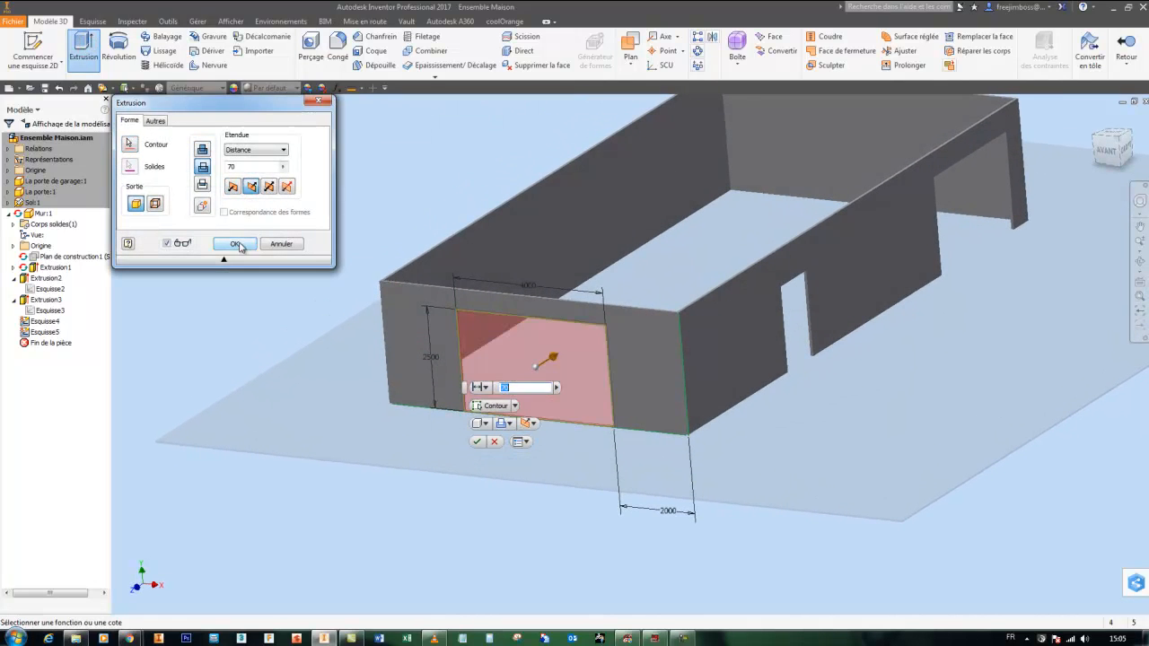
{"action": "left_click", "coordinate": [235, 244]}
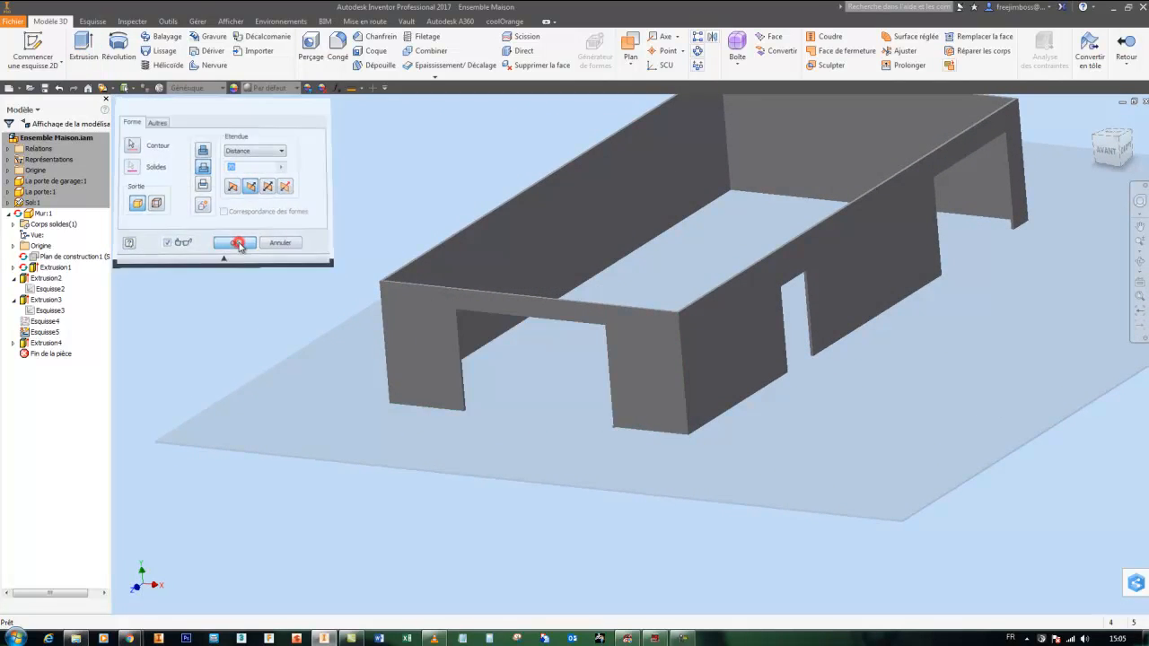
Delete the empty, unused sketch Esquisse5 from the wall part.
{"action": "right_click", "coordinate": [45, 333]}
{"action": "left_click", "coordinate": [63, 368]}
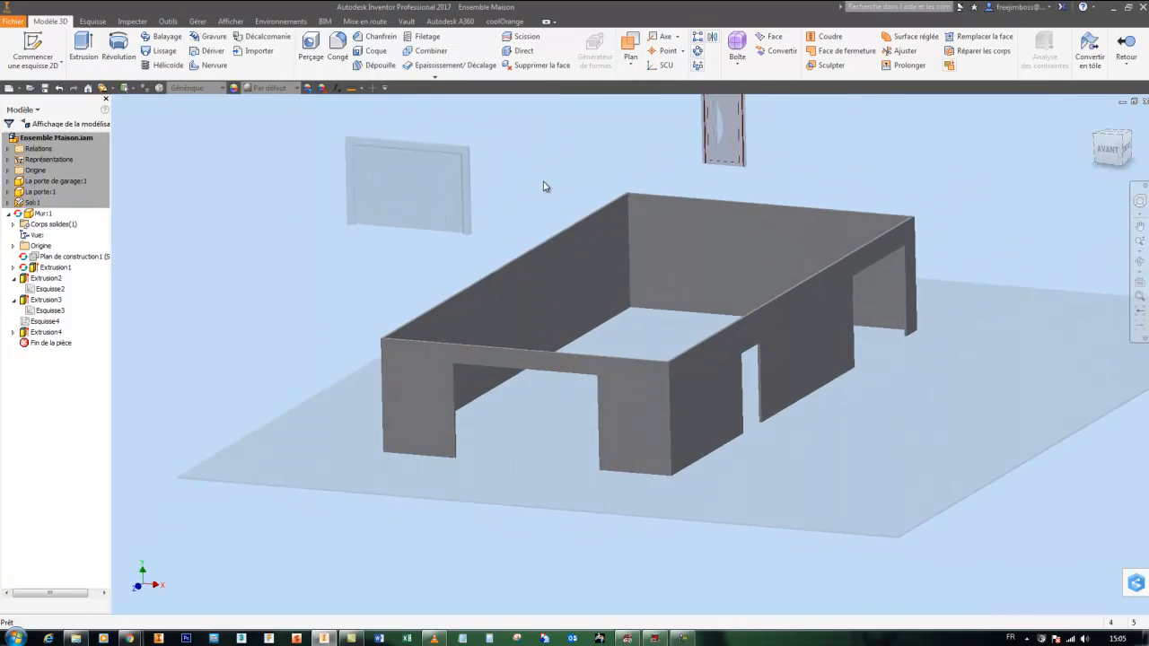
{"action": "left_click", "coordinate": [541, 182]}
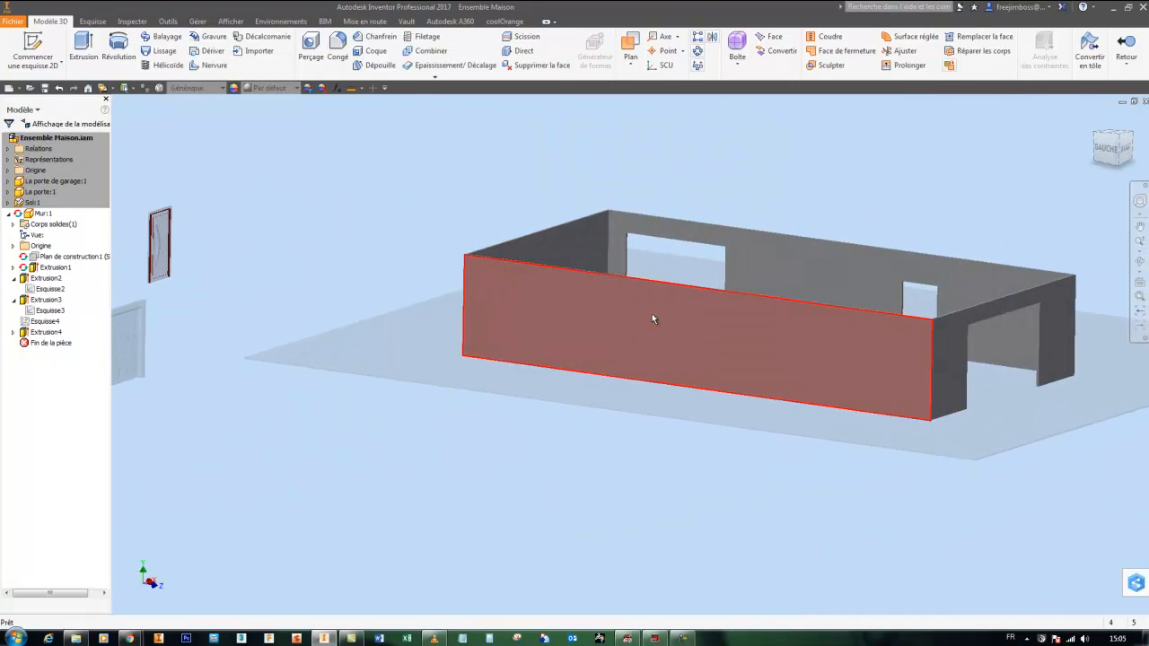
{"action": "left_click", "coordinate": [651, 313]}
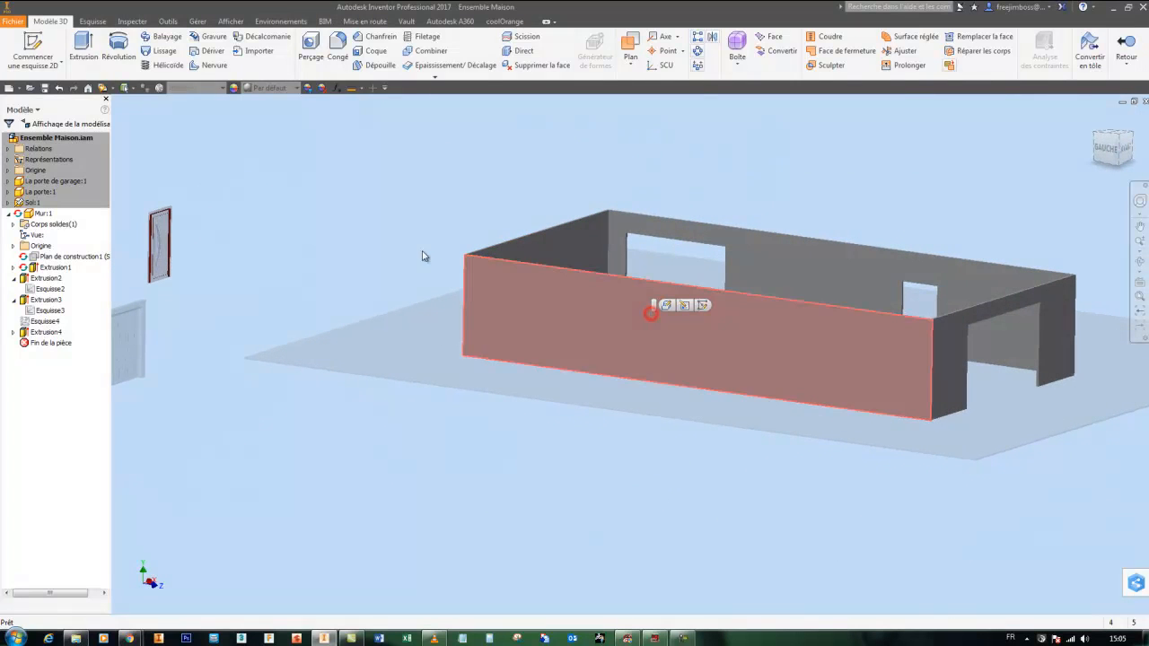
{"action": "left_click", "coordinate": [58, 50]}
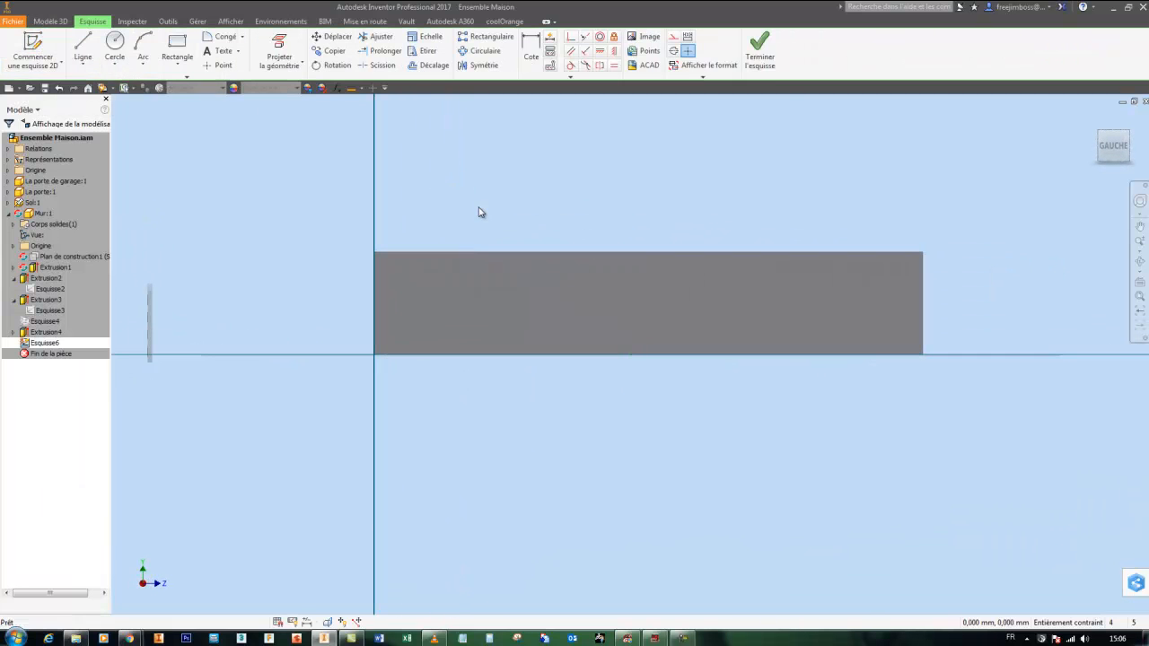
{"action": "left_click", "coordinate": [760, 50]}
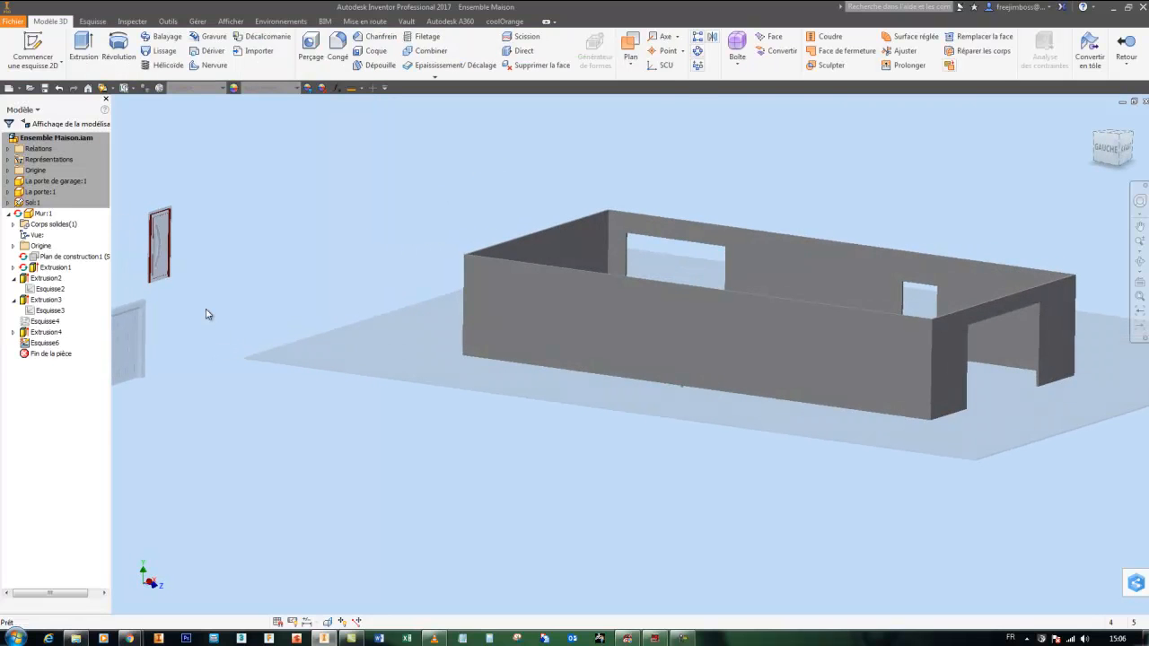
{"action": "right_click", "coordinate": [50, 344]}
{"action": "left_click", "coordinate": [76, 379]}
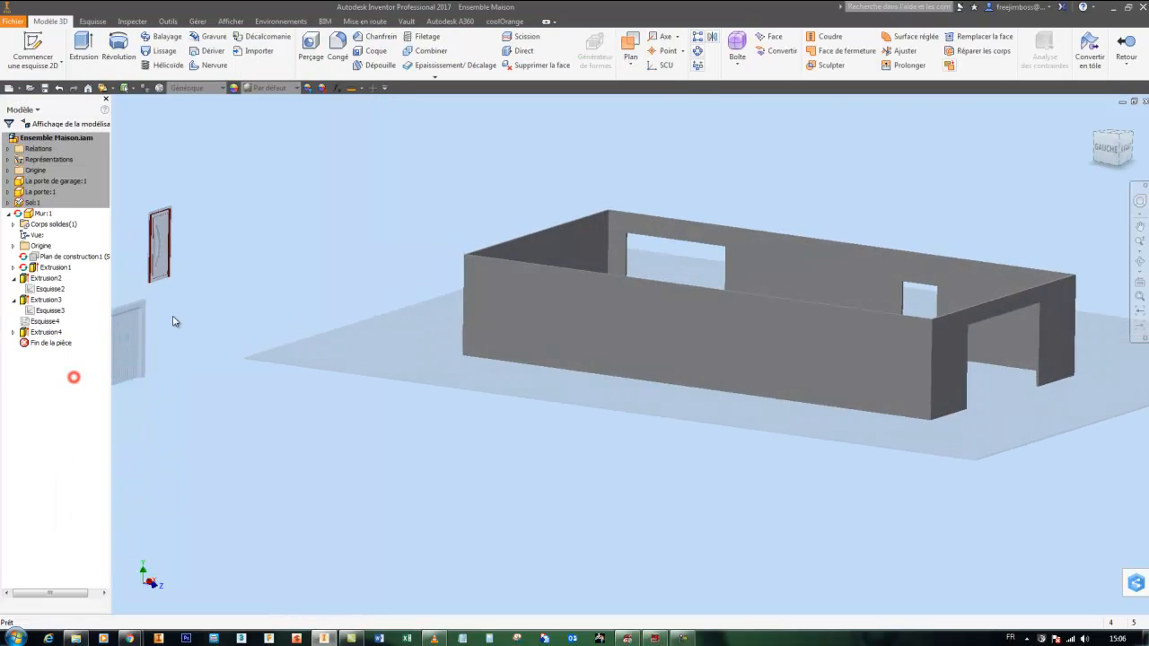
Sketch a horizontal construction line across the outer face of the long wall without openings, from one vertical edge to the other.
{"action": "left_click", "coordinate": [543, 320]}
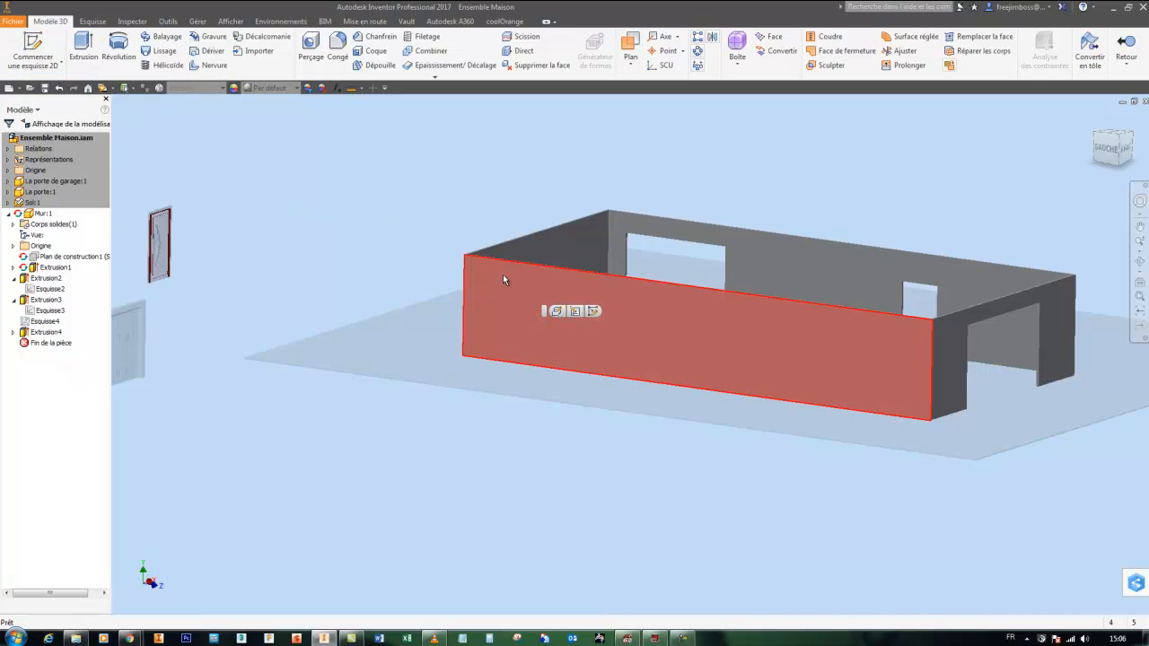
{"action": "left_click", "coordinate": [379, 221]}
{"action": "left_click", "coordinate": [34, 50]}
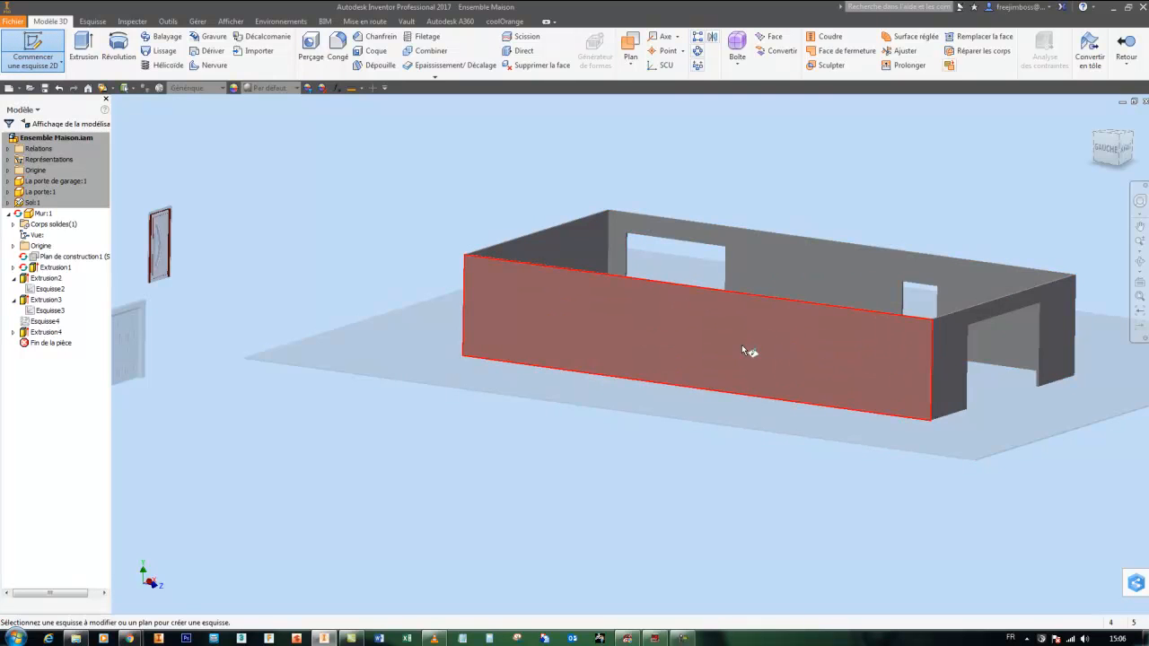
{"action": "left_click", "coordinate": [700, 332]}
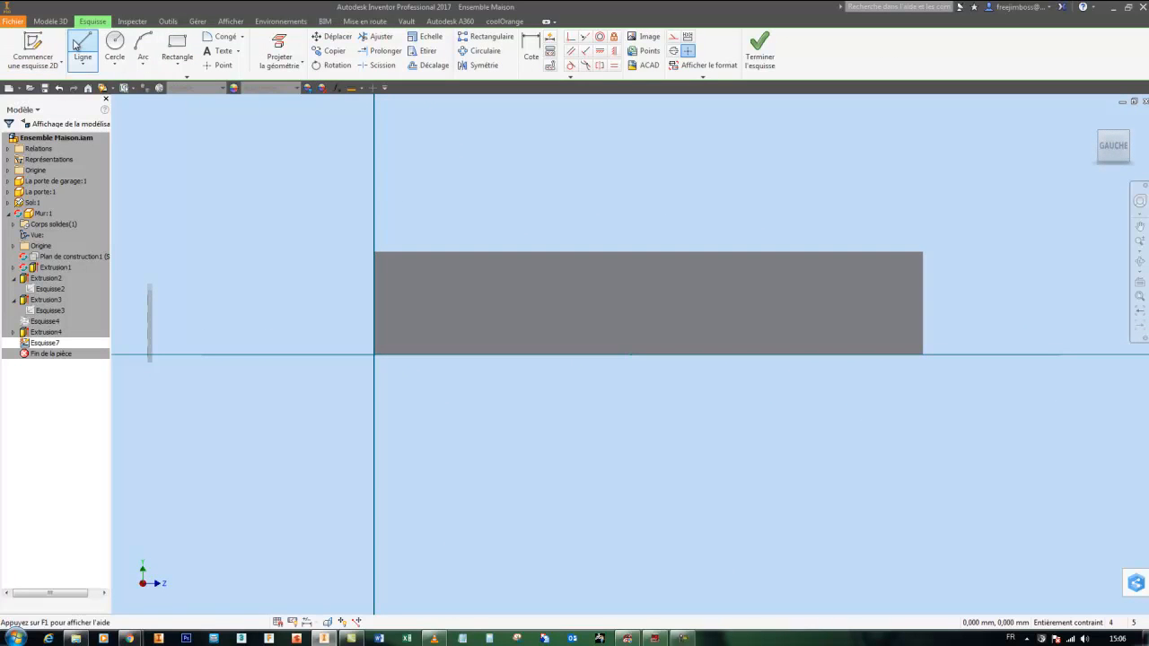
{"action": "left_click", "coordinate": [80, 47]}
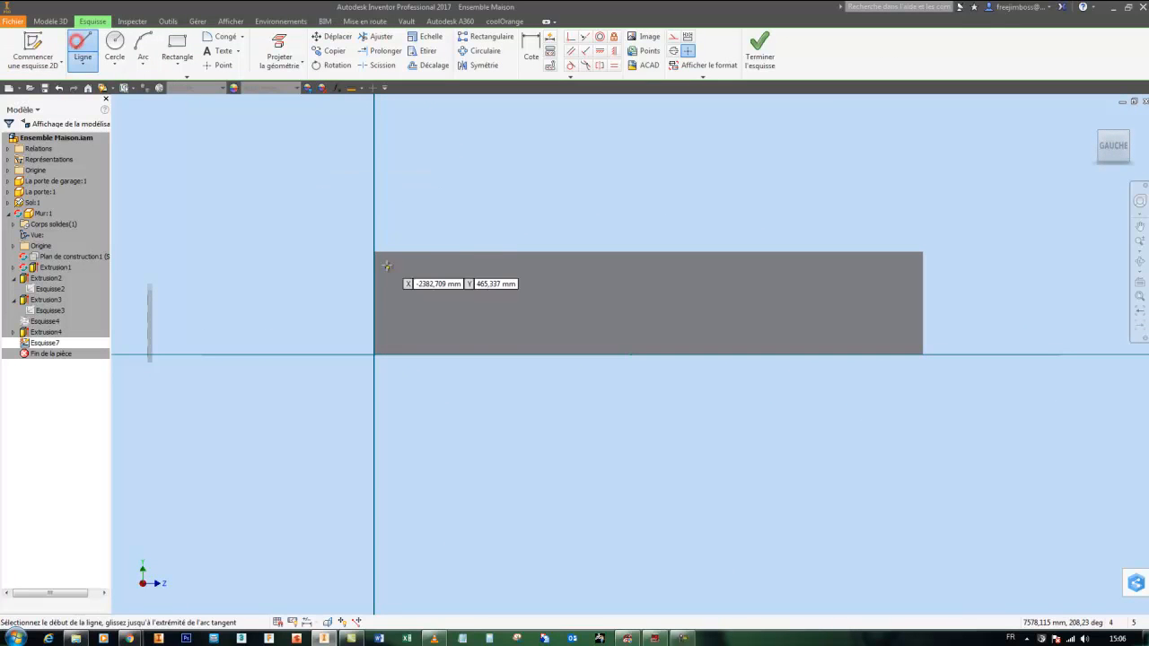
{"action": "left_click", "coordinate": [373, 311]}
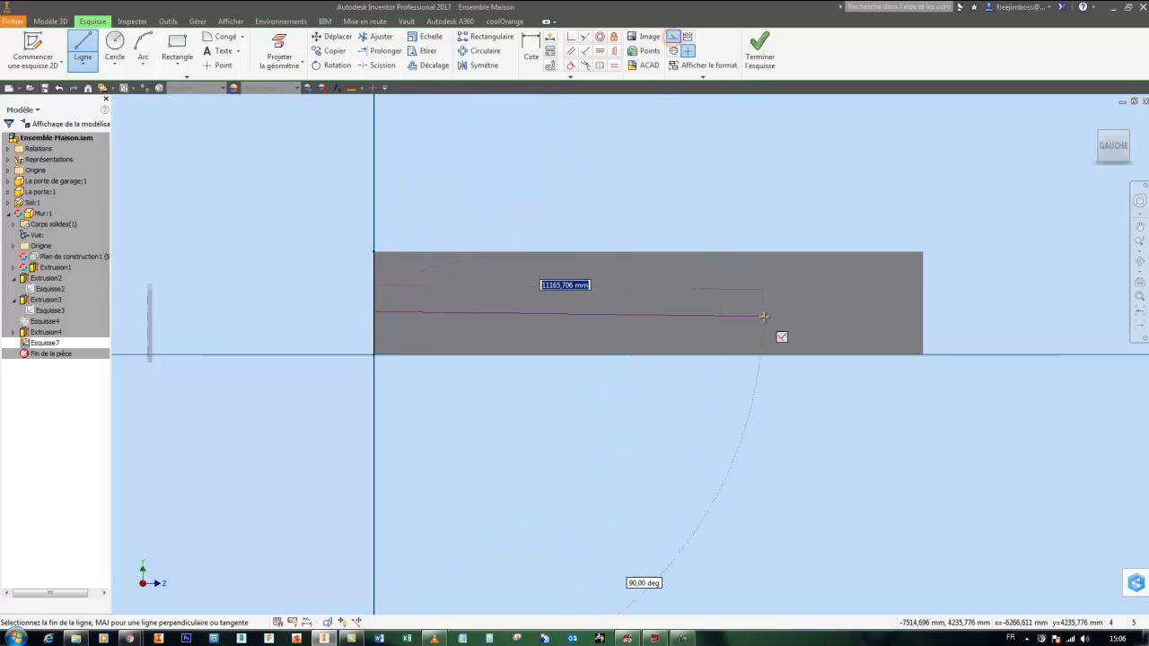
{"action": "left_click", "coordinate": [917, 310]}
{"action": "right_click", "coordinate": [974, 246]}
{"action": "left_click", "coordinate": [1023, 248]}
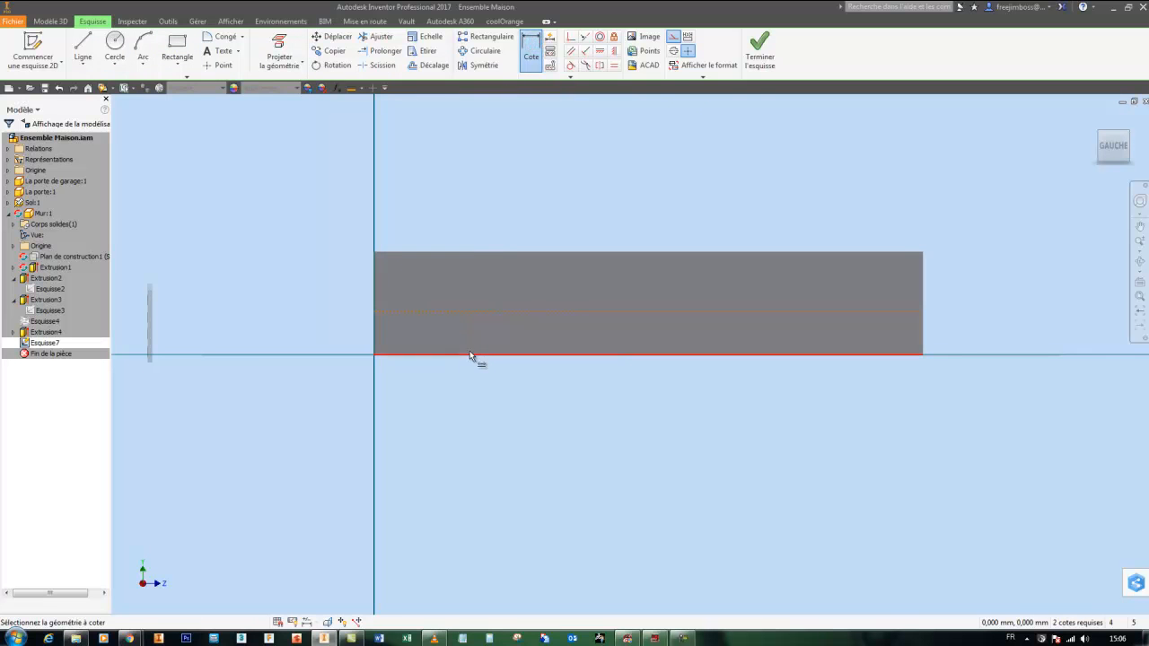
{"action": "left_click", "coordinate": [473, 312]}
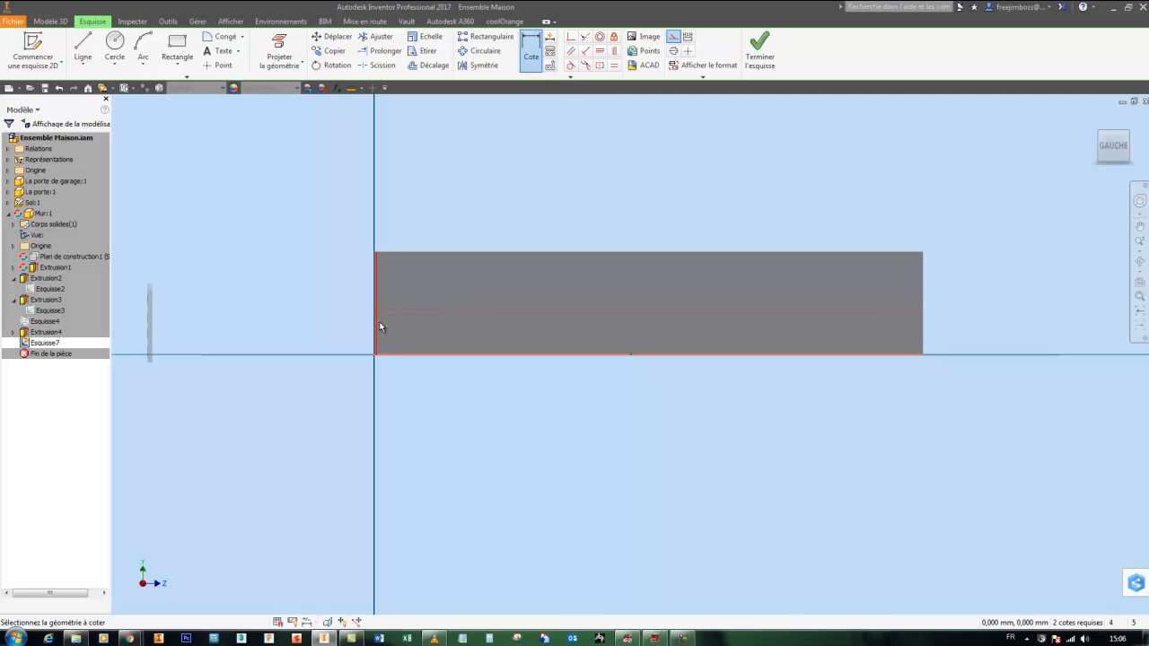
{"action": "key", "text": "Escape"}
{"action": "key", "text": "d"}
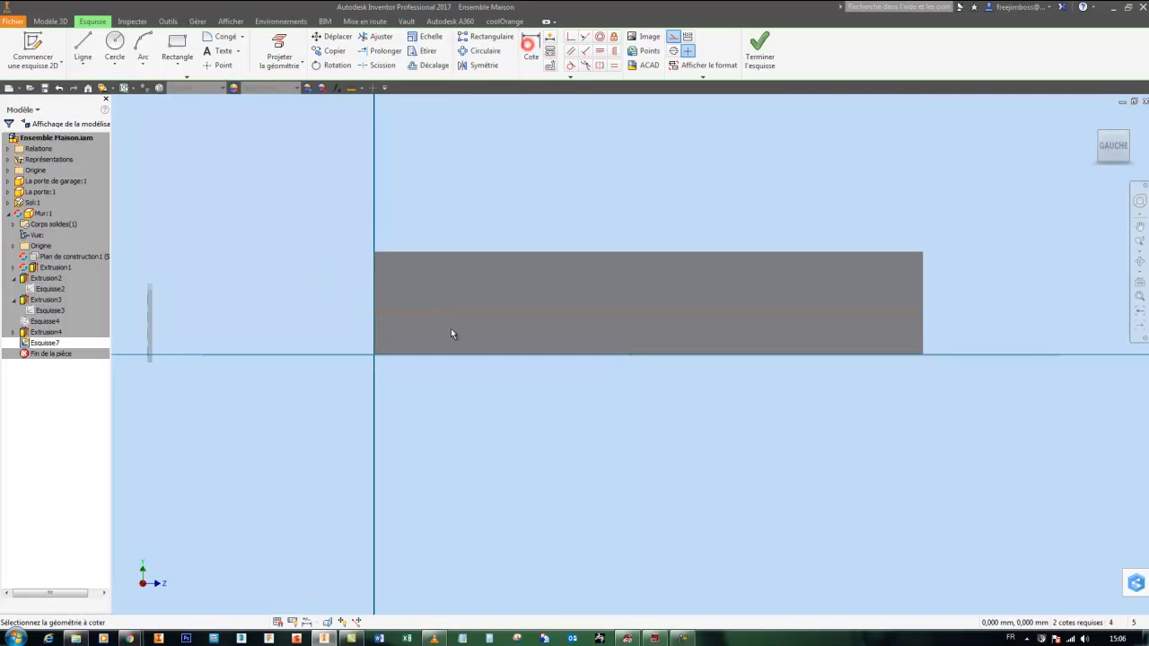
{"action": "left_click", "coordinate": [454, 353]}
{"action": "left_click", "coordinate": [460, 311]}
{"action": "key", "text": "Escape"}
Dimension the construction line's end 1000 mm above the wall's lower corner.
{"action": "key", "text": "d"}
{"action": "left_click", "coordinate": [374, 355]}
{"action": "left_click", "coordinate": [375, 314]}
{"action": "left_click", "coordinate": [326, 331]}
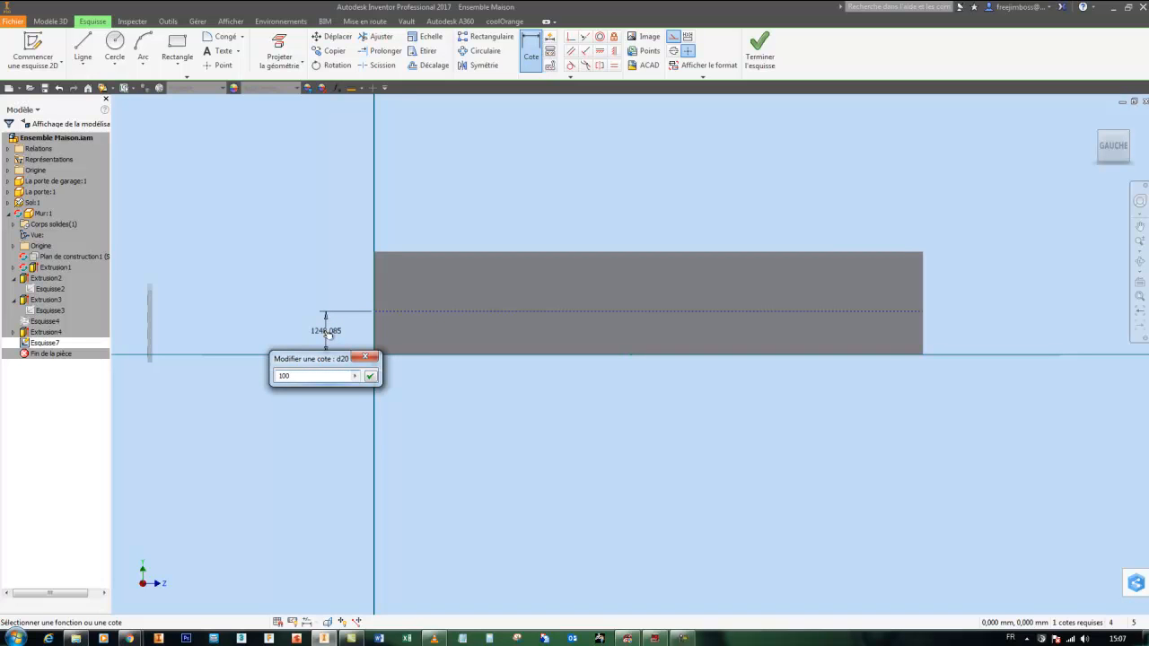
{"action": "key", "text": "Return"}
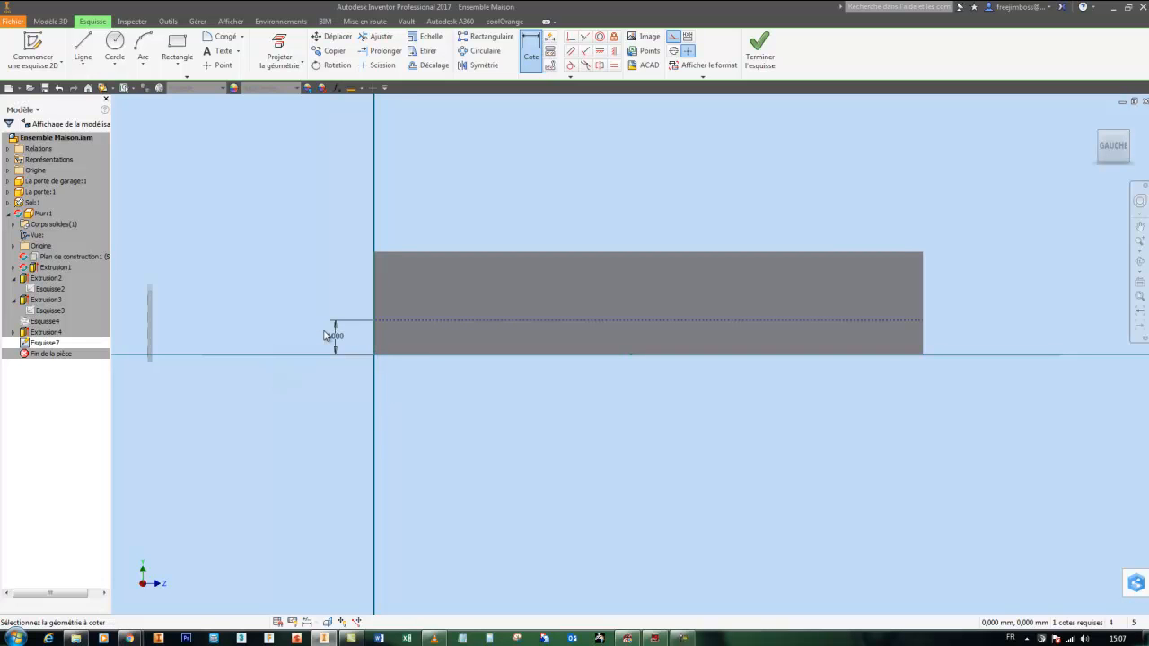
{"action": "right_click", "coordinate": [313, 203]}
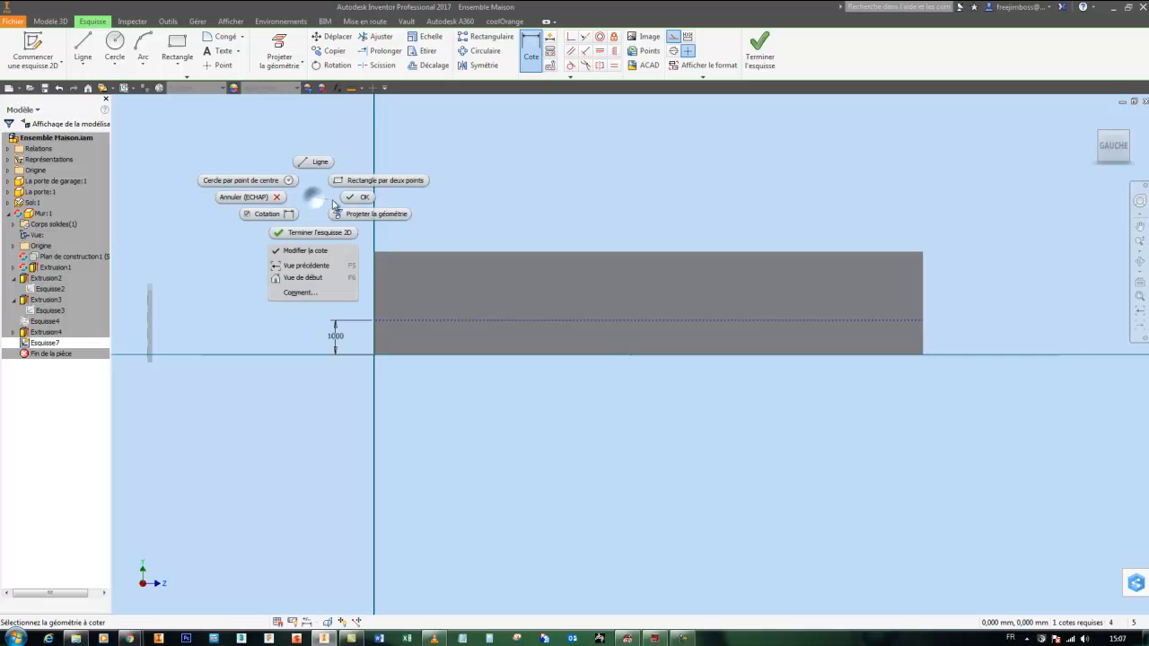
{"action": "left_click", "coordinate": [344, 197]}
{"action": "left_click", "coordinate": [176, 47]}
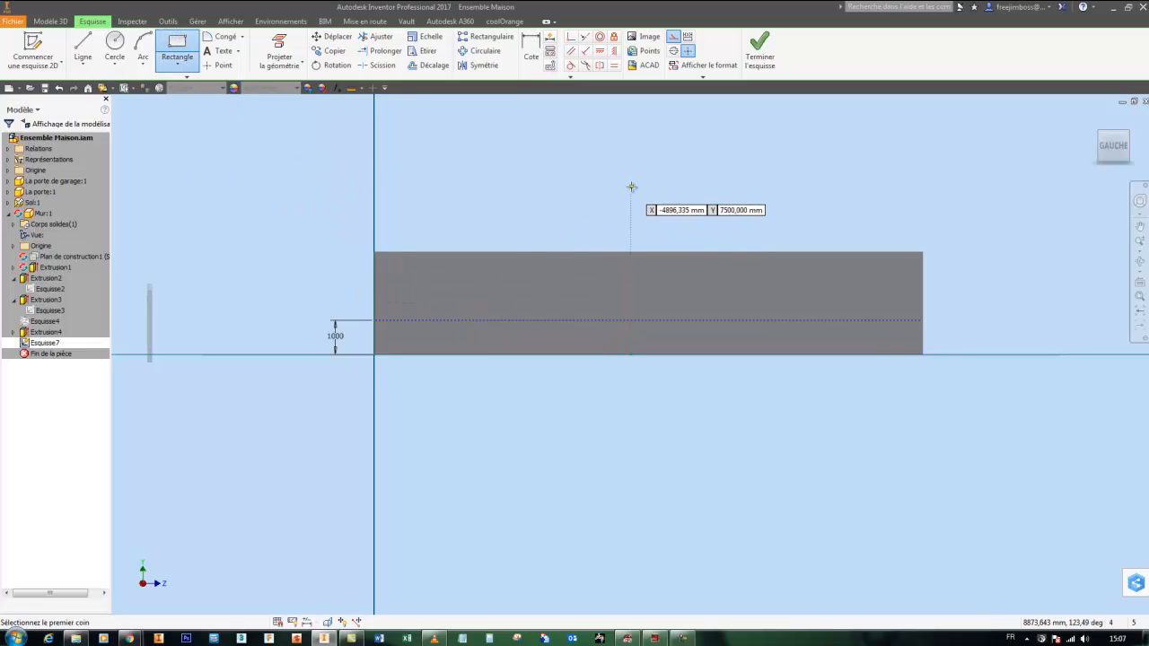
{"action": "middle_click_drag", "start_coordinate": [687, 188], "coordinate": [628, 235], "text": "shift"}
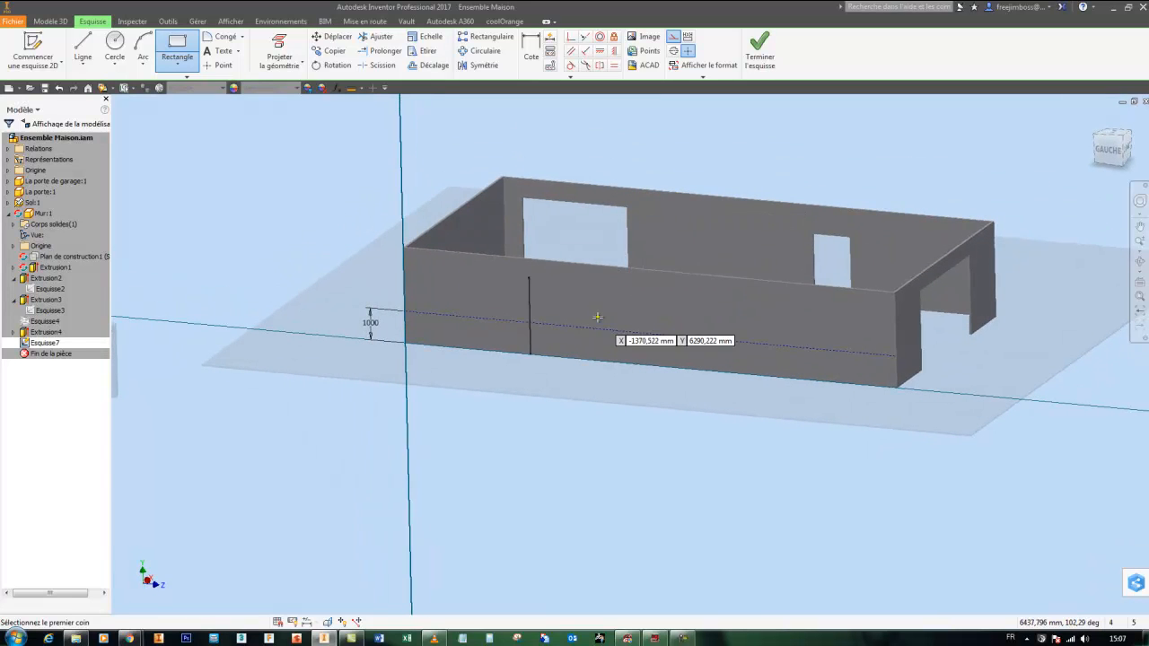
{"action": "right_click", "coordinate": [542, 129]}
{"action": "left_click", "coordinate": [599, 142]}
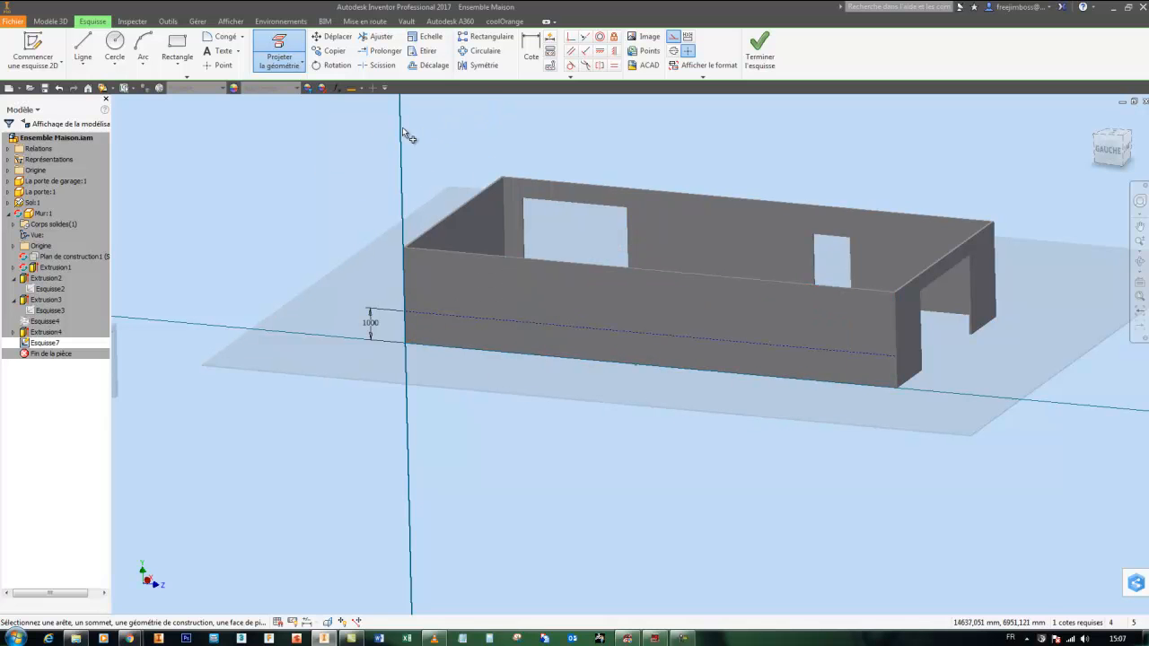
Sketch a solid-line two-point rectangle about 1500 mm wide and 1150 mm high, standing on the construction line left of the wall's middle.
{"action": "left_click", "coordinate": [1110, 150]}
{"action": "scroll", "coordinate": [585, 369], "scroll_direction": "down", "scroll_amount": 10}
{"action": "middle_click_drag", "start_coordinate": [604, 350], "coordinate": [344, 305]}
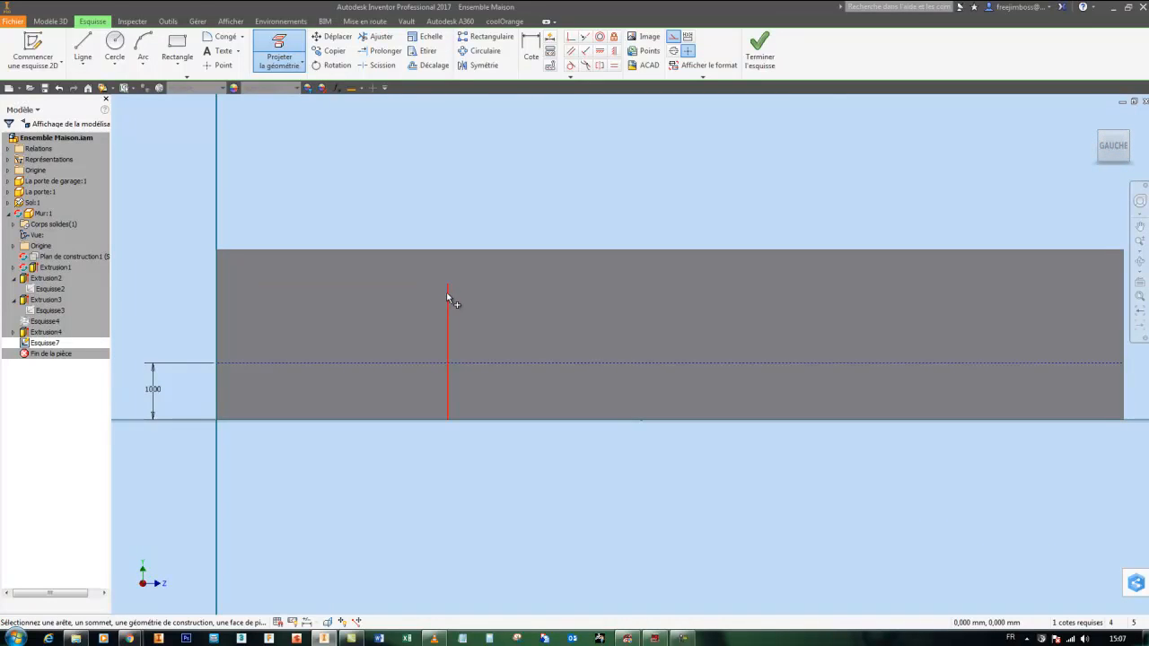
{"action": "left_click", "coordinate": [171, 51]}
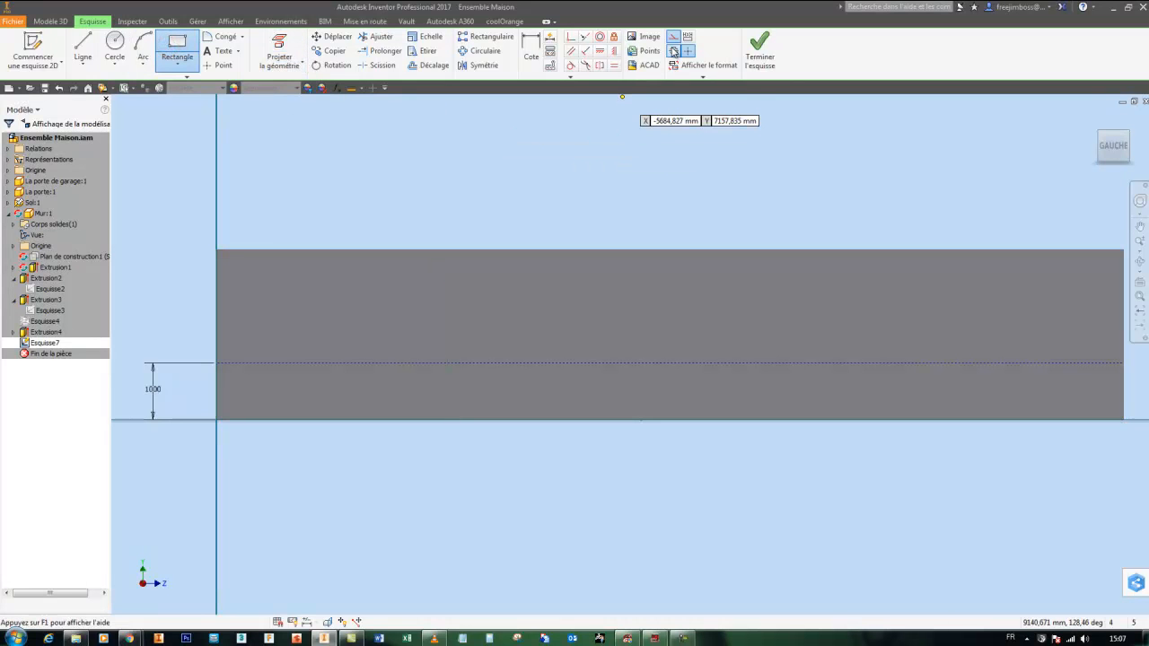
{"action": "left_click", "coordinate": [496, 362]}
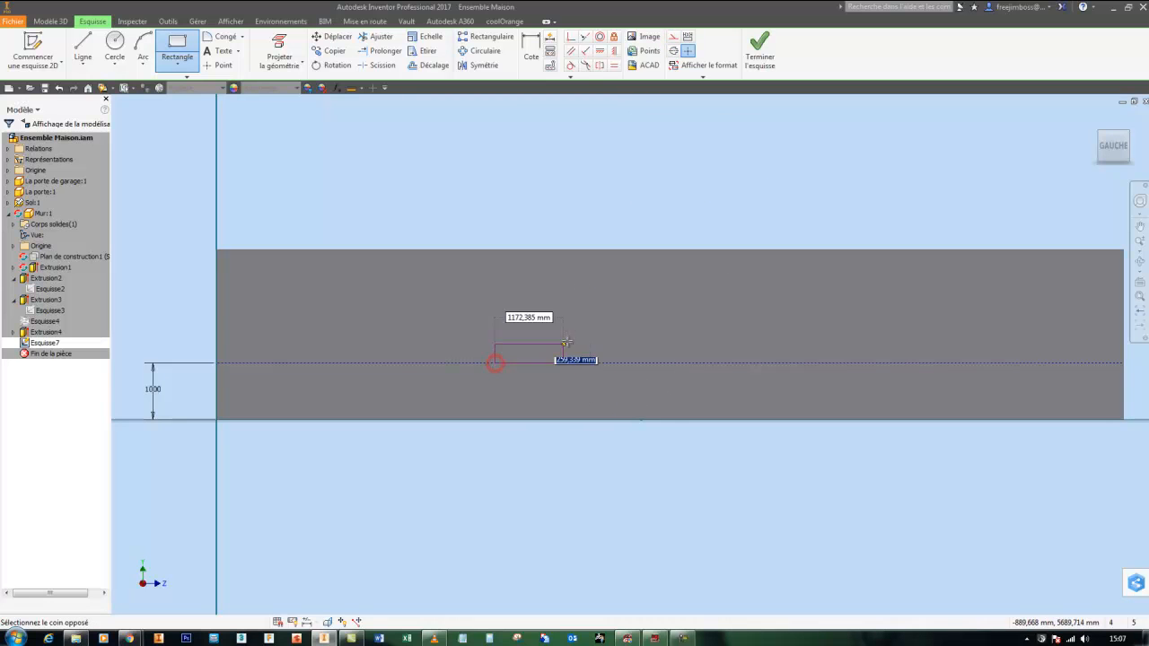
{"action": "left_click", "coordinate": [580, 297]}
{"action": "right_click", "coordinate": [639, 229]}
{"action": "left_click", "coordinate": [662, 230]}
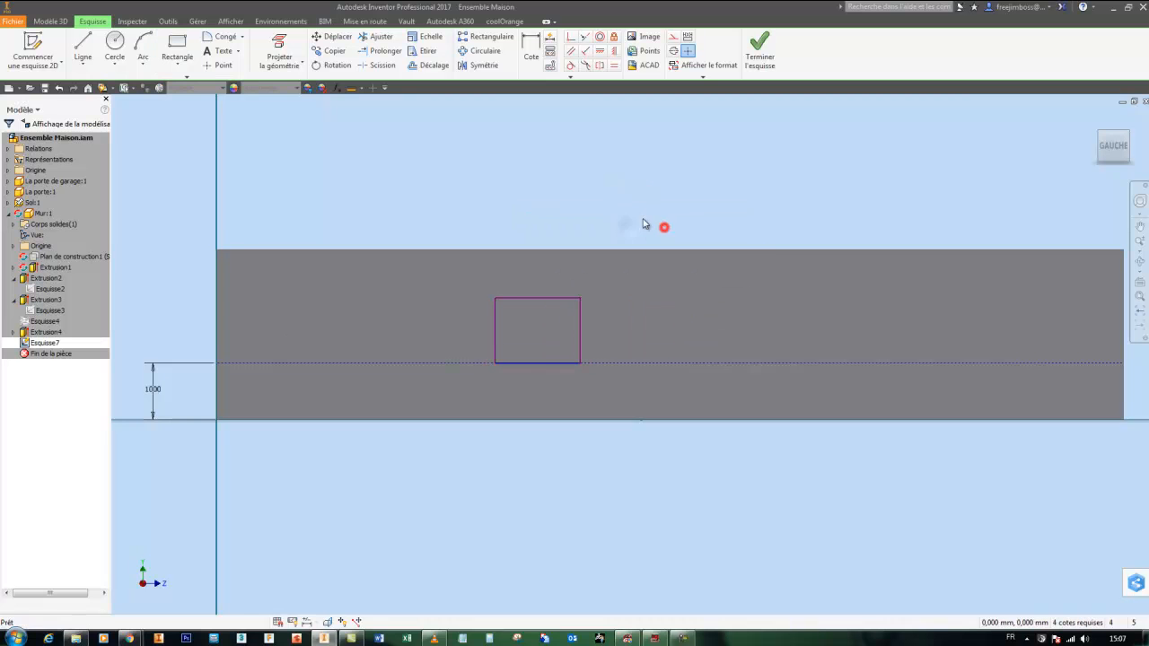
Dimension the window rectangle 1200 mm high and 1500 mm wide.
{"action": "left_click", "coordinate": [581, 338]}
{"action": "left_click", "coordinate": [612, 334]}
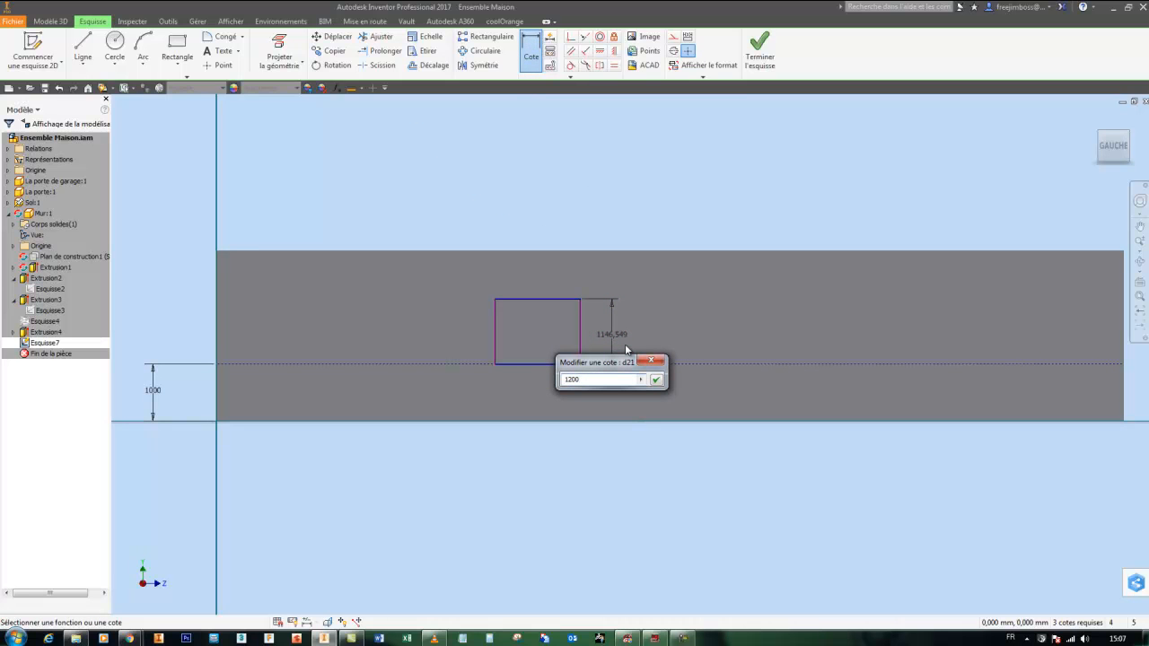
{"action": "left_click", "coordinate": [656, 380]}
{"action": "left_click", "coordinate": [525, 47]}
{"action": "left_click", "coordinate": [536, 295]}
{"action": "left_click", "coordinate": [530, 257]}
{"action": "type", "text": "1600"}
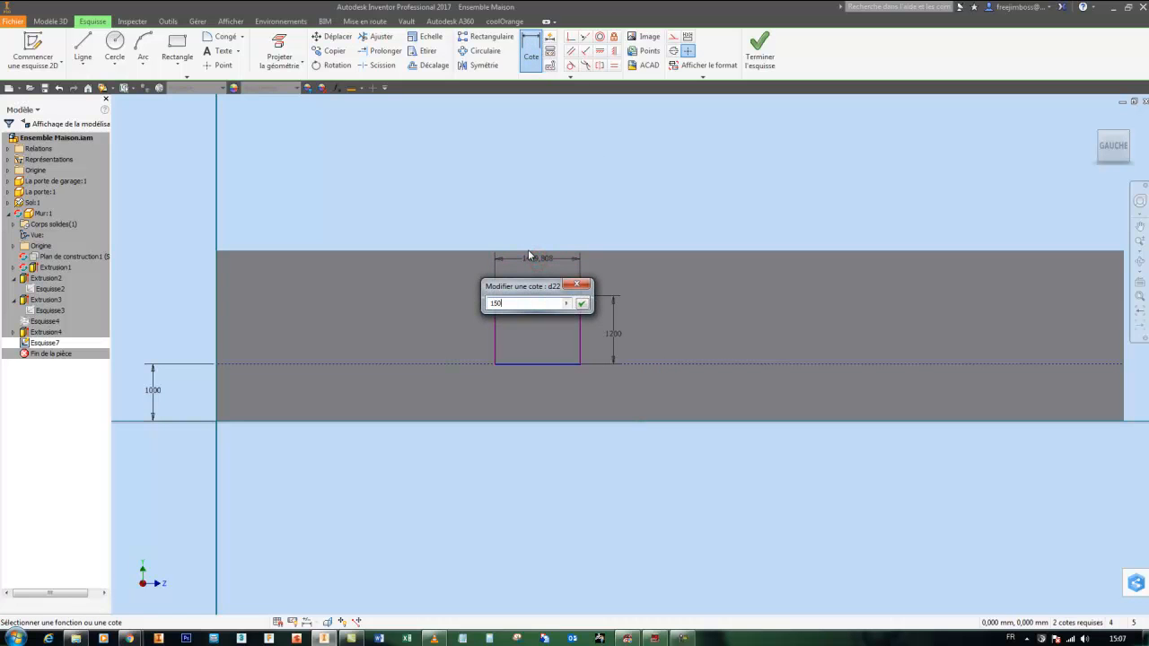
{"action": "key", "text": "Return"}
{"action": "right_click", "coordinate": [536, 191]}
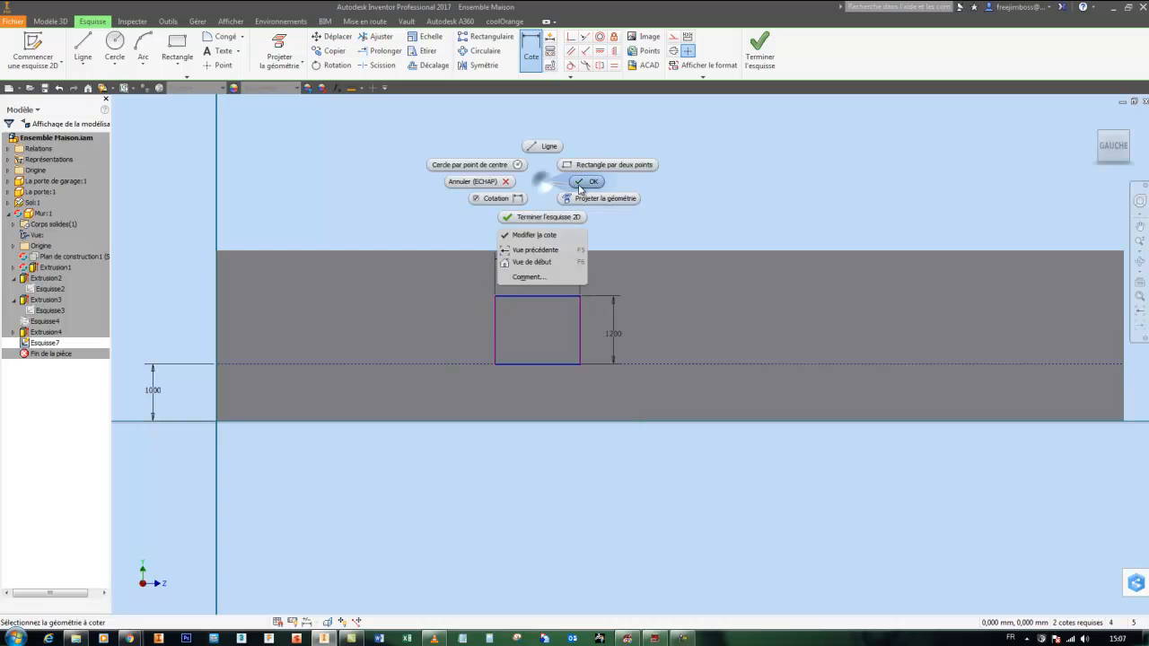
{"action": "left_click", "coordinate": [579, 182]}
Set up a rectangular sketch pattern of the window rectangle along the construction line with 4 instances.
{"action": "left_click_drag", "start_coordinate": [454, 217], "coordinate": [617, 389]}
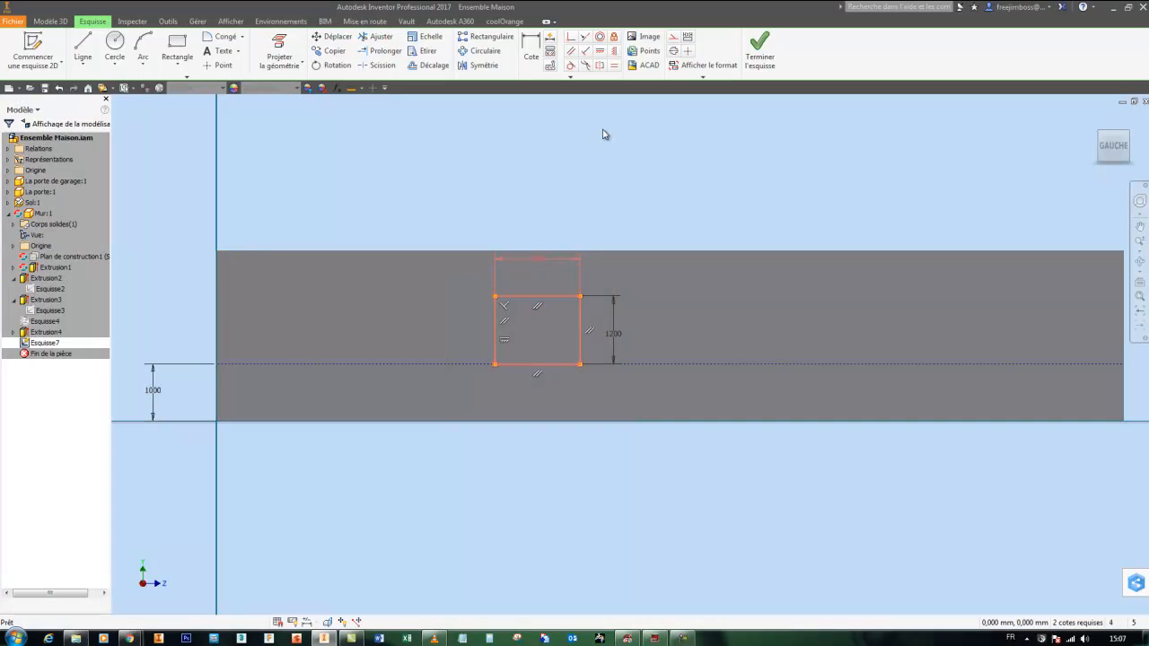
{"action": "left_click", "coordinate": [504, 40]}
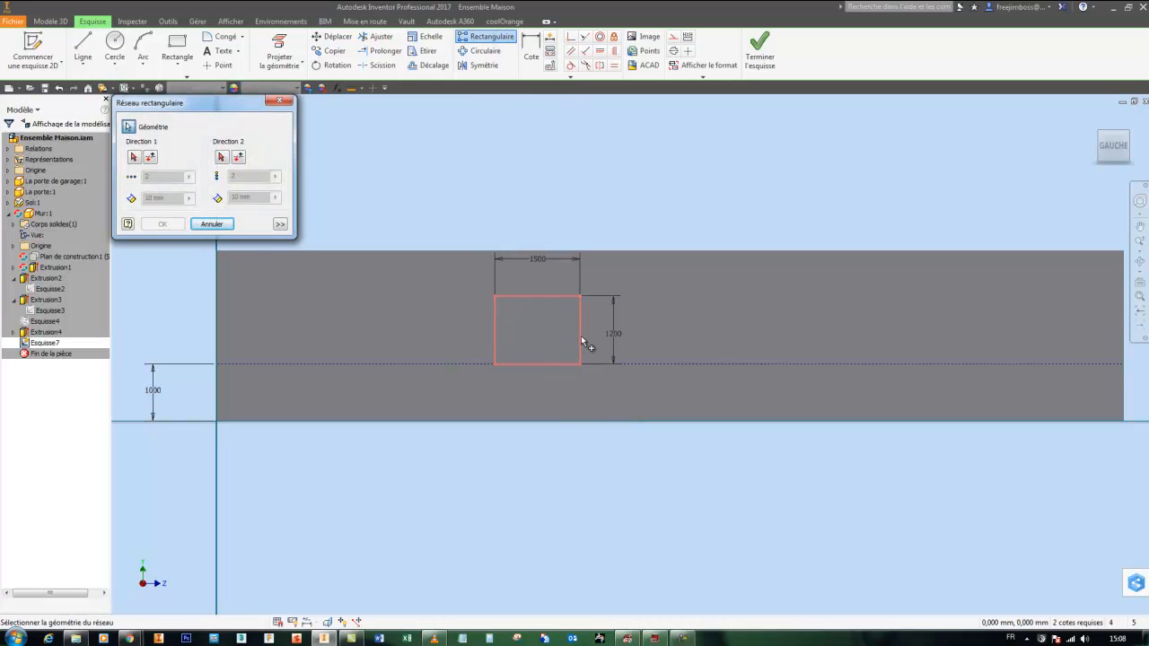
{"action": "left_click", "coordinate": [134, 157]}
{"action": "left_click", "coordinate": [699, 364]}
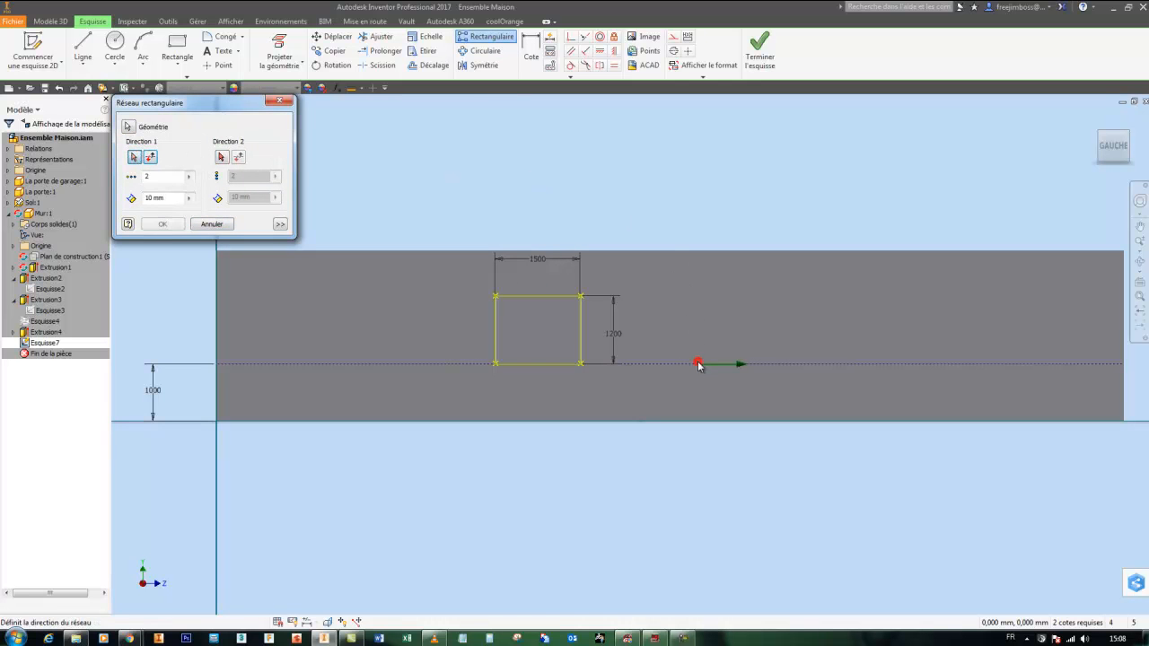
{"action": "double_click", "coordinate": [160, 177]}
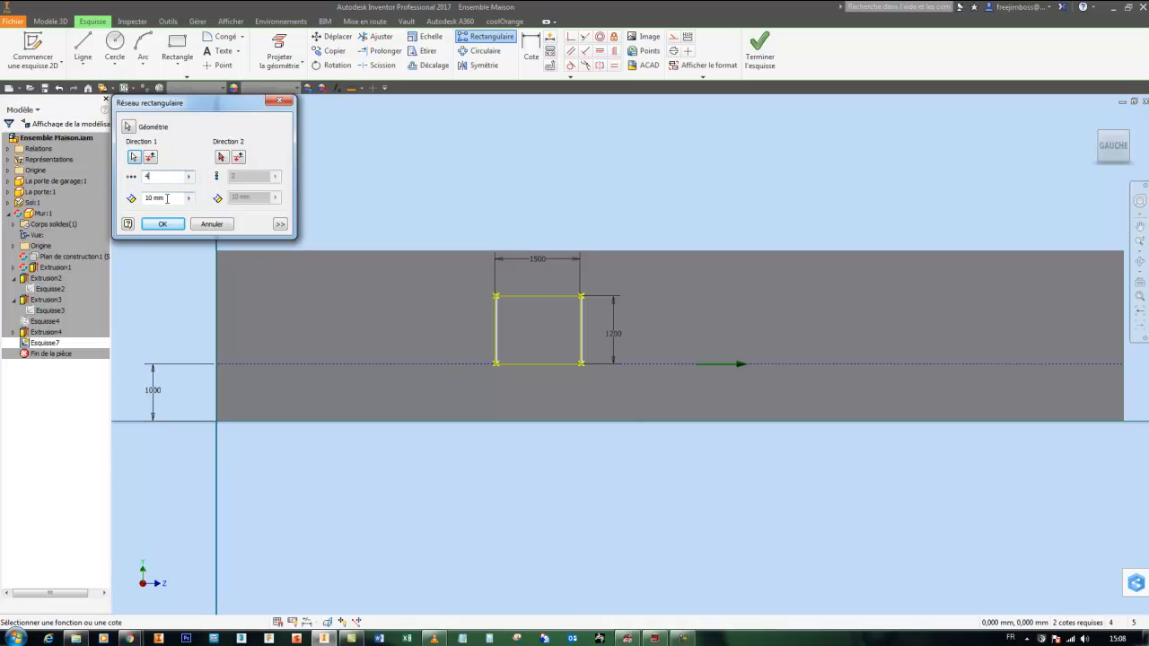
Set the window pattern's spacing to 1500+1300 mm and create the pattern.
{"action": "double_click", "coordinate": [165, 198]}
{"action": "type", "text": "1500"}
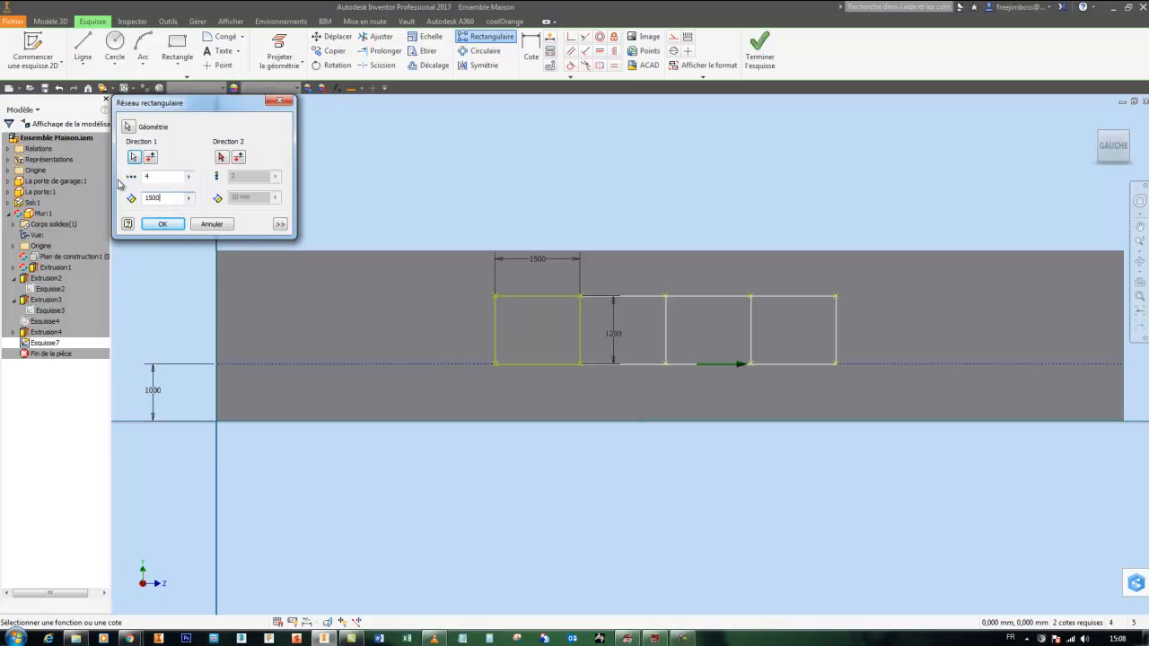
{"action": "type", "text": "+"}
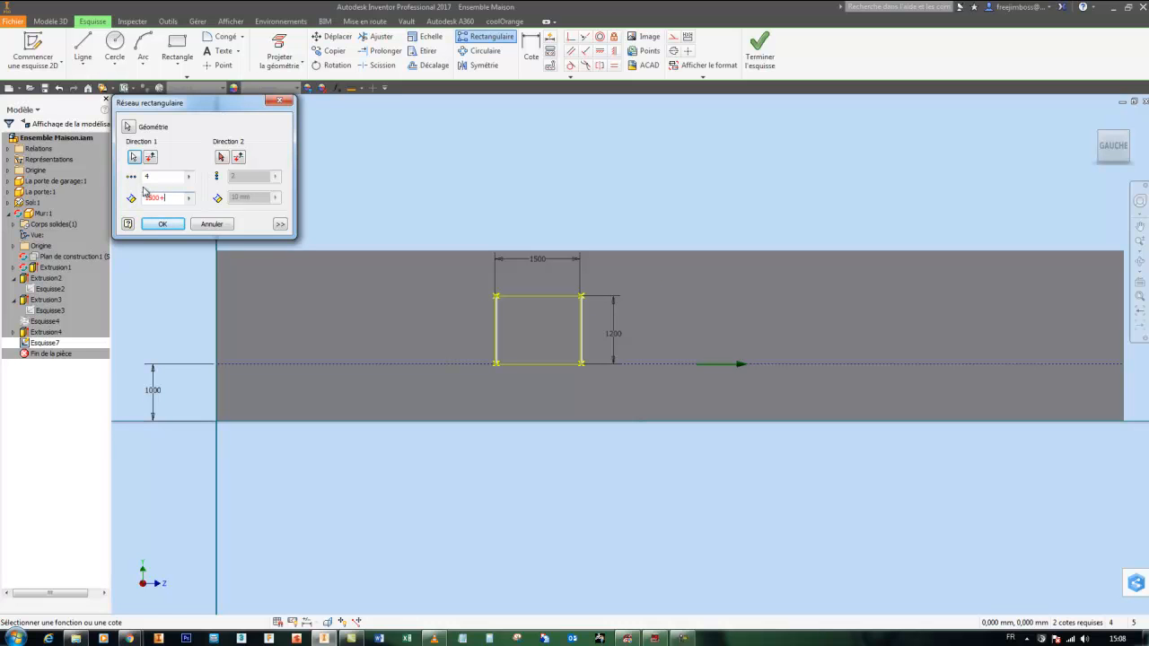
{"action": "type", "text": "100"}
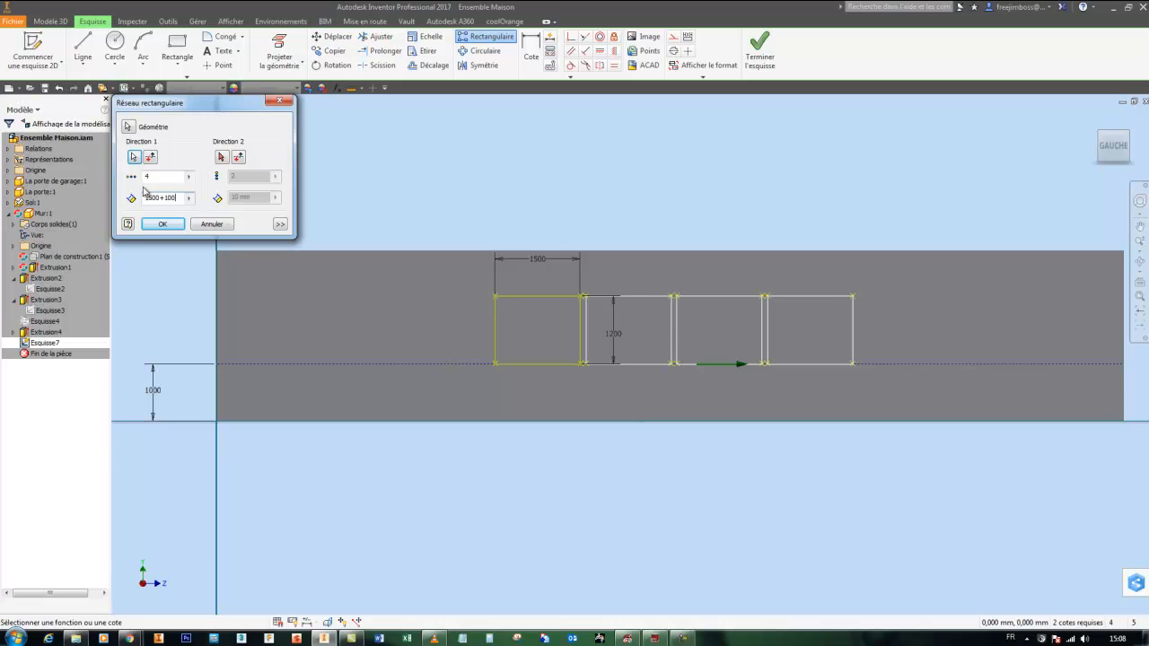
{"action": "type", "text": "0"}
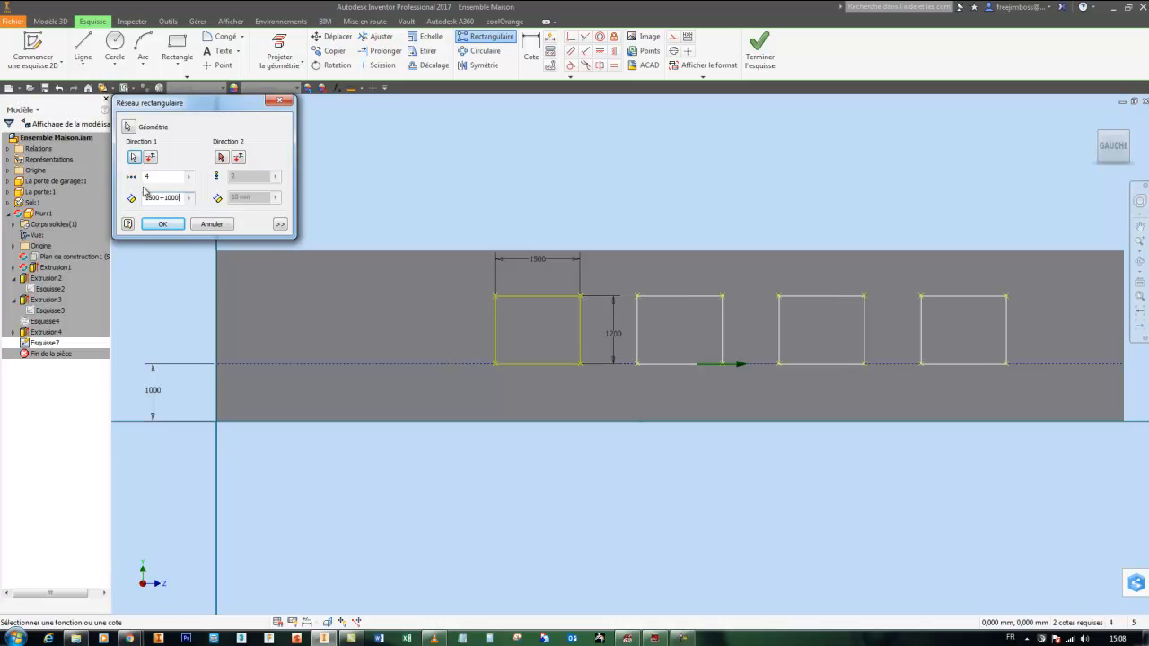
{"action": "key", "text": "BackSpace"}
{"action": "key", "text": "BackSpace"}
{"action": "key", "text": "BackSpace"}
{"action": "type", "text": "200"}
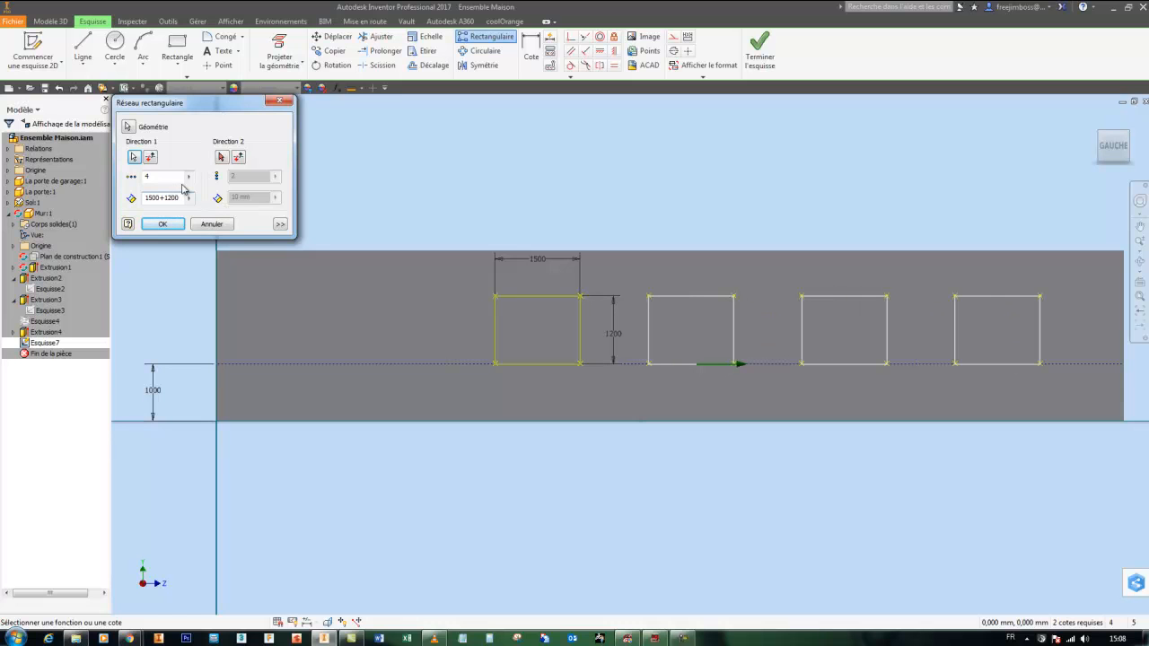
{"action": "key", "text": "BackSpace"}
{"action": "key", "text": "BackSpace"}
{"action": "key", "text": "BackSpace"}
{"action": "type", "text": "300"}
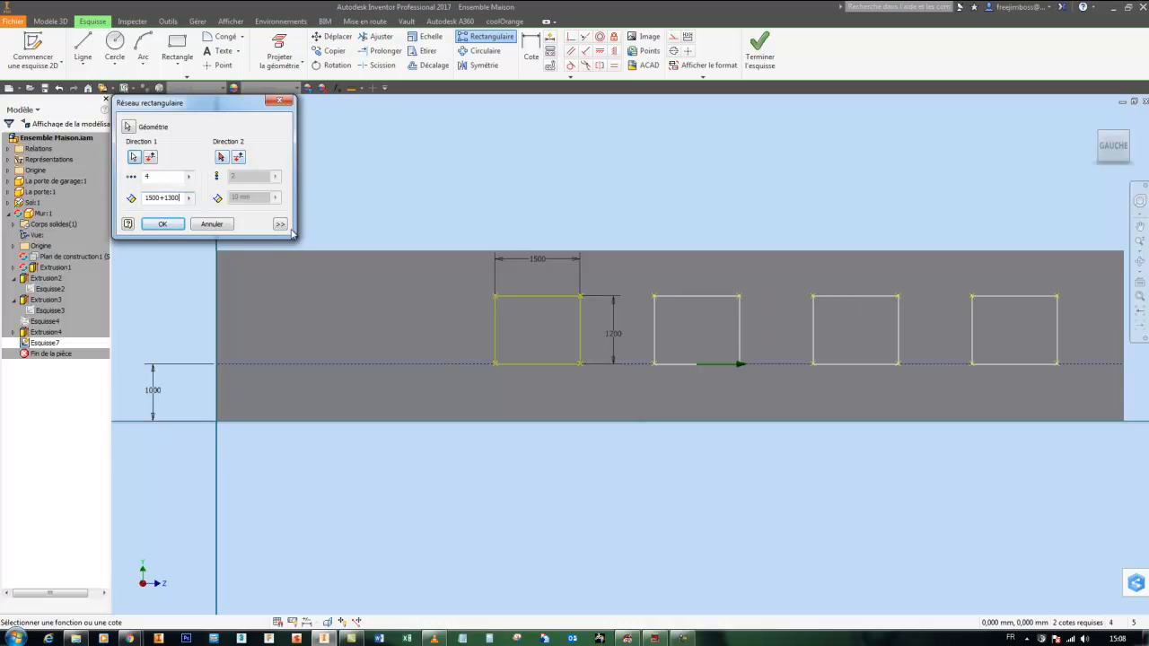
{"action": "left_click", "coordinate": [162, 225]}
Cut the four window rectangles 70 mm into the wall and return to the top-level Ensemble Maison assembly.
{"action": "middle_click_drag", "start_coordinate": [564, 192], "coordinate": [500, 123], "text": "shift"}
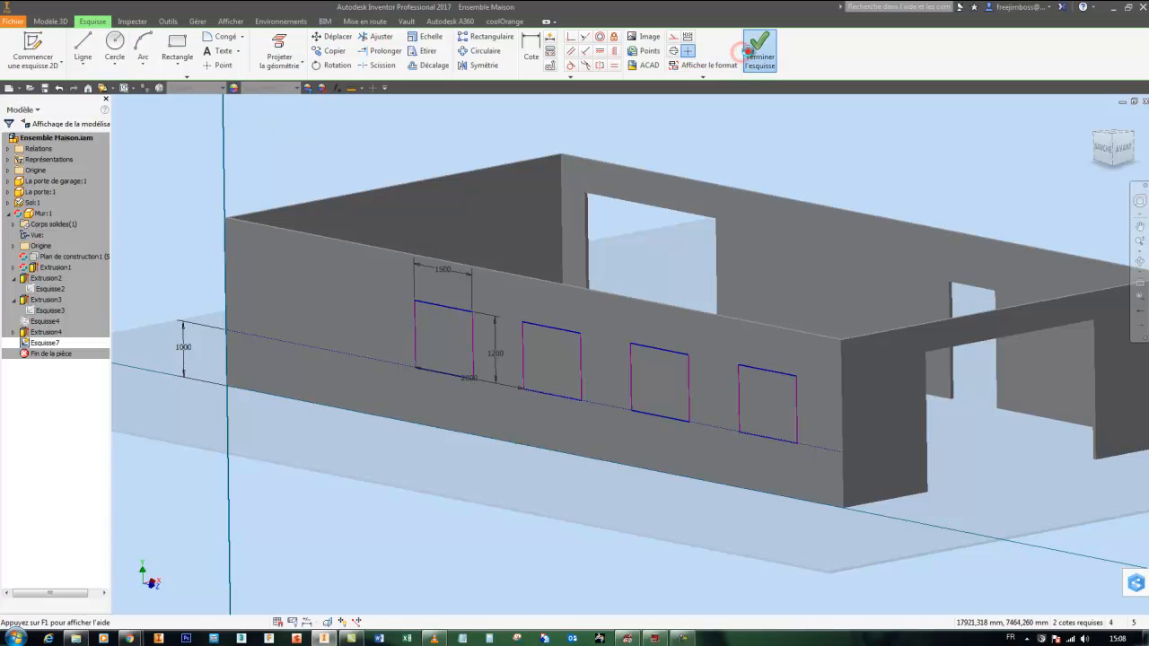
{"action": "left_click", "coordinate": [754, 51]}
{"action": "left_click", "coordinate": [83, 49]}
{"action": "left_click", "coordinate": [430, 331]}
{"action": "left_click", "coordinate": [545, 347]}
{"action": "left_click", "coordinate": [671, 381]}
{"action": "left_click", "coordinate": [773, 401]}
{"action": "left_click", "coordinate": [251, 185]}
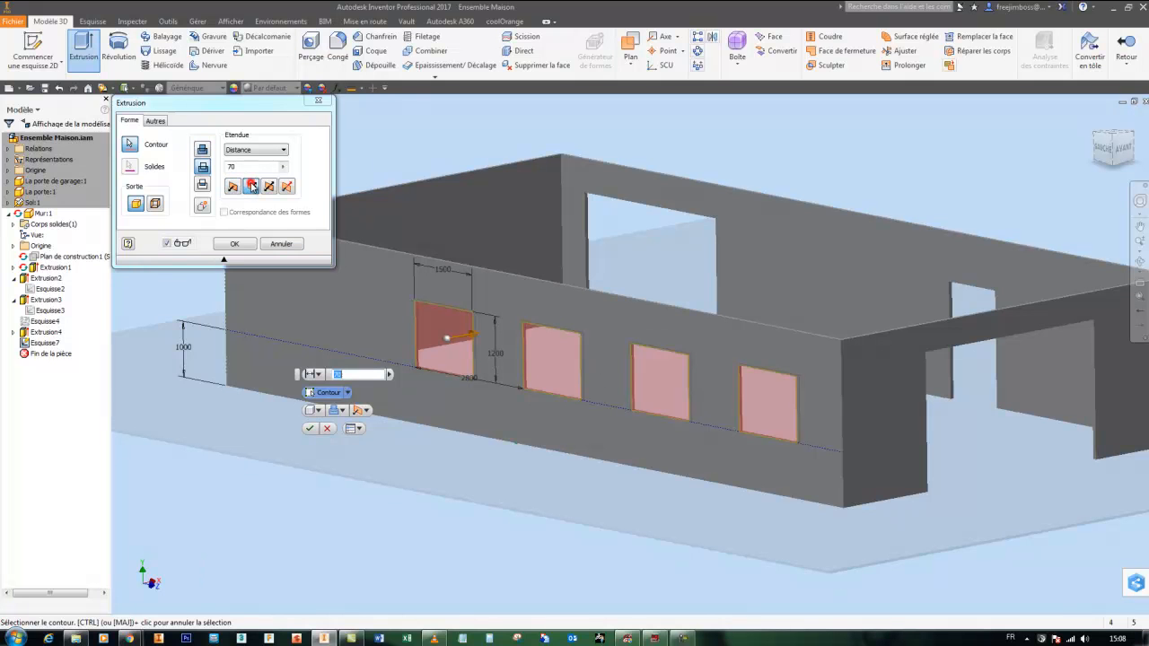
{"action": "left_click", "coordinate": [233, 244]}
{"action": "middle_click_drag", "start_coordinate": [251, 192], "coordinate": [377, 276], "text": "shift"}
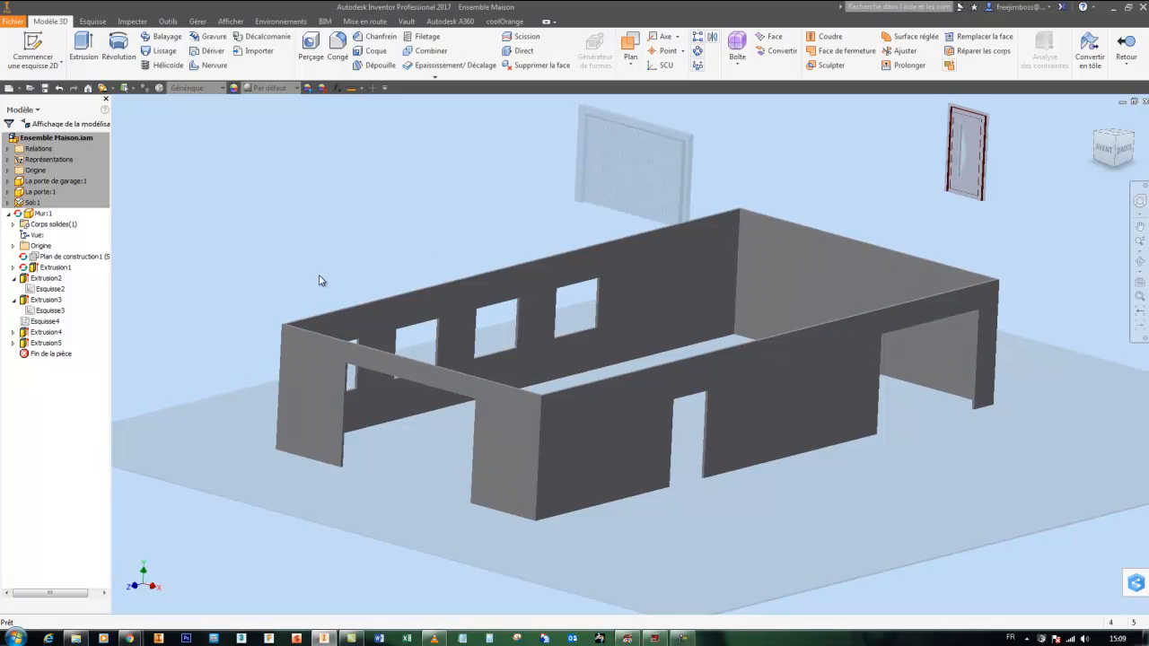
{"action": "double_click", "coordinate": [52, 140]}
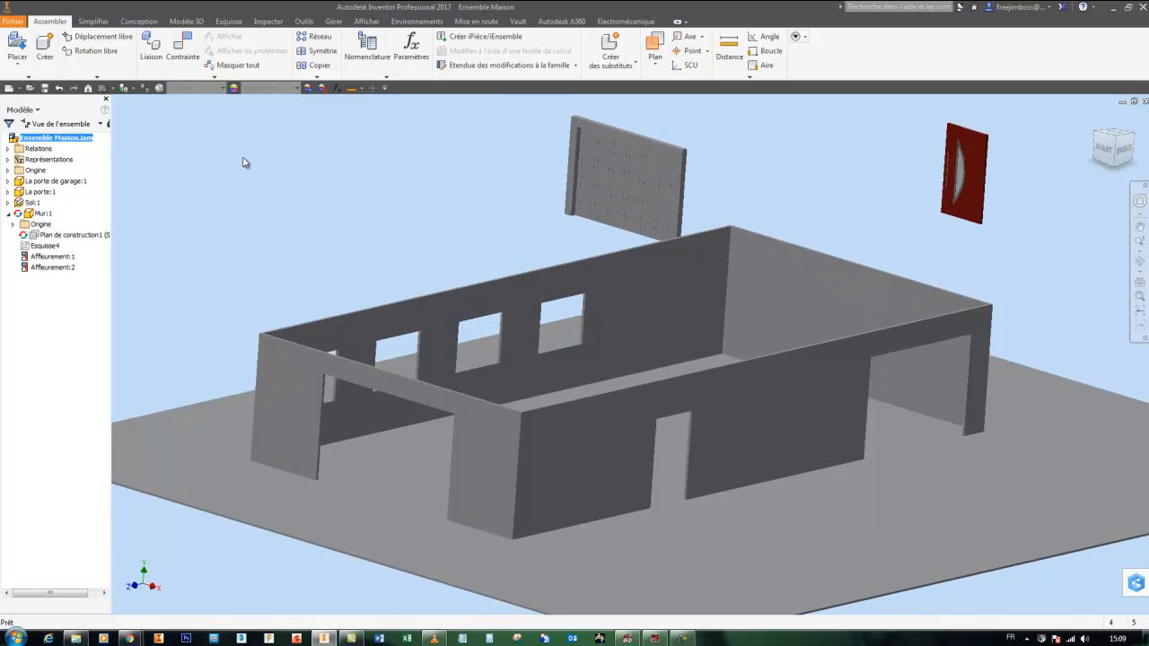
Mate the red entrance door's bottom face to the top of the Sol slab with 0 mm offset.
{"action": "left_click", "coordinate": [195, 55]}
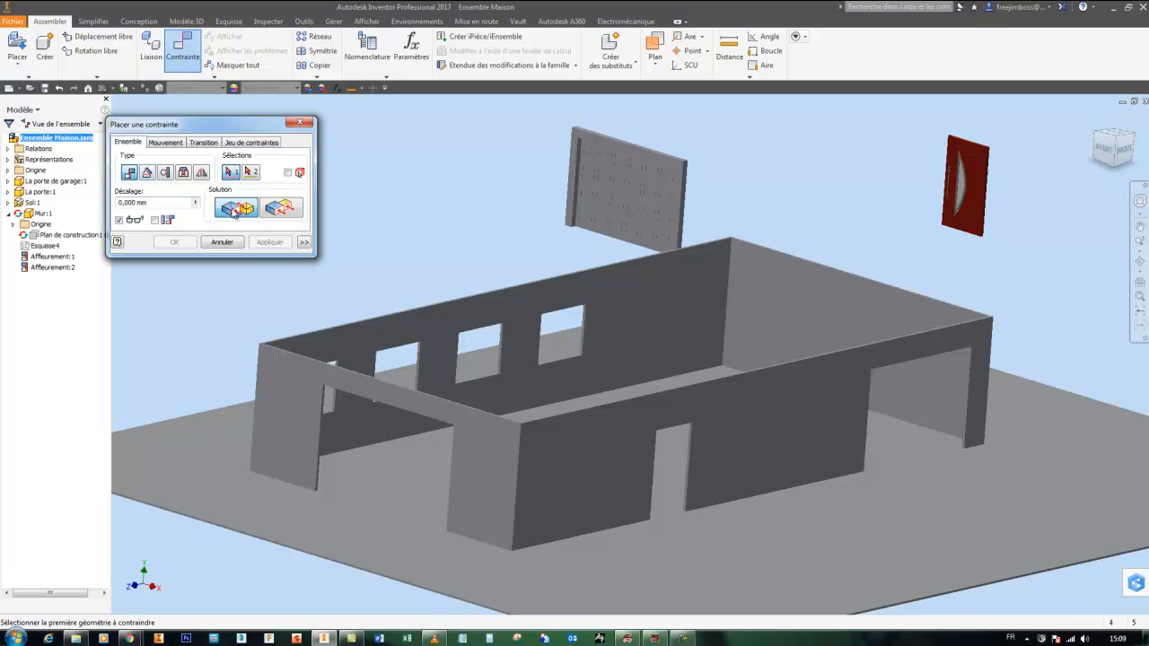
{"action": "middle_click_drag", "start_coordinate": [657, 229], "coordinate": [857, 384], "text": "shift"}
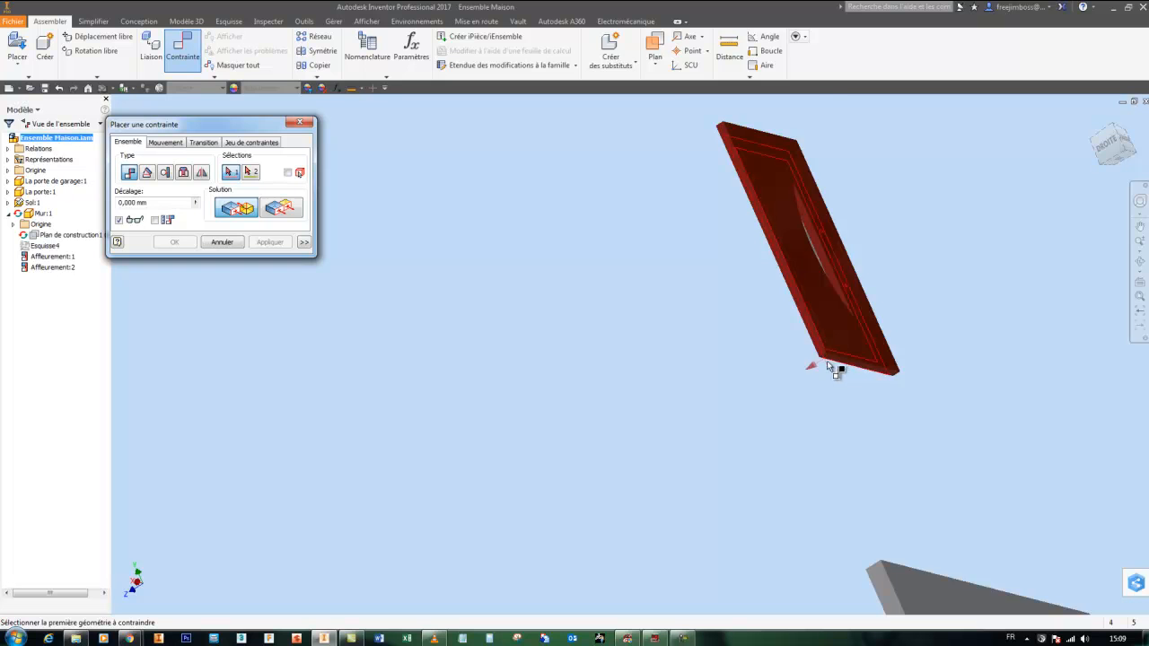
{"action": "scroll", "coordinate": [830, 366], "scroll_direction": "down", "scroll_amount": 3}
{"action": "left_click", "coordinate": [840, 338]}
{"action": "scroll", "coordinate": [807, 368], "scroll_direction": "up", "scroll_amount": 5}
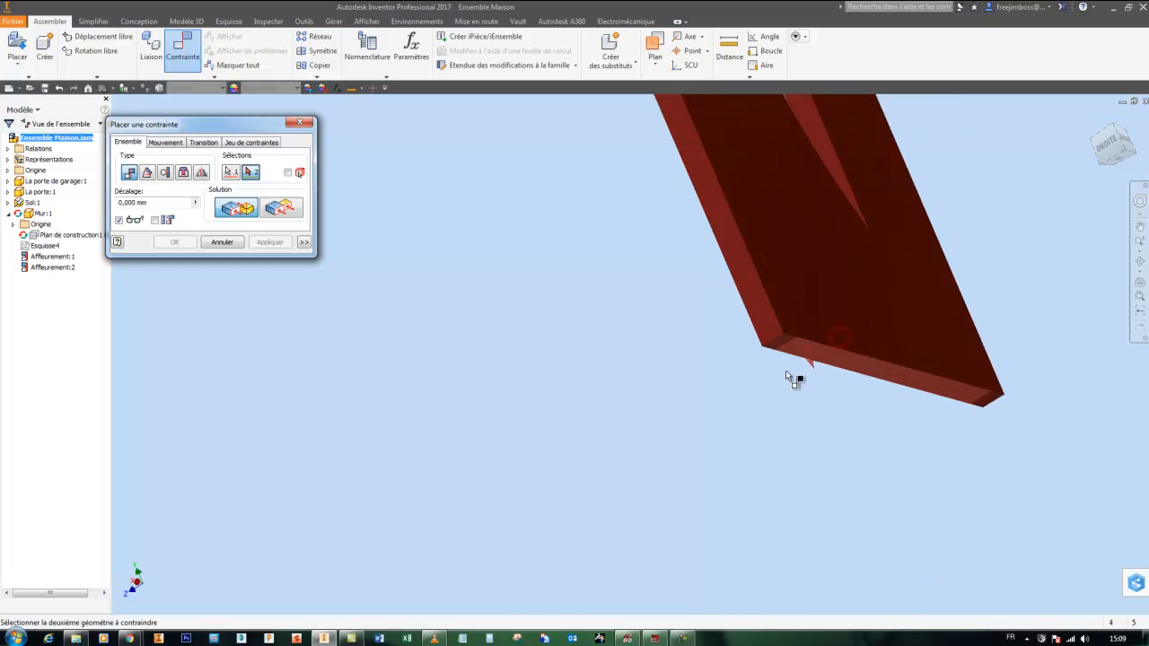
{"action": "middle_click_drag", "start_coordinate": [585, 360], "coordinate": [438, 354], "text": "shift"}
{"action": "scroll", "coordinate": [434, 375], "scroll_direction": "down", "scroll_amount": 5}
{"action": "scroll", "coordinate": [464, 359], "scroll_direction": "down", "scroll_amount": 5}
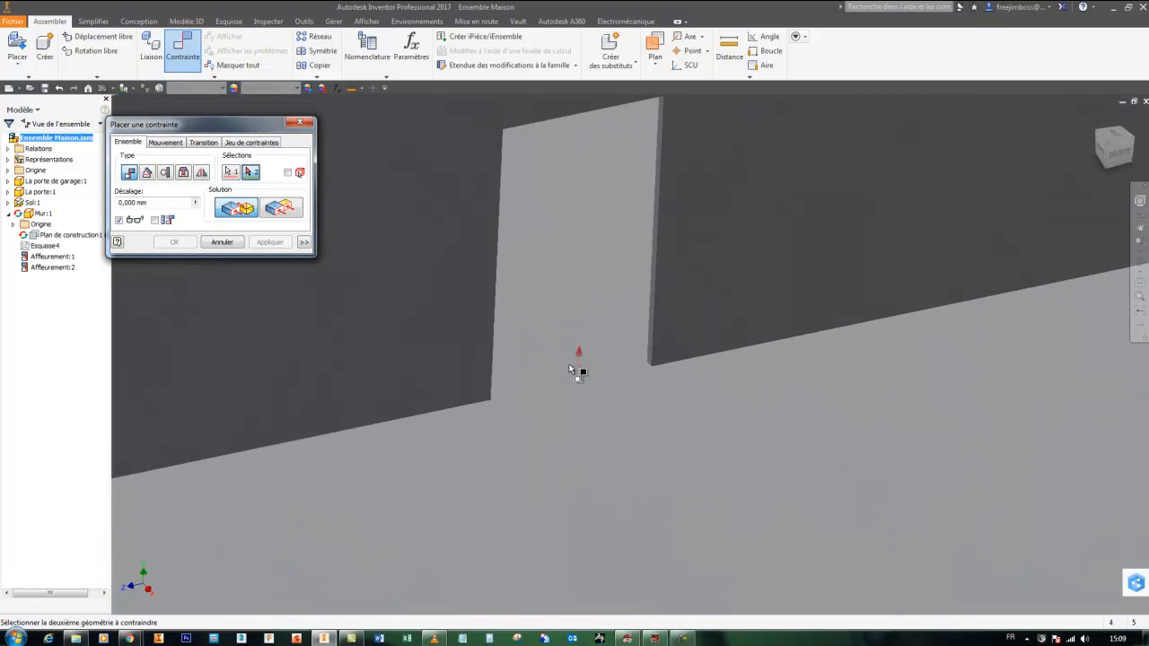
{"action": "left_click", "coordinate": [583, 398]}
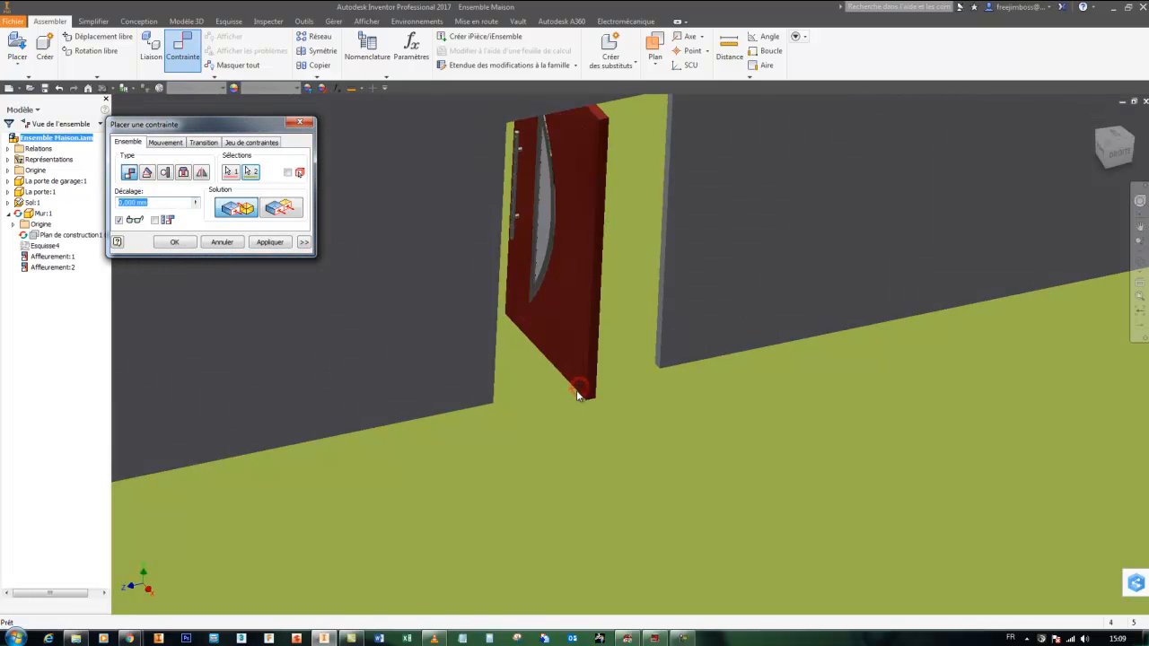
{"action": "left_click", "coordinate": [272, 243]}
Apply a flush constraint between the entrance door's frame face and the outer face of the wall with the door opening.
{"action": "scroll", "coordinate": [549, 397], "scroll_direction": "down", "scroll_amount": 5}
{"action": "middle_click_drag", "start_coordinate": [555, 405], "coordinate": [600, 390], "text": "shift"}
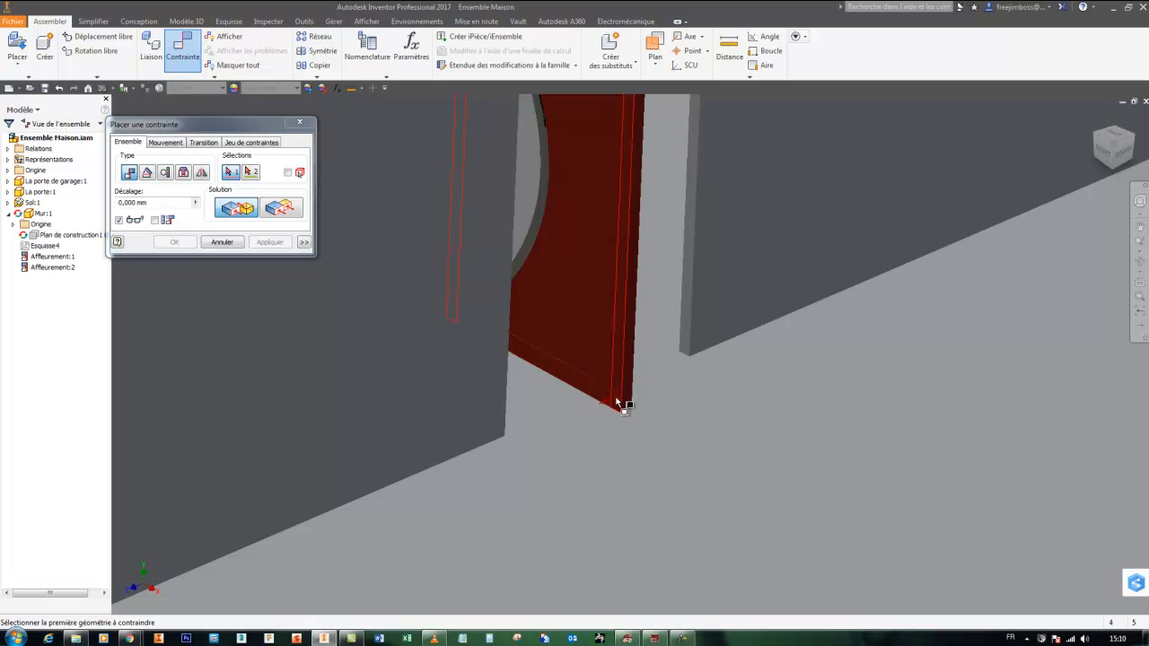
{"action": "left_click", "coordinate": [617, 406]}
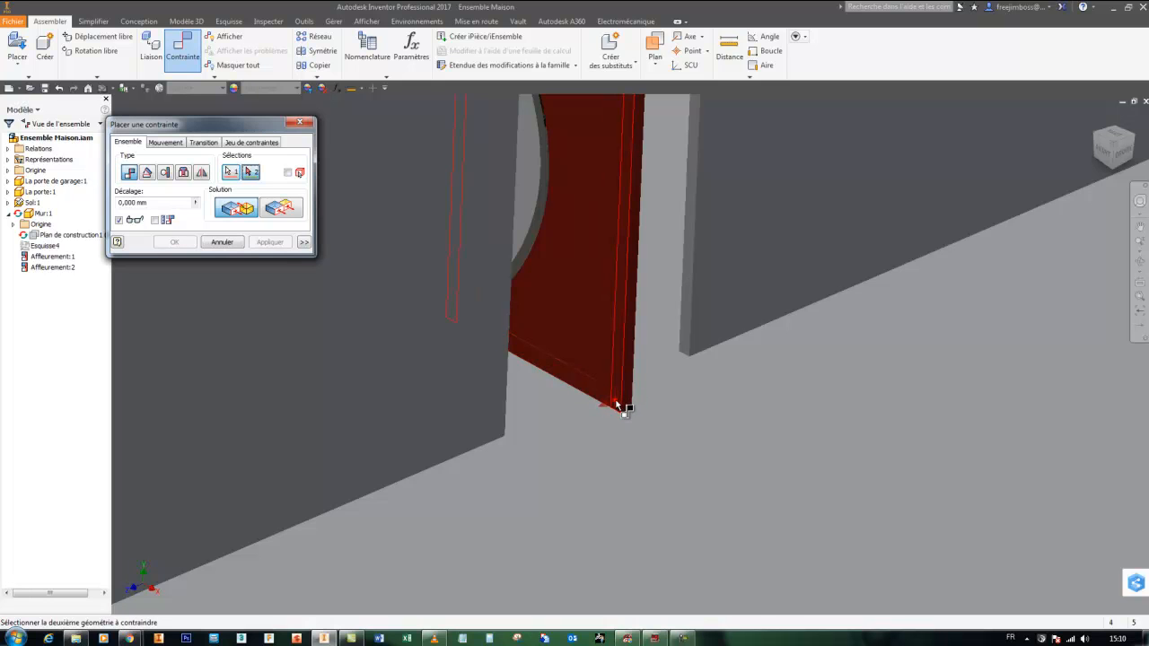
{"action": "left_click", "coordinate": [281, 210]}
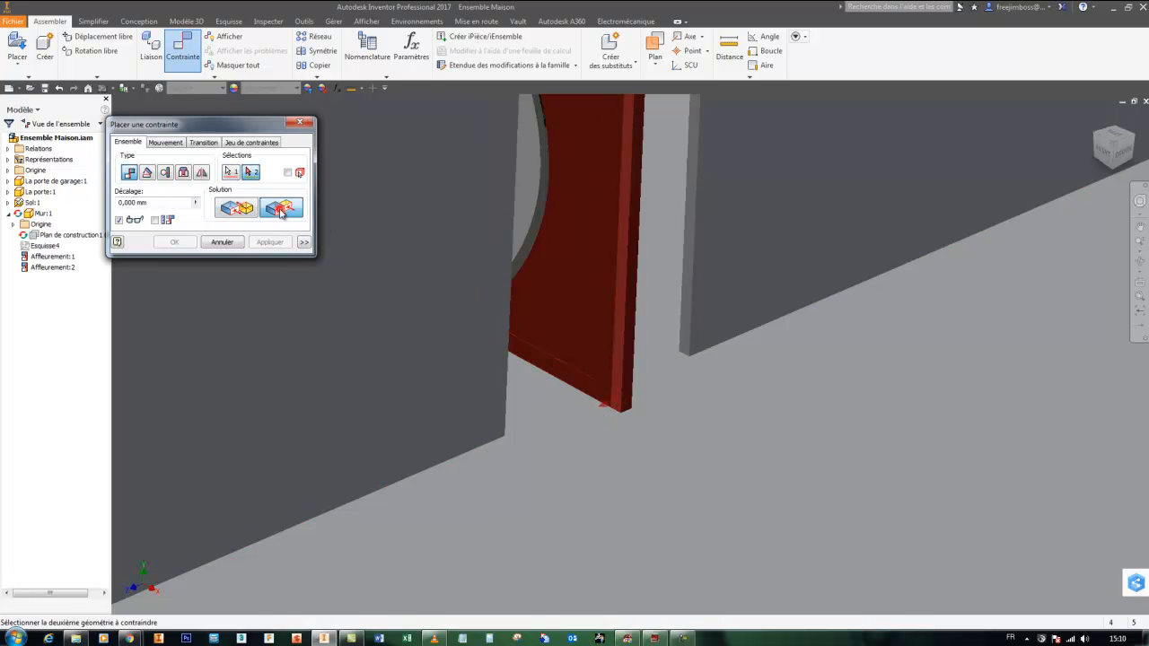
{"action": "left_click", "coordinate": [717, 334]}
{"action": "left_click", "coordinate": [254, 244]}
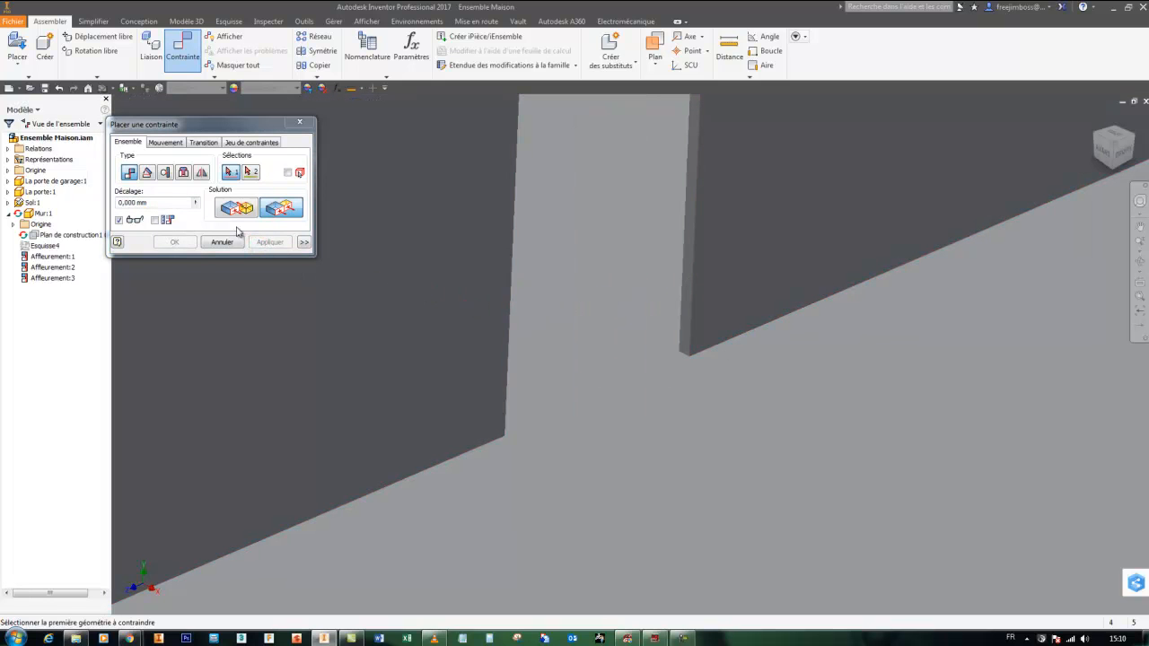
{"action": "left_click", "coordinate": [300, 122]}
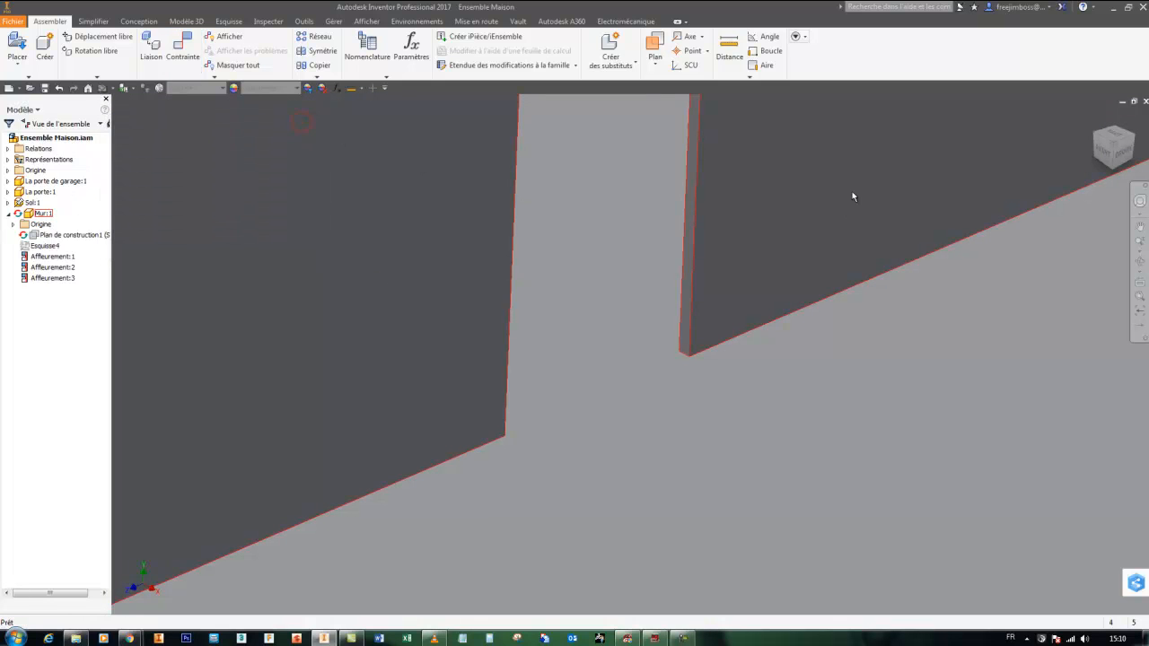
Mate the entrance door's handle-side edge face to the facing jamb of the door opening with 0 mm offset.
{"action": "left_click", "coordinate": [1128, 157]}
{"action": "left_click_drag", "start_coordinate": [425, 360], "coordinate": [673, 365]}
{"action": "middle_click_drag", "start_coordinate": [678, 366], "coordinate": [916, 598], "text": "shift"}
{"action": "scroll", "coordinate": [662, 392], "scroll_direction": "up", "scroll_amount": 5}
{"action": "left_click", "coordinate": [912, 593]}
{"action": "scroll", "coordinate": [808, 493], "scroll_direction": "up", "scroll_amount": 4}
{"action": "scroll", "coordinate": [798, 486], "scroll_direction": "up", "scroll_amount": 3}
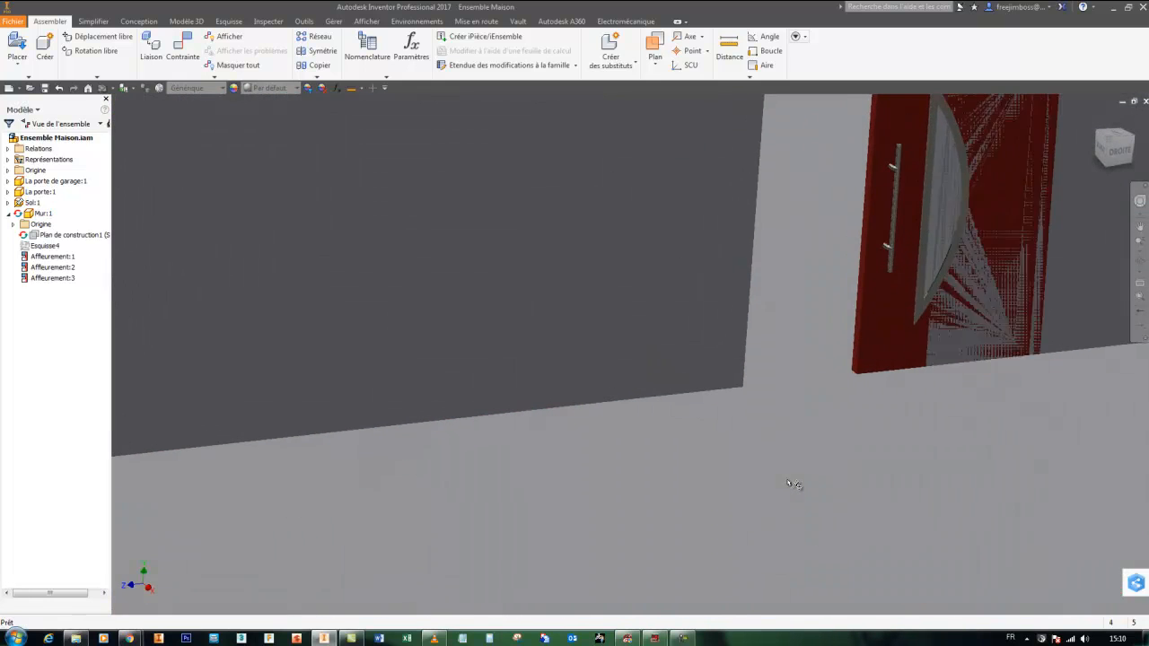
{"action": "left_click", "coordinate": [194, 54]}
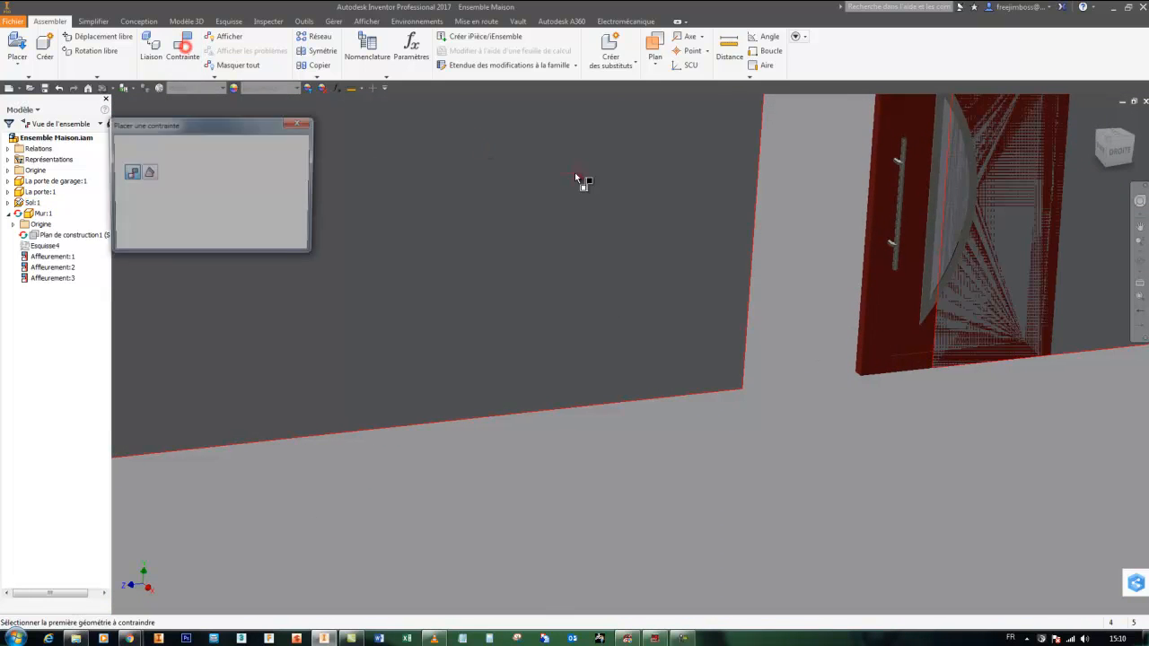
{"action": "scroll", "coordinate": [834, 321], "scroll_direction": "up", "scroll_amount": 5}
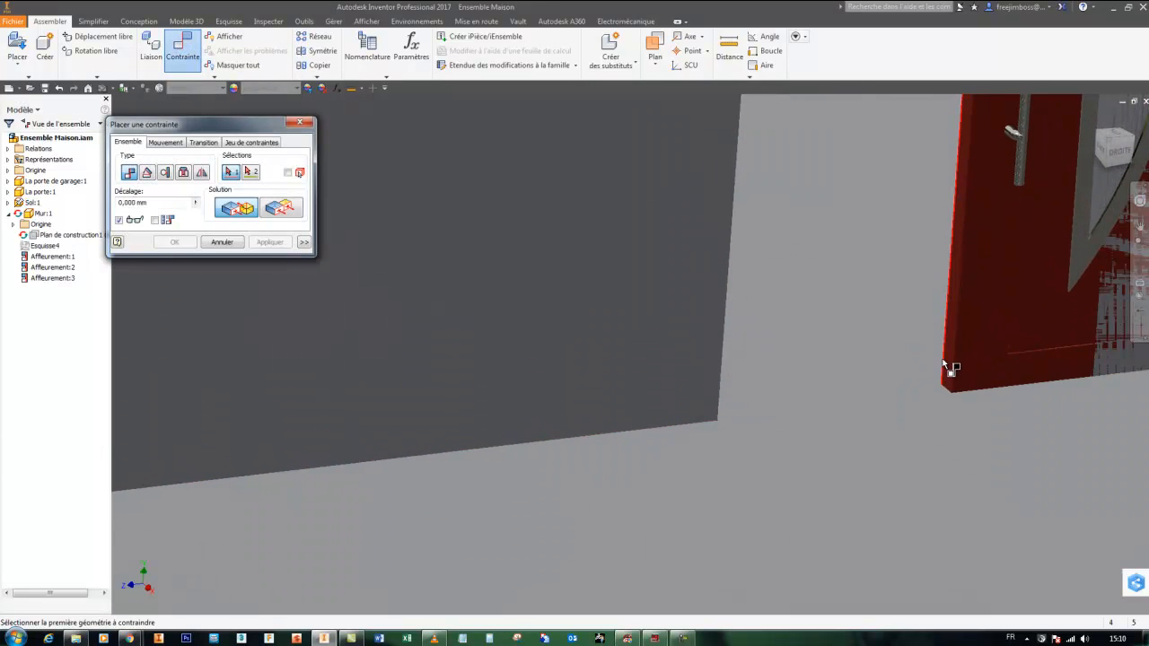
{"action": "left_click", "coordinate": [948, 359]}
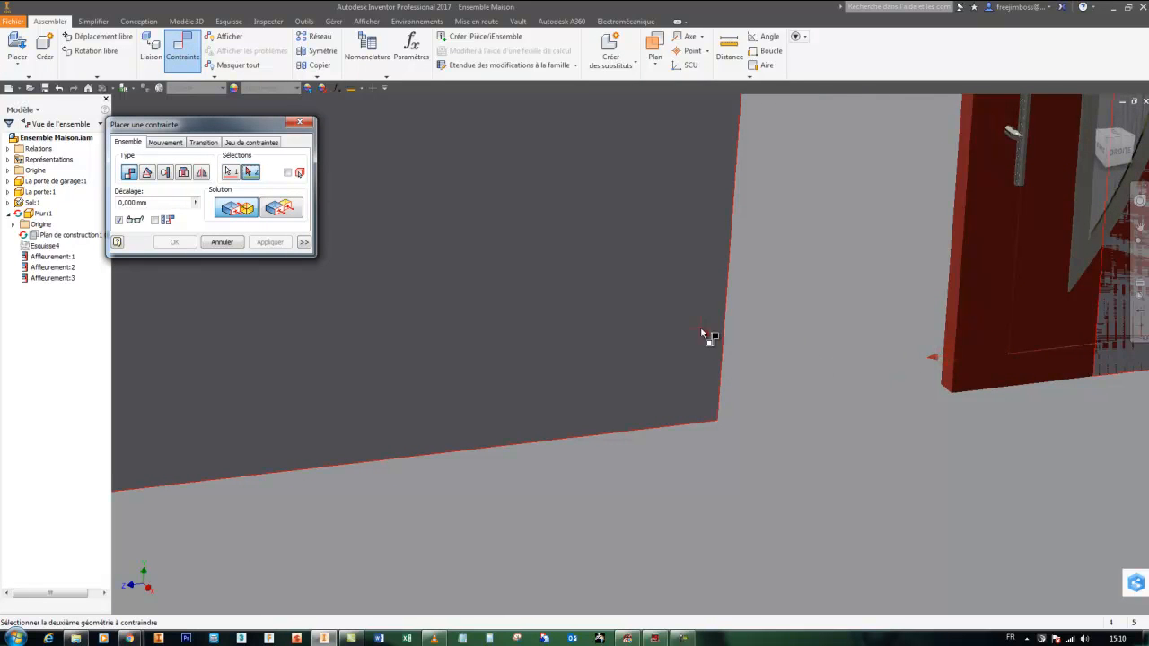
{"action": "middle_click_drag", "start_coordinate": [398, 222], "coordinate": [739, 352], "text": "shift"}
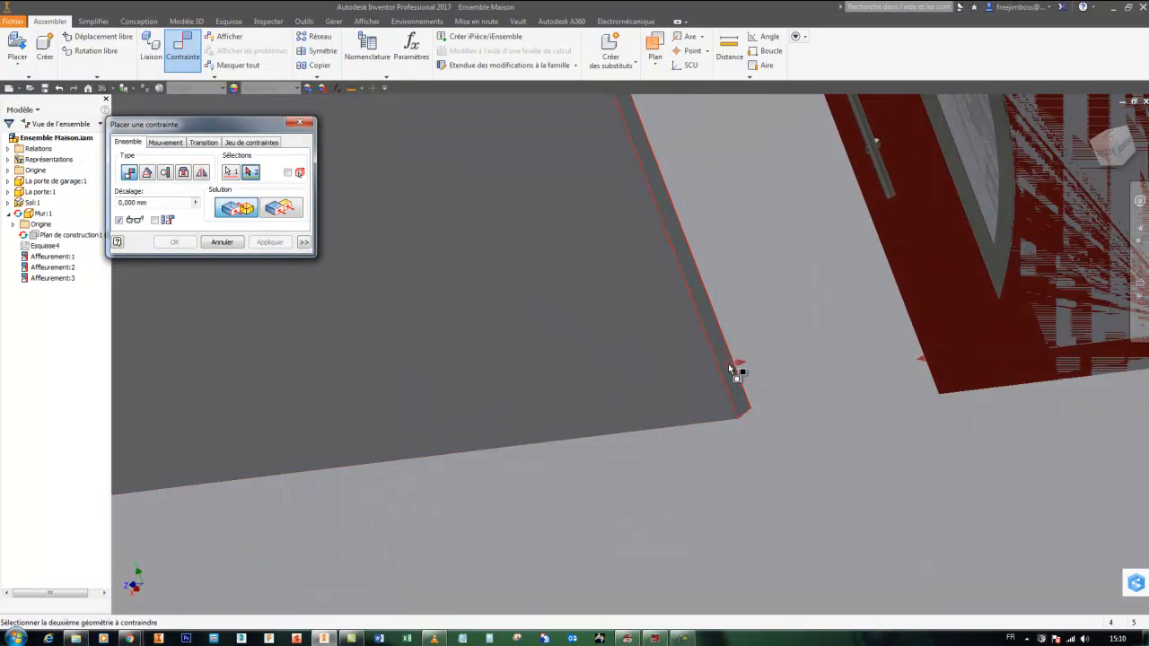
{"action": "left_click", "coordinate": [728, 364]}
{"action": "left_click", "coordinate": [173, 243]}
Mate the garage door's bottom face to the top of the Sol slab with 0 mm offset.
{"action": "scroll", "coordinate": [428, 274], "scroll_direction": "down", "scroll_amount": 3}
{"action": "scroll", "coordinate": [670, 339], "scroll_direction": "down", "scroll_amount": 3}
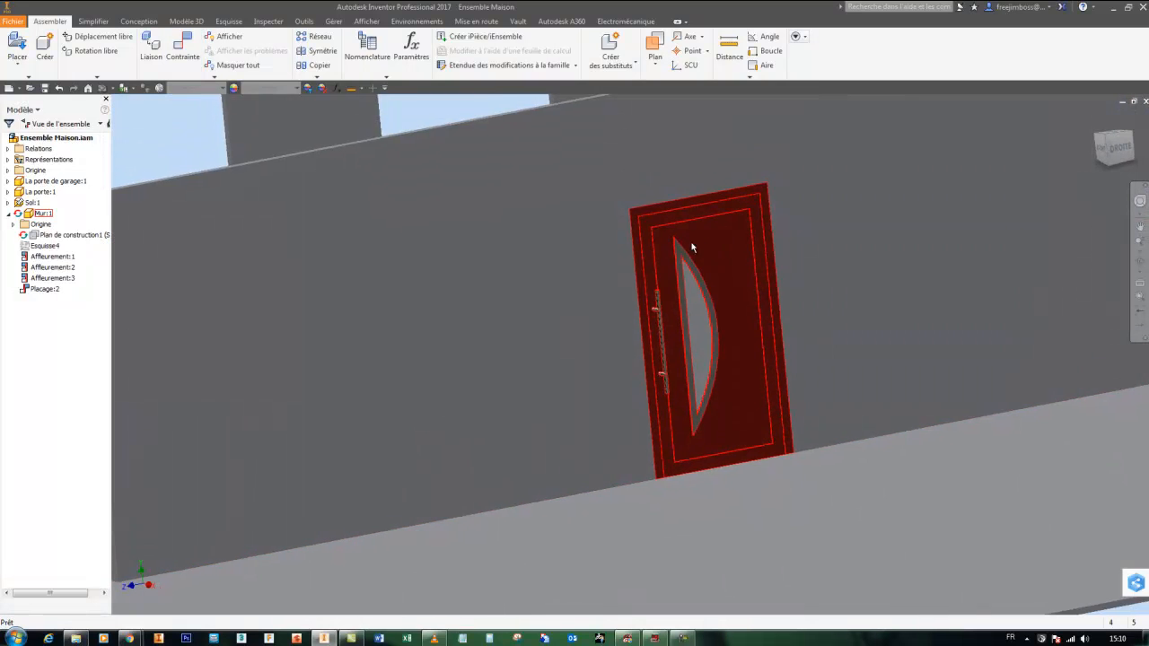
{"action": "middle_click_drag", "start_coordinate": [692, 238], "coordinate": [893, 203], "text": "shift"}
{"action": "left_click", "coordinate": [183, 45]}
{"action": "middle_click_drag", "start_coordinate": [628, 269], "coordinate": [614, 481], "text": "shift"}
{"action": "left_click", "coordinate": [805, 397]}
{"action": "left_click", "coordinate": [634, 489]}
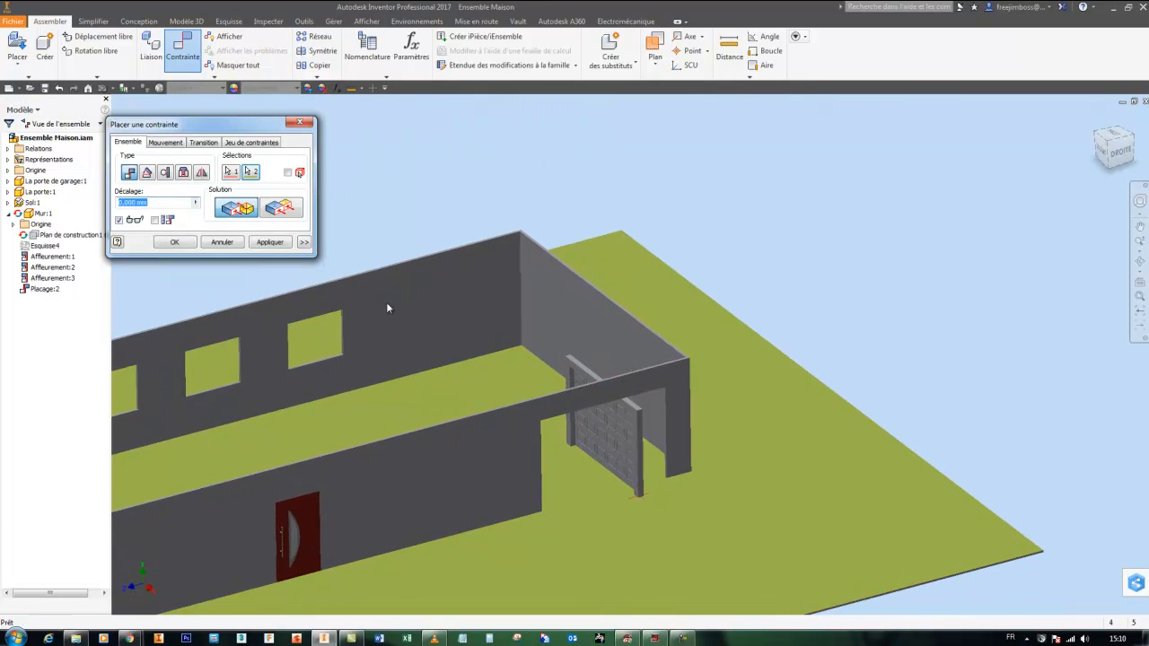
{"action": "left_click", "coordinate": [272, 242]}
Apply a flush constraint with 0 mm offset between the garage door's panel face and the outer face of the wall containing its opening.
{"action": "scroll", "coordinate": [646, 492], "scroll_direction": "down", "scroll_amount": 5}
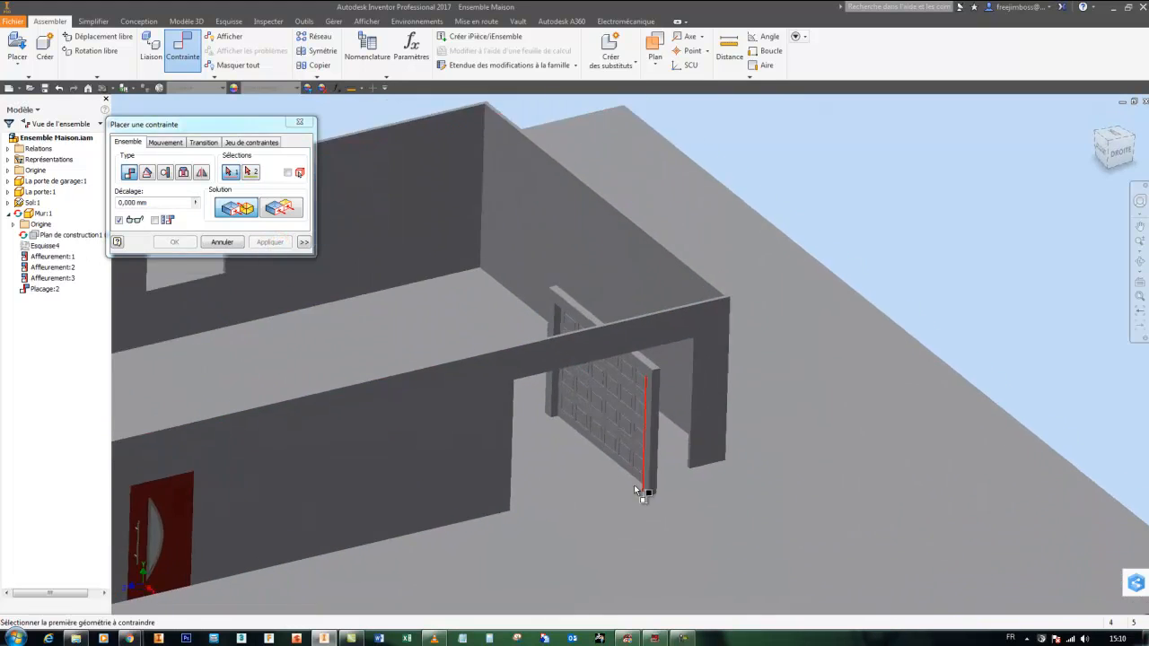
{"action": "scroll", "coordinate": [669, 475], "scroll_direction": "down", "scroll_amount": 3}
{"action": "scroll", "coordinate": [678, 436], "scroll_direction": "down", "scroll_amount": 2}
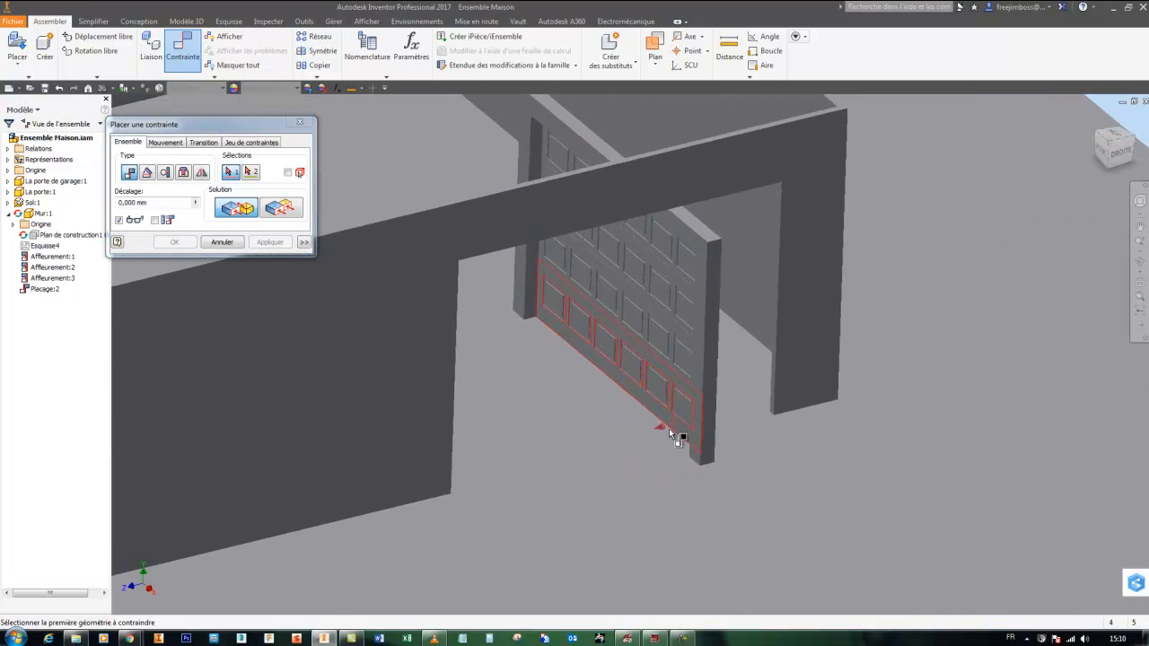
{"action": "scroll", "coordinate": [666, 420], "scroll_direction": "down", "scroll_amount": 2}
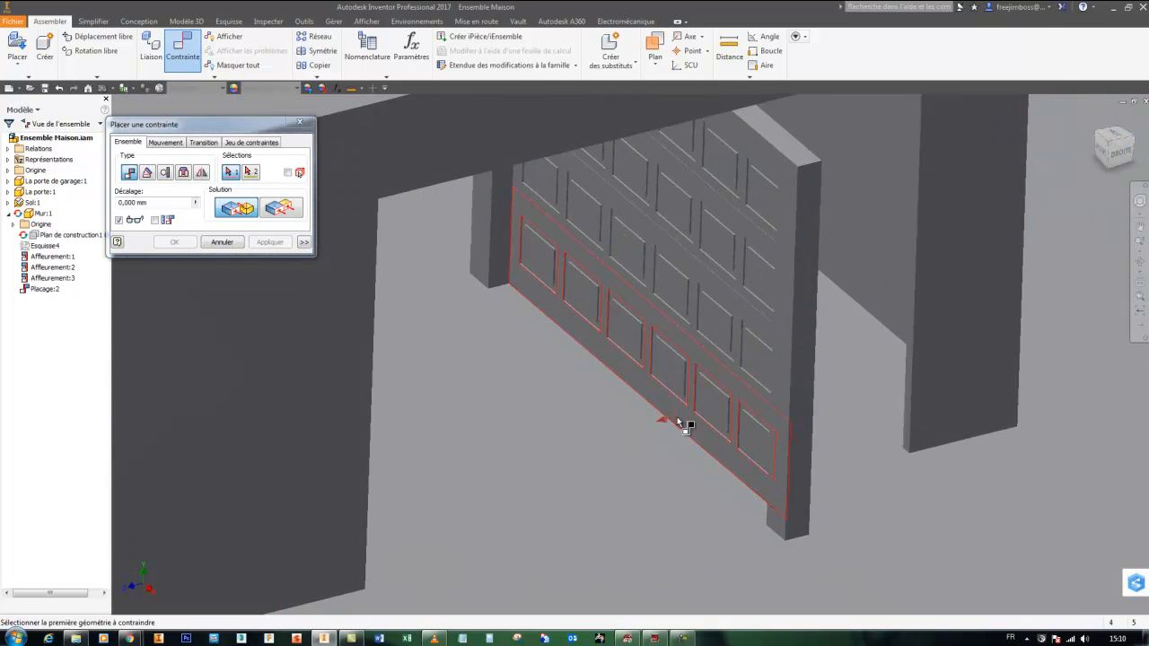
{"action": "left_click", "coordinate": [678, 419]}
{"action": "scroll", "coordinate": [665, 431], "scroll_direction": "up", "scroll_amount": 1}
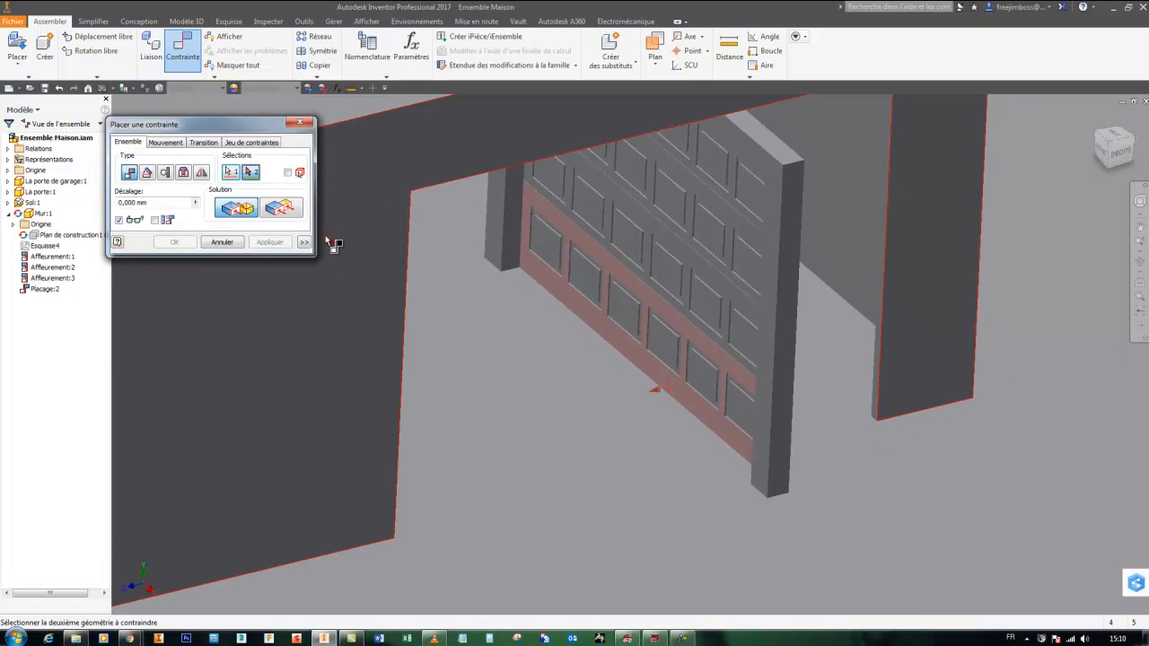
{"action": "left_click", "coordinate": [300, 209]}
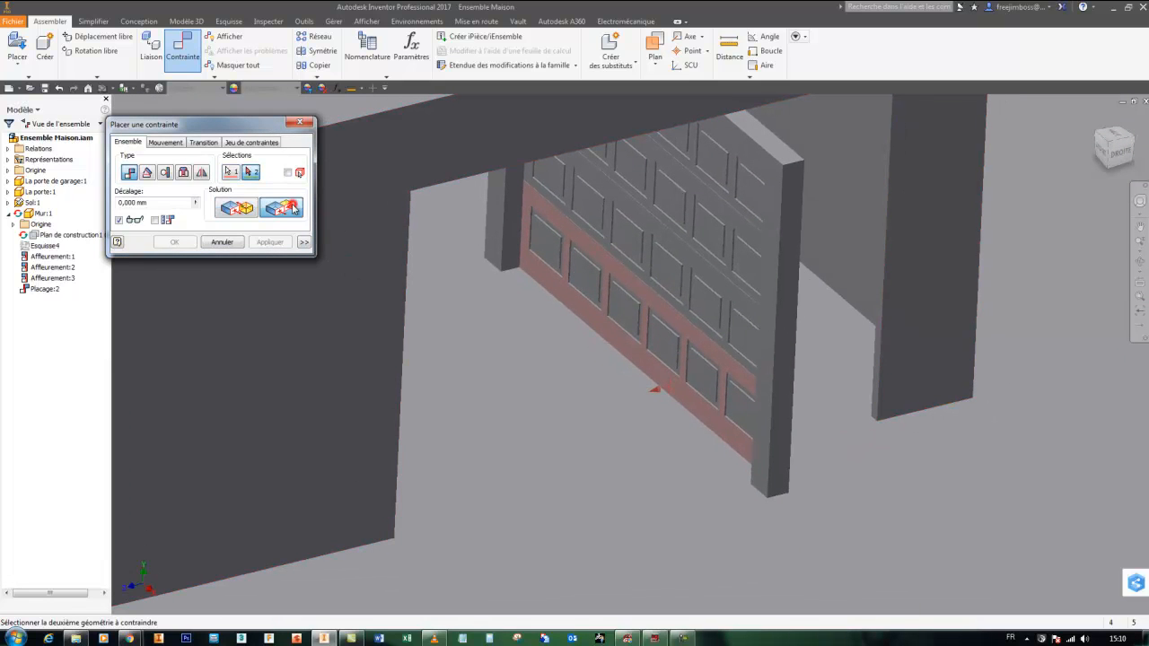
{"action": "left_click", "coordinate": [904, 407]}
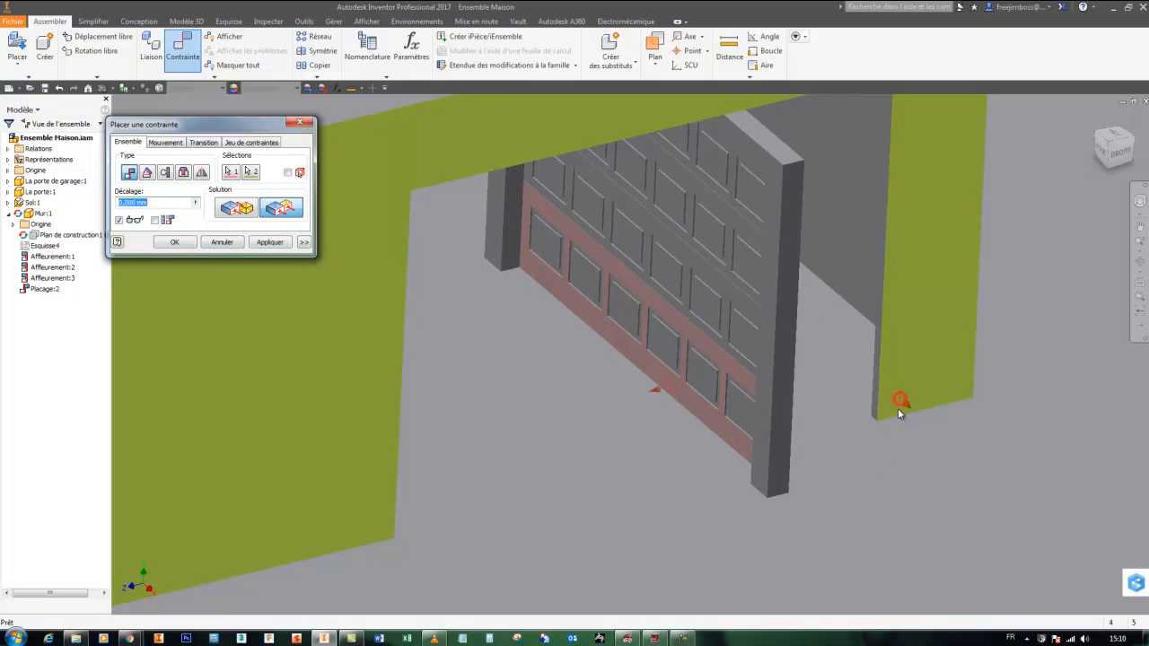
{"action": "left_click", "coordinate": [269, 243]}
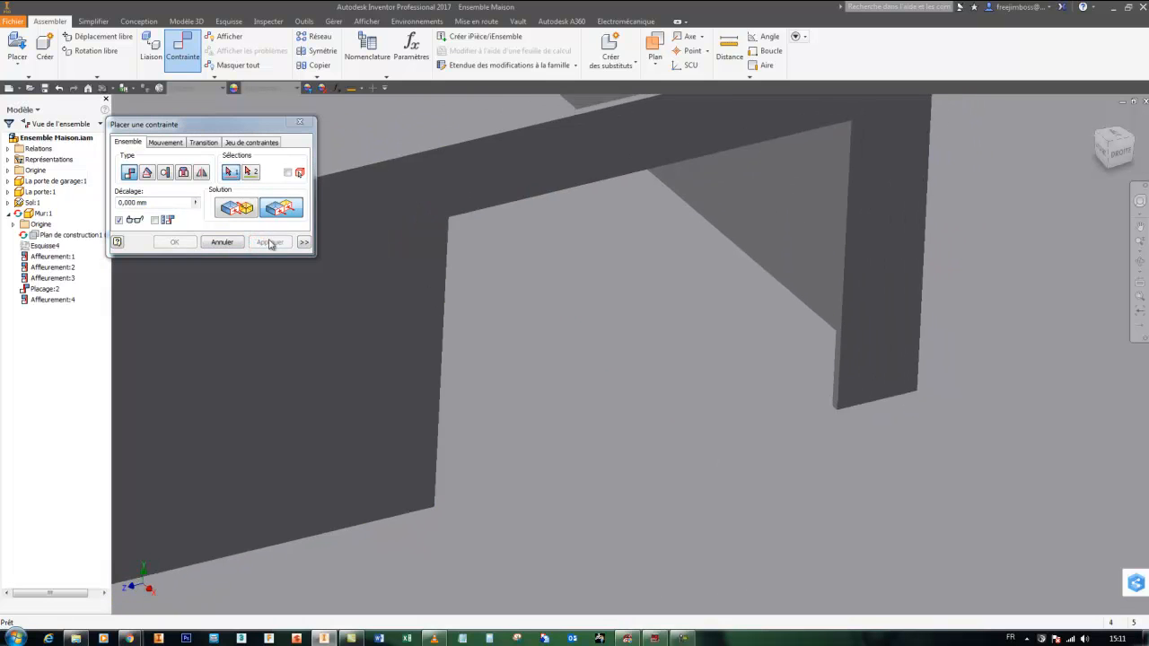
{"action": "left_click", "coordinate": [299, 122]}
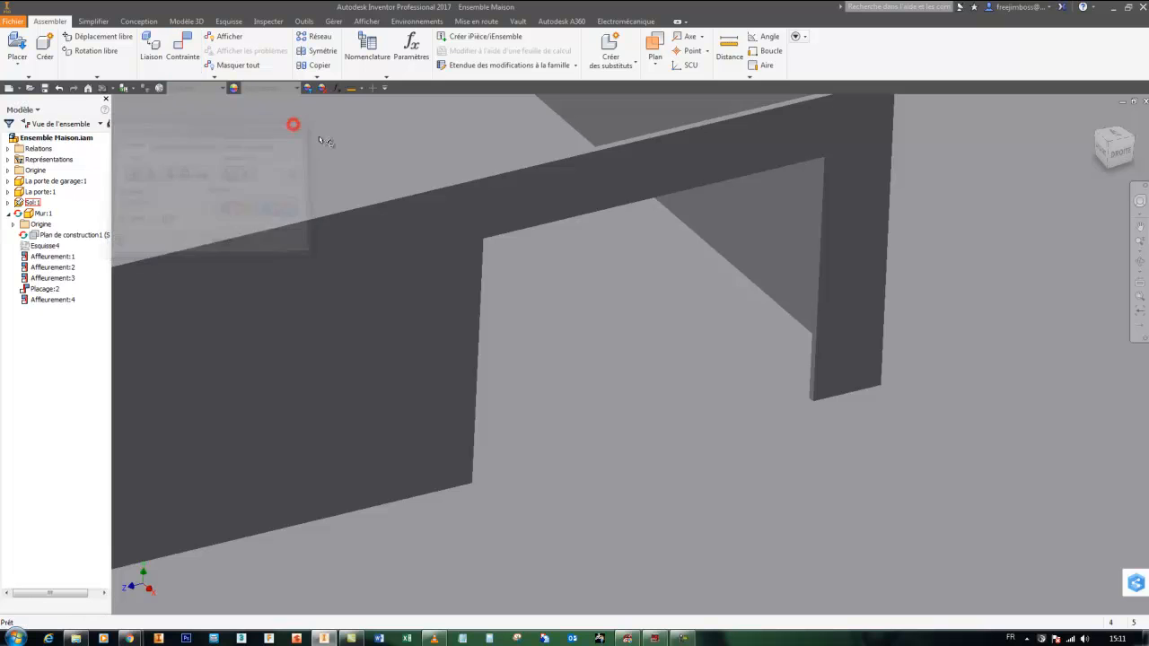
Slide the garage door along the front wall into the area of its opening.
{"action": "left_click_drag", "start_coordinate": [1113, 146], "coordinate": [1054, 186]}
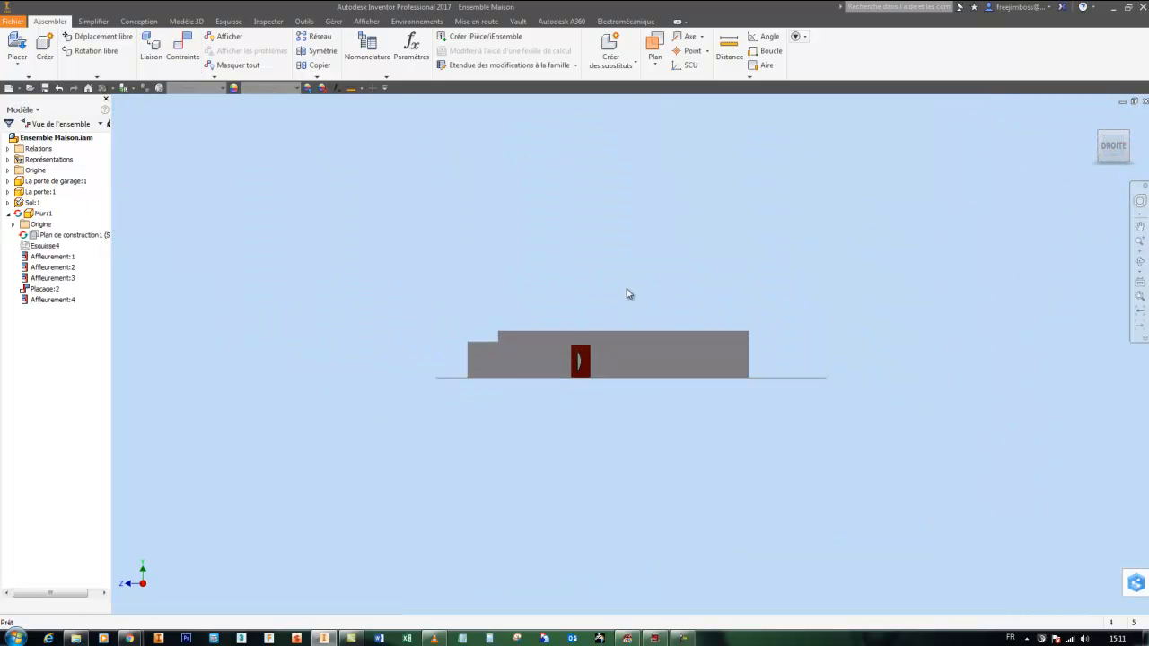
{"action": "left_click_drag", "start_coordinate": [486, 354], "coordinate": [682, 360]}
{"action": "key", "text": "F6"}
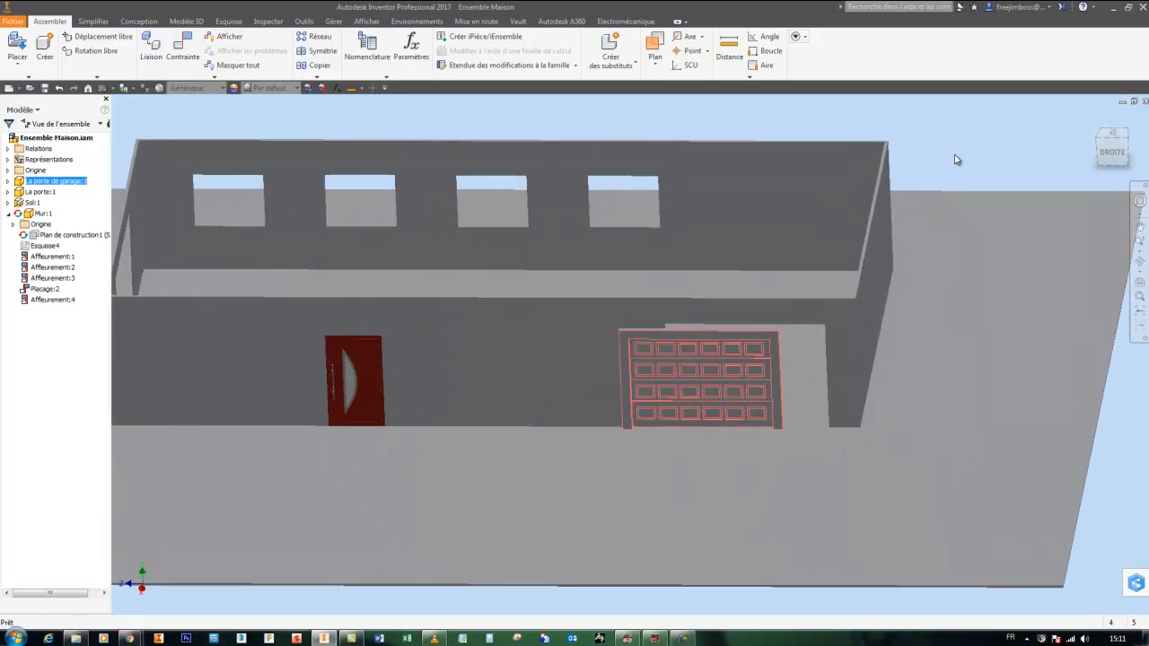
Mate the garage door's outer side edge face to the jamb nearest the house corner with 0 mm offset.
{"action": "left_click", "coordinate": [183, 47]}
{"action": "scroll", "coordinate": [677, 371], "scroll_direction": "up", "scroll_amount": 8}
{"action": "scroll", "coordinate": [709, 336], "scroll_direction": "up", "scroll_amount": 1}
{"action": "left_click", "coordinate": [701, 337]}
{"action": "middle_click_drag", "start_coordinate": [682, 380], "coordinate": [826, 350], "text": "shift"}
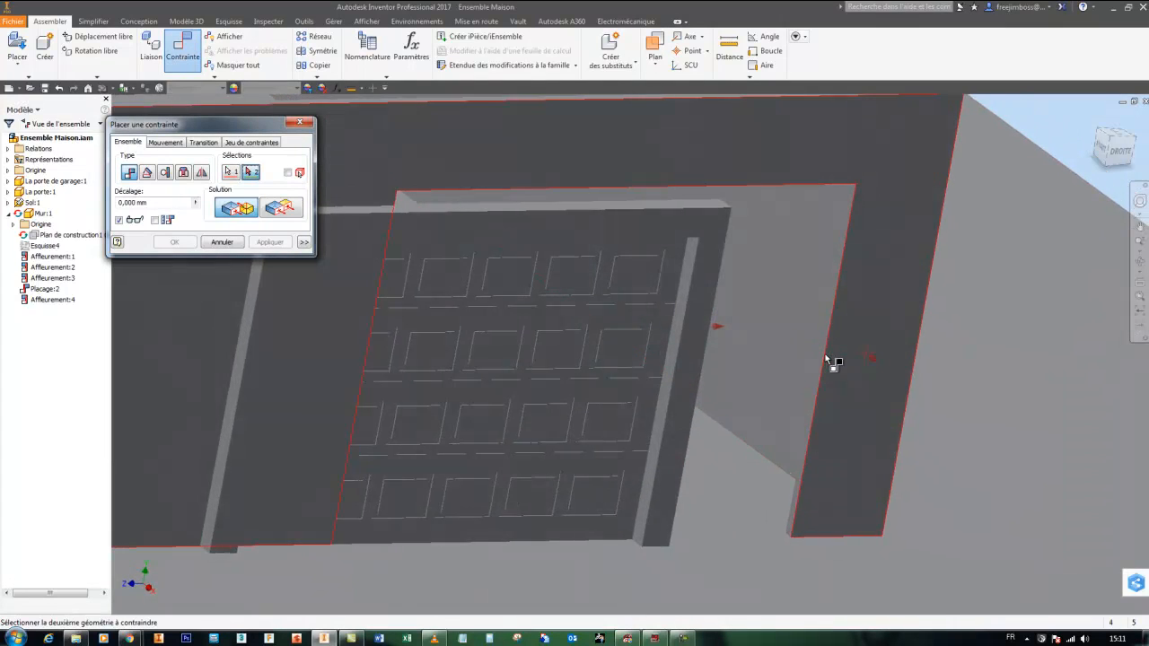
{"action": "scroll", "coordinate": [824, 363], "scroll_direction": "up", "scroll_amount": 5}
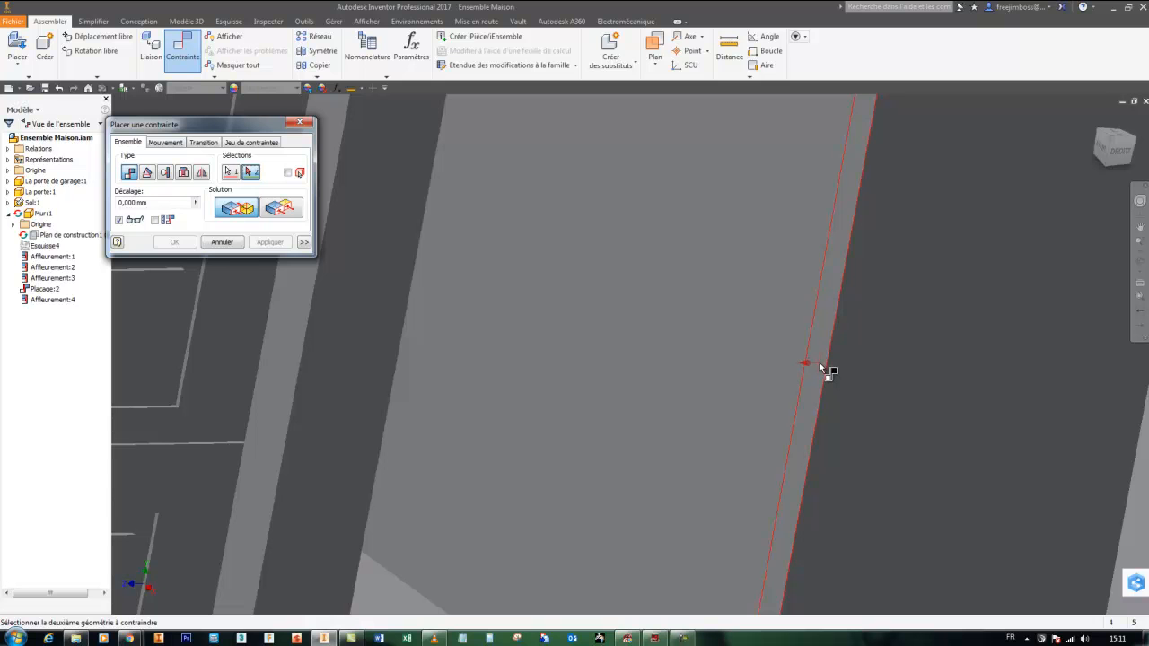
{"action": "left_click", "coordinate": [818, 364]}
{"action": "left_click", "coordinate": [175, 242]}
{"action": "scroll", "coordinate": [287, 256], "scroll_direction": "down", "scroll_amount": 10}
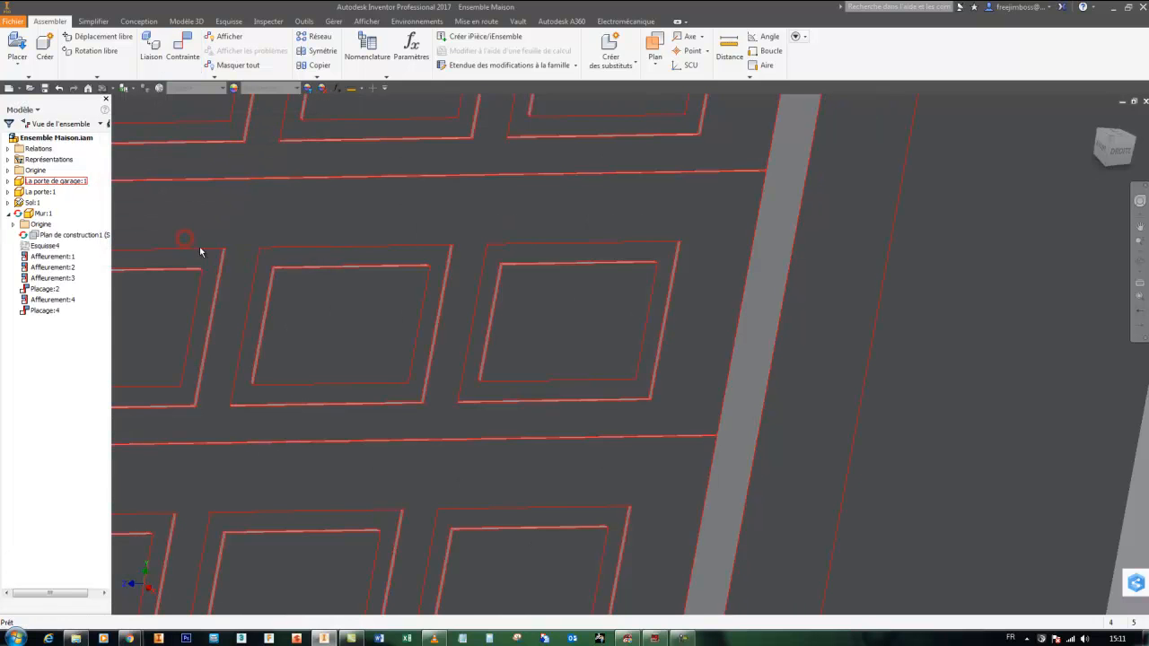
Measure the gap above the garage door at the upper corner of its wall opening.
{"action": "middle_click_drag", "start_coordinate": [288, 247], "coordinate": [367, 218], "text": "shift"}
{"action": "middle_click_drag", "start_coordinate": [700, 244], "coordinate": [782, 619], "text": "shift"}
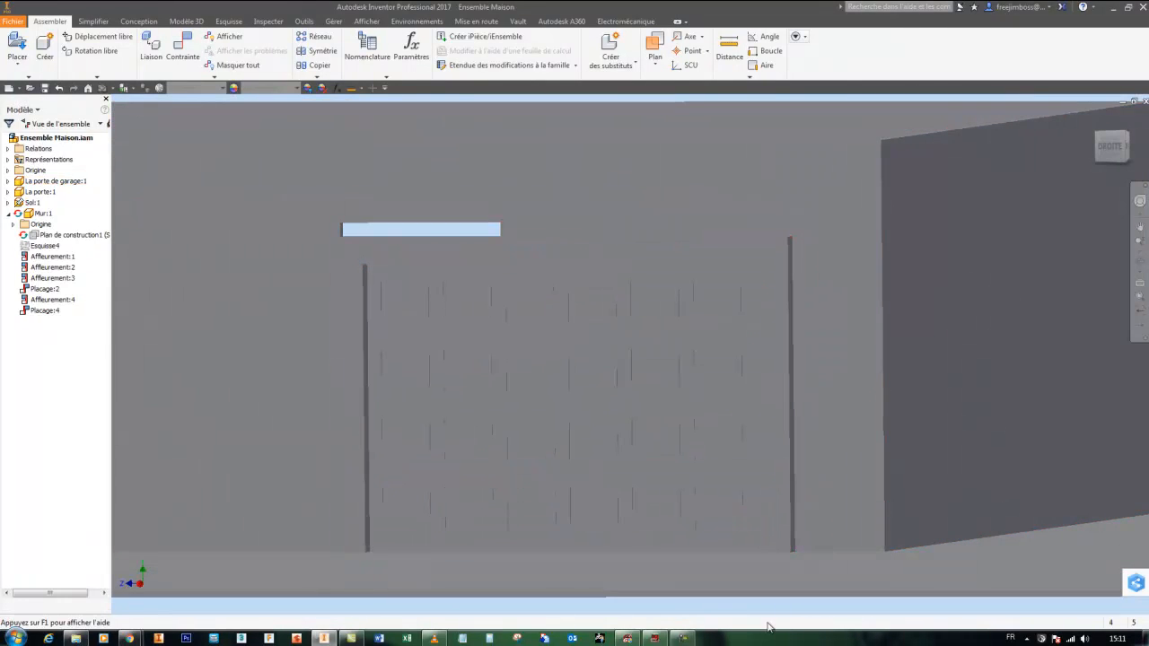
{"action": "middle_click_drag", "start_coordinate": [609, 572], "coordinate": [351, 94], "text": "shift"}
{"action": "left_click", "coordinate": [351, 91]}
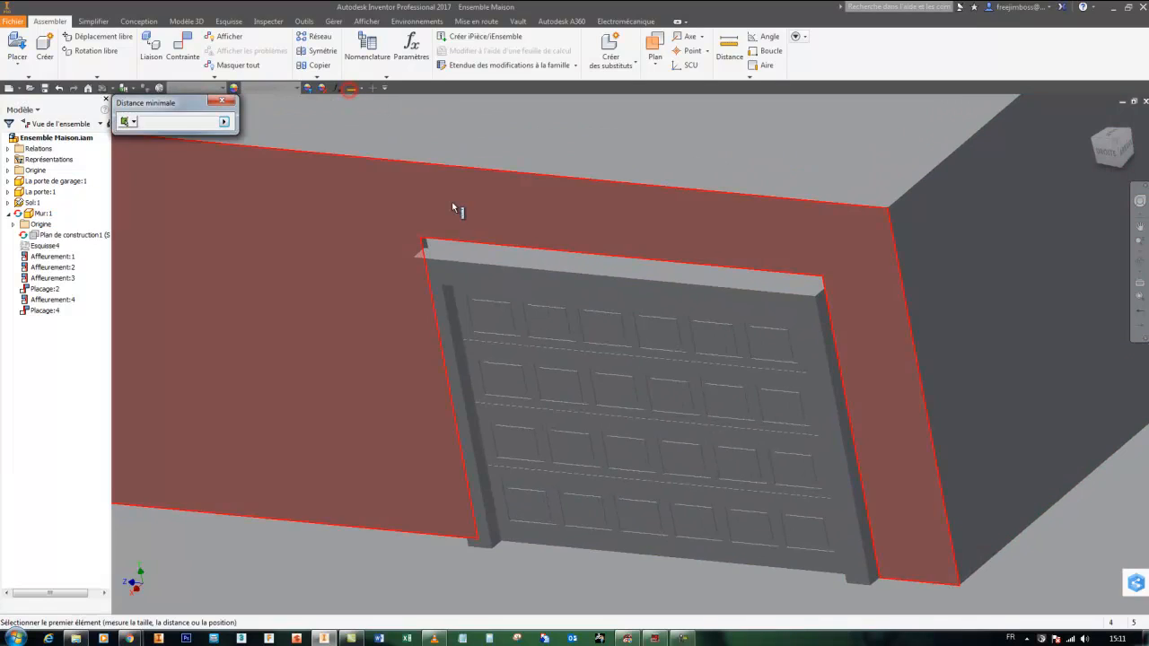
{"action": "left_click", "coordinate": [437, 238]}
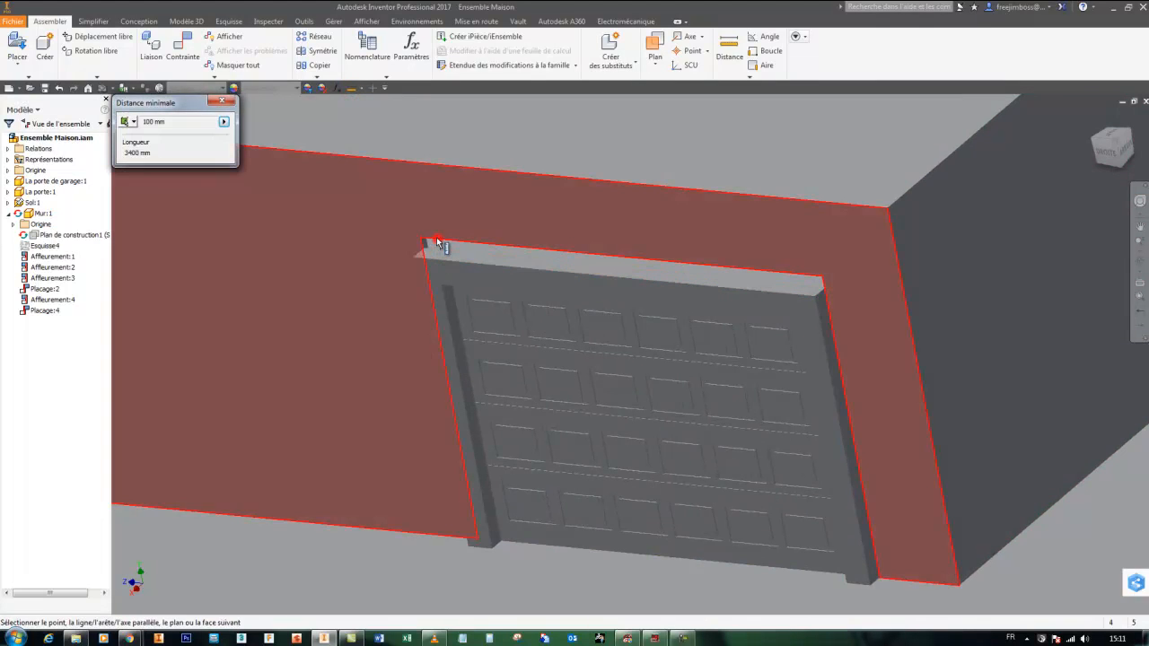
{"action": "left_click", "coordinate": [222, 101]}
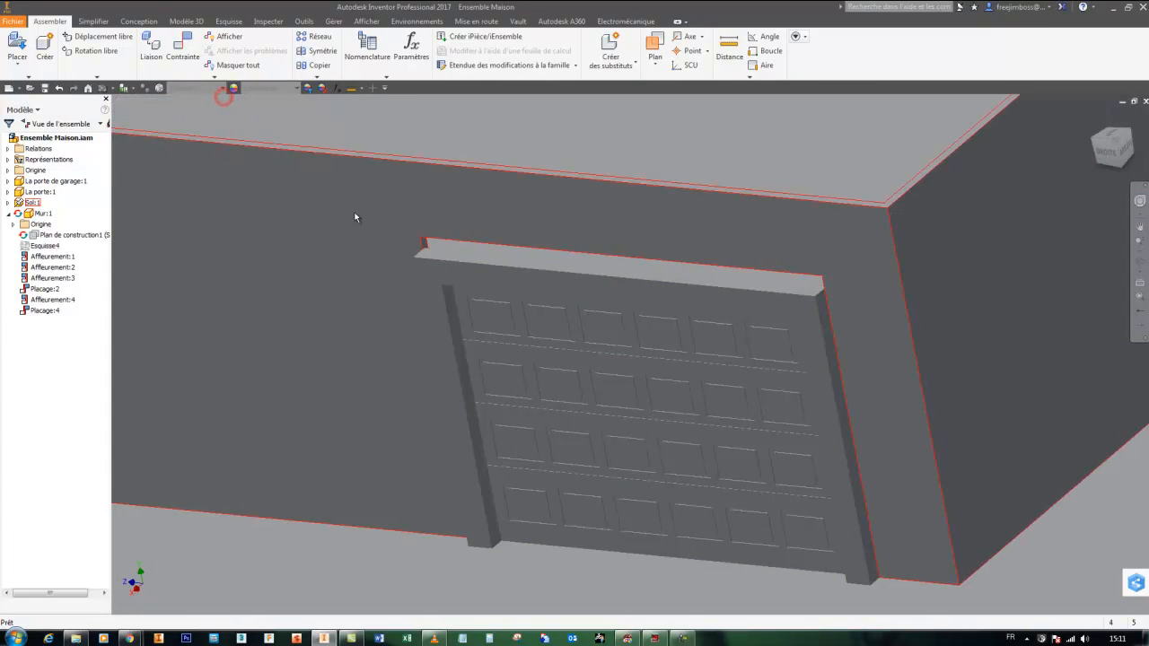
Edit Esquisse3 of Extrusion3 in Mur, setting the garage opening's height to 2300 mm, and return to the assembly.
{"action": "right_click", "coordinate": [42, 216]}
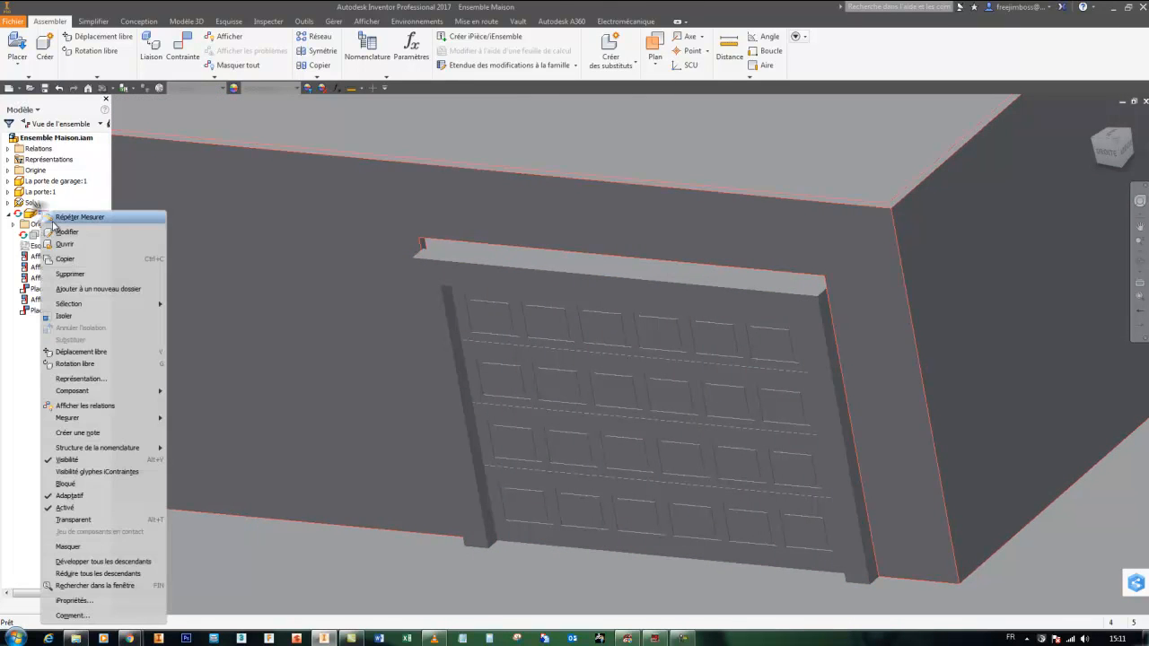
{"action": "left_click", "coordinate": [58, 230]}
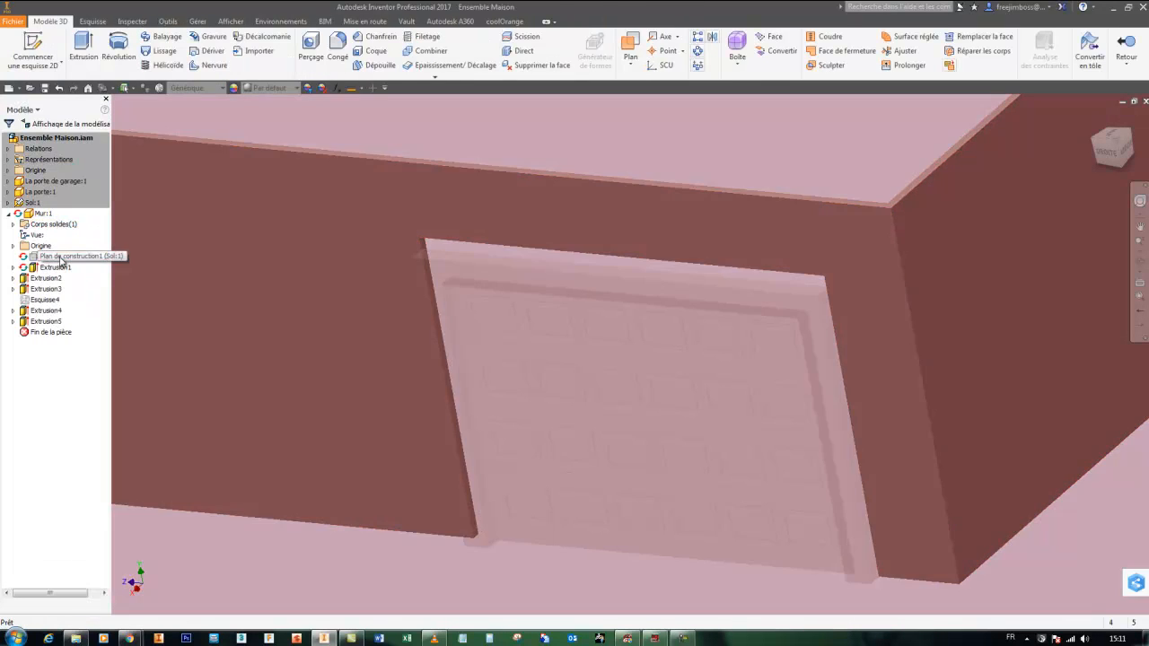
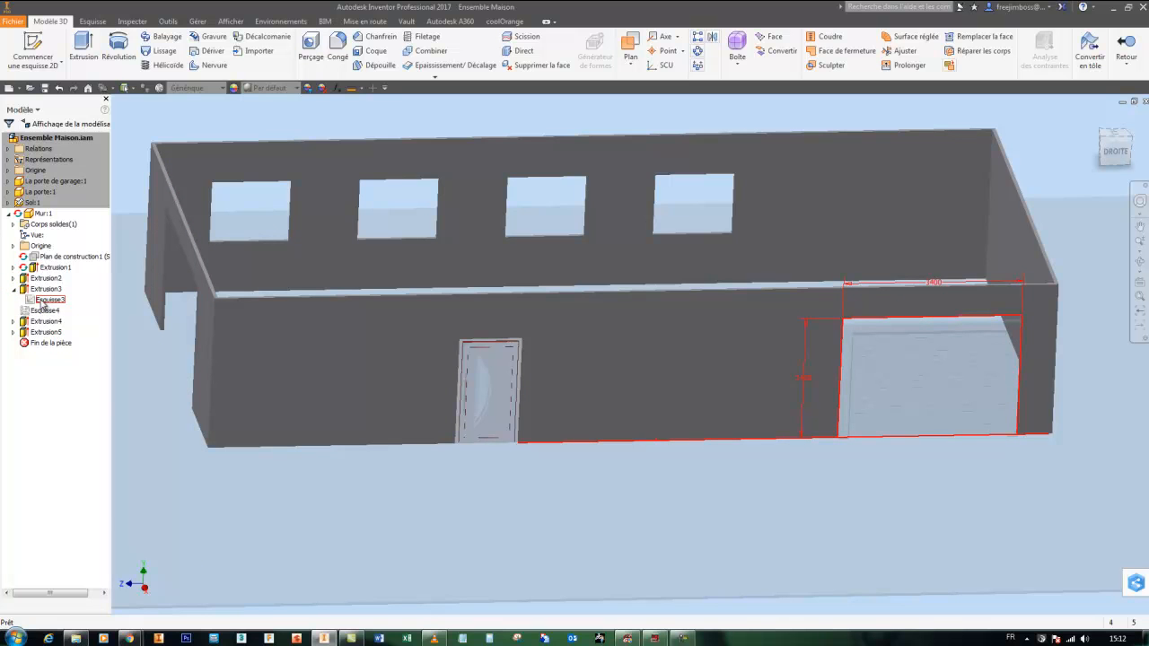
{"action": "right_click", "coordinate": [42, 301]}
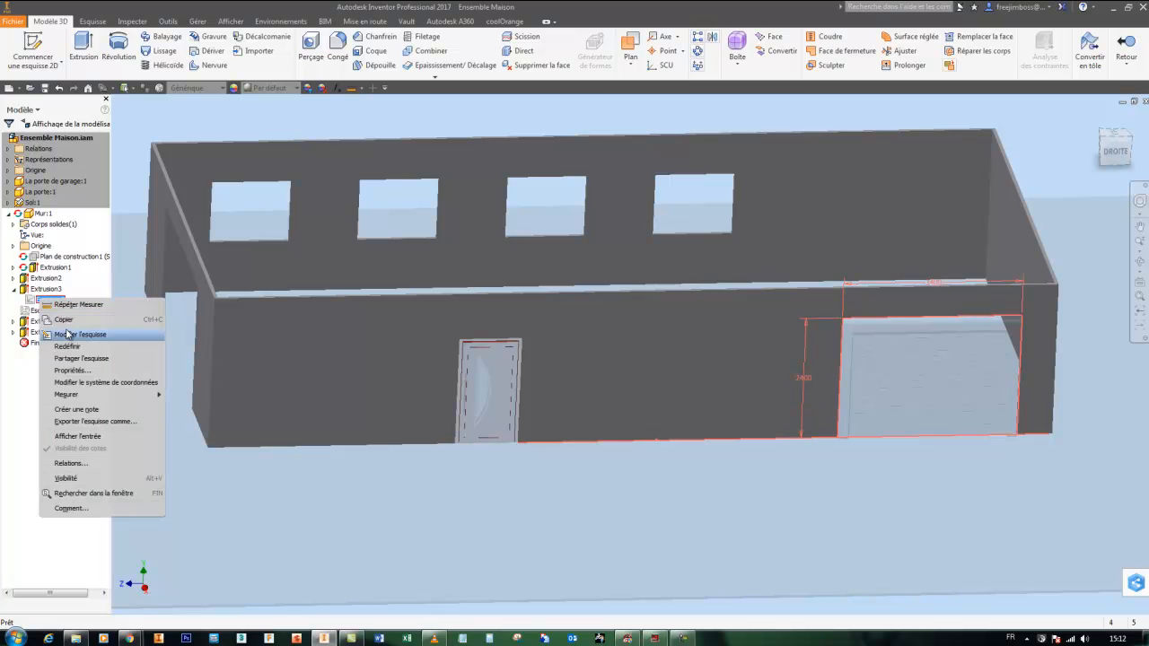
{"action": "left_click", "coordinate": [67, 335]}
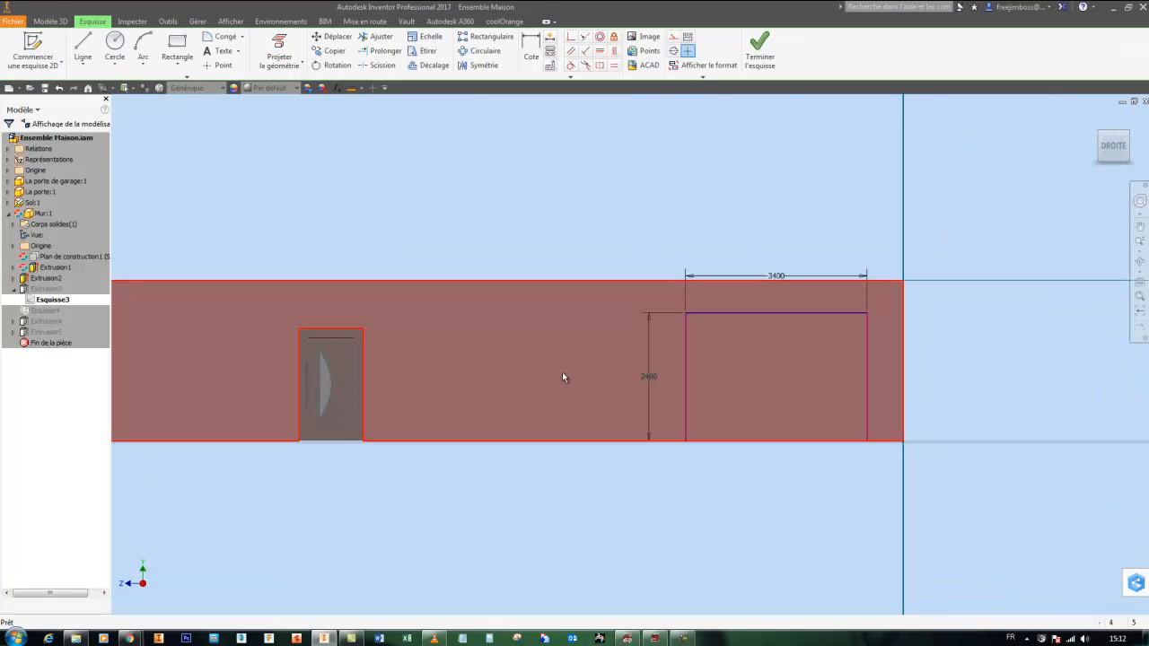
{"action": "double_click", "coordinate": [650, 380]}
{"action": "type", "text": "2300"}
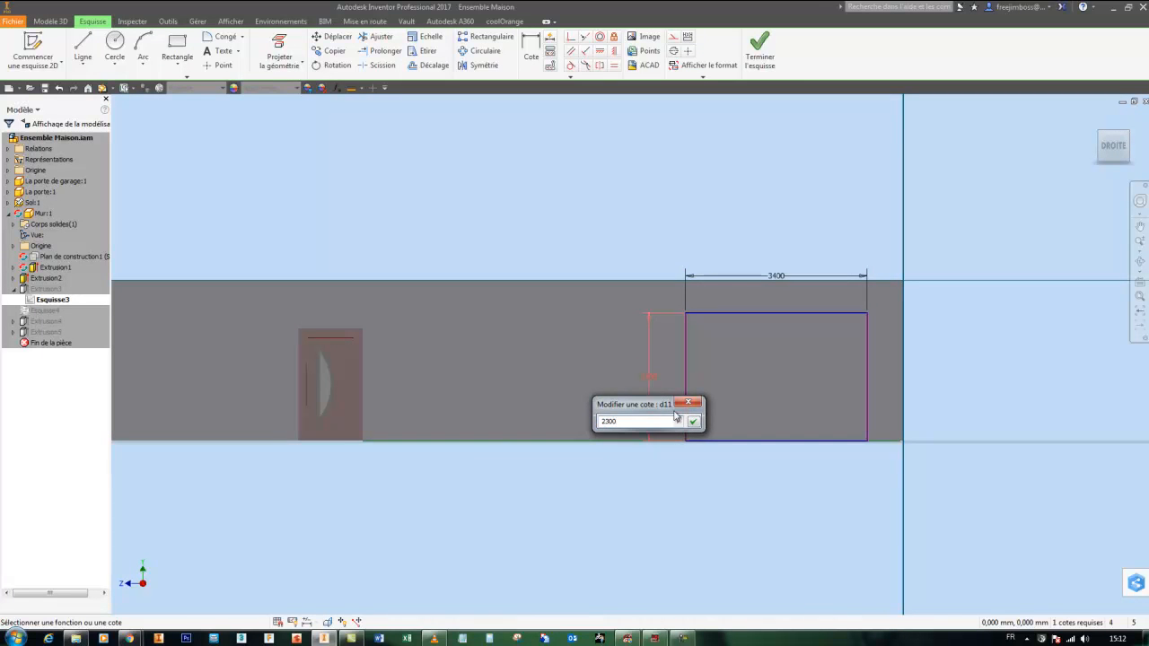
{"action": "left_click", "coordinate": [693, 422]}
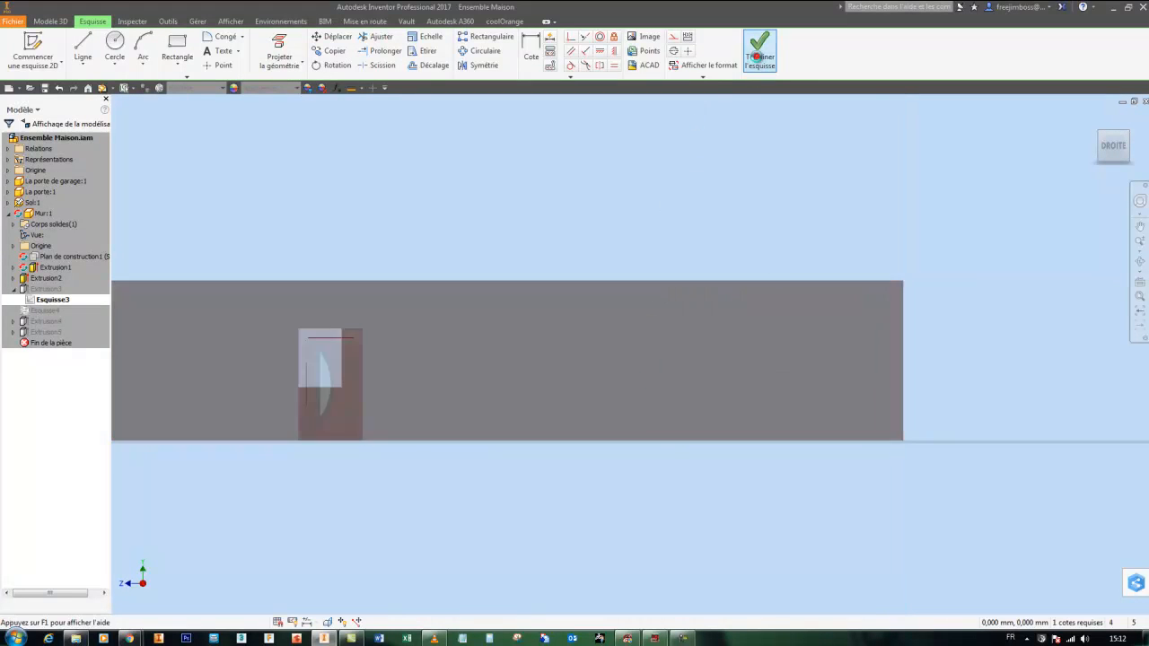
{"action": "left_click", "coordinate": [758, 55]}
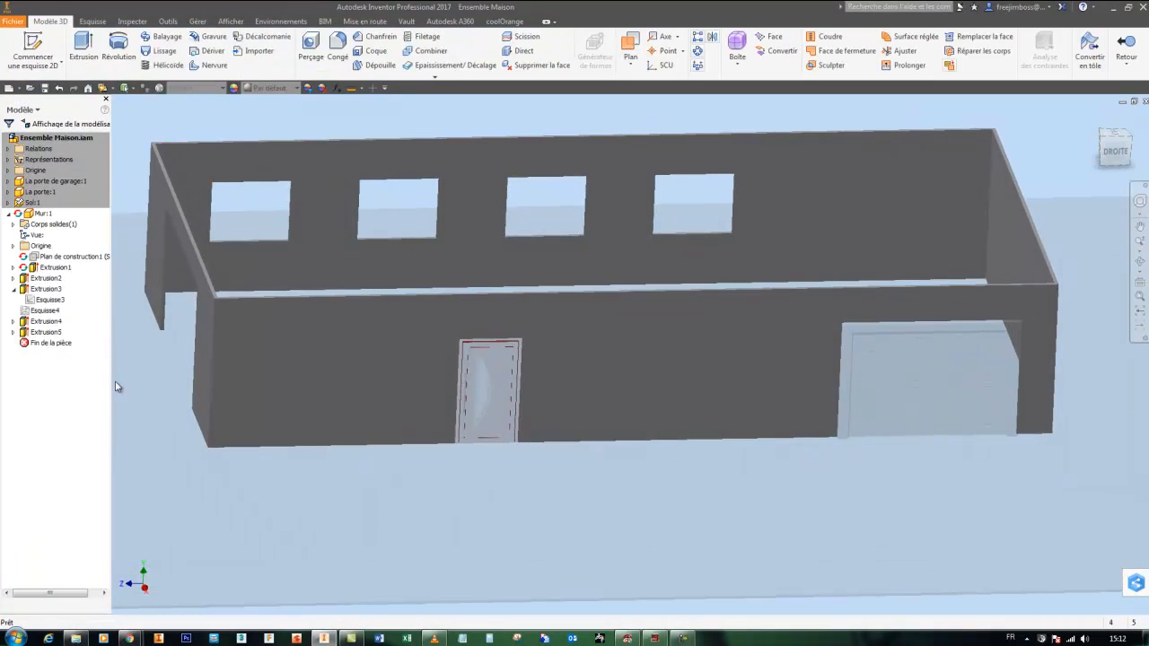
{"action": "double_click", "coordinate": [49, 139]}
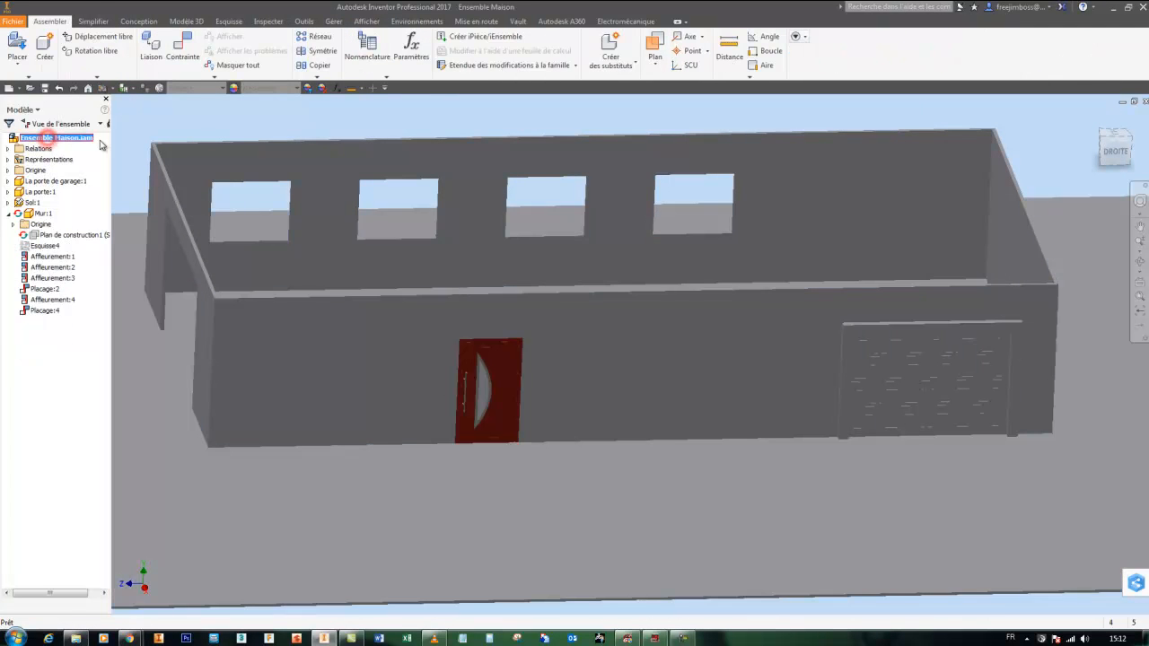
{"action": "middle_click_drag", "start_coordinate": [884, 350], "coordinate": [806, 444], "text": "shift"}
{"action": "left_click", "coordinate": [863, 542]}
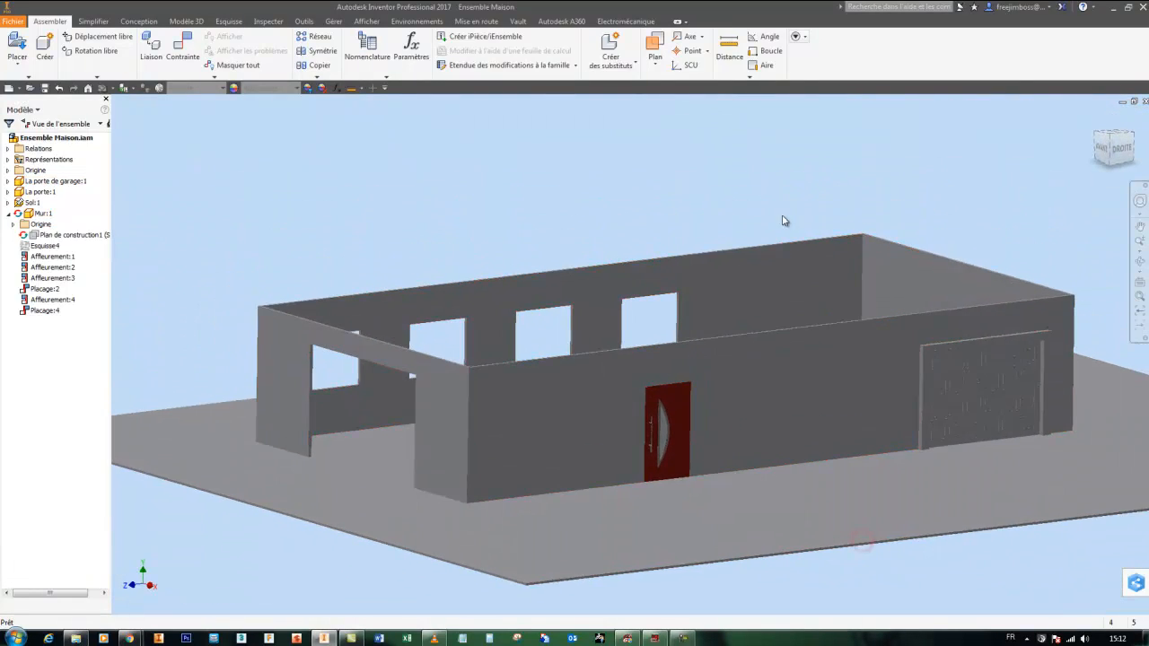
{"action": "left_click", "coordinate": [619, 184]}
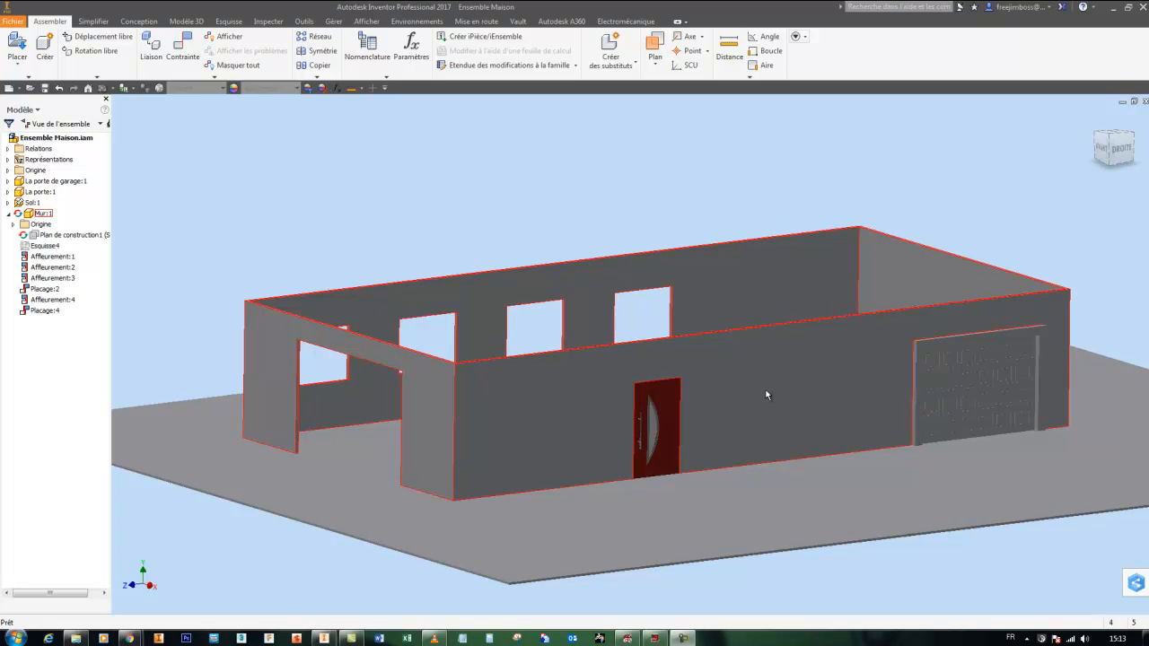
Open Mur for in-place editing and start a 2D sketch on the outer wall face containing the entrance door.
{"action": "right_click", "coordinate": [43, 219]}
{"action": "left_click", "coordinate": [73, 233]}
{"action": "key", "text": "s"}
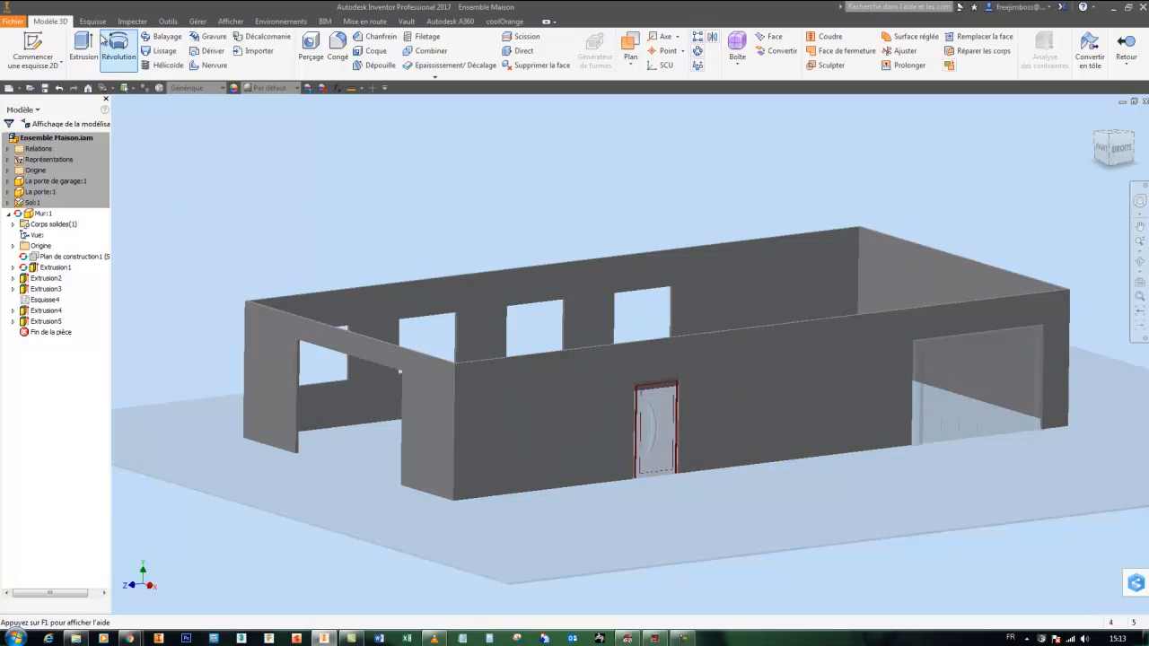
{"action": "left_click", "coordinate": [531, 381]}
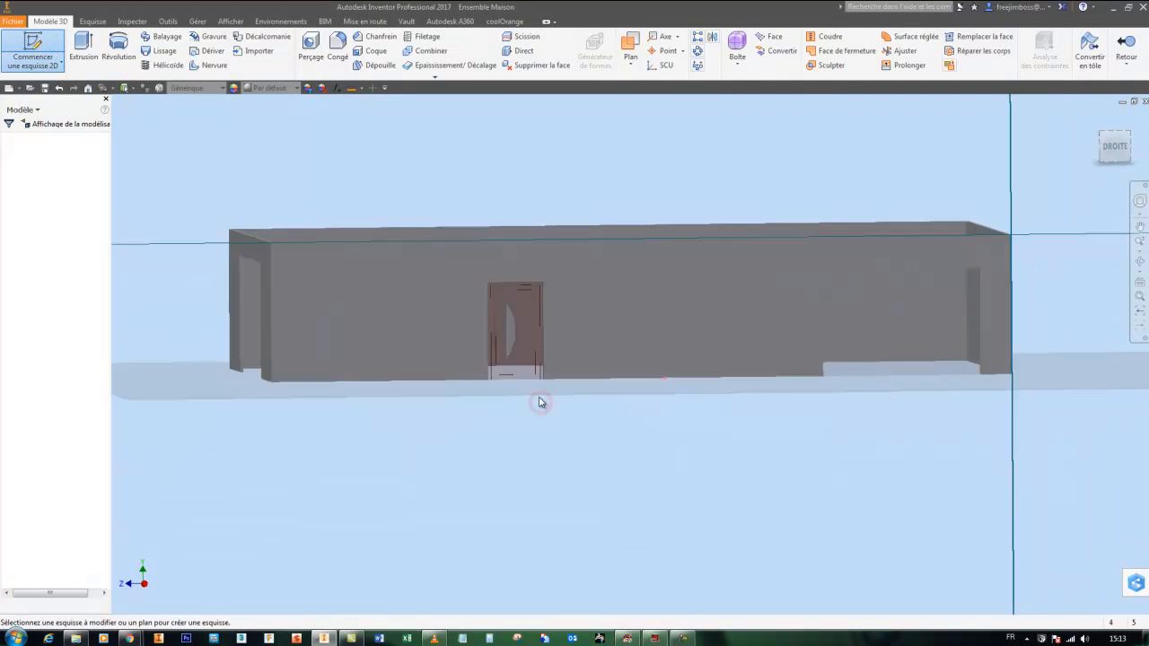
Project the opposite wall's face with its four window outlines into the new sketch on the entrance wall.
{"action": "middle_click_drag", "start_coordinate": [523, 170], "coordinate": [463, 149], "text": "shift"}
{"action": "left_click", "coordinate": [279, 49]}
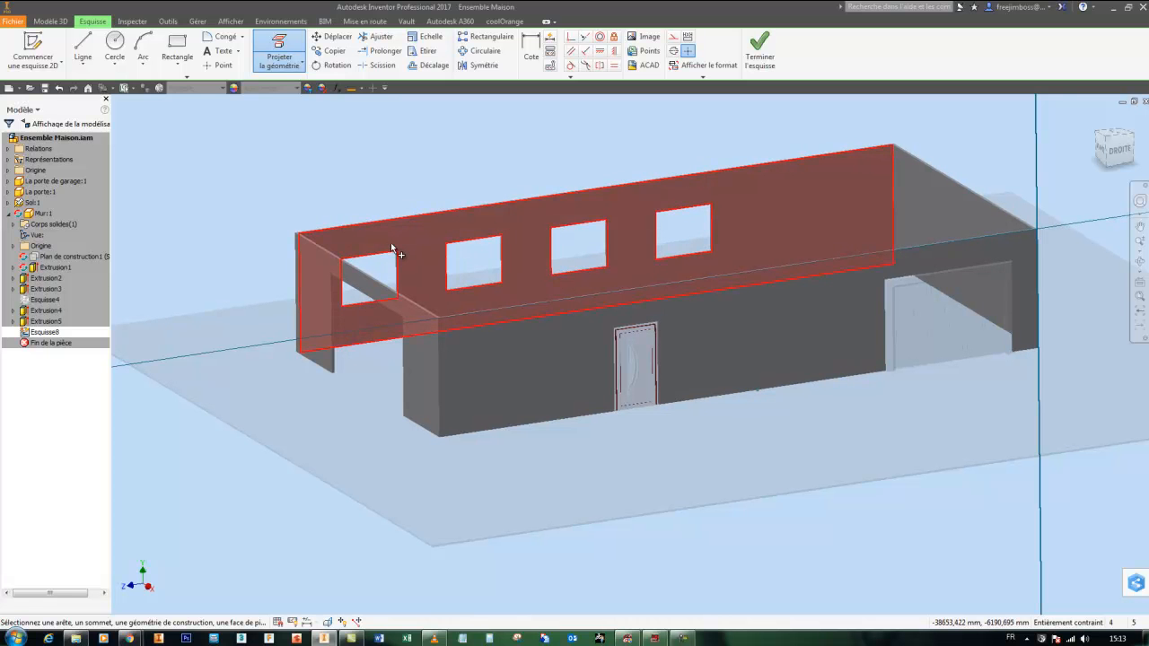
{"action": "left_click", "coordinate": [391, 245]}
{"action": "mouse_move", "coordinate": [389, 245]}
{"action": "middle_mouse_down", "text": "shift"}
{"action": "mouse_move", "coordinate": [672, 359]}
{"action": "mouse_move", "coordinate": [595, 333]}
{"action": "middle_mouse_up", "text": "shift"}
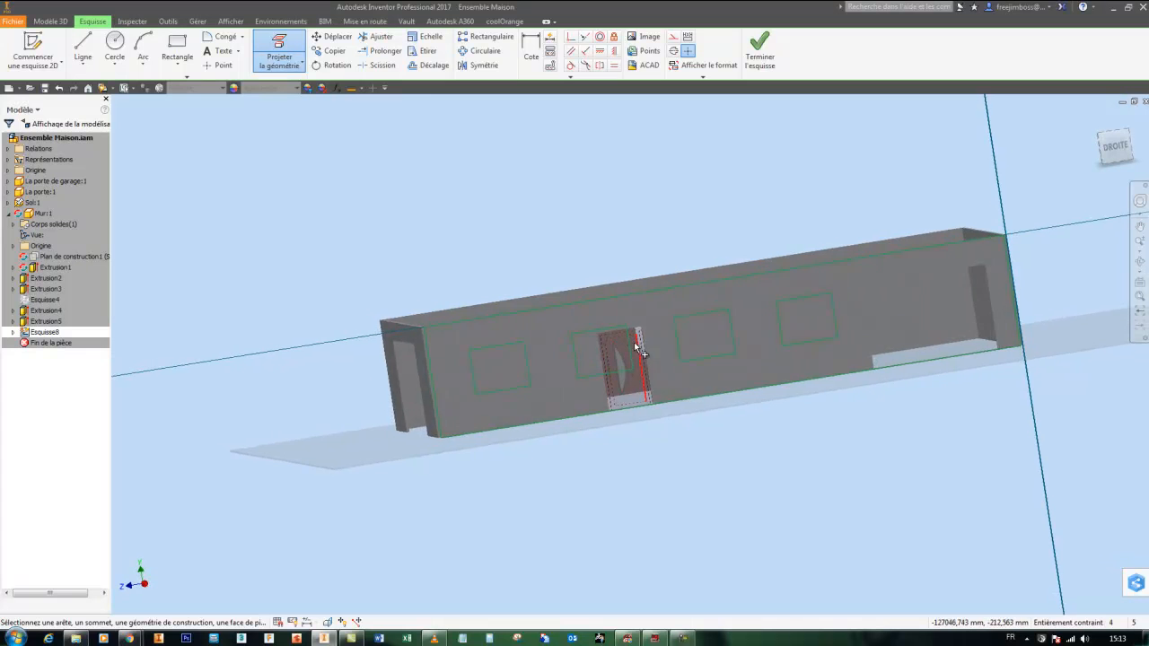
{"action": "middle_click_drag", "start_coordinate": [615, 287], "coordinate": [753, 323], "text": "shift"}
{"action": "middle_click_drag", "start_coordinate": [526, 371], "coordinate": [605, 216], "text": "shift"}
{"action": "scroll", "coordinate": [605, 214], "scroll_direction": "up", "scroll_amount": 1}
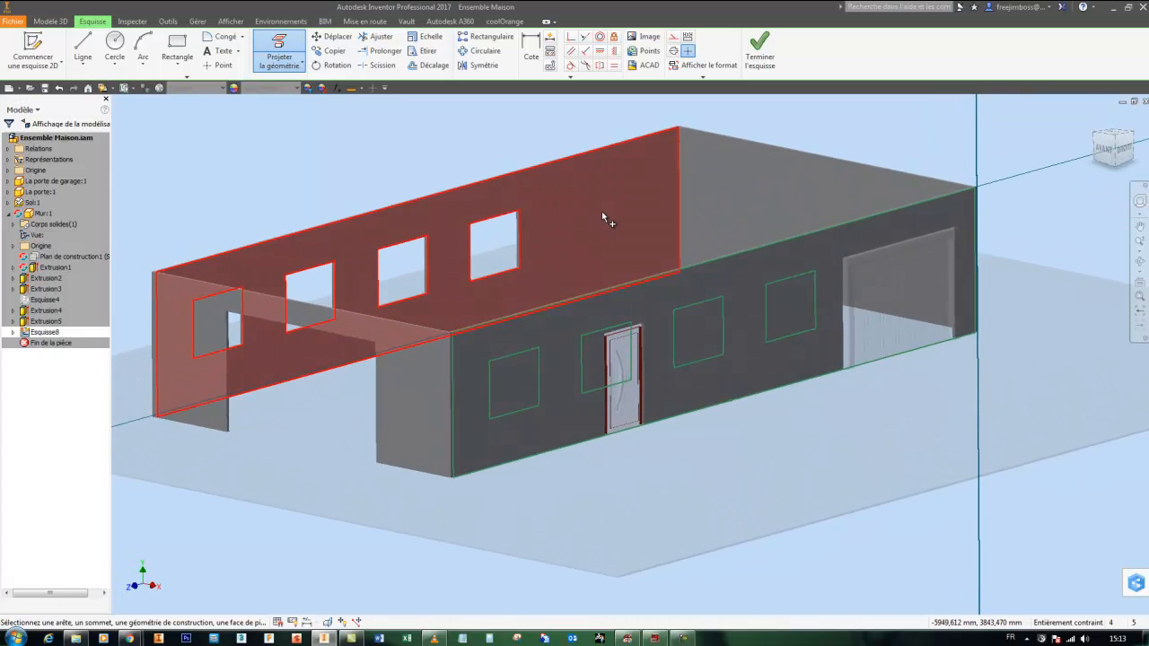
{"action": "middle_click_drag", "start_coordinate": [675, 137], "coordinate": [505, 323], "text": "shift"}
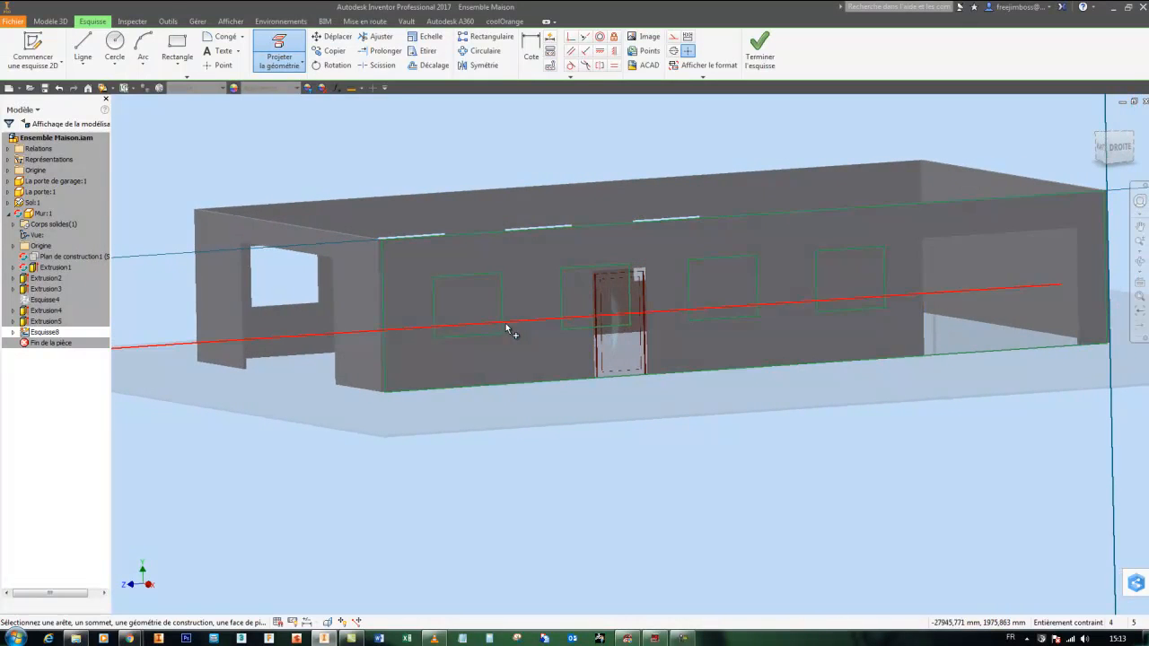
{"action": "left_click", "coordinate": [501, 334]}
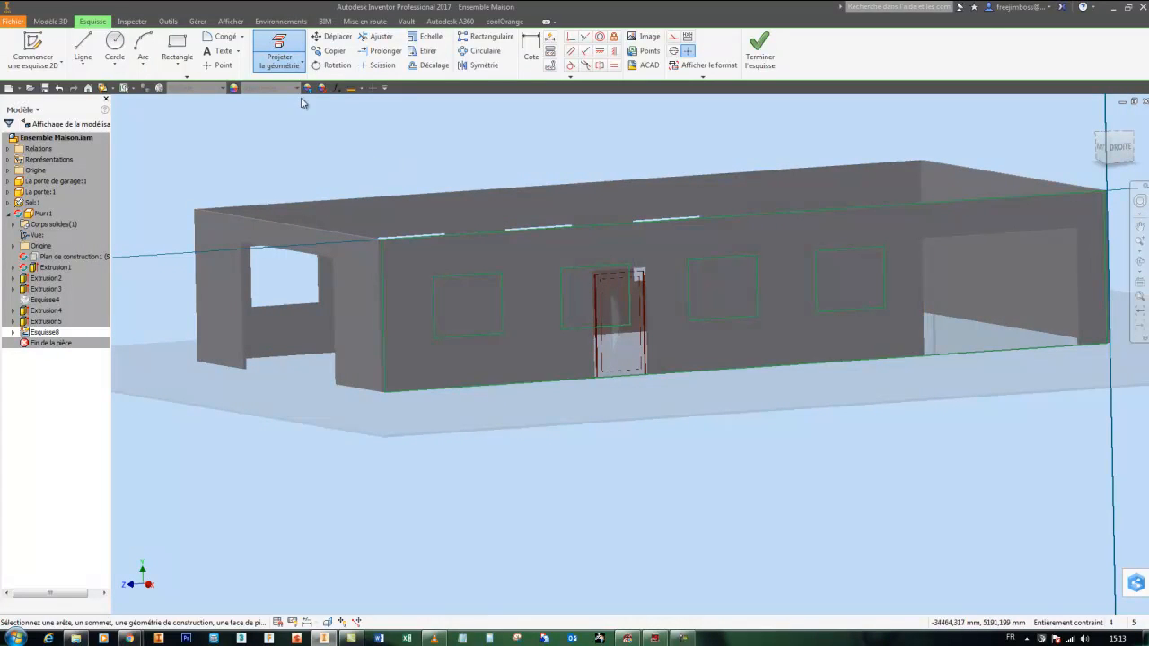
Draw a rectangle from the upper corner of the end window outline down to the wall's base and set its width to 2500 mm.
{"action": "left_click", "coordinate": [183, 54]}
{"action": "left_click", "coordinate": [433, 277]}
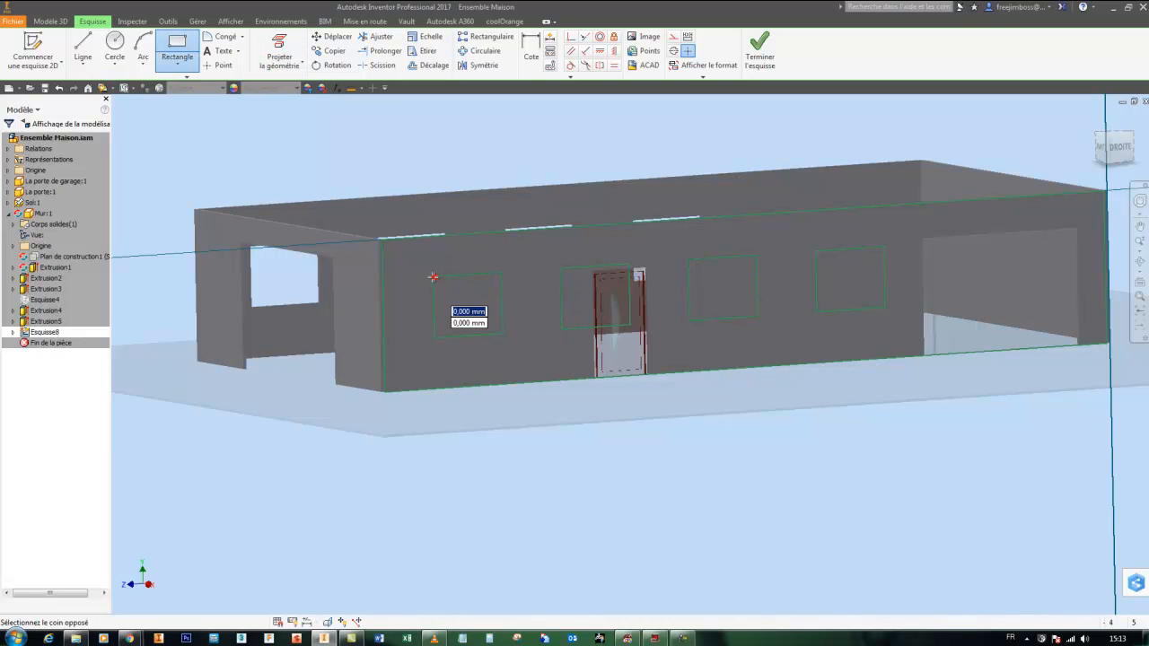
{"action": "left_click", "coordinate": [539, 382]}
{"action": "right_click", "coordinate": [490, 163]}
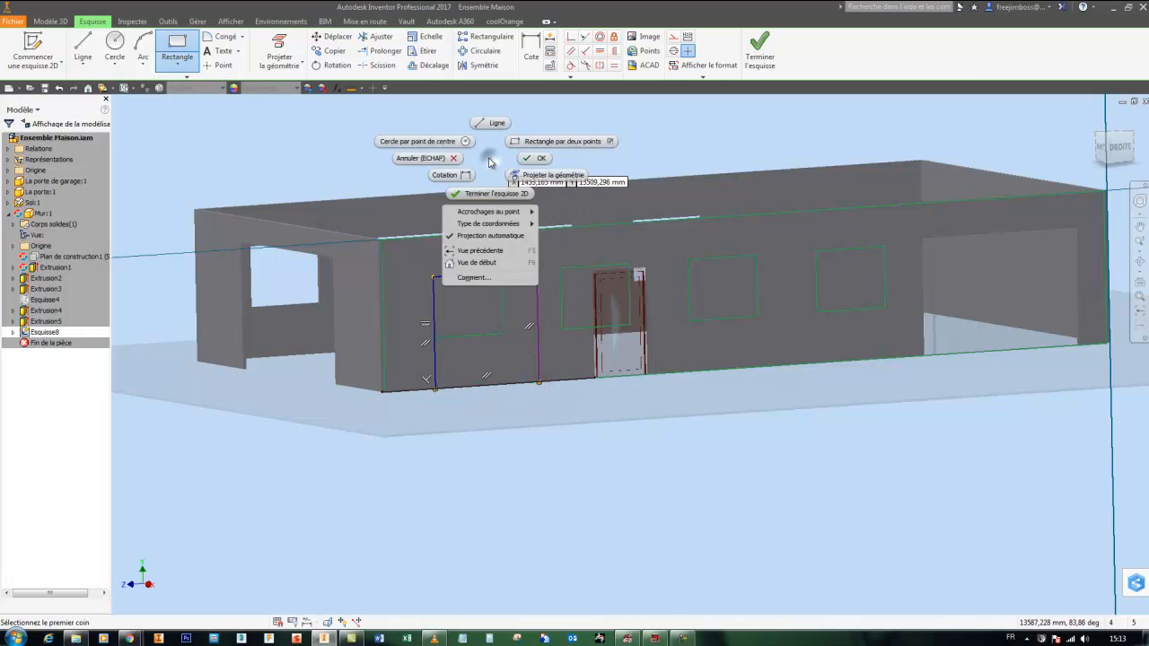
{"action": "left_click", "coordinate": [527, 159]}
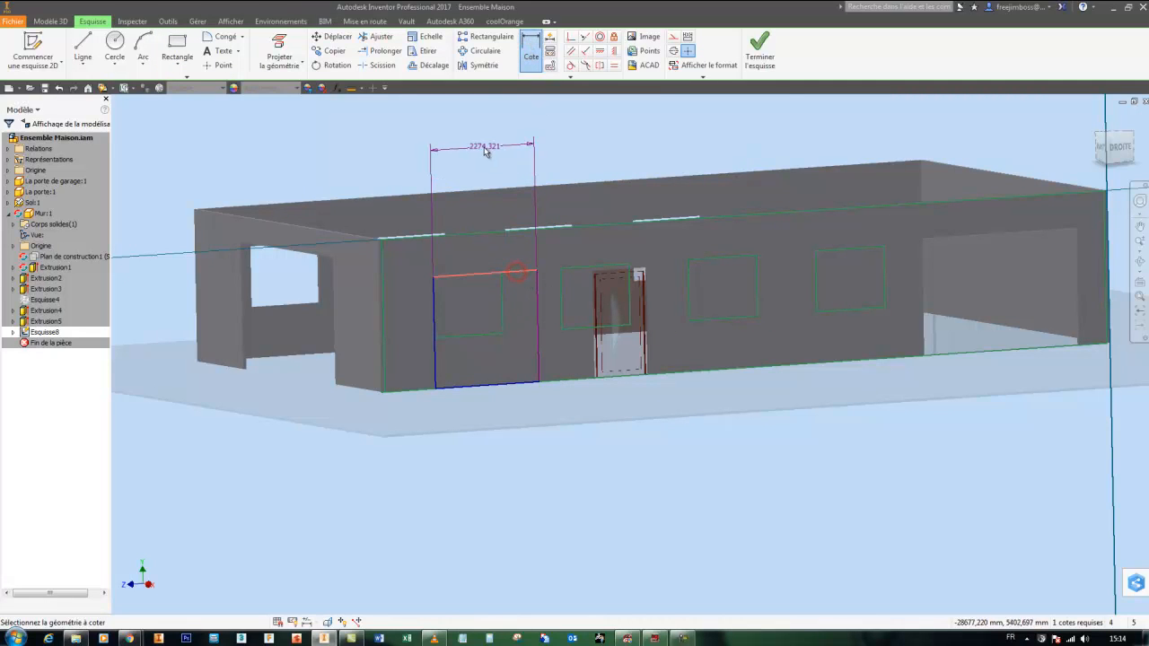
{"action": "left_click", "coordinate": [484, 146]}
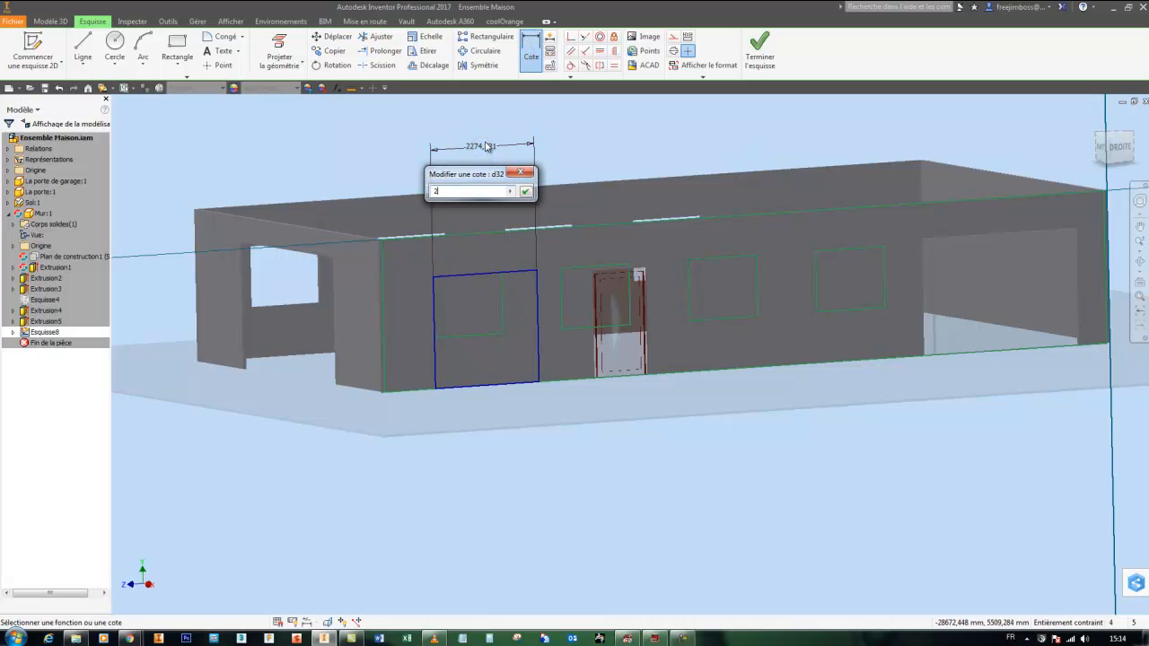
{"action": "key", "text": "Return"}
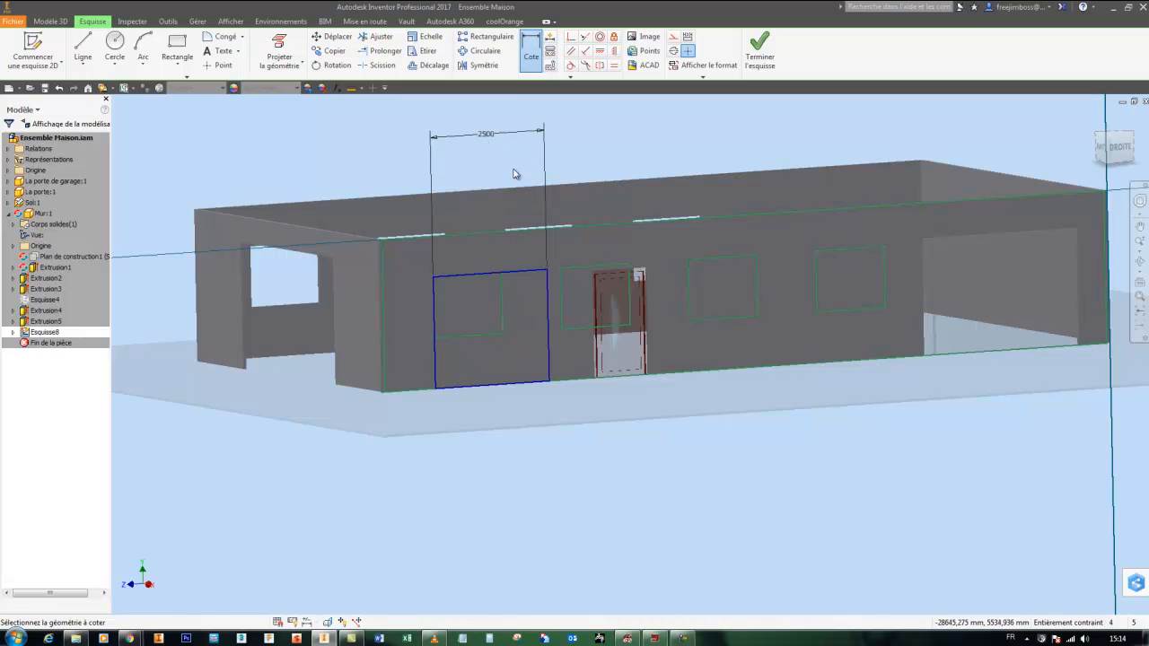
Delete the projected window outlines overlapping the new rectangle and the entrance door.
{"action": "middle_click_drag", "start_coordinate": [583, 140], "coordinate": [621, 225], "text": "shift"}
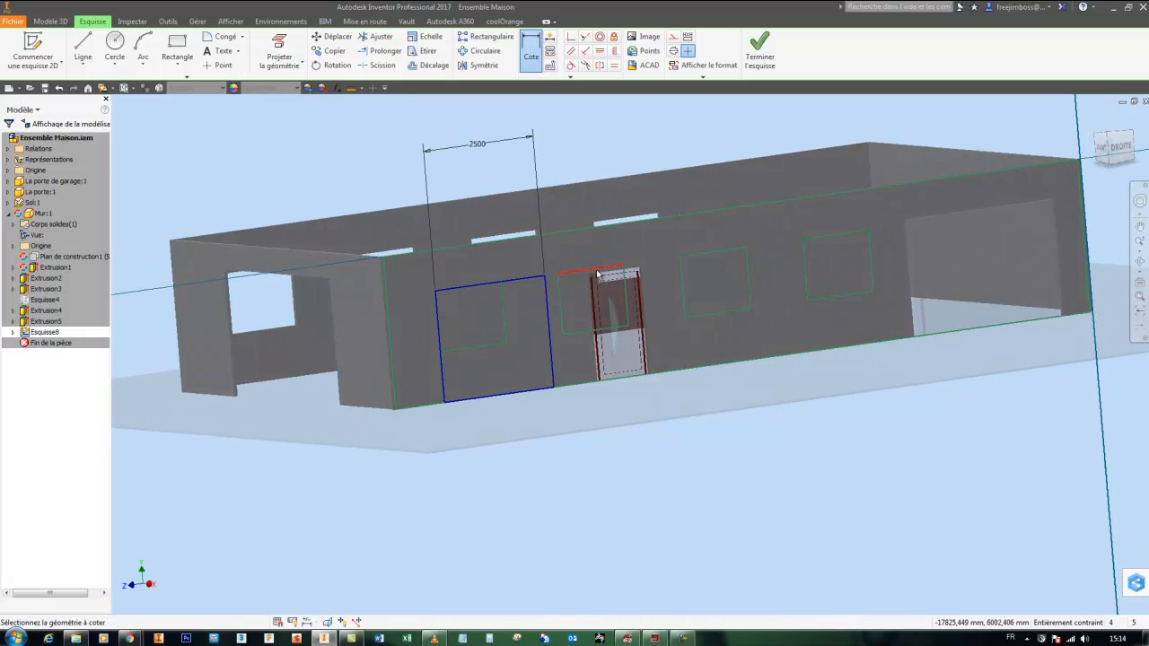
{"action": "right_click", "coordinate": [576, 141]}
{"action": "left_click", "coordinate": [607, 141]}
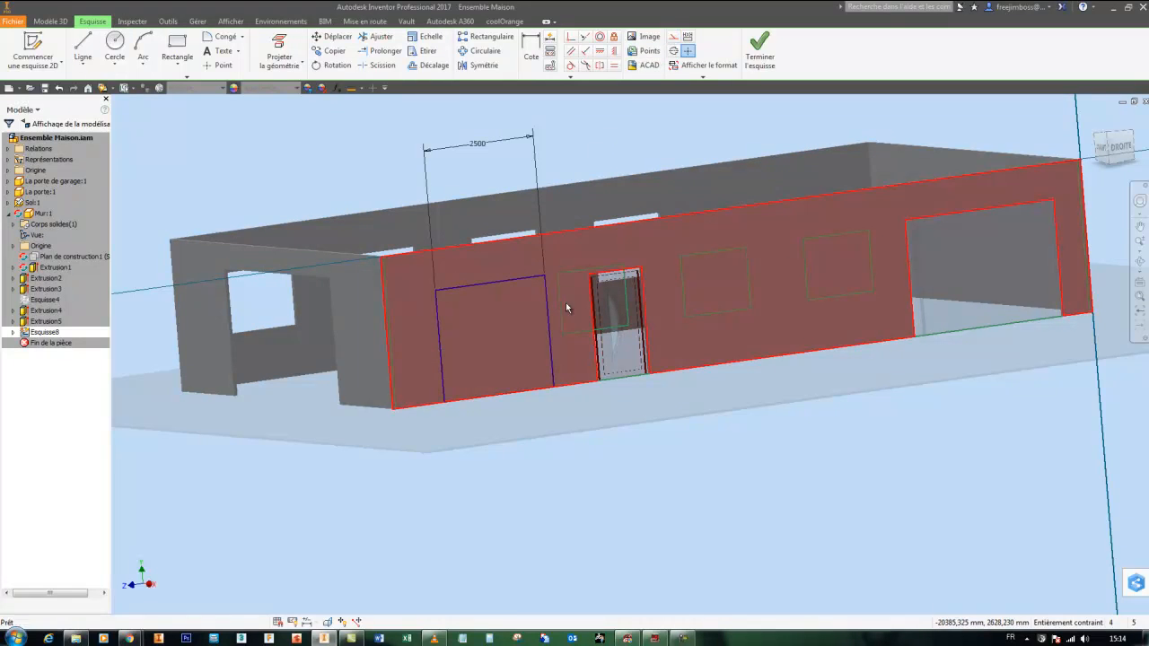
{"action": "left_click", "coordinate": [550, 261]}
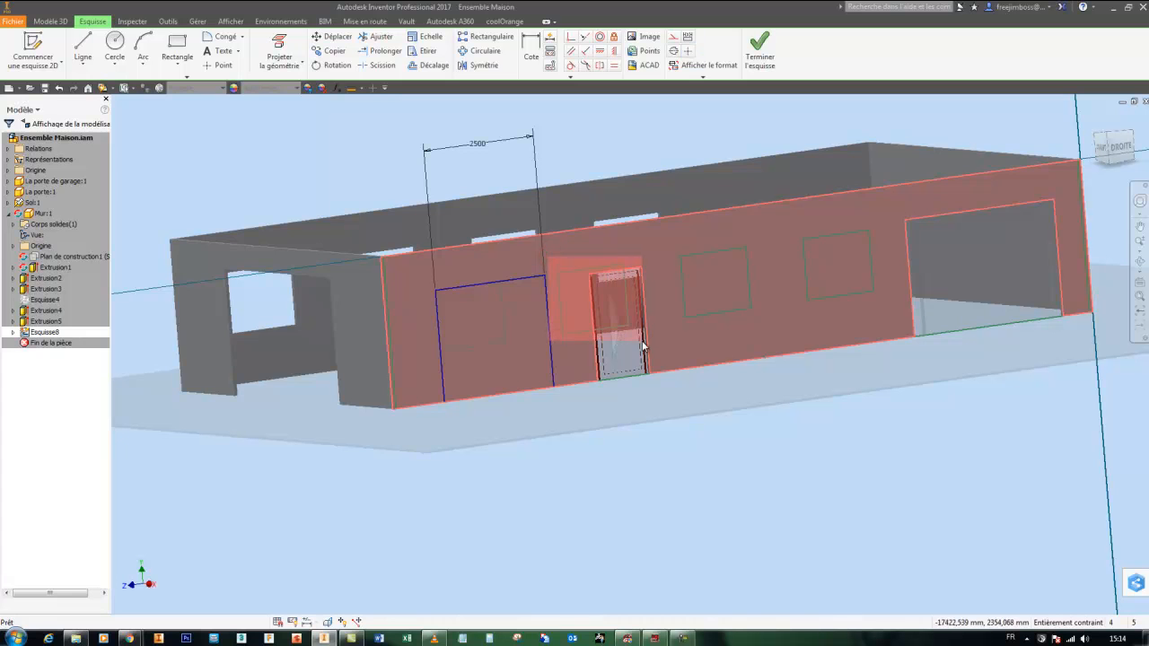
{"action": "left_click", "coordinate": [629, 330]}
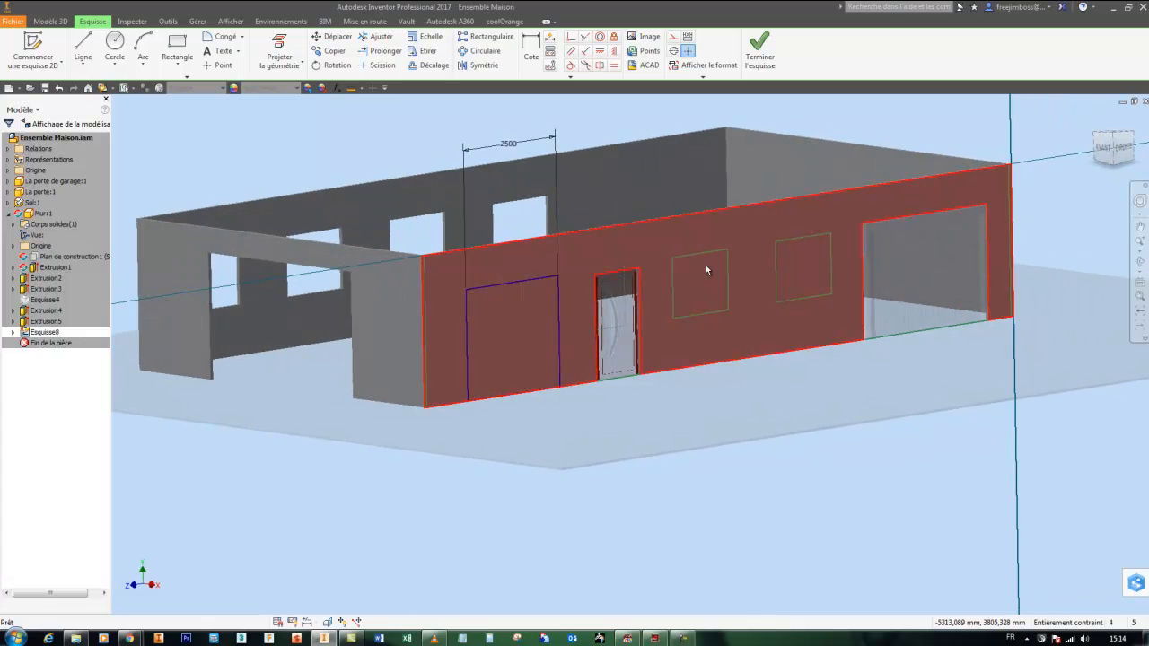
Cut the large rectangle and the two remaining window outlines 70 mm into the entrance wall, and return to the assembly.
{"action": "left_click", "coordinate": [755, 57]}
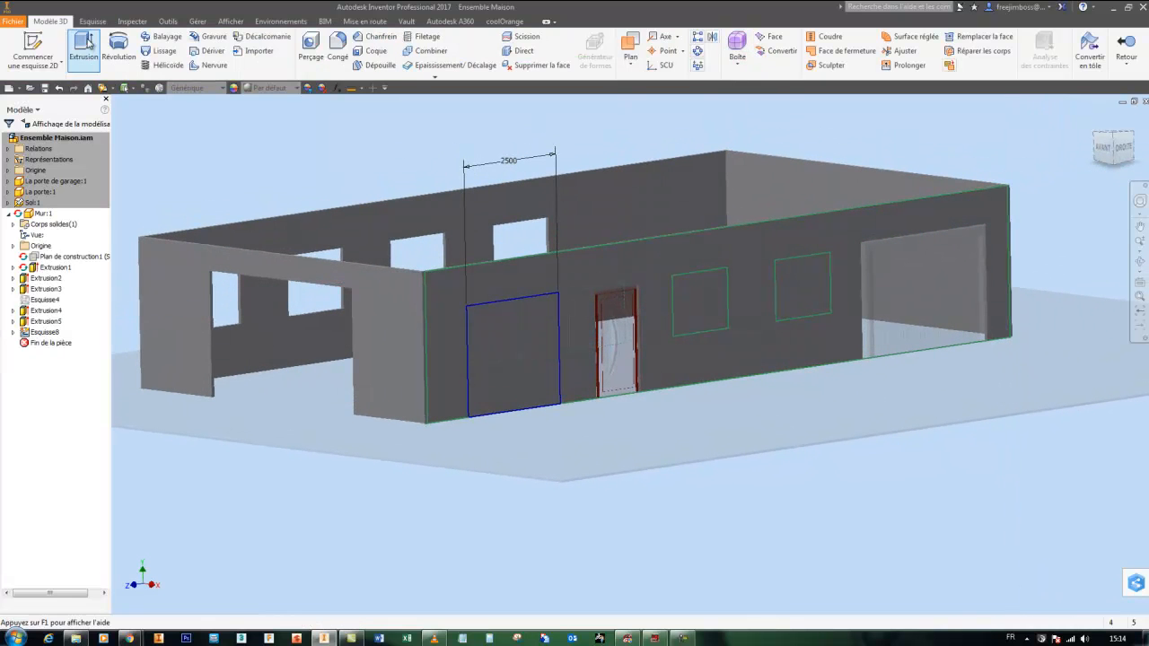
{"action": "left_click", "coordinate": [86, 43]}
{"action": "left_click", "coordinate": [515, 328]}
{"action": "left_click", "coordinate": [697, 305]}
{"action": "left_click", "coordinate": [799, 298]}
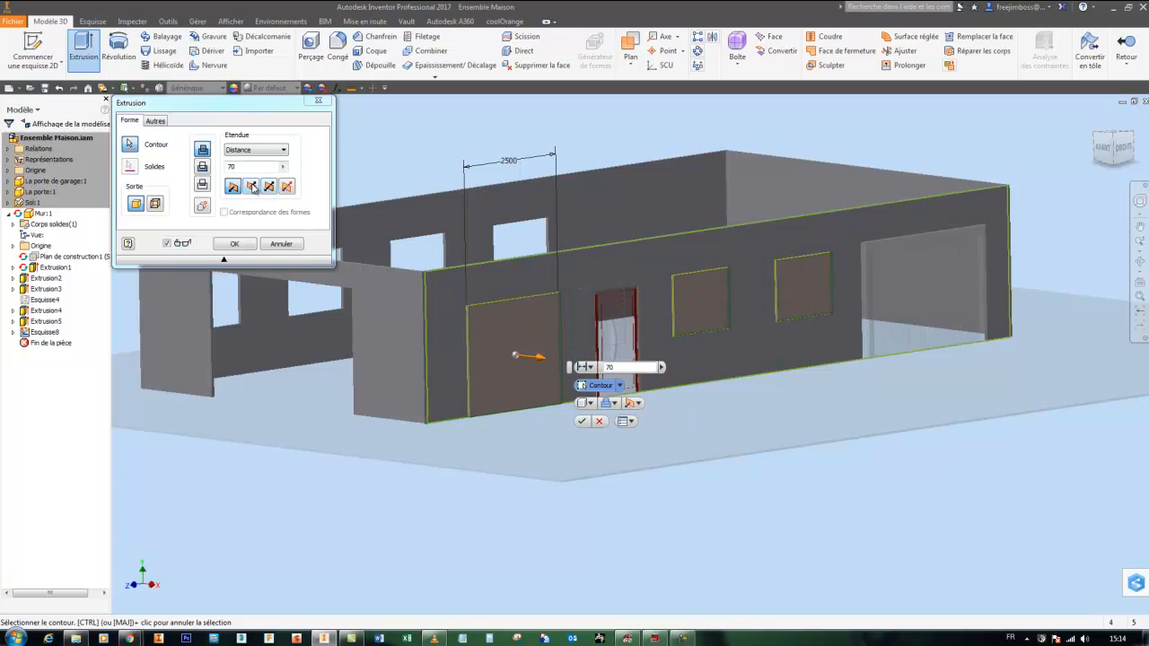
{"action": "left_click", "coordinate": [255, 188]}
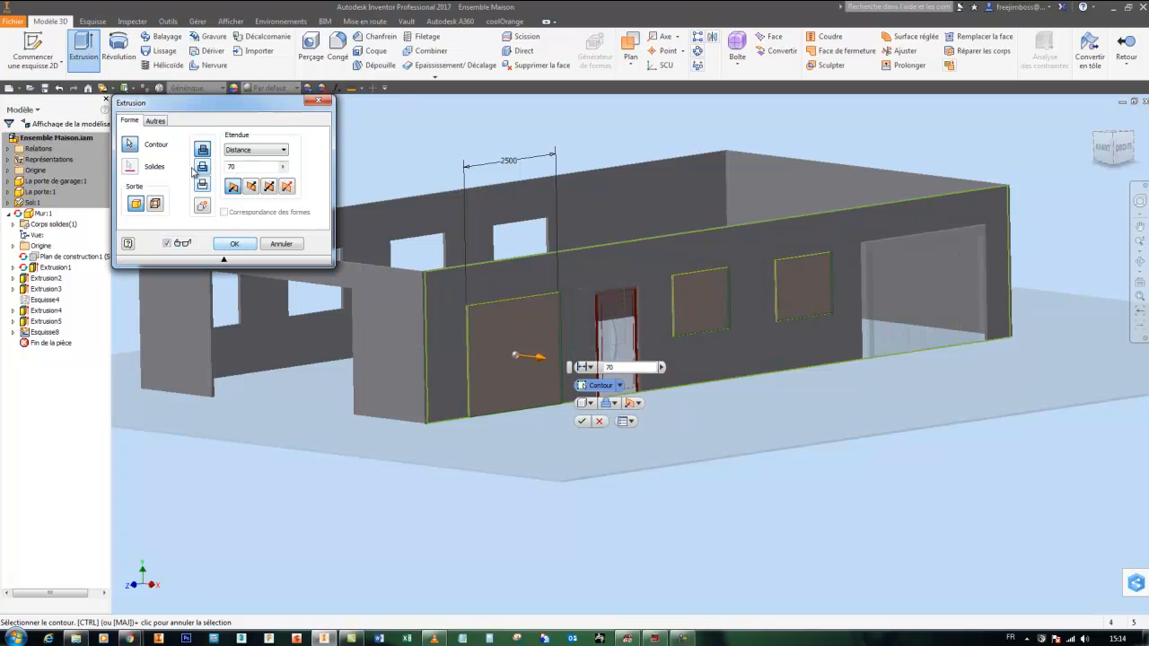
{"action": "left_click", "coordinate": [202, 169]}
{"action": "left_click", "coordinate": [234, 244]}
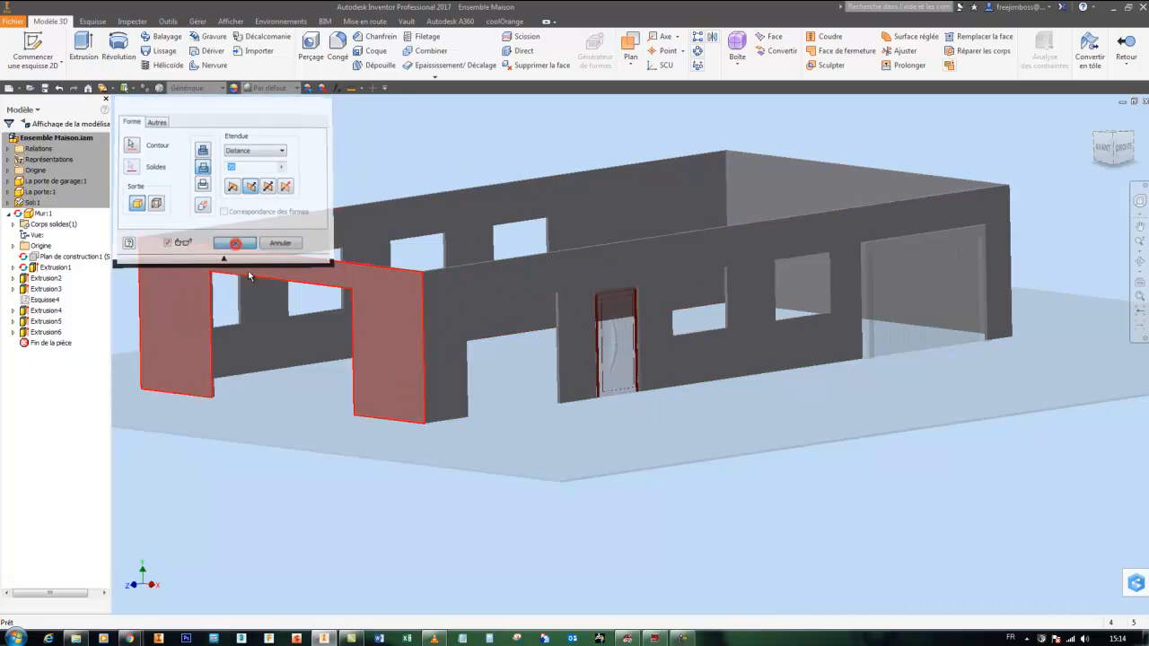
{"action": "middle_click_drag", "start_coordinate": [386, 489], "coordinate": [455, 527], "text": "shift"}
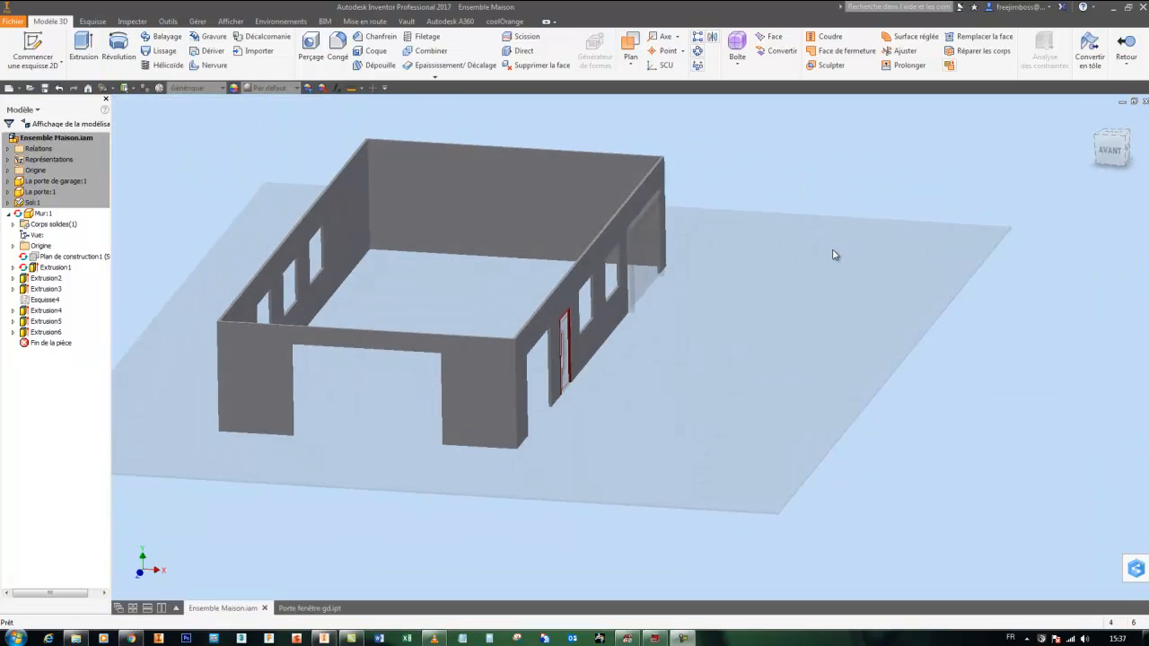
{"action": "left_click", "coordinate": [806, 194]}
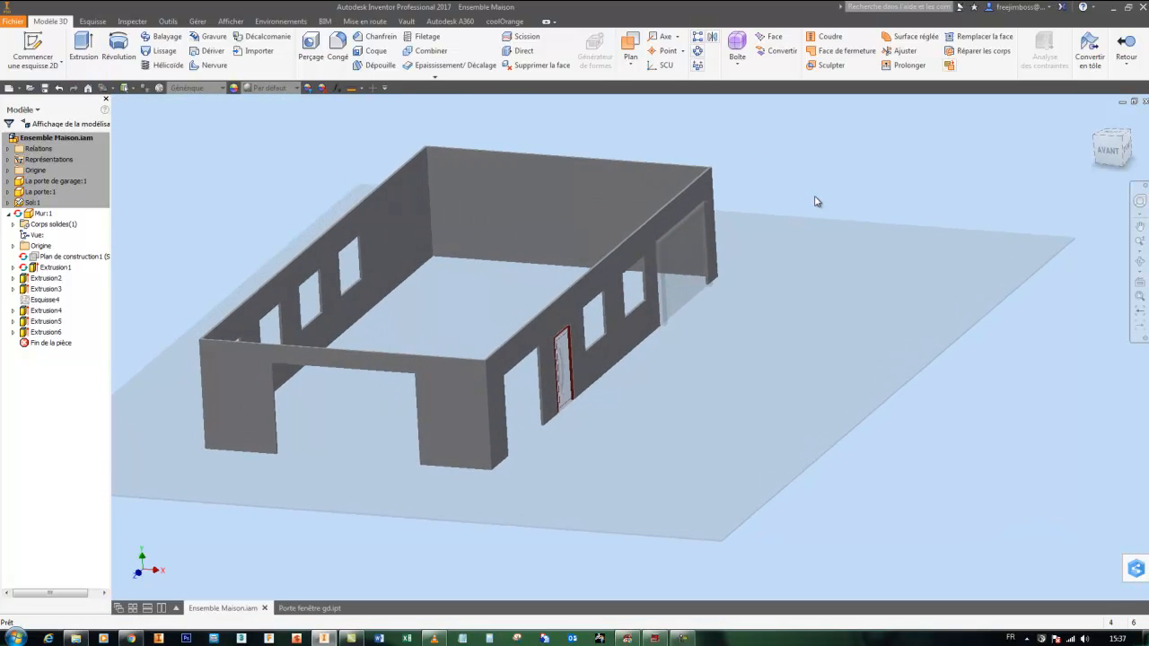
{"action": "double_click", "coordinate": [47, 135]}
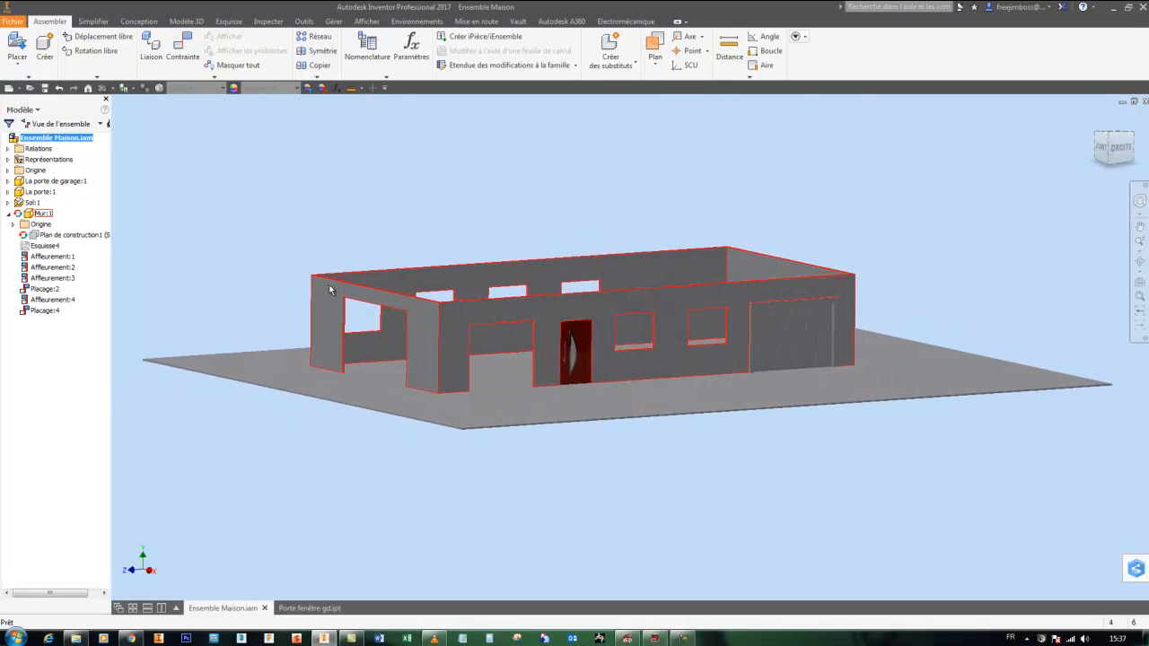
{"action": "left_click", "coordinate": [362, 165]}
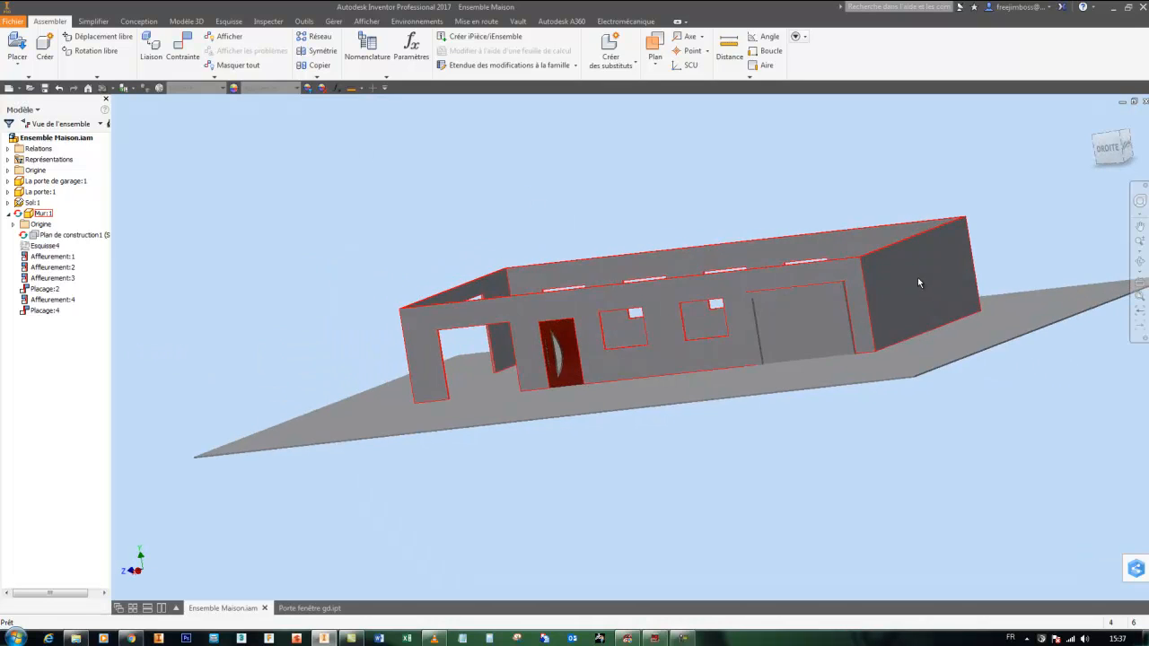
{"action": "key", "text": "]"}
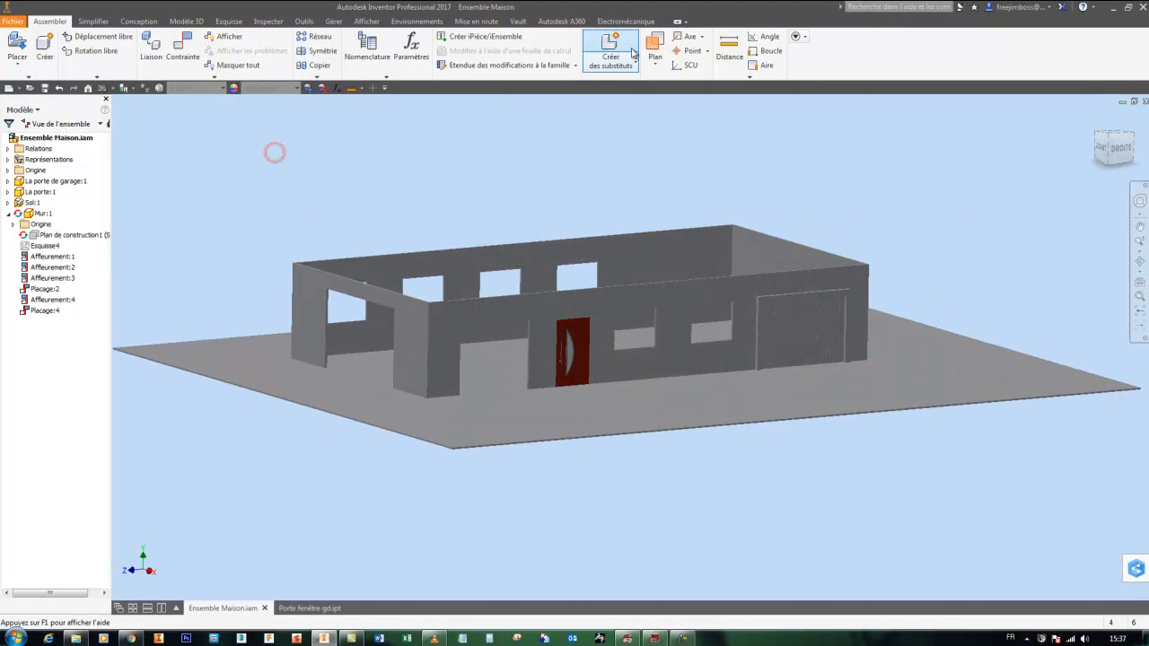
{"action": "left_click", "coordinate": [312, 296]}
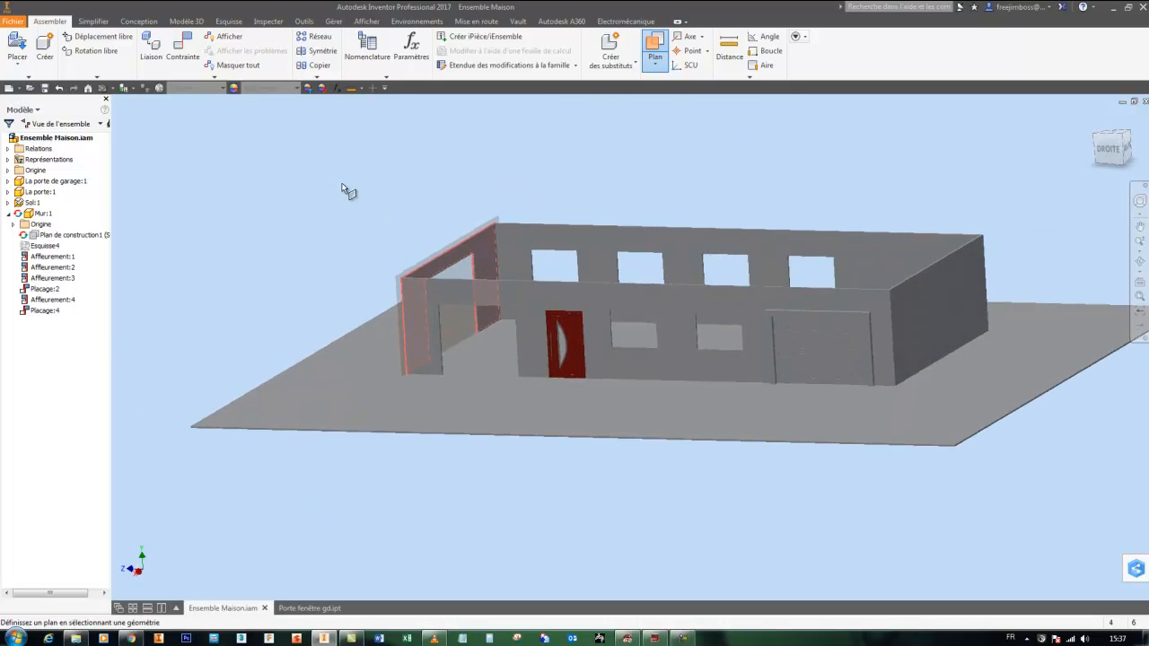
{"action": "right_click", "coordinate": [340, 184]}
{"action": "left_click", "coordinate": [250, 184]}
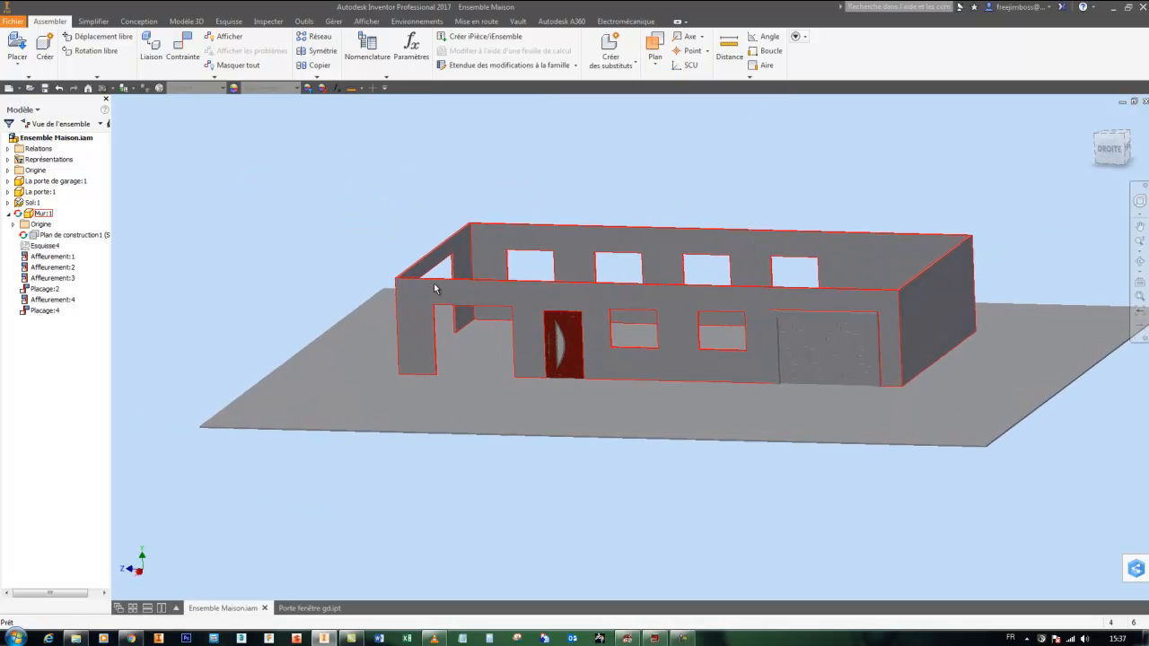
Open Mur for in-place editing and create a work plane midway between its two opposite end walls.
{"action": "right_click", "coordinate": [43, 213]}
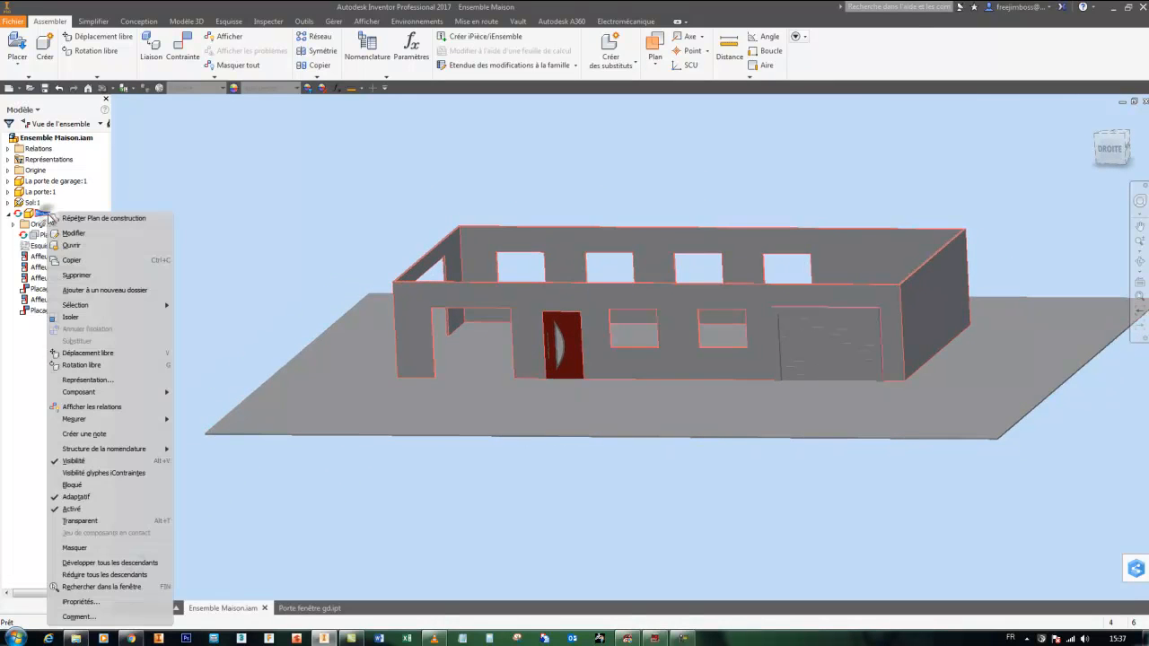
{"action": "left_click", "coordinate": [72, 234]}
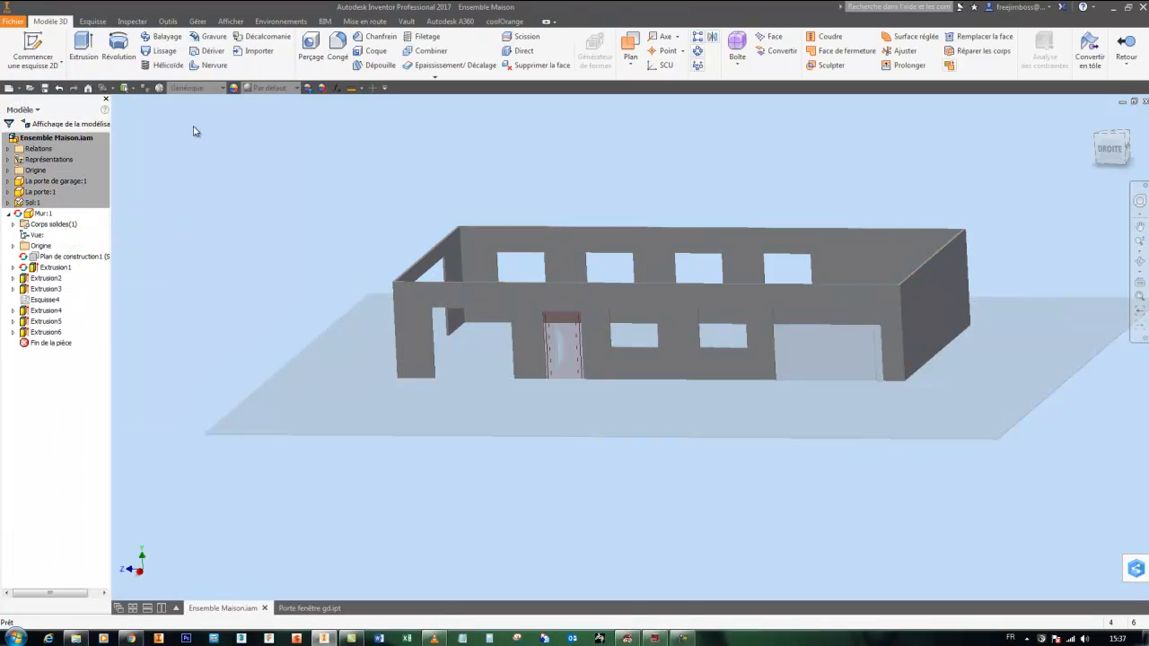
{"action": "left_click", "coordinate": [630, 45]}
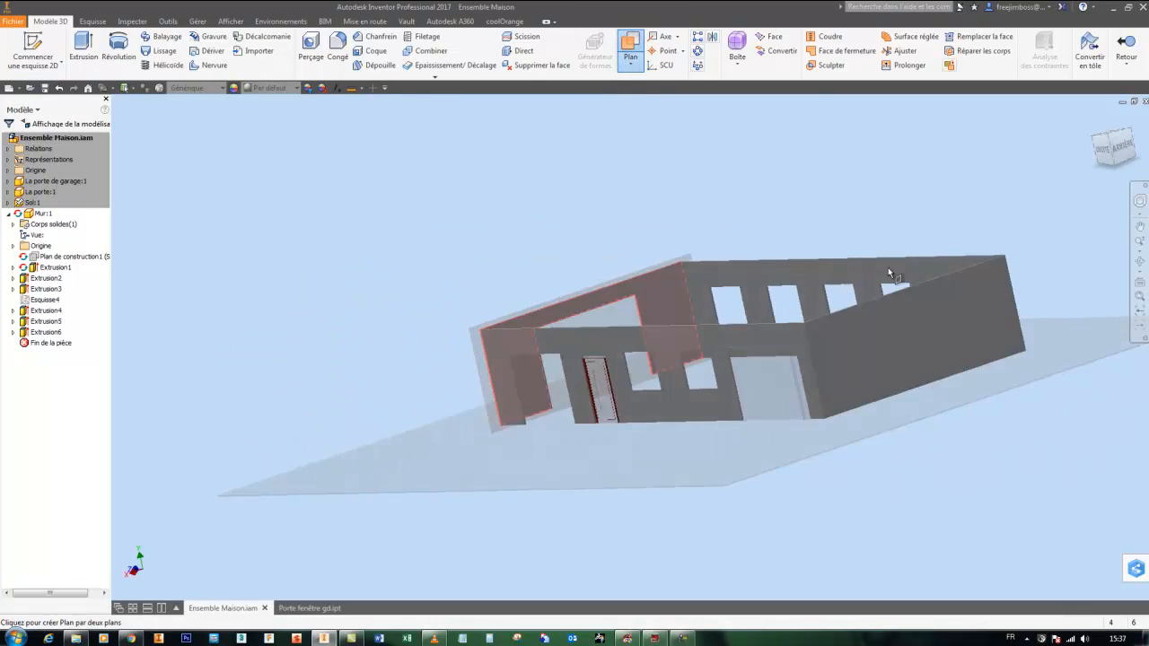
{"action": "left_click", "coordinate": [894, 309]}
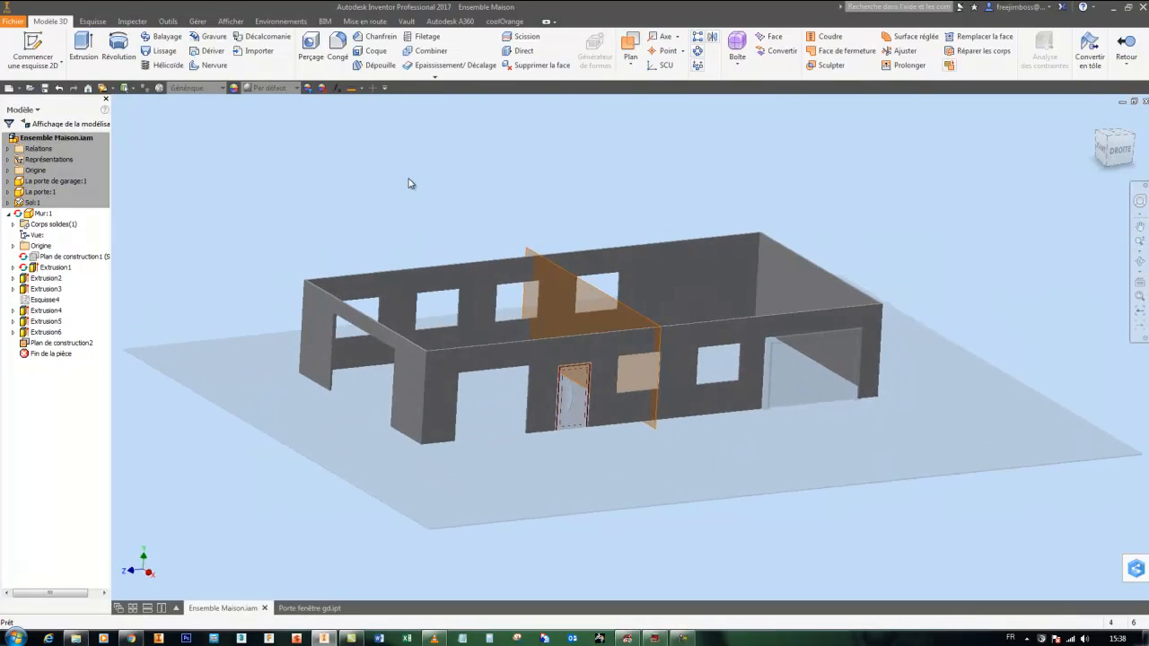
{"action": "left_click", "coordinate": [403, 186]}
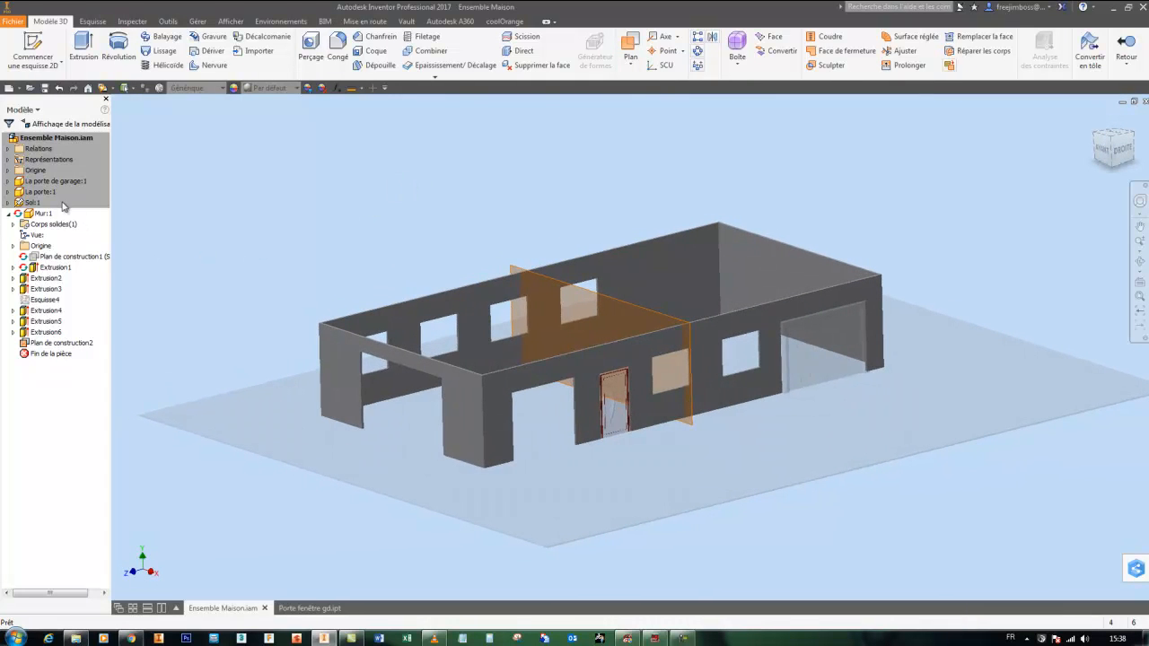
Return to the assembly and create a component named Le toit from the Standard.ipt template, placed on Mur's mid work plane.
{"action": "double_click", "coordinate": [29, 138]}
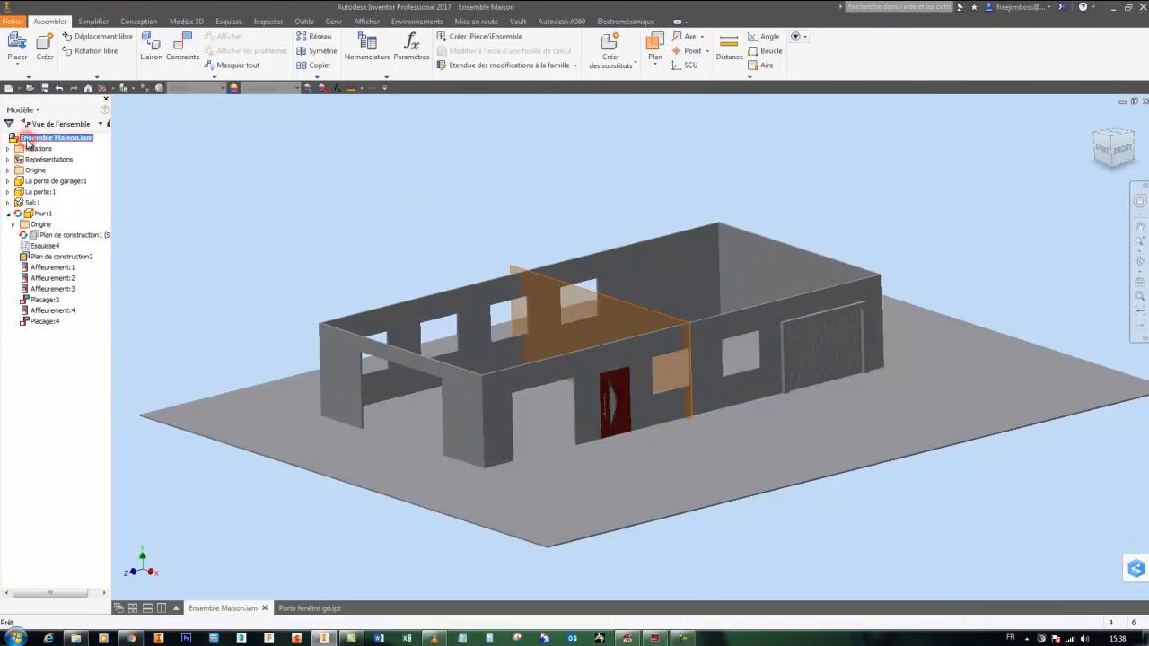
{"action": "left_click", "coordinate": [46, 46]}
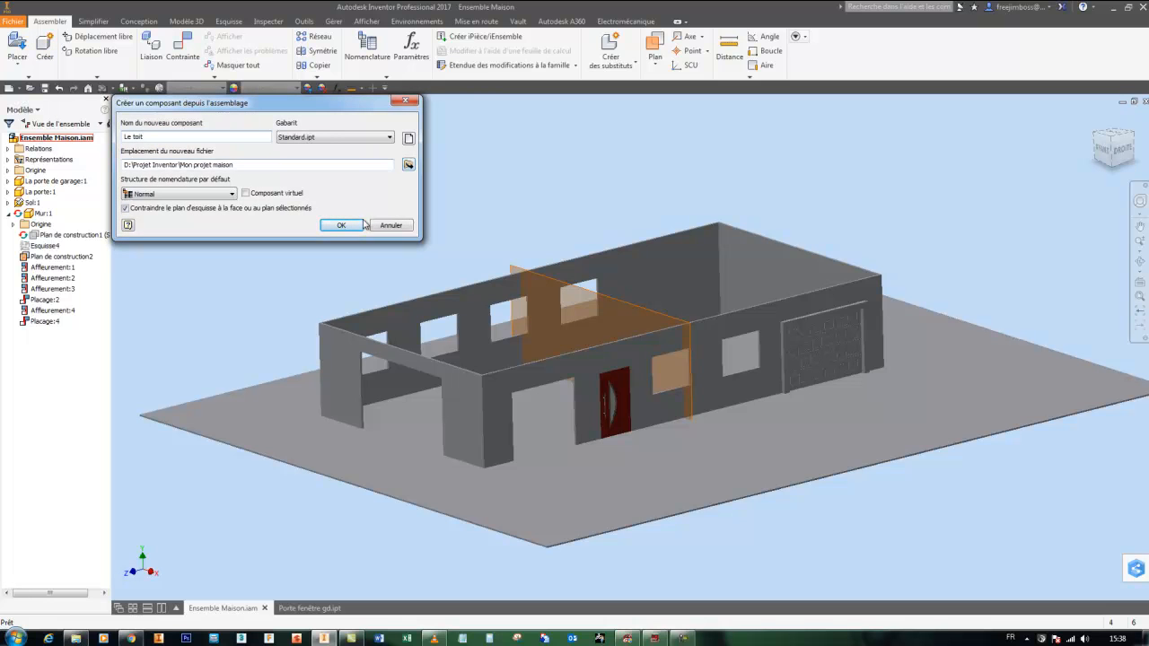
{"action": "left_click", "coordinate": [356, 228]}
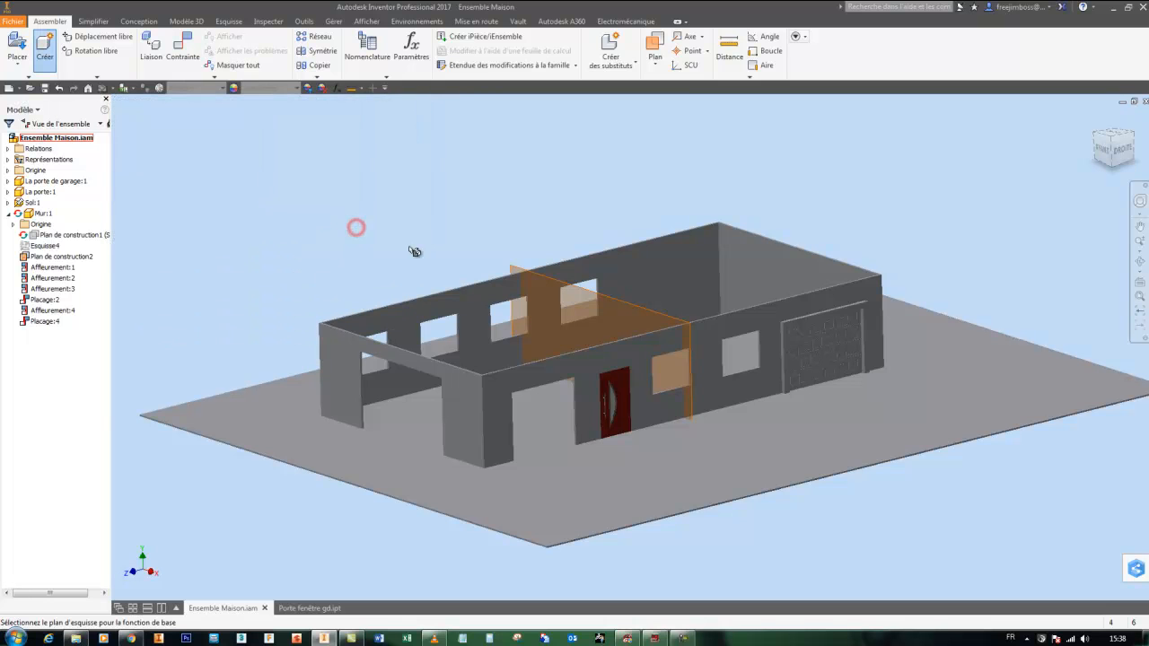
{"action": "left_click", "coordinate": [551, 281]}
Start a 2D sketch for Le toit on the mid work plane and project the wall's upper edge into it.
{"action": "left_click", "coordinate": [34, 43]}
{"action": "middle_click_drag", "start_coordinate": [561, 171], "coordinate": [564, 262], "text": "shift"}
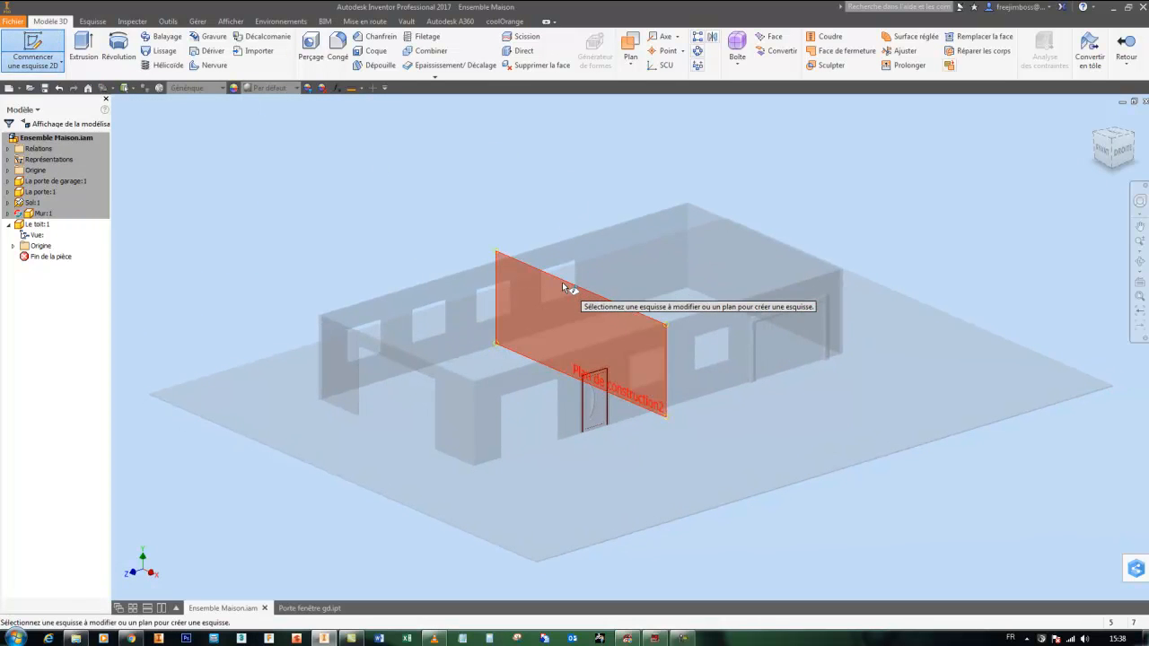
{"action": "left_click", "coordinate": [563, 283]}
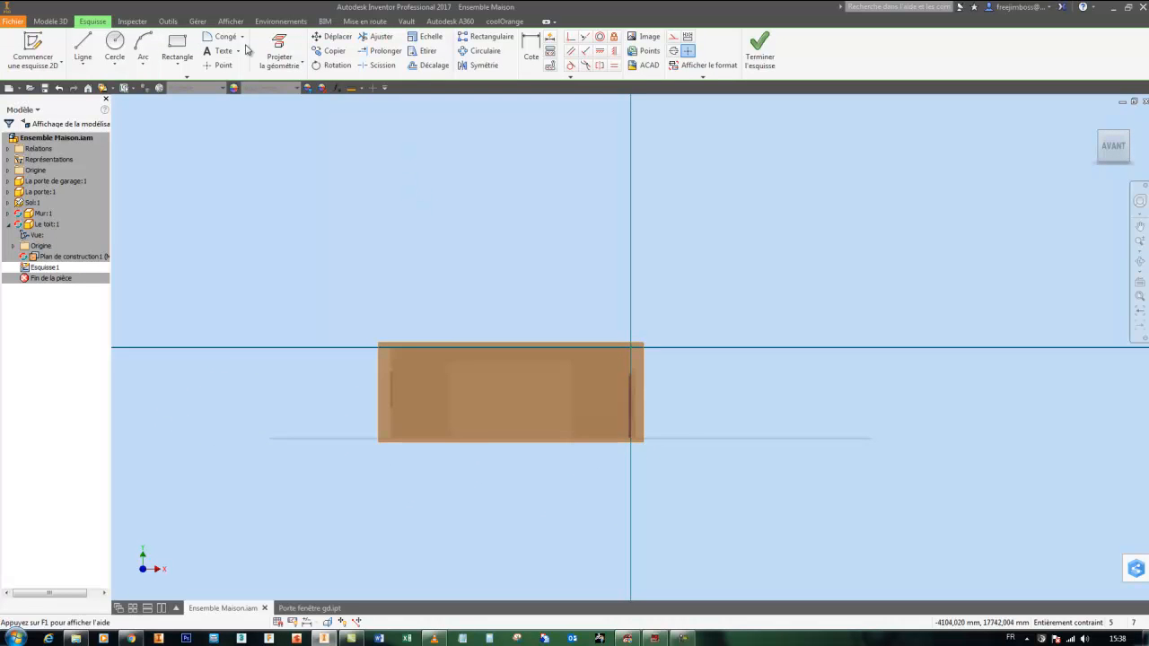
{"action": "left_click", "coordinate": [272, 41]}
{"action": "middle_click_drag", "start_coordinate": [384, 170], "coordinate": [380, 188], "text": "shift"}
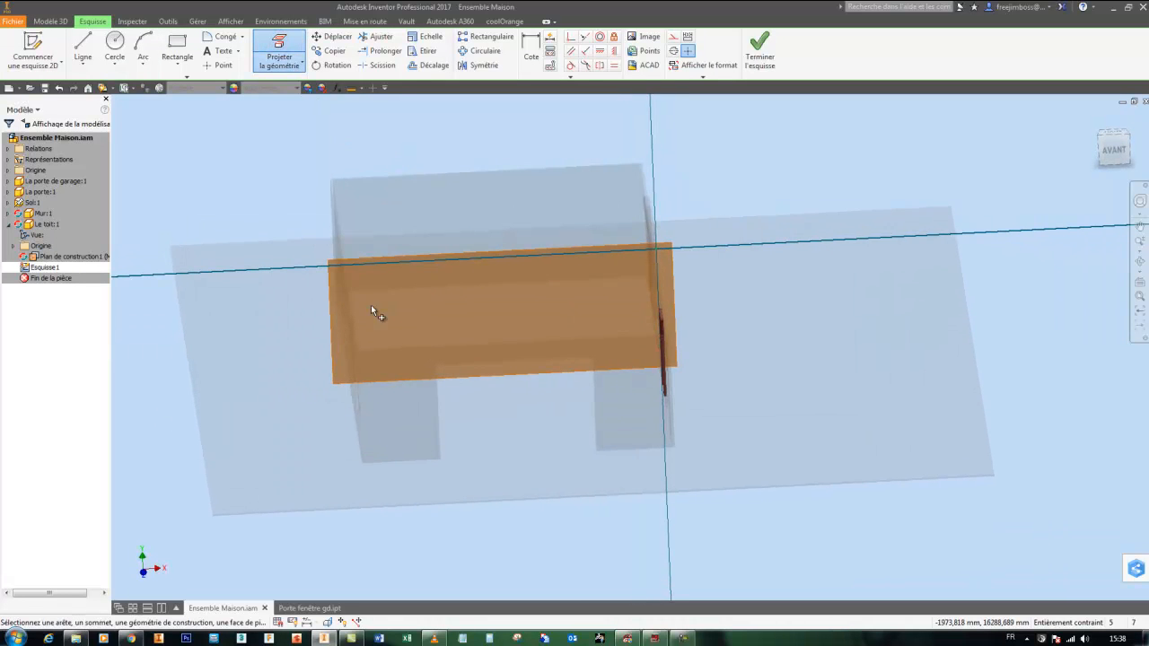
{"action": "left_click", "coordinate": [426, 348]}
{"action": "mouse_move", "coordinate": [192, 188]}
{"action": "middle_mouse_down", "text": "shift"}
{"action": "mouse_move", "coordinate": [410, 264]}
{"action": "mouse_move", "coordinate": [359, 321]}
{"action": "mouse_move", "coordinate": [403, 315]}
{"action": "mouse_move", "coordinate": [389, 323]}
{"action": "mouse_move", "coordinate": [371, 326]}
{"action": "mouse_move", "coordinate": [386, 286]}
{"action": "mouse_move", "coordinate": [405, 277]}
{"action": "mouse_move", "coordinate": [380, 147]}
{"action": "middle_mouse_up", "text": "shift"}
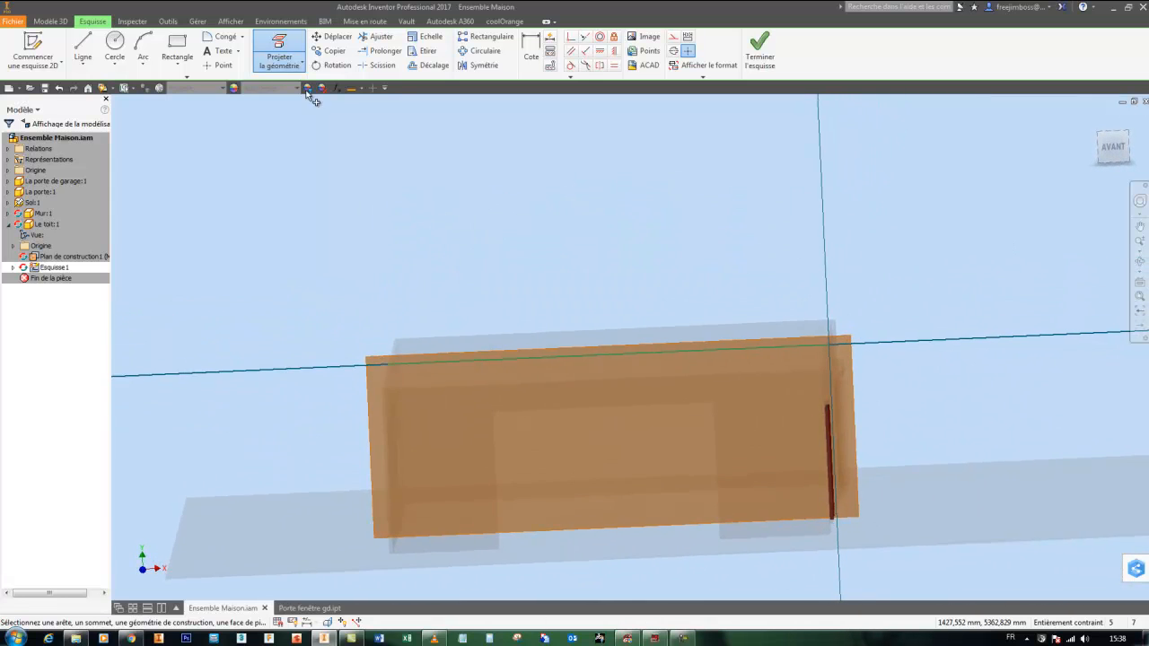
Draw a vertical construction line 4 m long upward from the midpoint of the projected wall edge.
{"action": "left_click", "coordinate": [81, 43]}
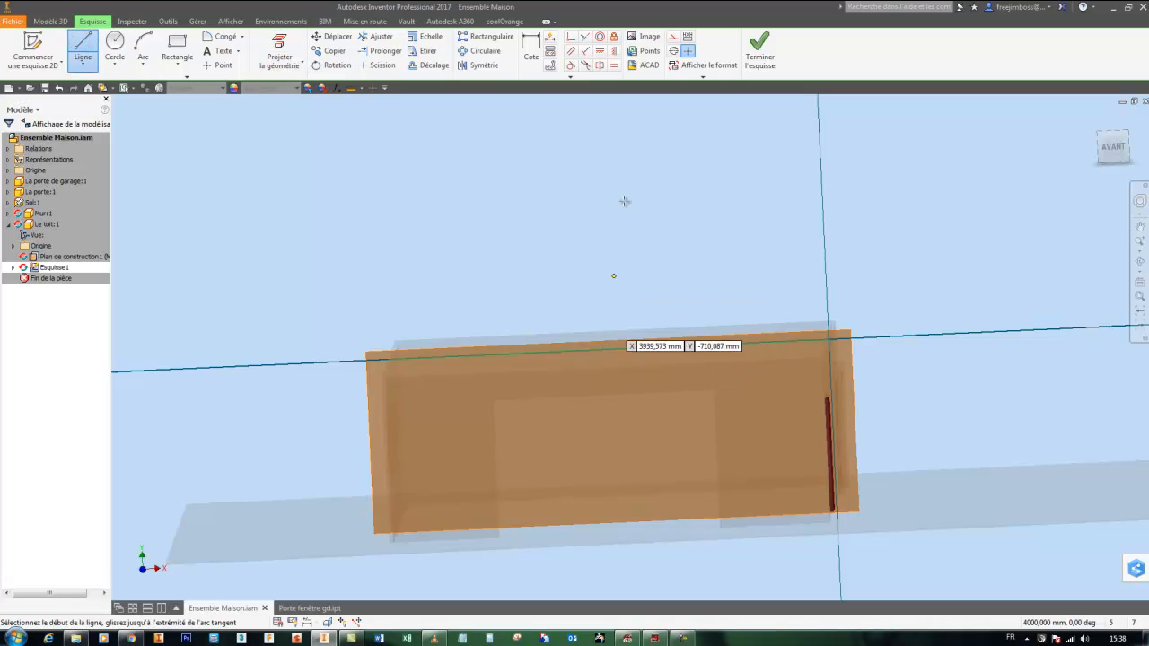
{"action": "left_click", "coordinate": [673, 36]}
{"action": "left_click", "coordinate": [608, 349]}
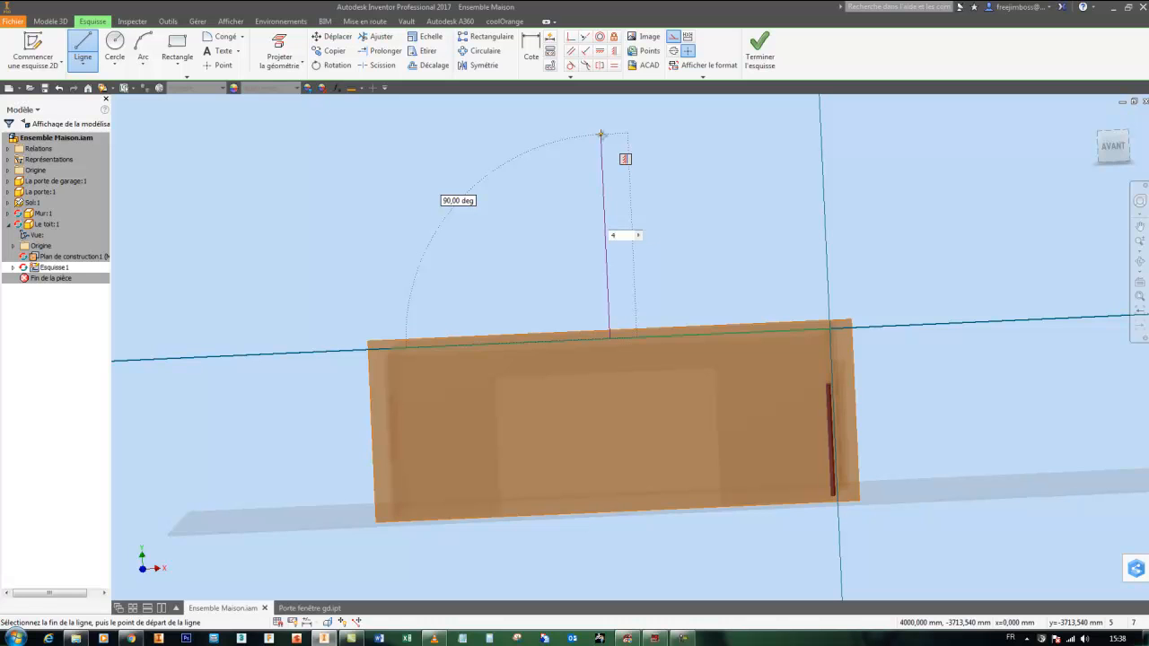
{"action": "type", "text": "4m"}
{"action": "key", "text": "Return"}
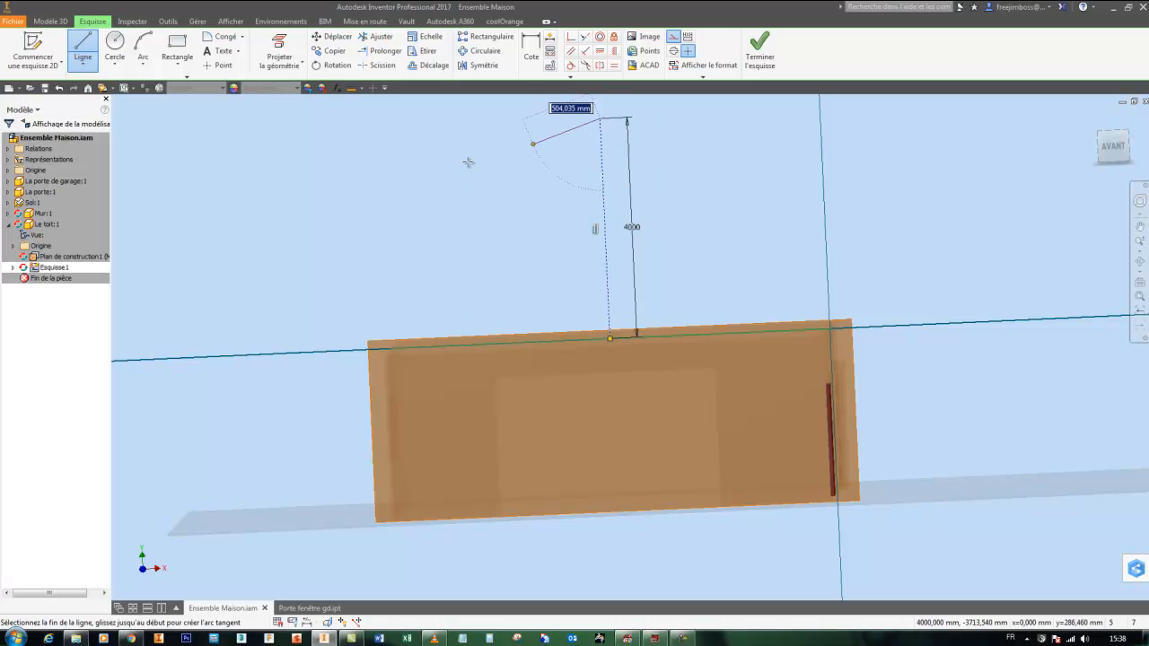
Draw a sloped line from the top of the vertical construction line down to the left end of the projected wall edge.
{"action": "right_click", "coordinate": [744, 192]}
{"action": "left_click", "coordinate": [790, 198]}
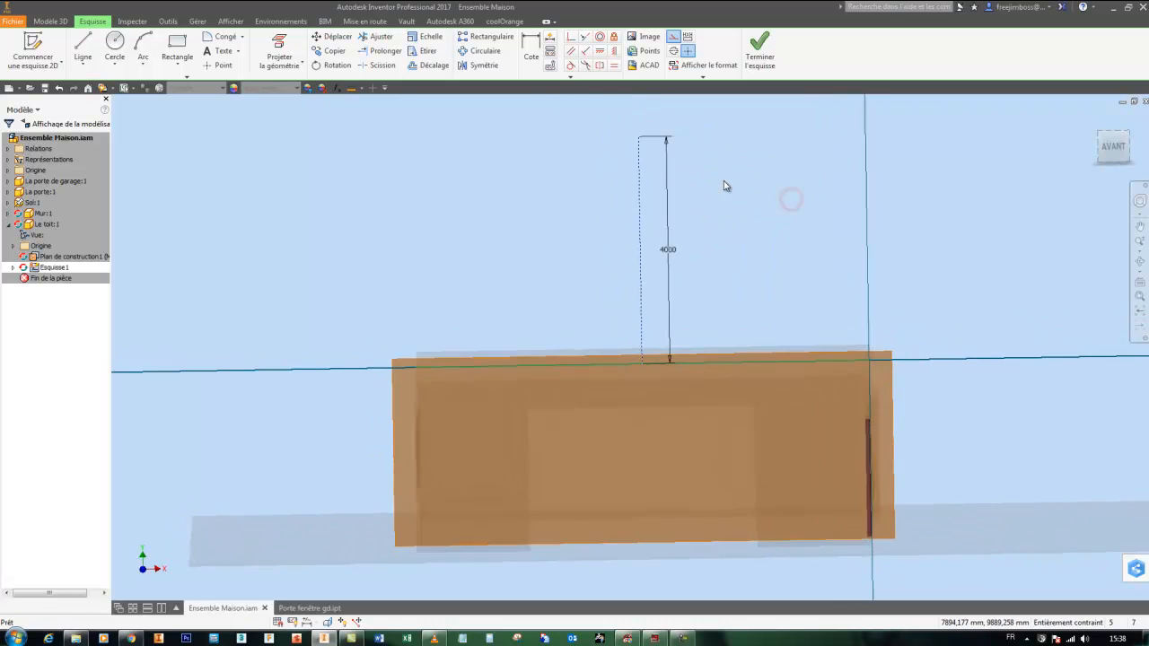
{"action": "left_click", "coordinate": [82, 44]}
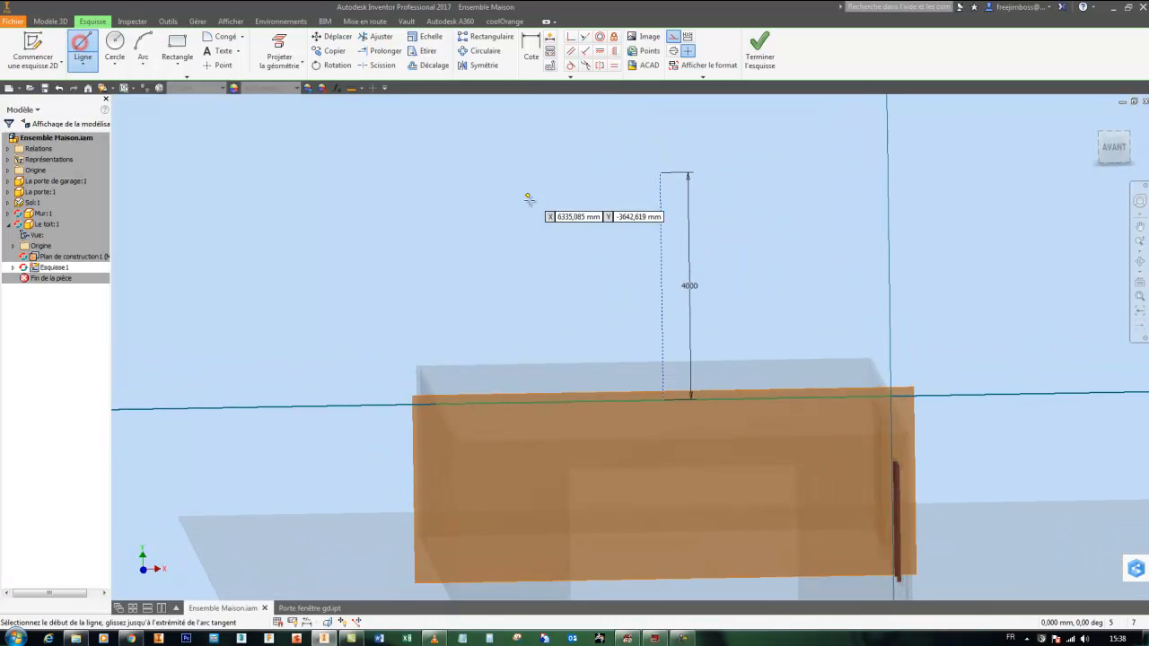
{"action": "left_click", "coordinate": [661, 173]}
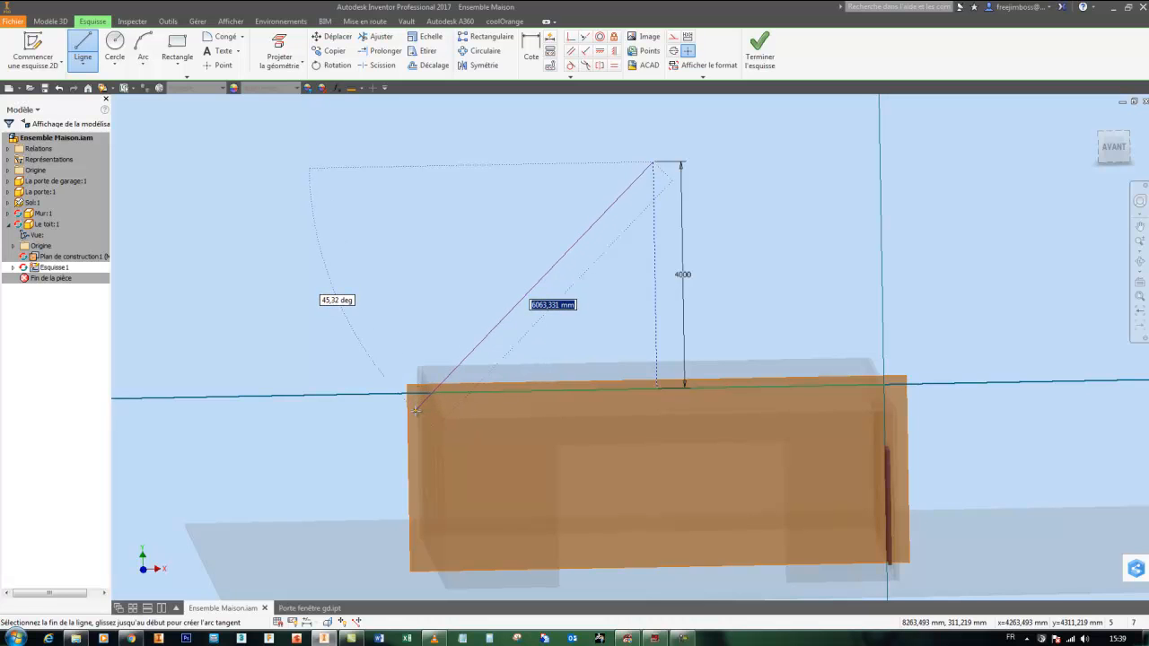
{"action": "double_click", "coordinate": [430, 392]}
{"action": "right_click", "coordinate": [436, 294]}
{"action": "left_click", "coordinate": [470, 294]}
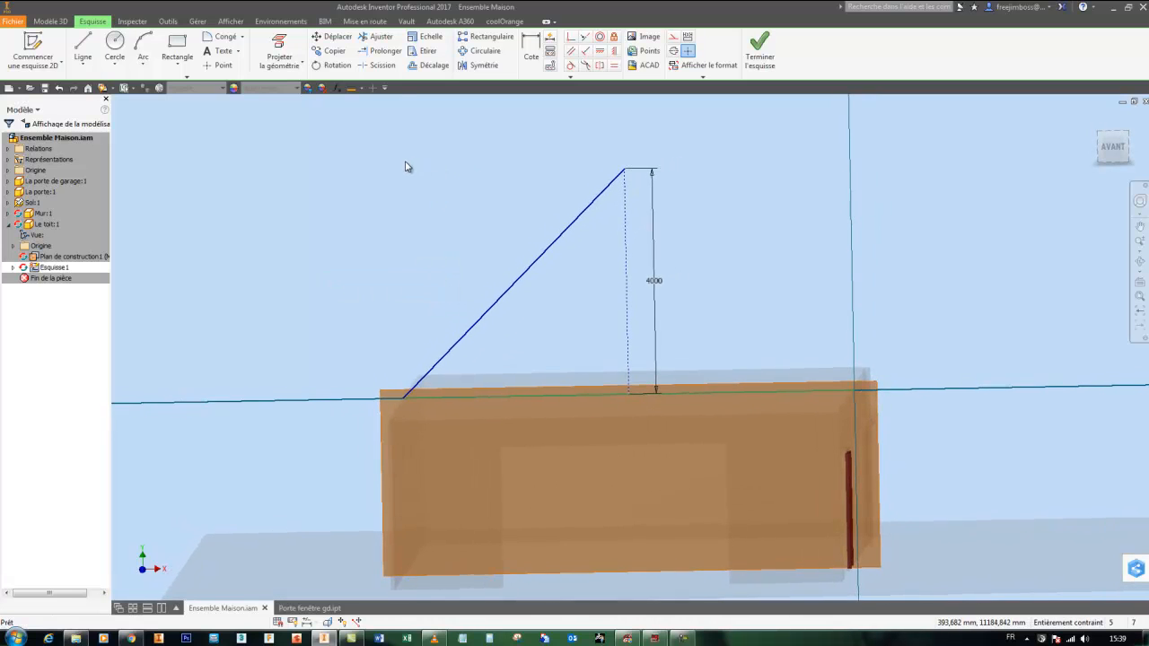
Extend the slope 400 mm past the wall corner at 45 degrees and add a short horizontal line outward from its end.
{"action": "left_click", "coordinate": [80, 46]}
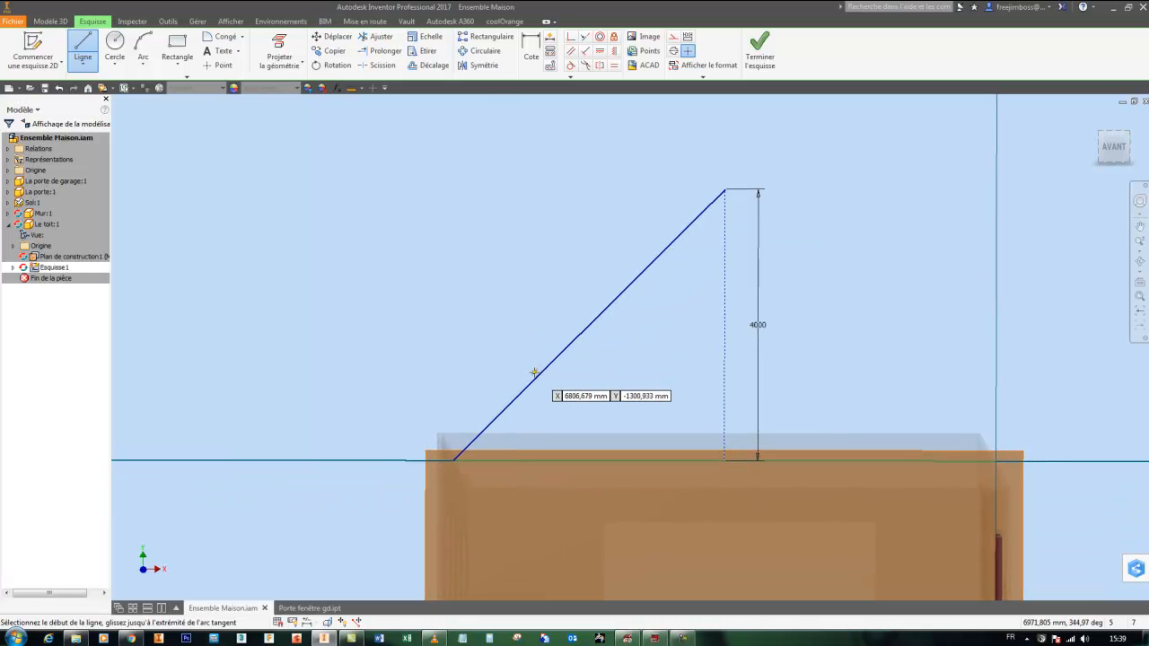
{"action": "left_click", "coordinate": [453, 459]}
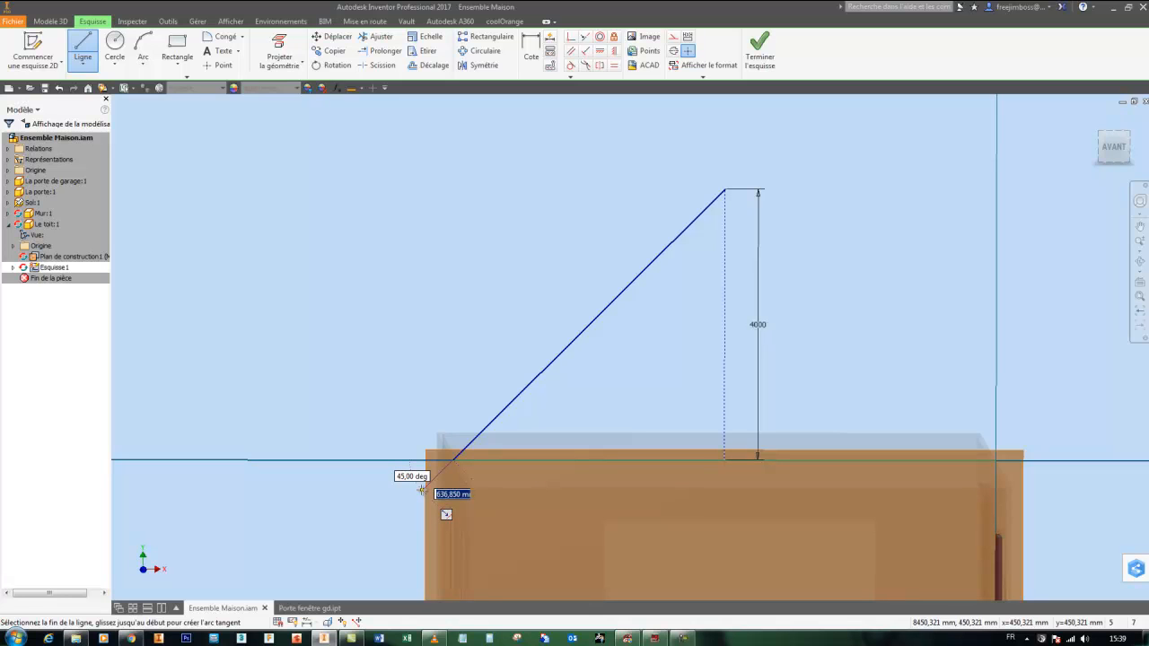
{"action": "key", "text": "Return"}
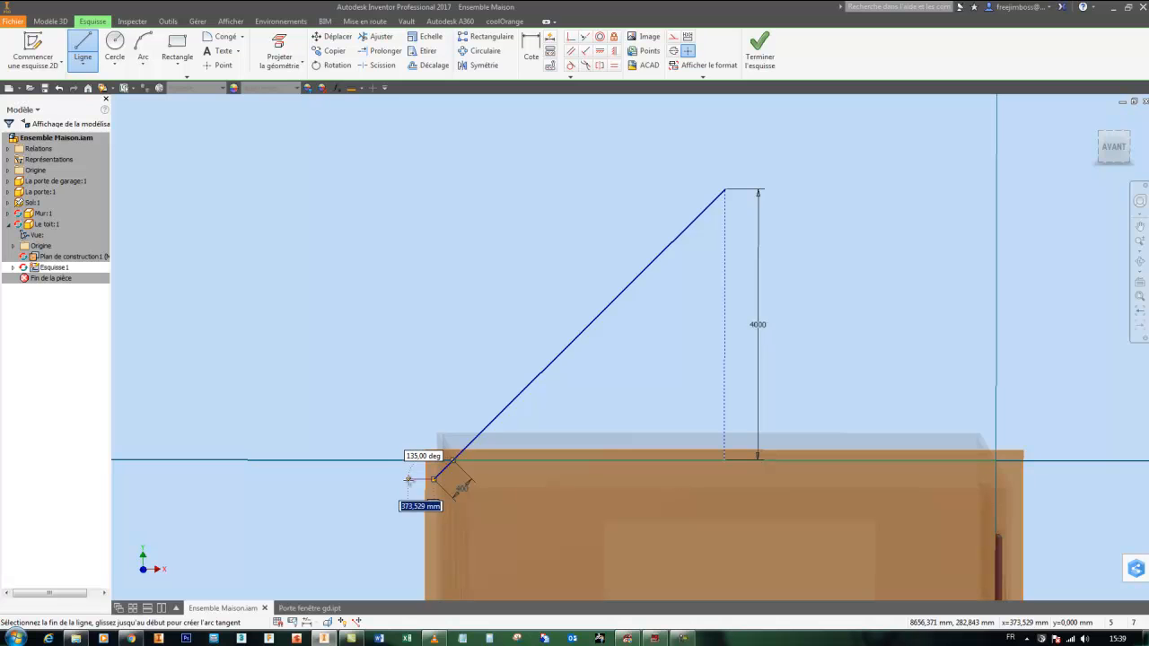
{"action": "right_click", "coordinate": [404, 384]}
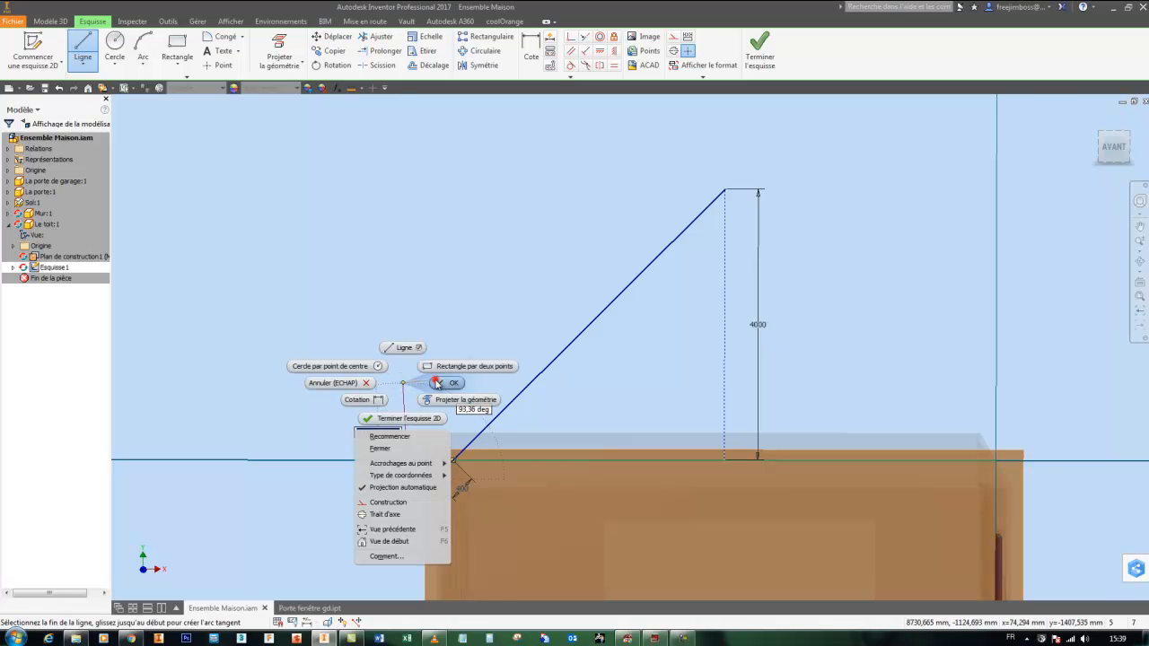
{"action": "left_click", "coordinate": [437, 384]}
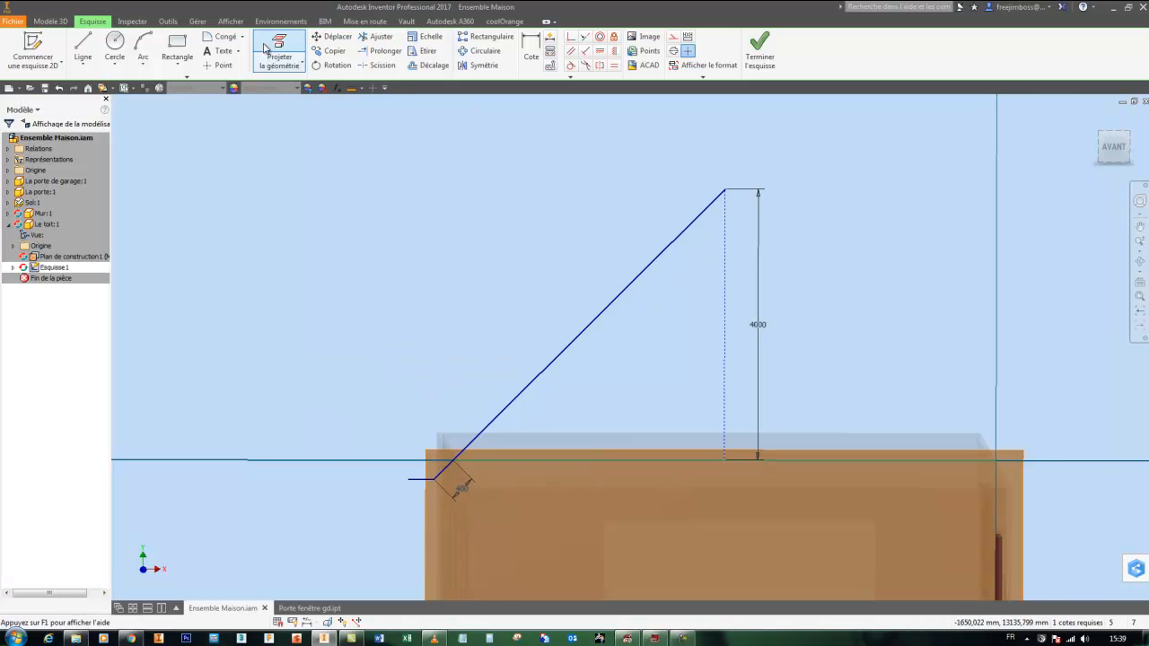
Offset the roof slope line outward by 100 mm.
{"action": "left_click", "coordinate": [432, 65]}
{"action": "left_click", "coordinate": [597, 318]}
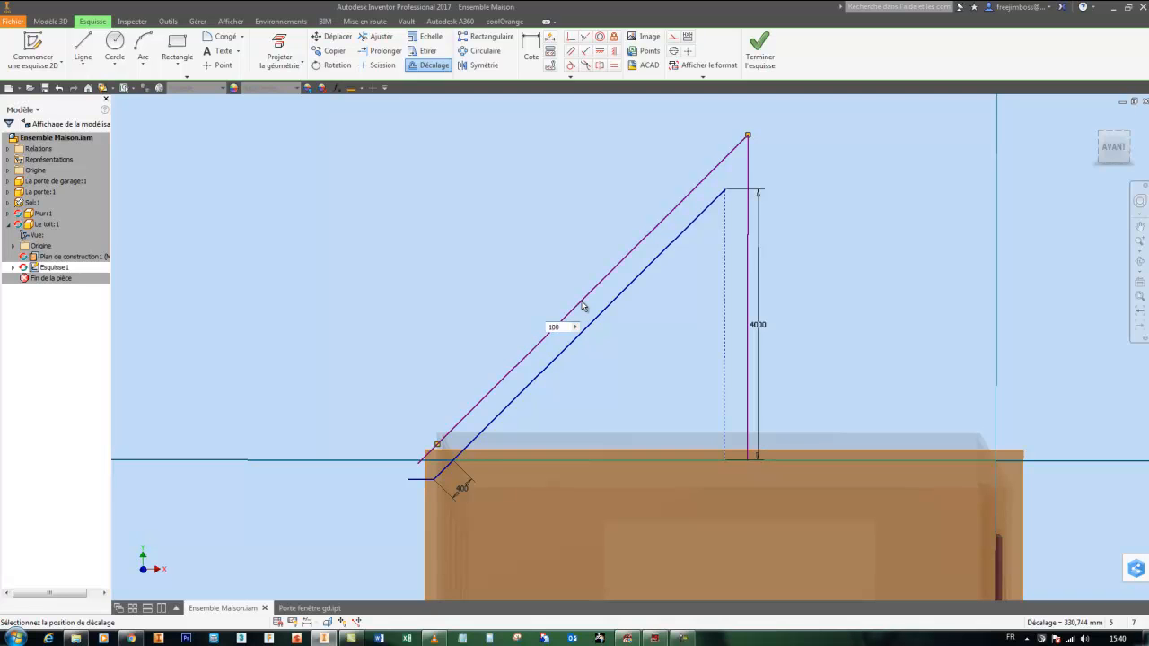
{"action": "key", "text": "Return"}
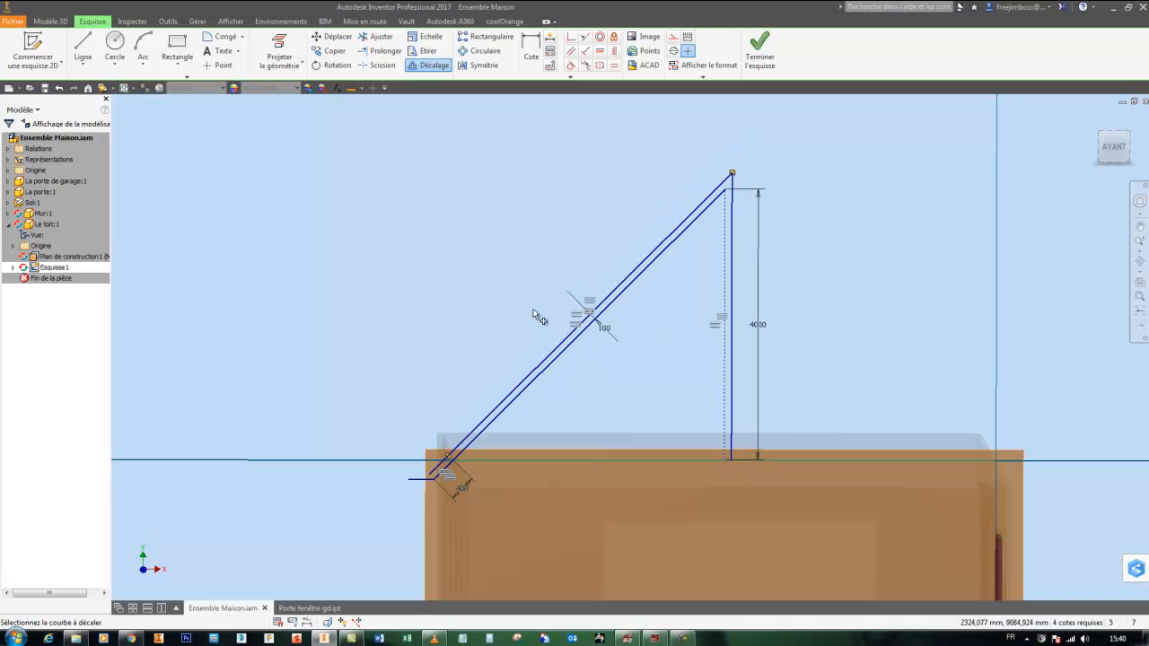
{"action": "right_click", "coordinate": [575, 187]}
{"action": "left_click", "coordinate": [609, 182]}
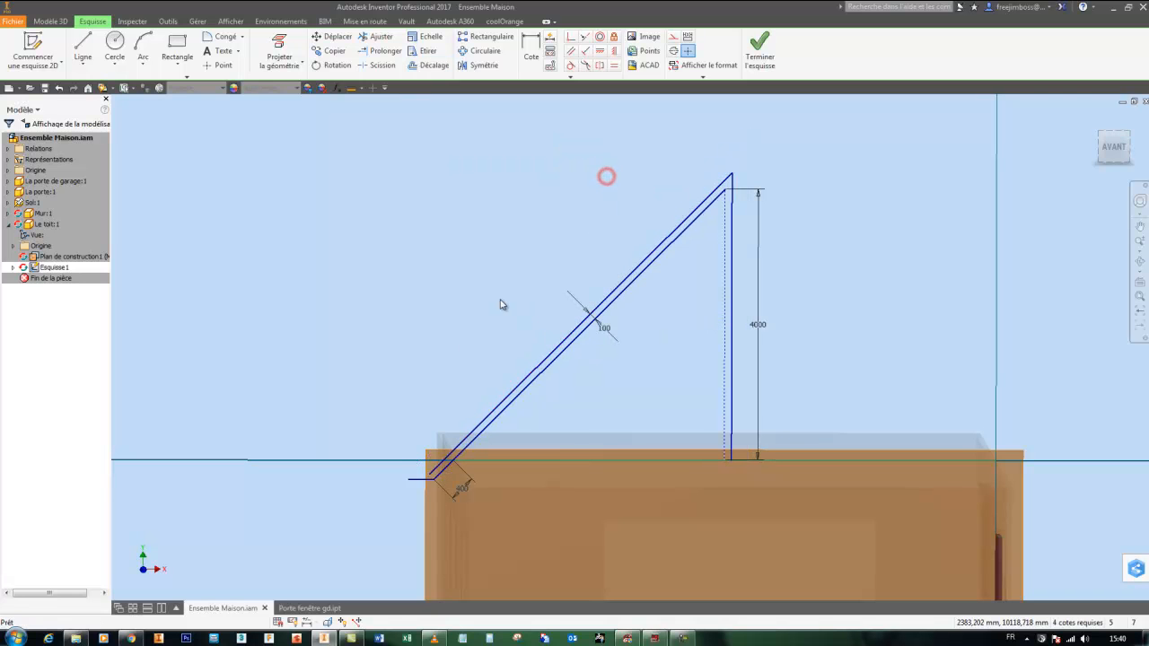
Close the eave by continuing the offset slope down to the short horizontal line and trimming that line's excess beyond the intersection.
{"action": "left_click", "coordinate": [83, 43]}
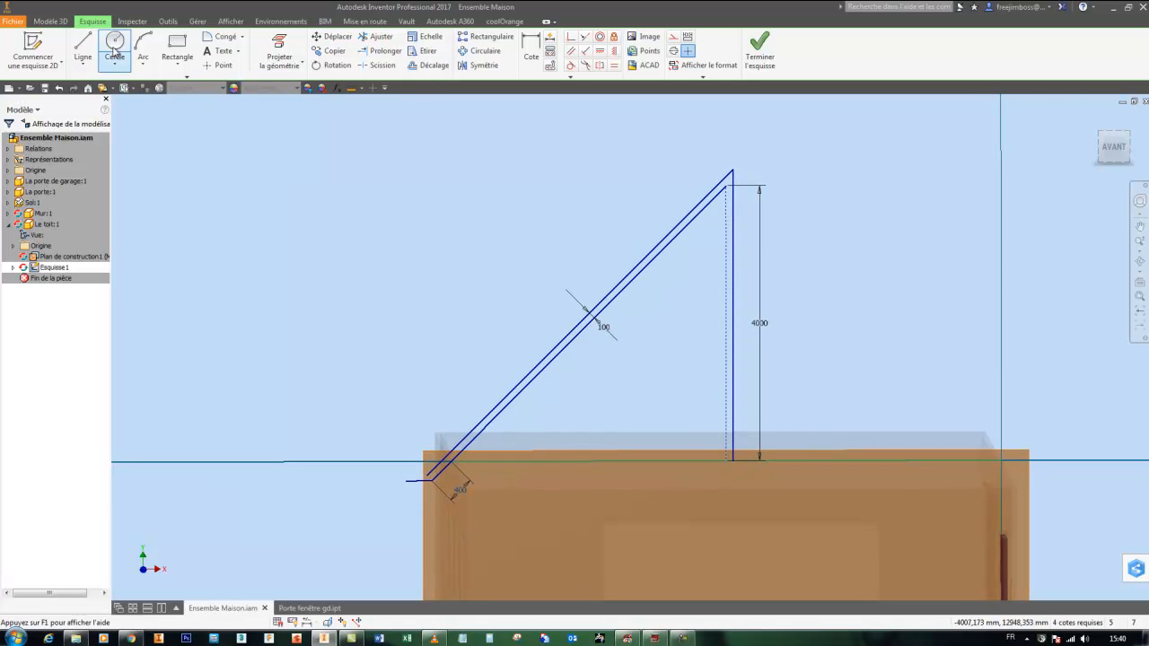
{"action": "left_click", "coordinate": [428, 478]}
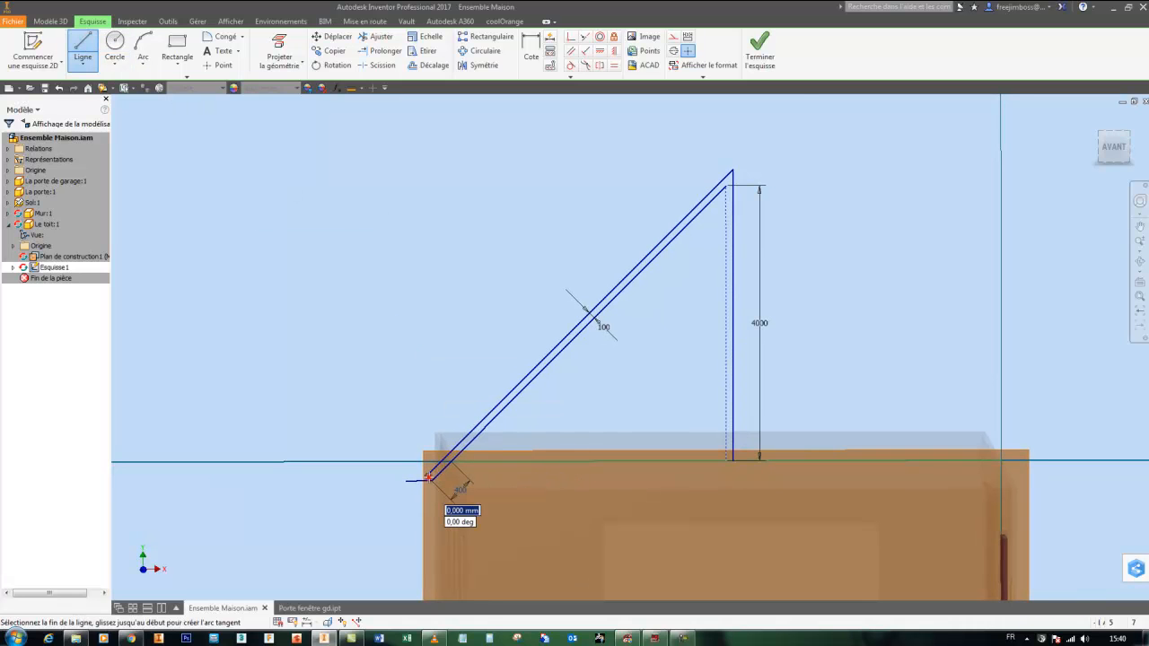
{"action": "scroll", "coordinate": [431, 478], "scroll_direction": "up", "scroll_amount": 3}
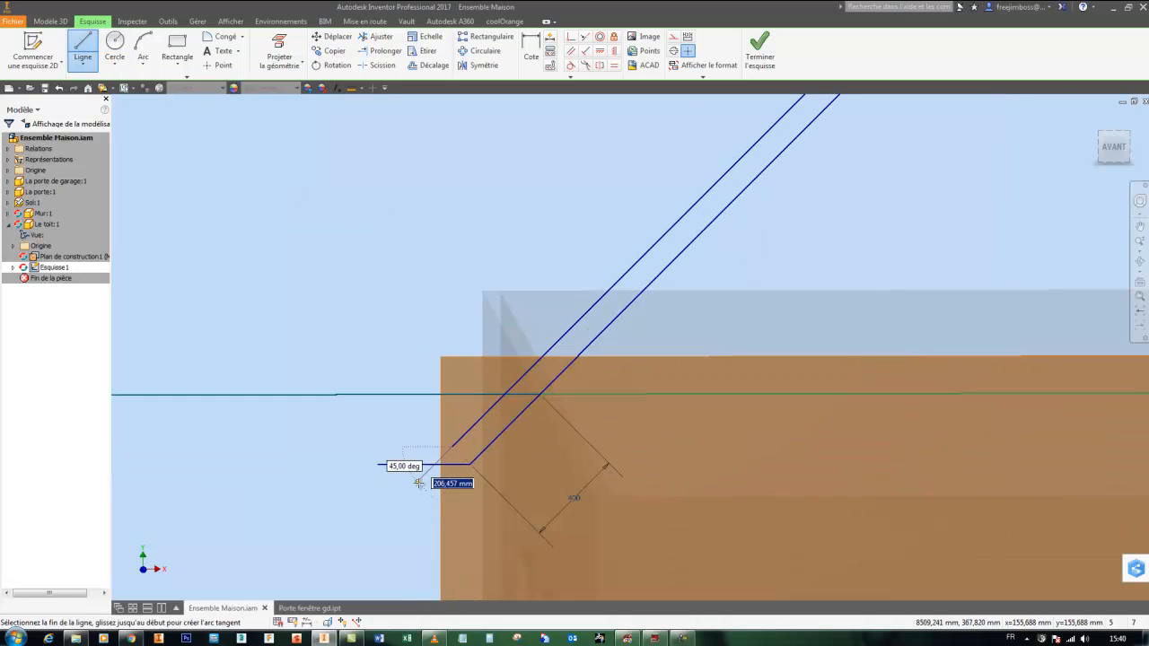
{"action": "right_click", "coordinate": [429, 355]}
{"action": "left_click", "coordinate": [466, 356]}
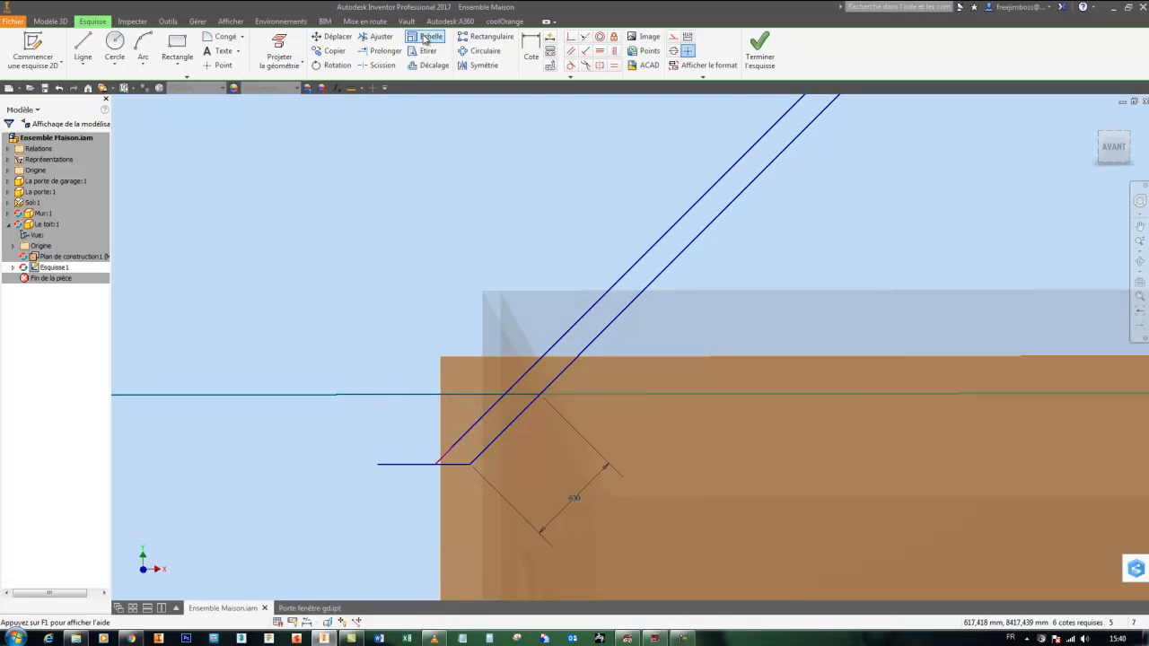
{"action": "left_click", "coordinate": [375, 37]}
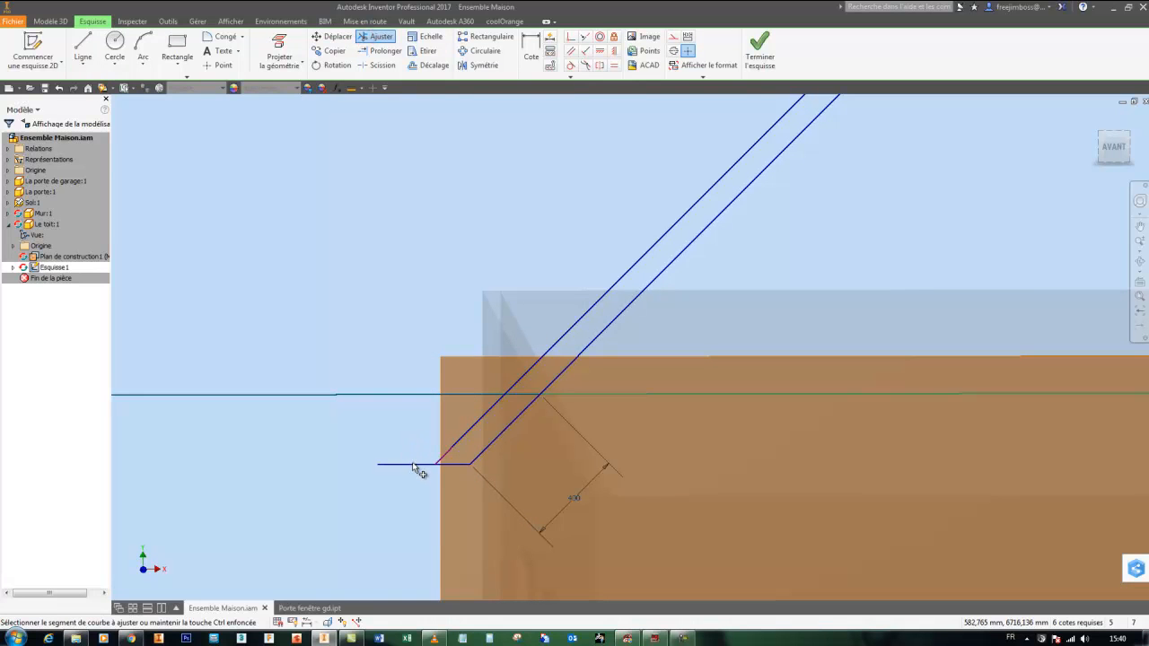
{"action": "right_click", "coordinate": [358, 271]}
{"action": "left_click", "coordinate": [400, 270]}
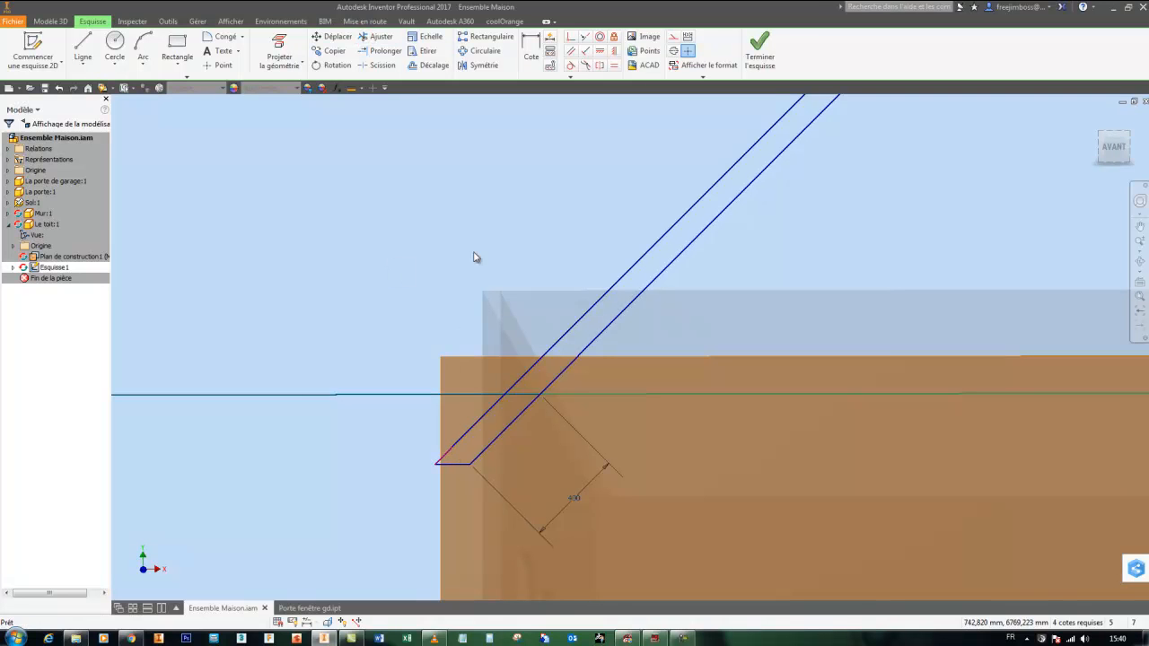
Delete the extra vertical line produced by the offset beside the 4000 mm construction line.
{"action": "middle_click_drag", "start_coordinate": [475, 245], "coordinate": [406, 325]}
{"action": "scroll", "coordinate": [500, 264], "scroll_direction": "down", "scroll_amount": 4}
{"action": "middle_click_drag", "start_coordinate": [500, 264], "coordinate": [468, 346]}
{"action": "middle_click_drag", "start_coordinate": [774, 144], "coordinate": [638, 287]}
{"action": "scroll", "coordinate": [638, 287], "scroll_direction": "down", "scroll_amount": 1}
{"action": "middle_click_drag", "start_coordinate": [798, 226], "coordinate": [652, 274]}
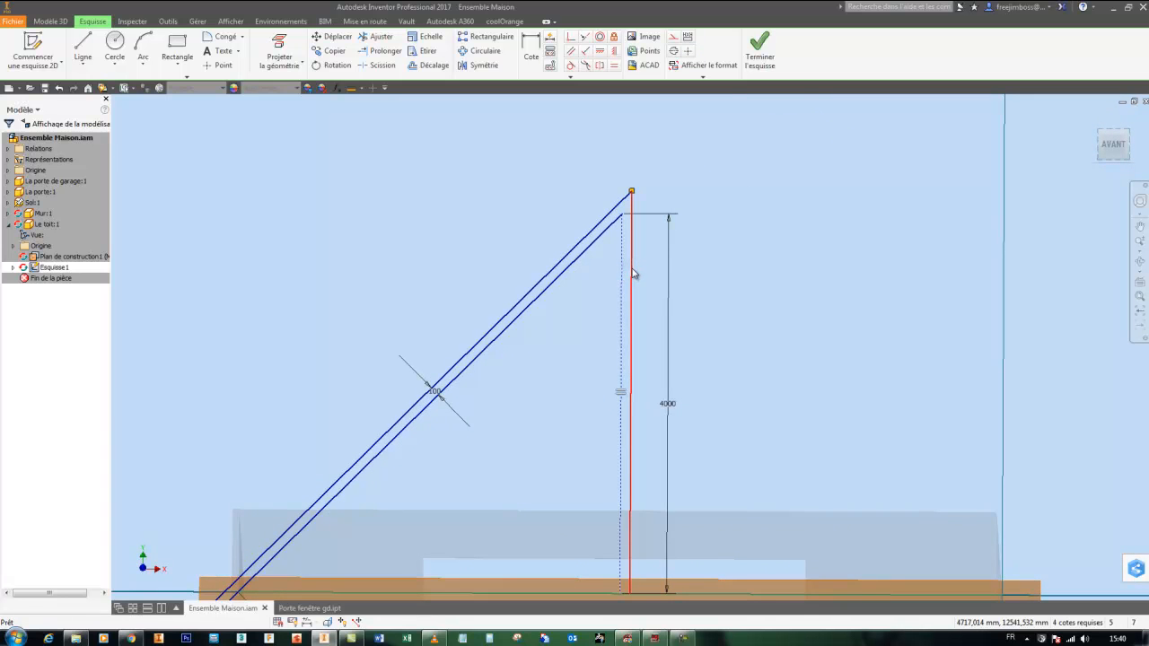
{"action": "right_click", "coordinate": [632, 272]}
{"action": "left_click", "coordinate": [638, 233]}
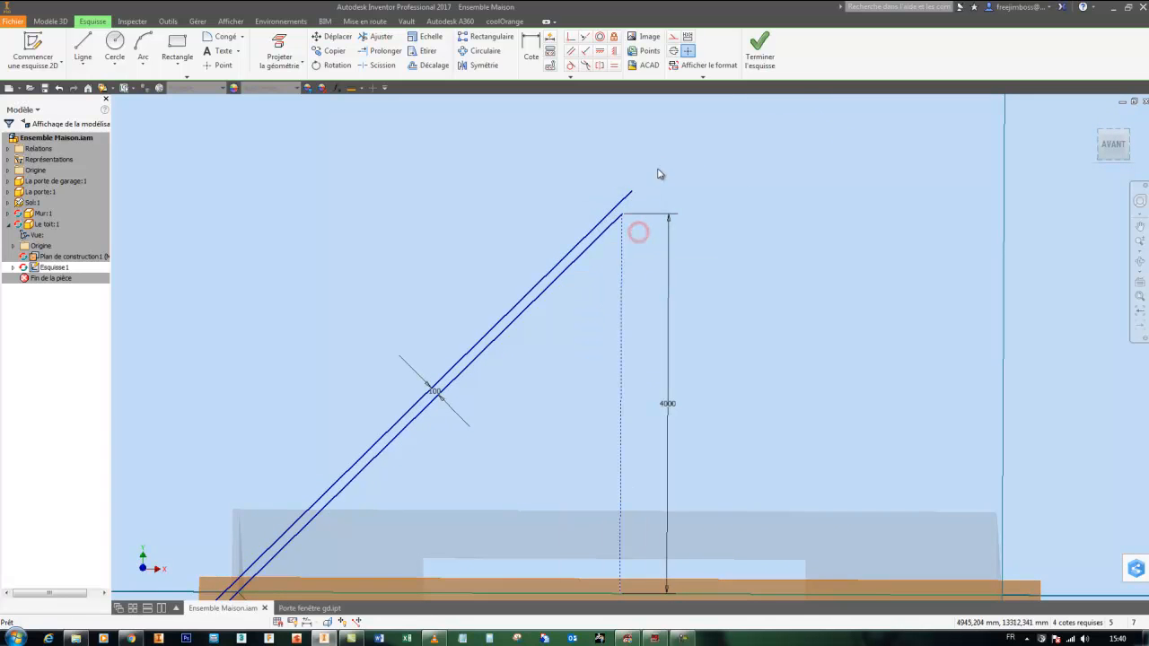
Draw a short vertical construction line from the ridge point up to the offset slope line.
{"action": "left_click", "coordinate": [83, 49]}
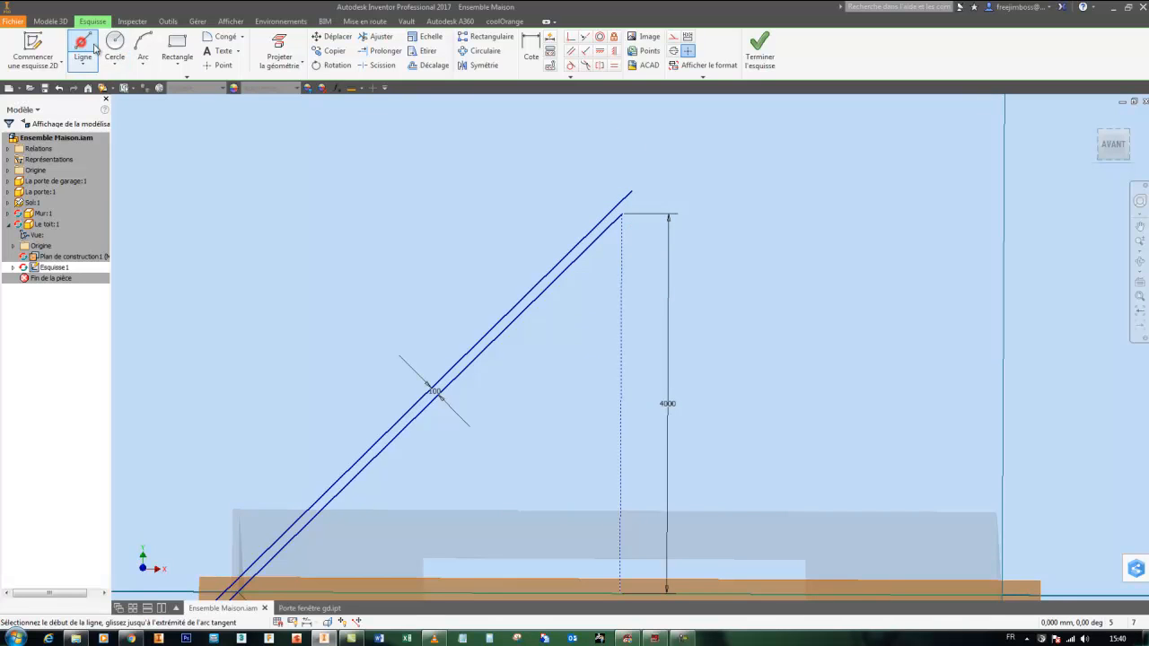
{"action": "left_click", "coordinate": [622, 214]}
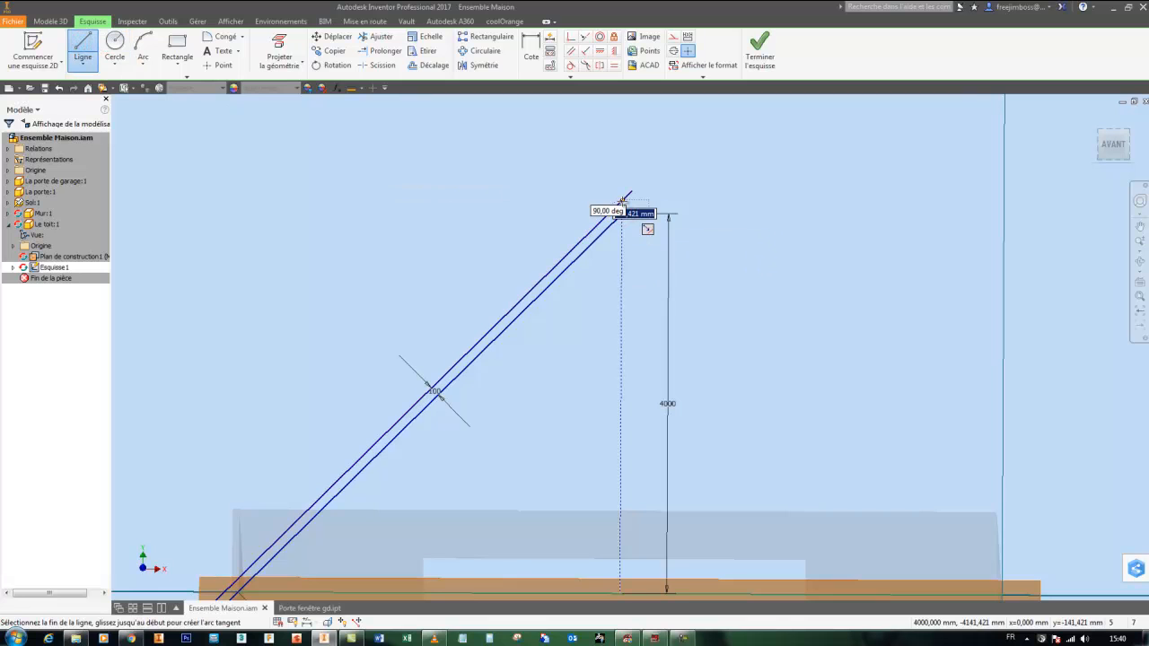
{"action": "left_click", "coordinate": [674, 38]}
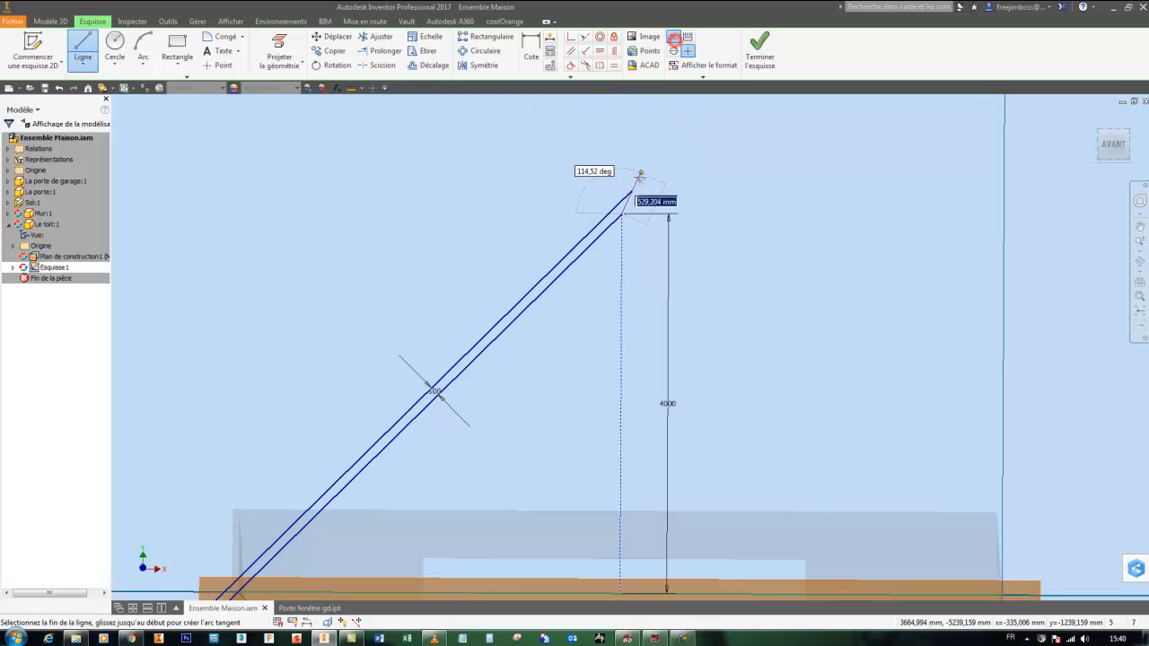
{"action": "key", "text": "Escape"}
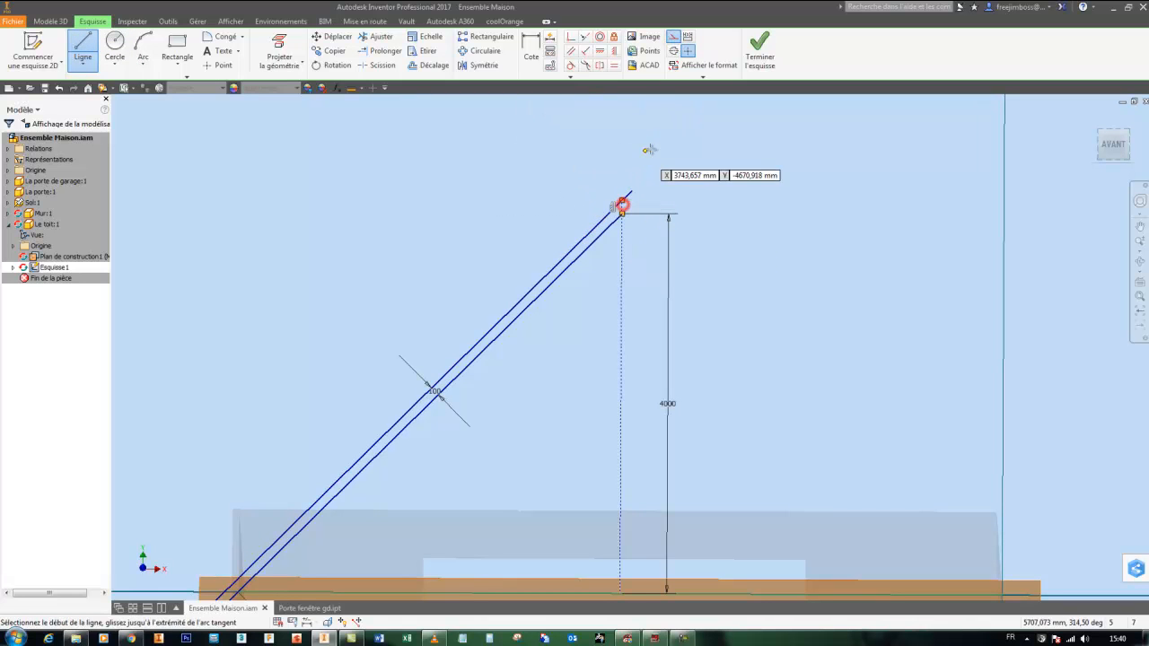
{"action": "right_click", "coordinate": [657, 145]}
{"action": "left_click", "coordinate": [692, 146]}
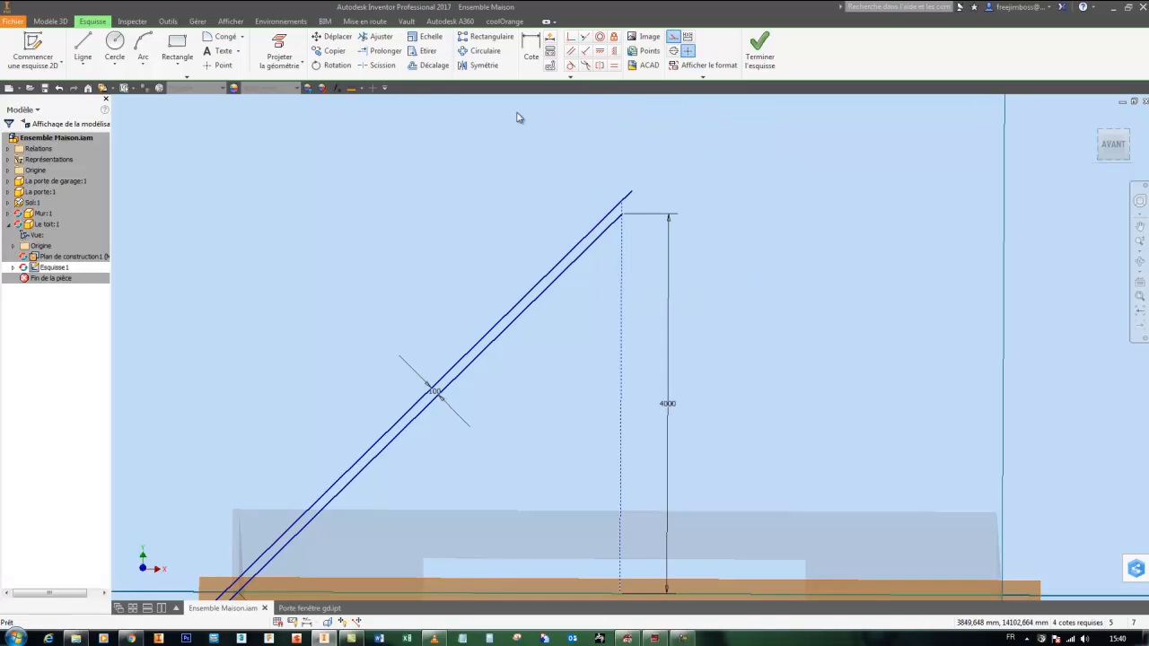
Trim the part of the offset slope line that overshoots the short vertical line at the ridge.
{"action": "left_click", "coordinate": [376, 35]}
{"action": "left_click", "coordinate": [631, 194]}
{"action": "right_click", "coordinate": [722, 190]}
{"action": "left_click", "coordinate": [760, 188]}
{"action": "scroll", "coordinate": [710, 289], "scroll_direction": "down", "scroll_amount": 3}
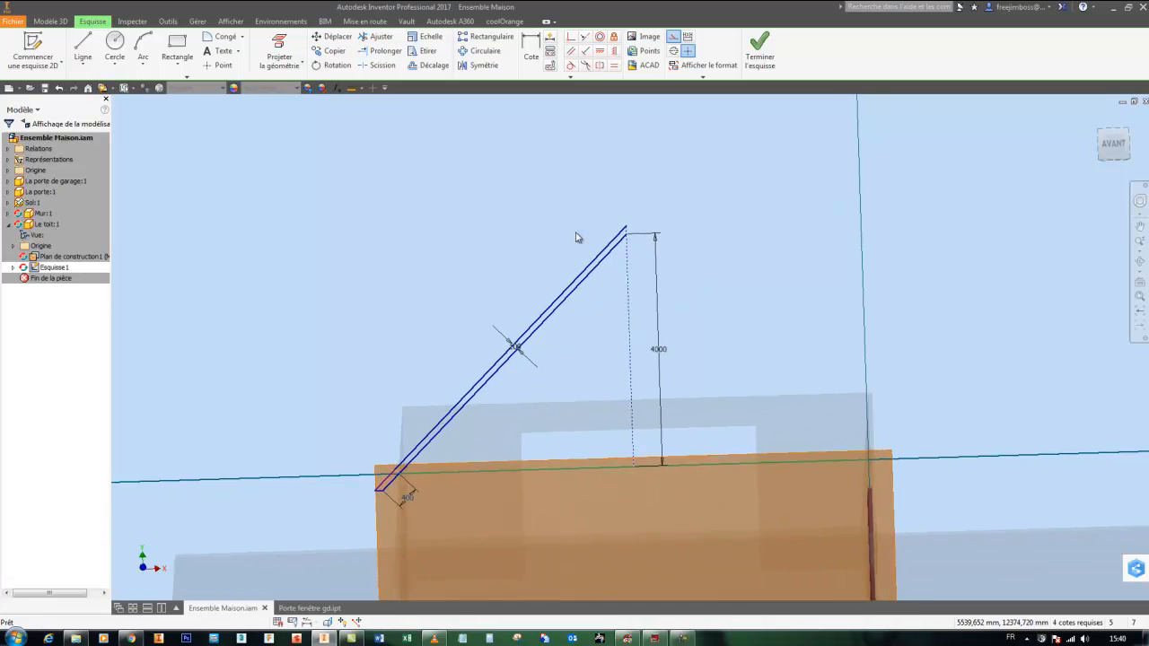
Draw a vertical centreline downward from the midpoint of the projected wall edge.
{"action": "key", "text": "l"}
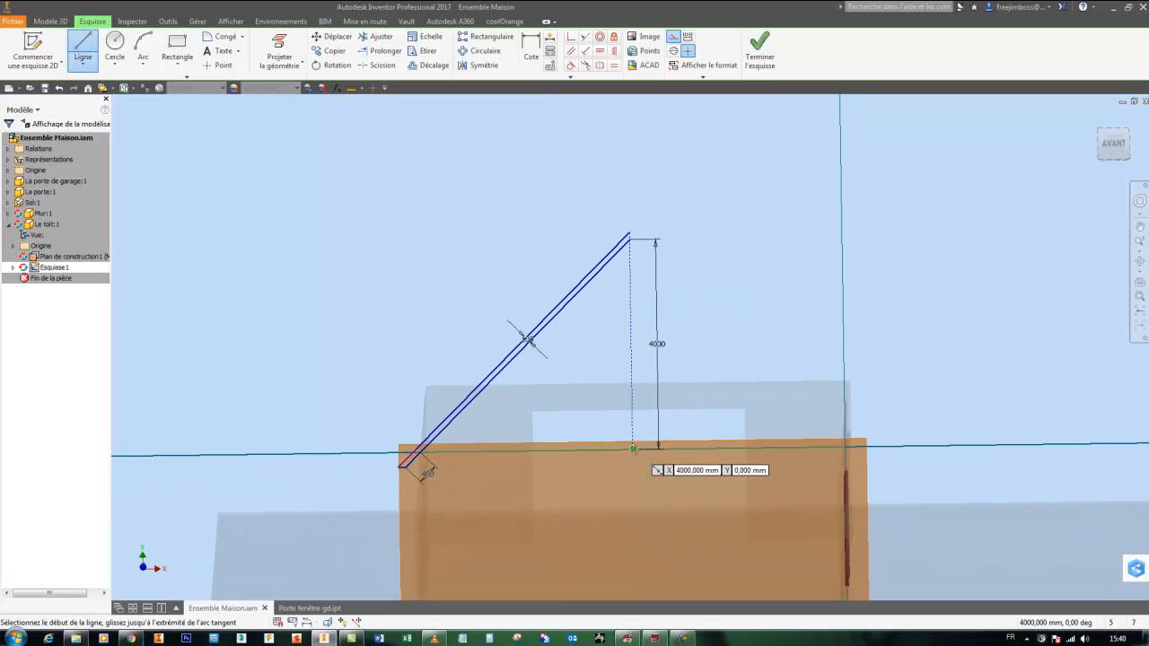
{"action": "left_click", "coordinate": [633, 449]}
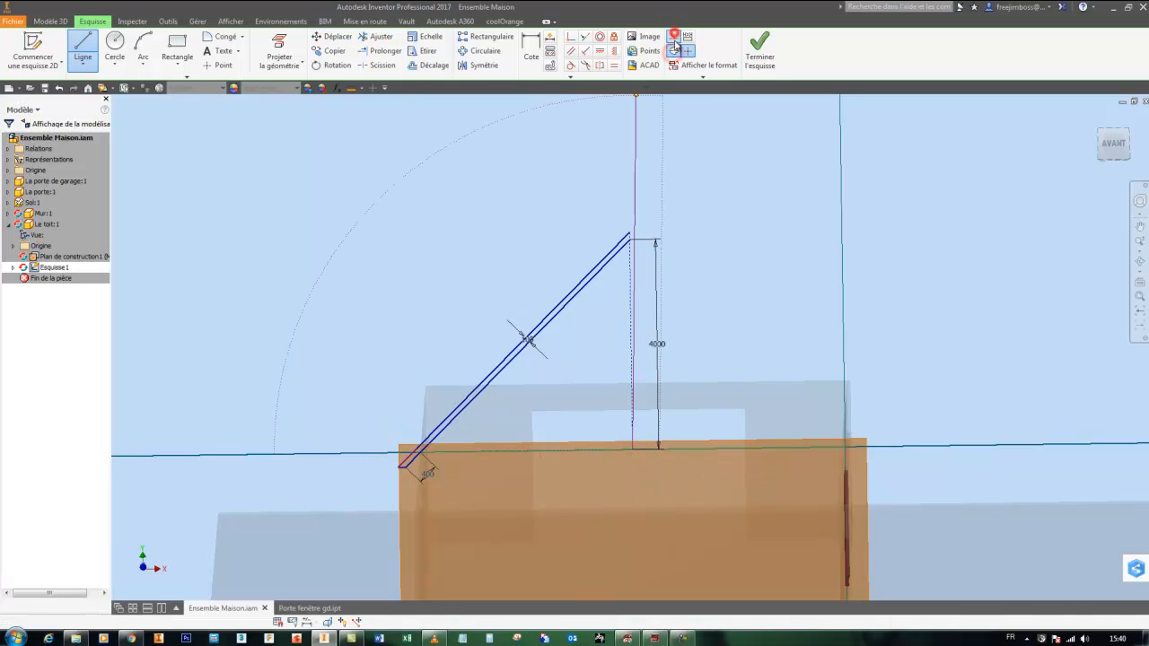
{"action": "left_click", "coordinate": [634, 552]}
{"action": "right_click", "coordinate": [652, 520]}
{"action": "left_click", "coordinate": [698, 514]}
Mirror the sloped roof profile about the vertical centreline and finish the sketch.
{"action": "mouse_move", "coordinate": [282, 162]}
{"action": "left_mouse_down"}
{"action": "mouse_move", "coordinate": [523, 326]}
{"action": "mouse_move", "coordinate": [653, 519]}
{"action": "mouse_move", "coordinate": [644, 498]}
{"action": "left_mouse_up"}
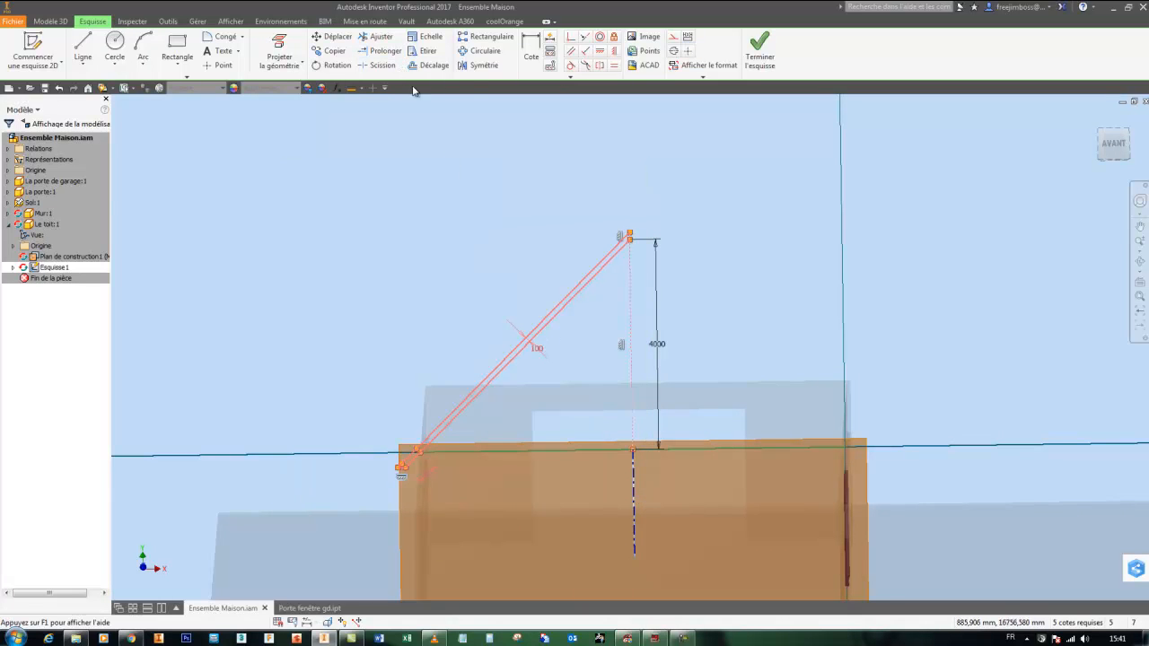
{"action": "left_click", "coordinate": [472, 66]}
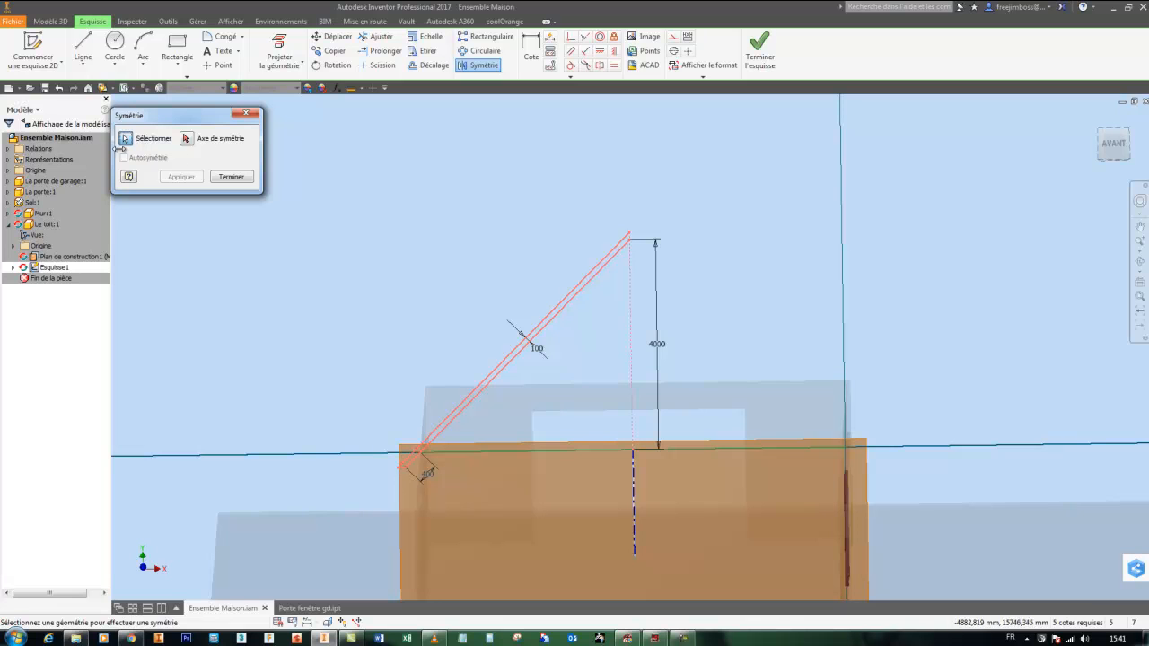
{"action": "left_click", "coordinate": [199, 145]}
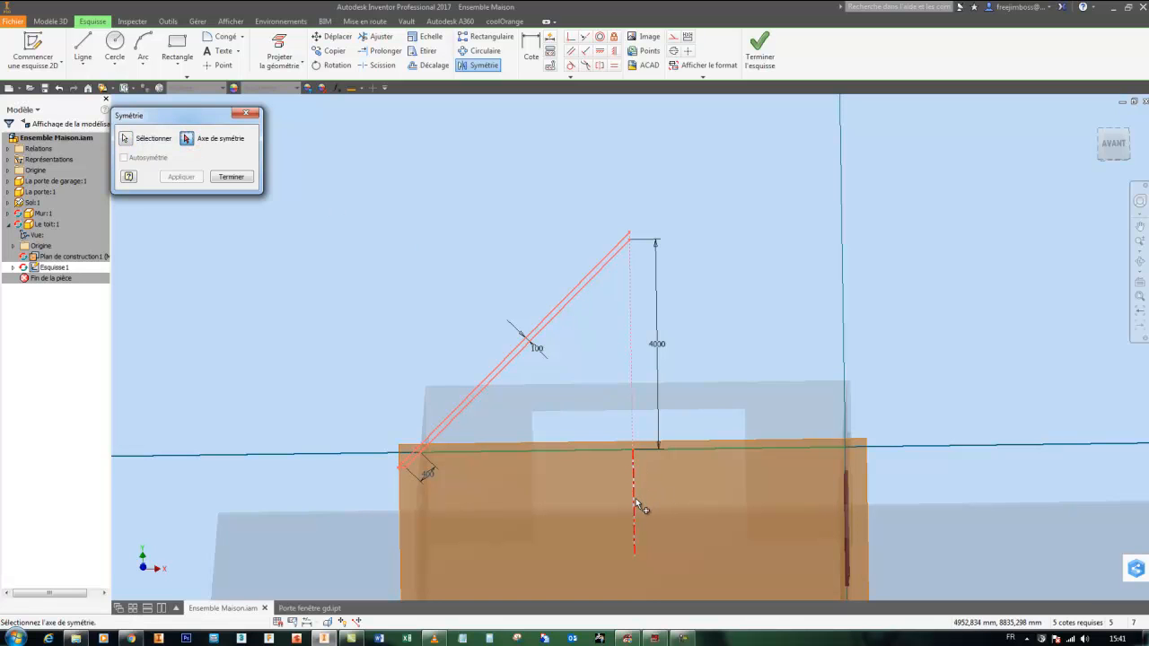
{"action": "left_click", "coordinate": [633, 502]}
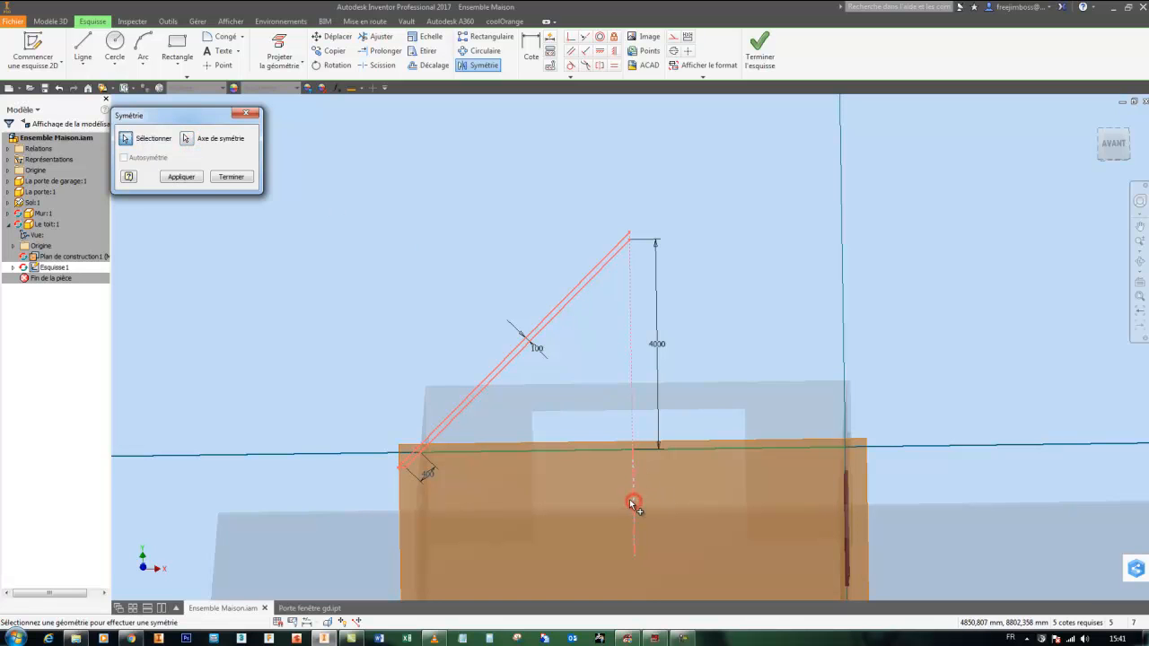
{"action": "left_click", "coordinate": [192, 179]}
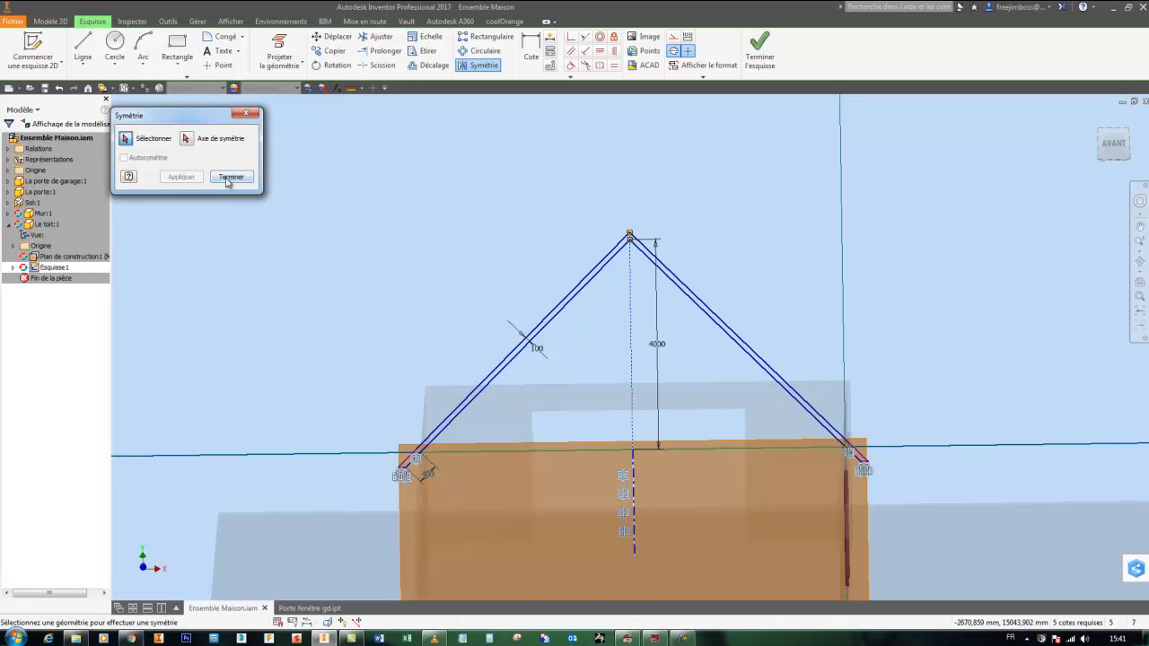
{"action": "left_click", "coordinate": [231, 177]}
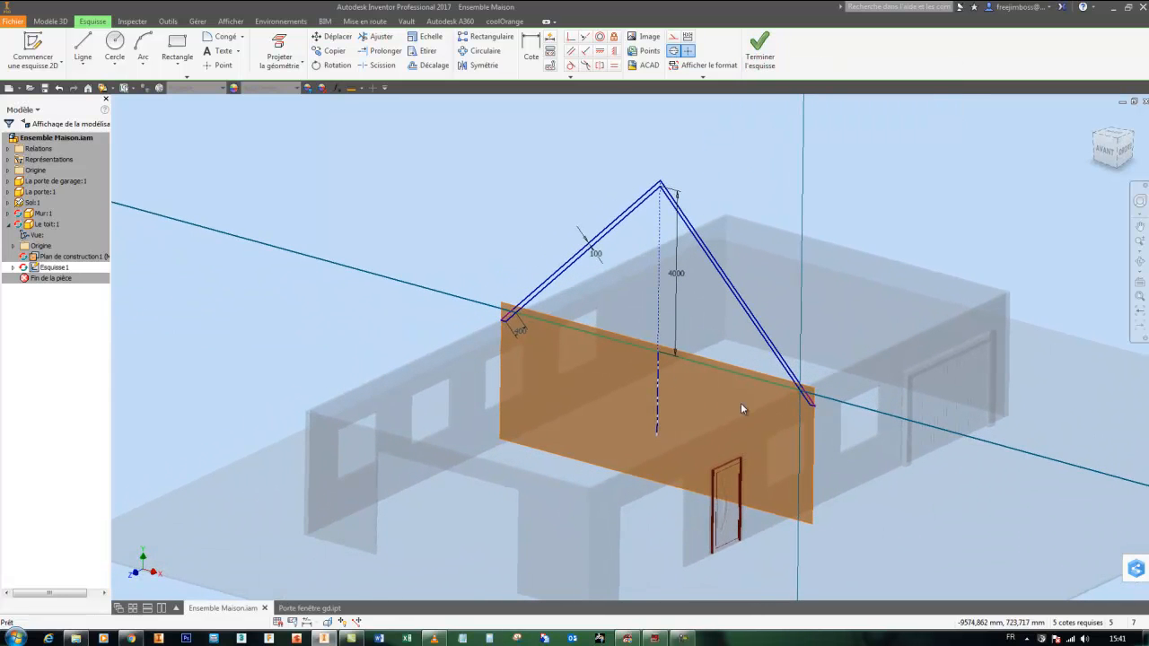
{"action": "left_click", "coordinate": [759, 47]}
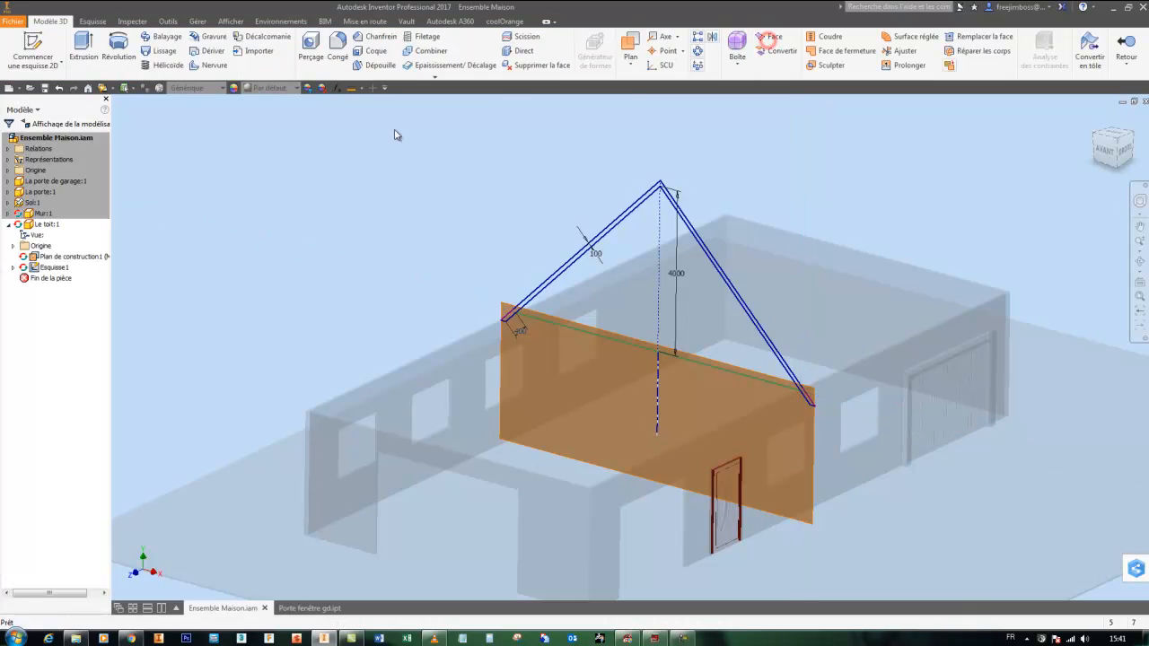
Extrude the gable roof profile symmetrically over a total distance of 17 m and return to the assembly.
{"action": "left_click", "coordinate": [83, 49]}
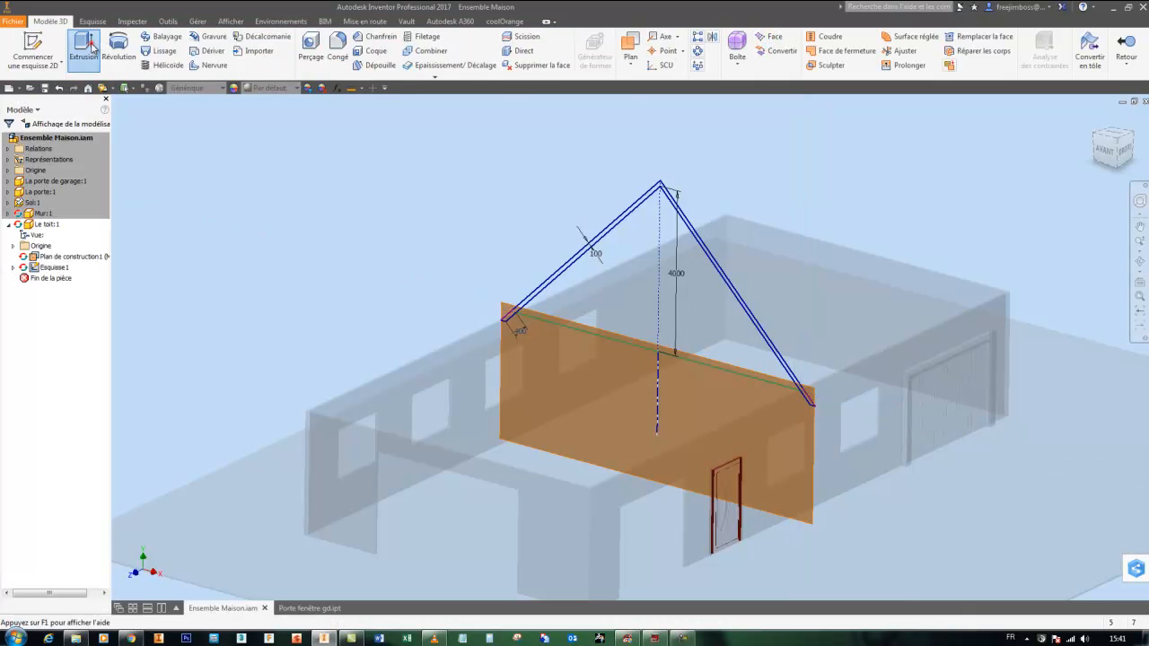
{"action": "left_click", "coordinate": [648, 209]}
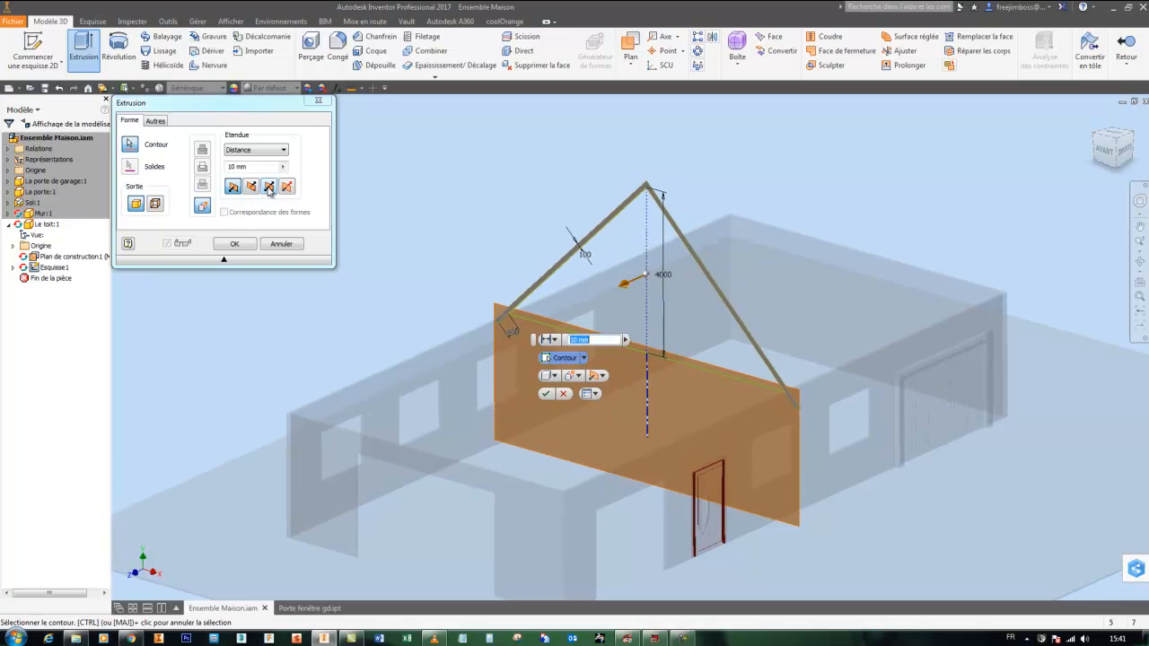
{"action": "left_click", "coordinate": [269, 185]}
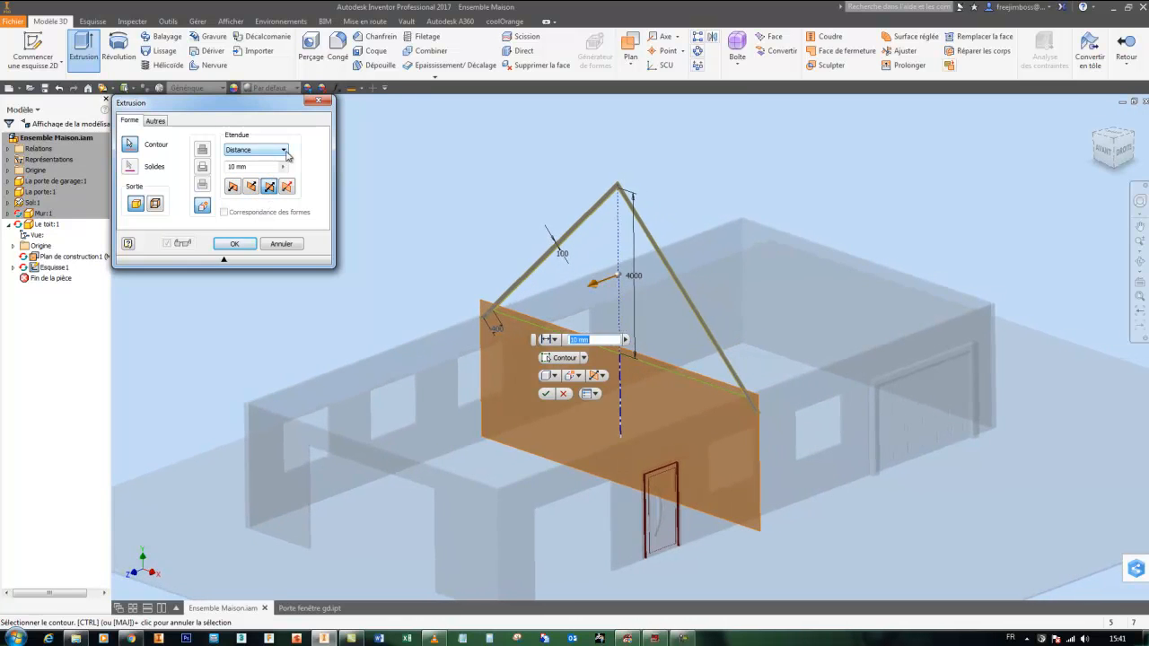
{"action": "left_click_drag", "start_coordinate": [592, 288], "coordinate": [355, 473]}
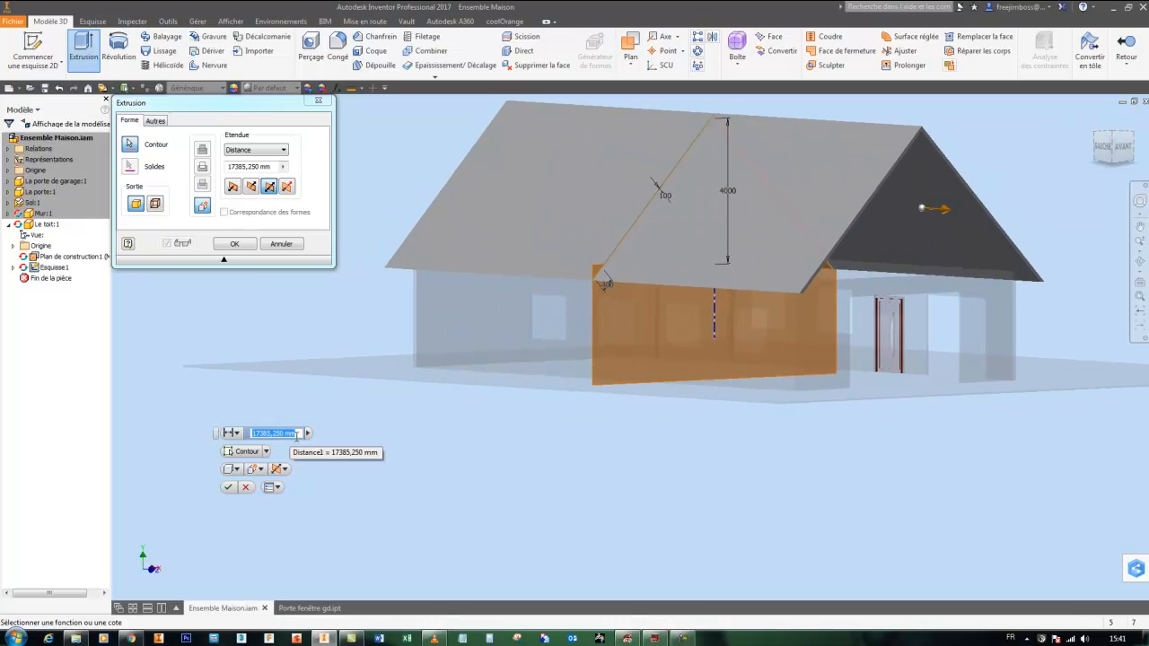
{"action": "left_click_drag", "start_coordinate": [299, 433], "coordinate": [274, 437]}
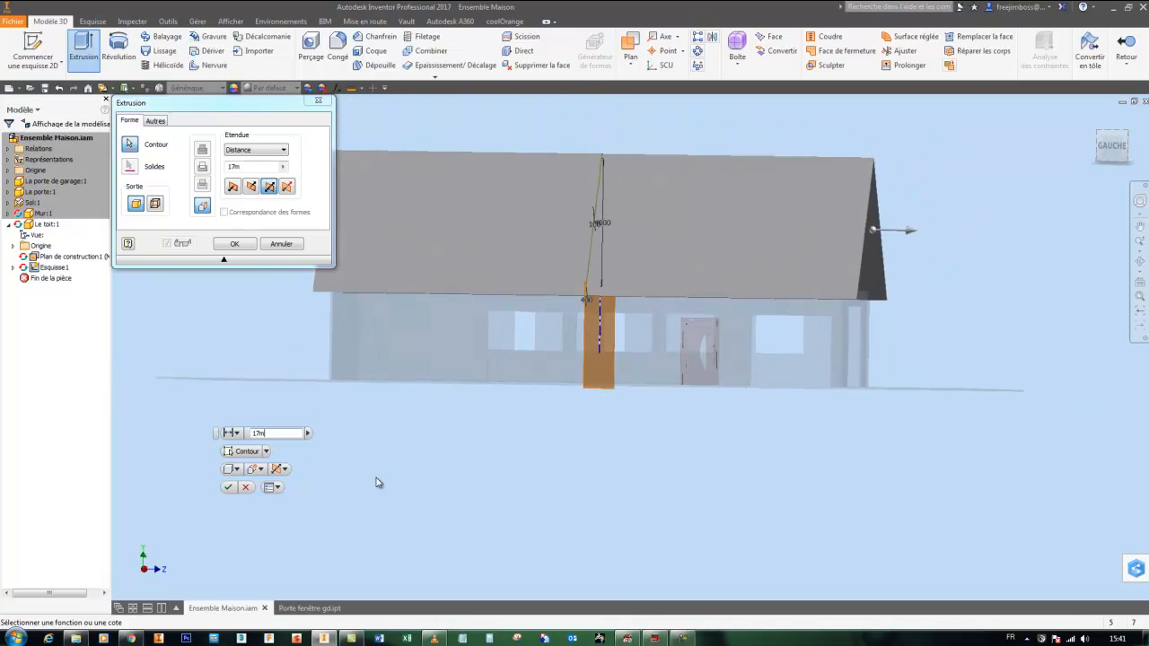
{"action": "left_click", "coordinate": [234, 244]}
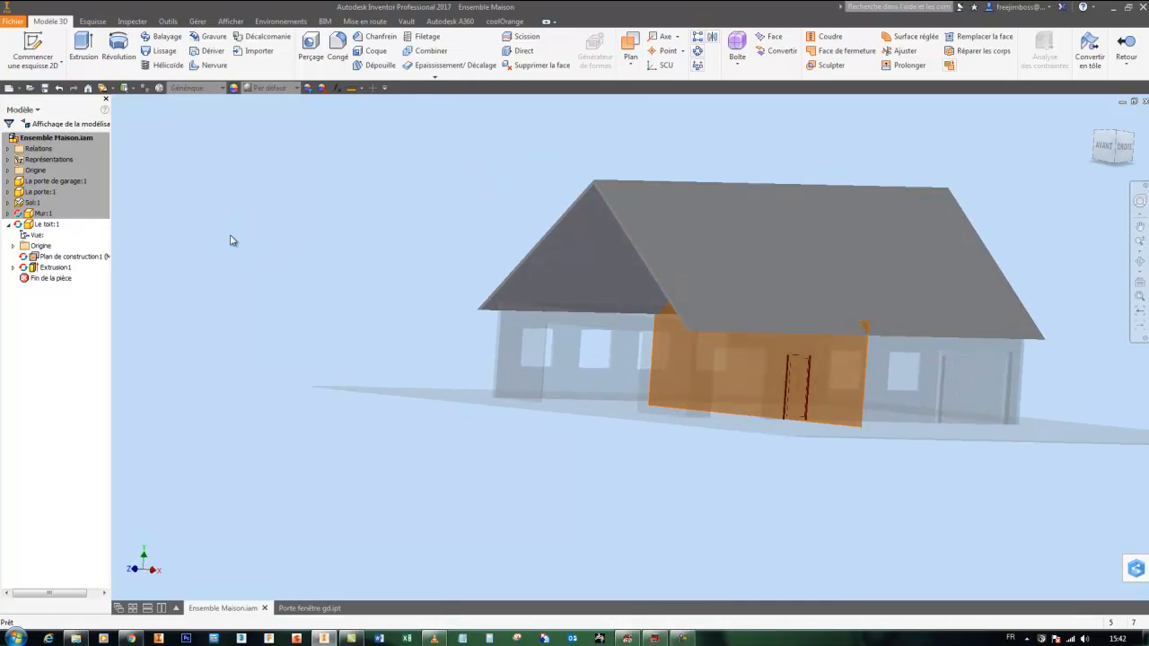
{"action": "double_click", "coordinate": [54, 138]}
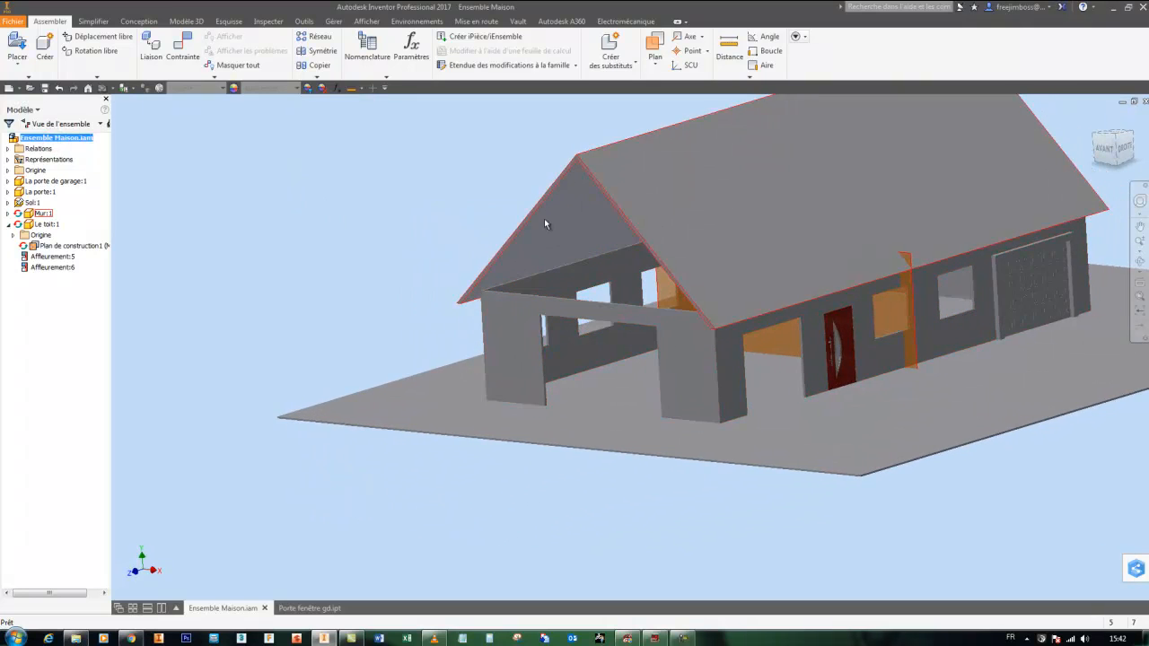
Reopen the roof part Le toit for editing in place and start a 2D sketch on the front wall face.
{"action": "right_click", "coordinate": [43, 228]}
{"action": "left_click", "coordinate": [71, 235]}
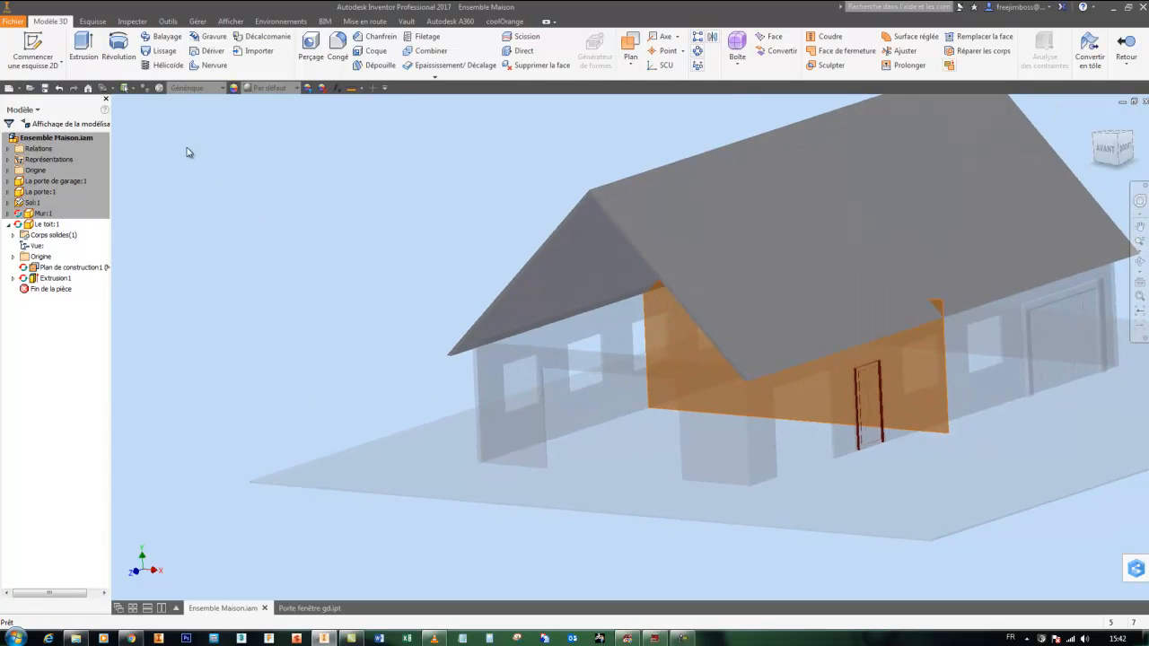
{"action": "left_click", "coordinate": [34, 45]}
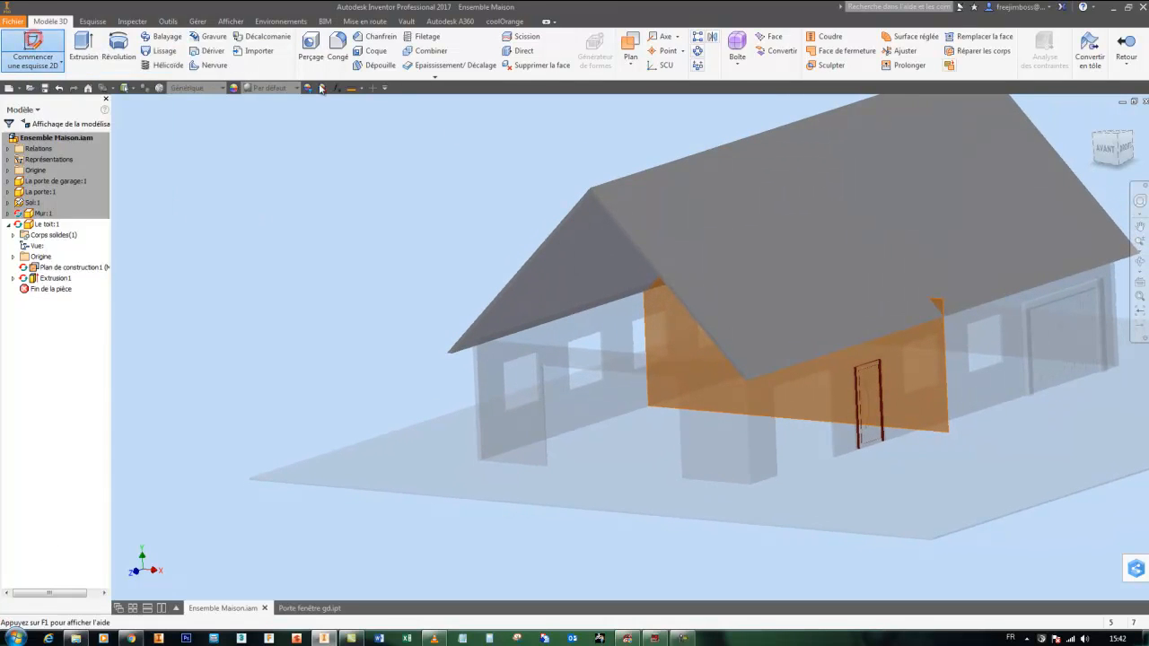
{"action": "left_click", "coordinate": [525, 355]}
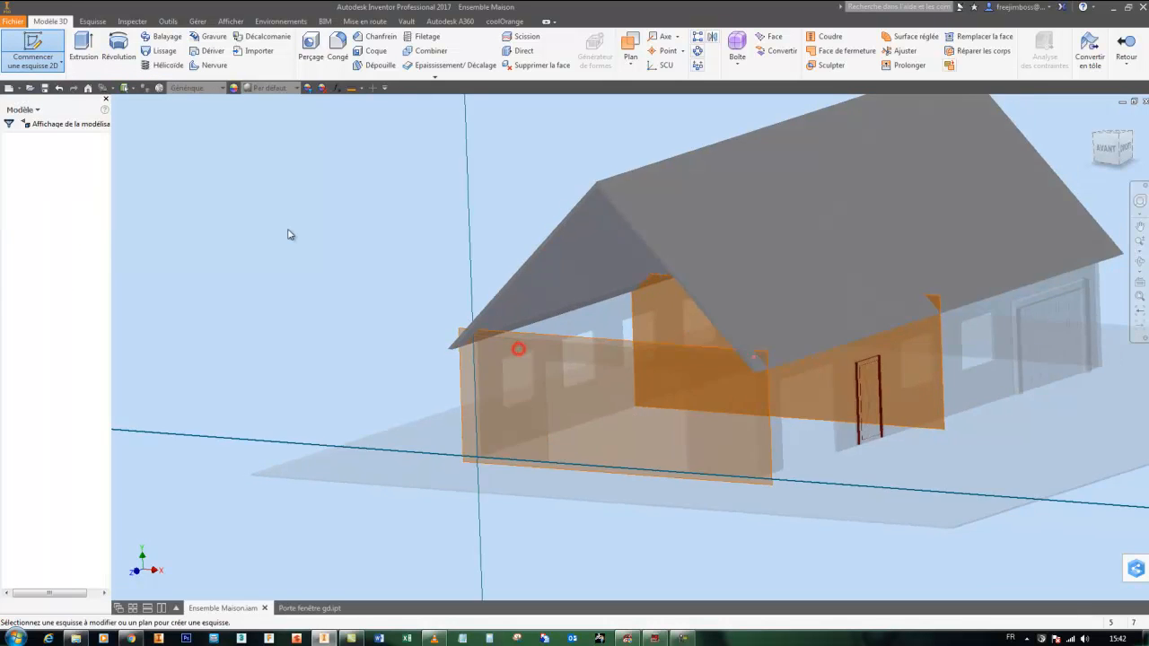
Project the underside edges of both roof slopes and the front wall's top edge, then finish the sketch.
{"action": "left_click", "coordinate": [296, 45]}
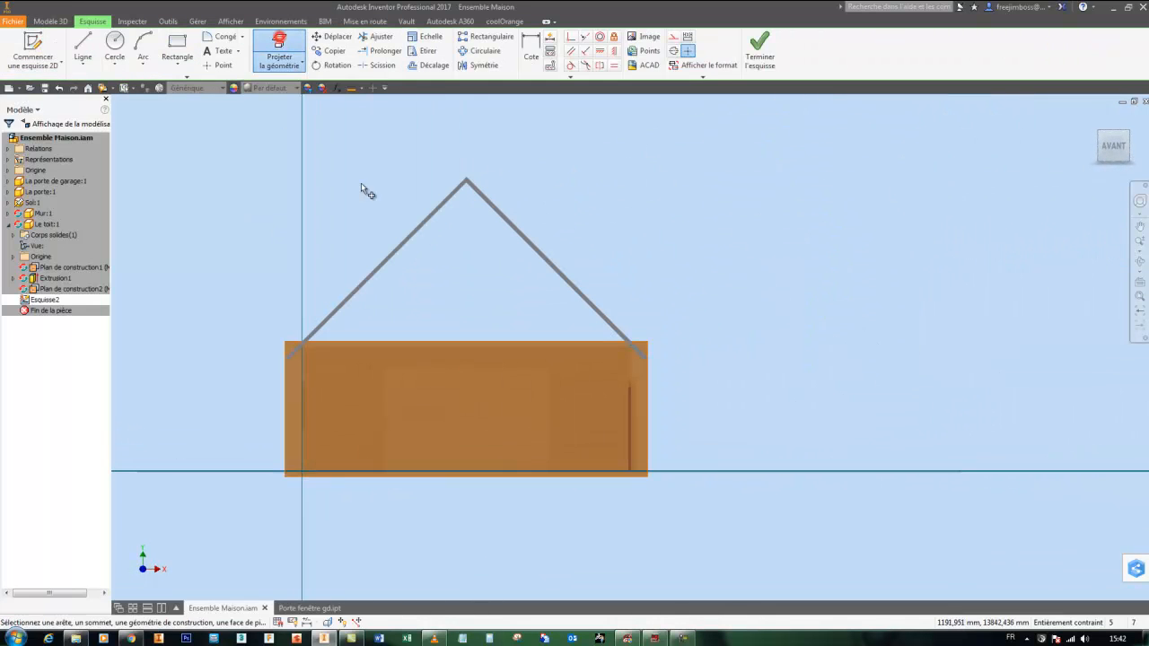
{"action": "left_click", "coordinate": [381, 267]}
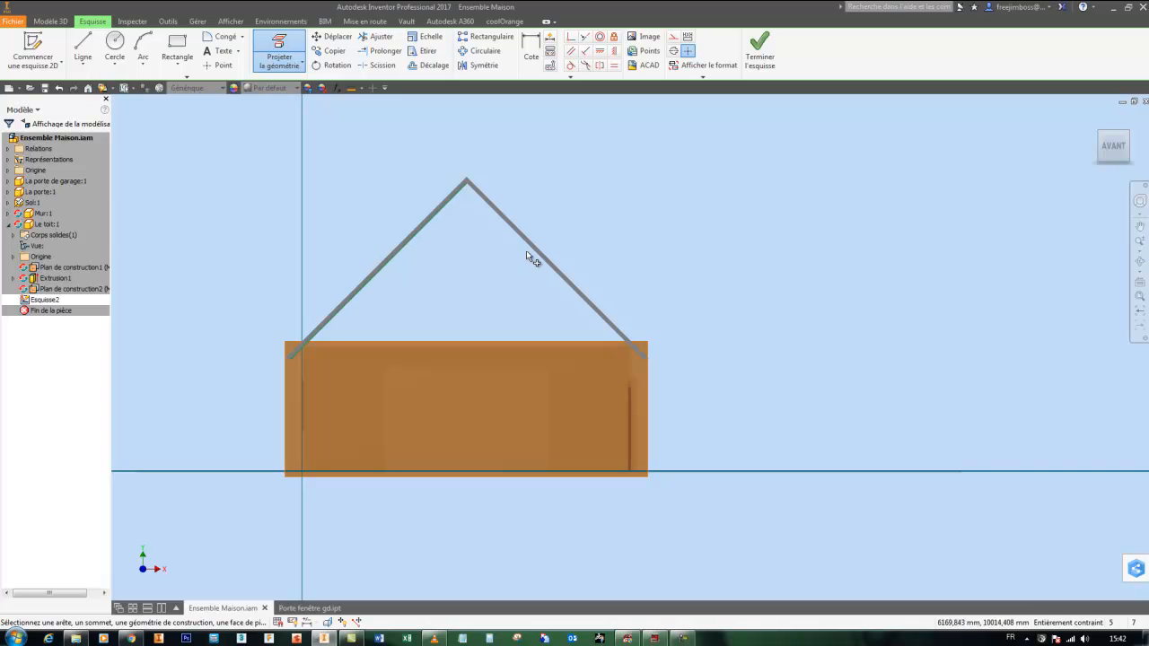
{"action": "left_click", "coordinate": [531, 248]}
{"action": "left_click", "coordinate": [493, 348]}
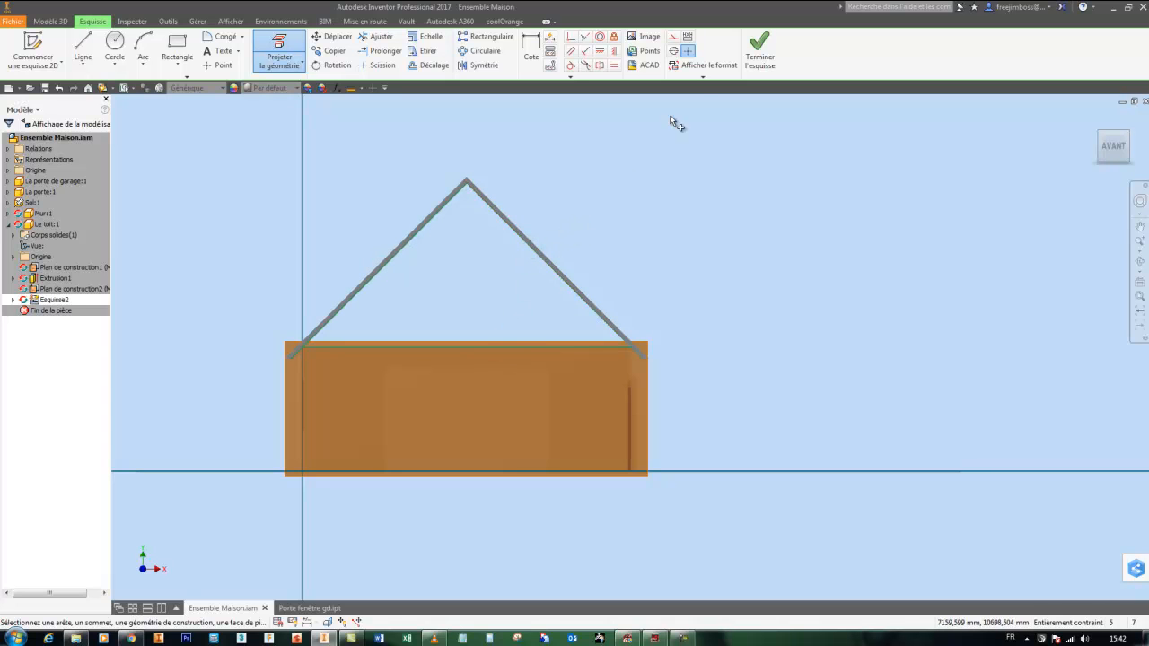
{"action": "left_click", "coordinate": [760, 44]}
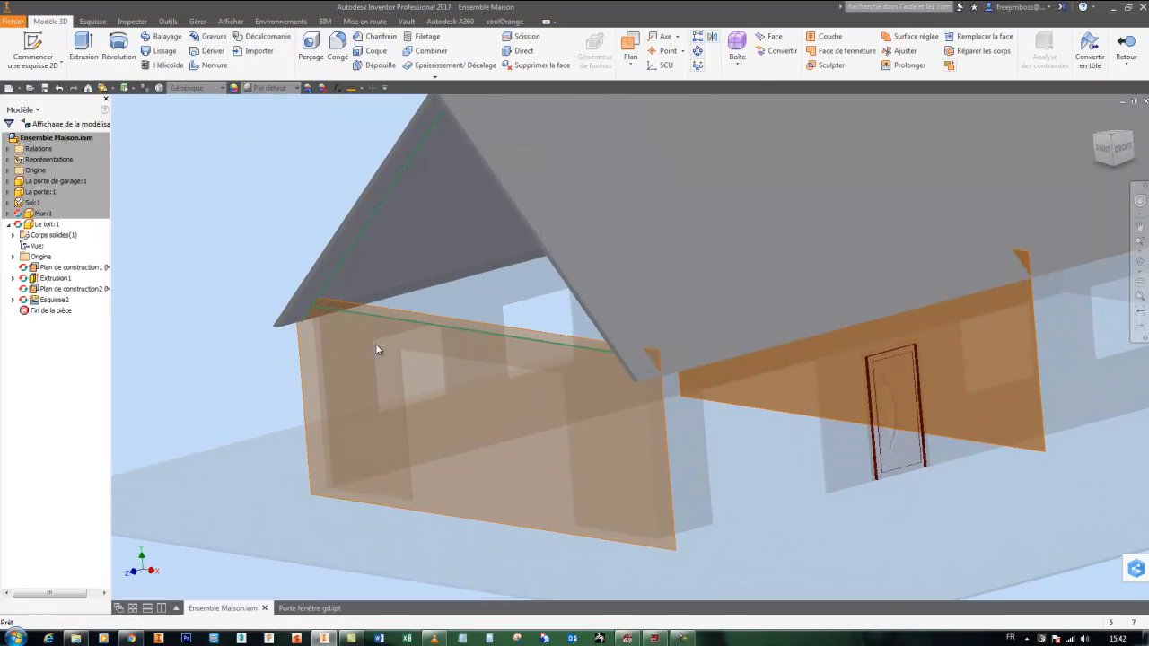
Extrude the front gable triangle 70 mm in the reversed direction, joined to the roof.
{"action": "left_click", "coordinate": [83, 45]}
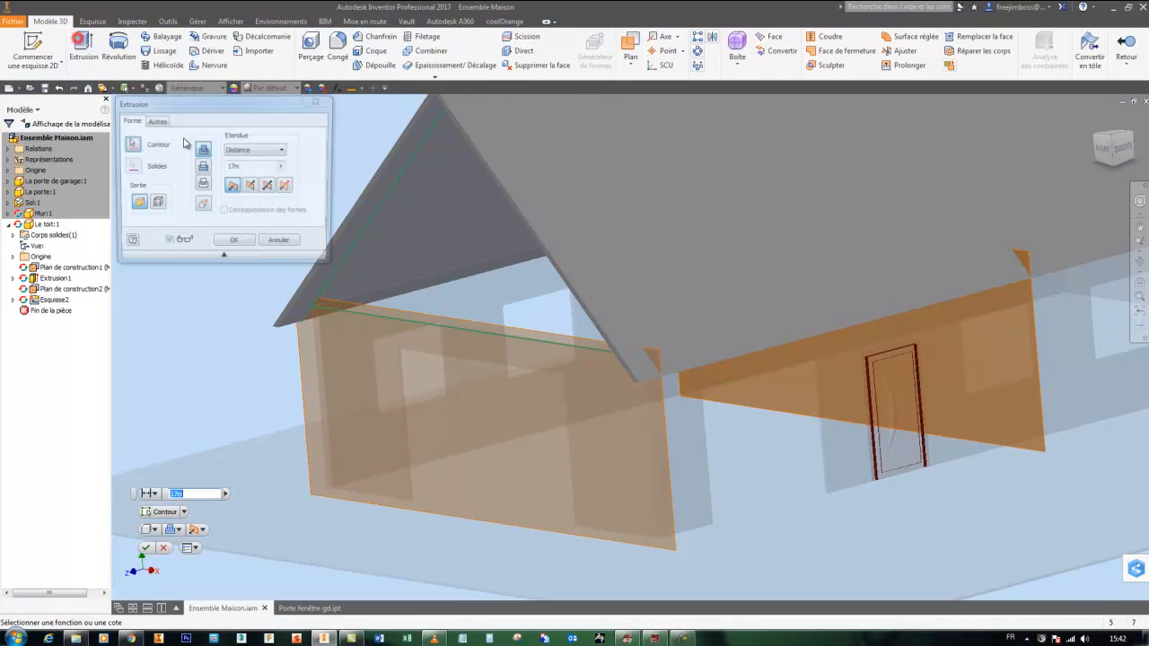
{"action": "left_click", "coordinate": [251, 186]}
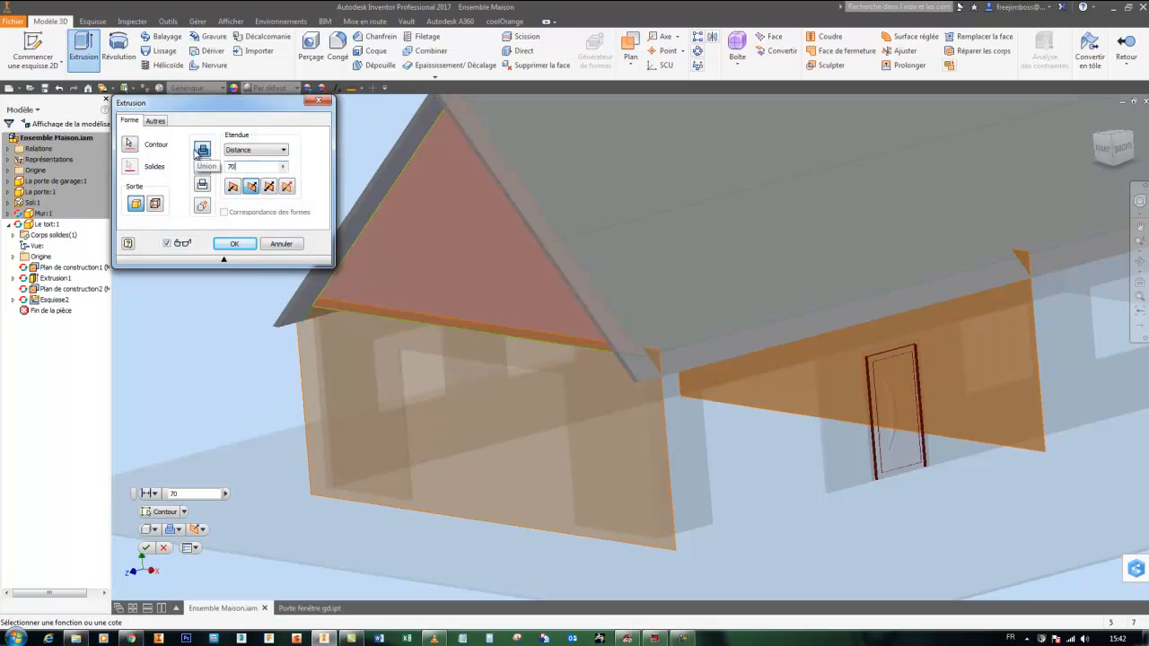
{"action": "left_click", "coordinate": [231, 244]}
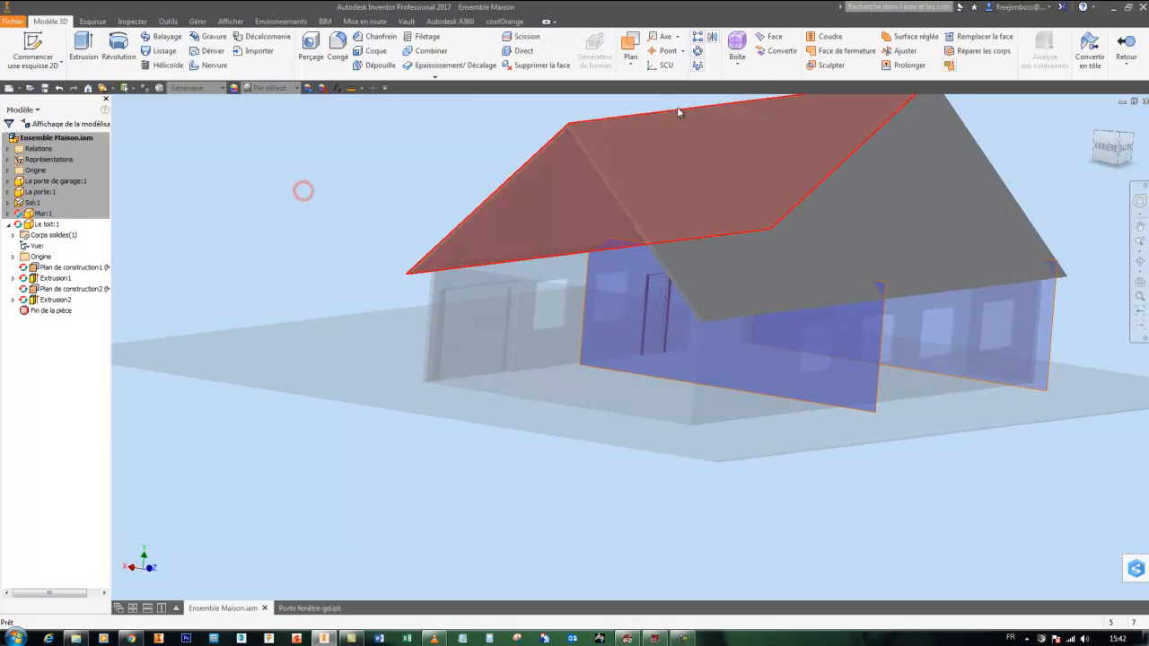
Sketch on the rear wall face, projecting both roof slopes' underside edges and the wall's top edge, and finish the sketch.
{"action": "left_click", "coordinate": [34, 49]}
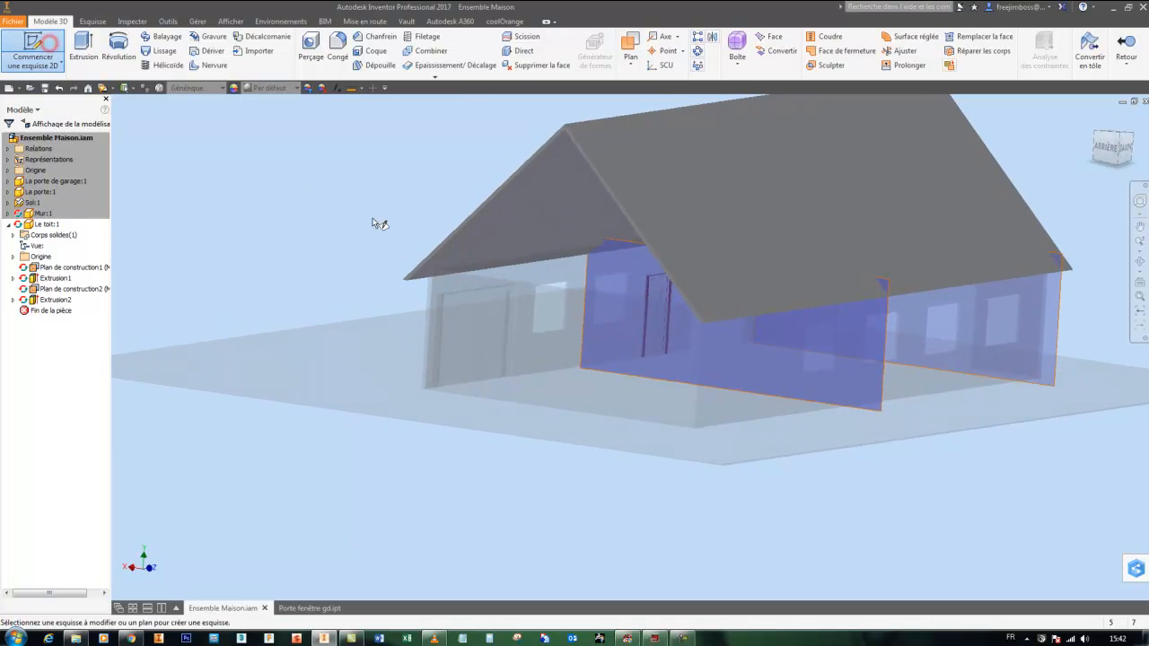
{"action": "left_click", "coordinate": [555, 321]}
{"action": "left_click", "coordinate": [279, 52]}
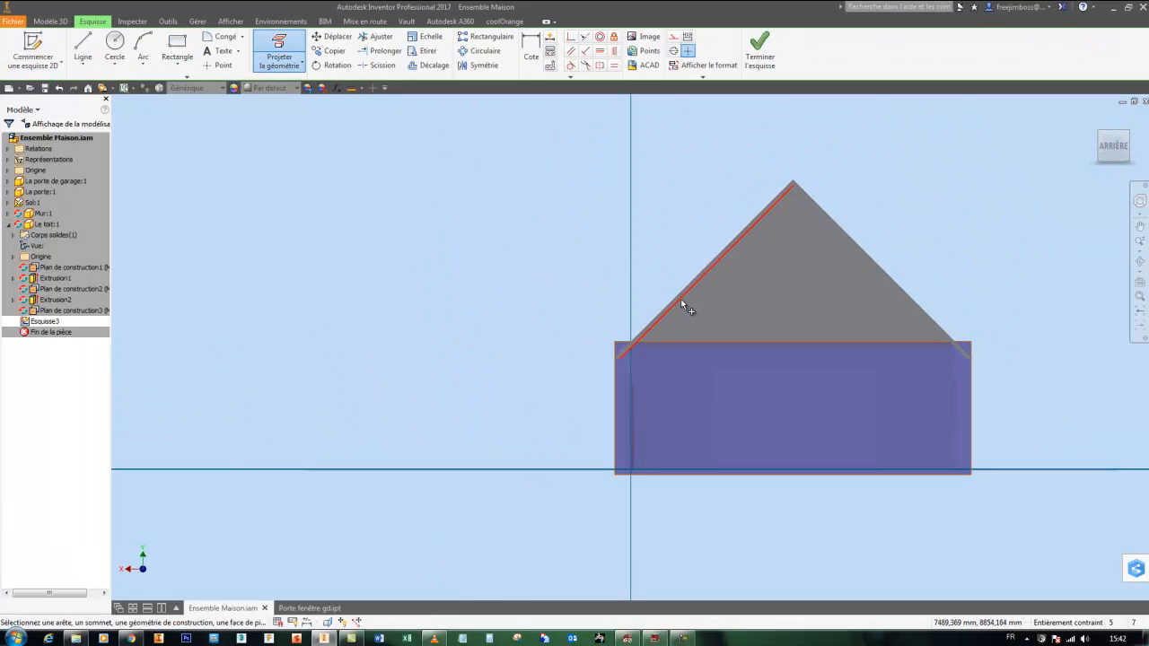
{"action": "left_click", "coordinate": [847, 243]}
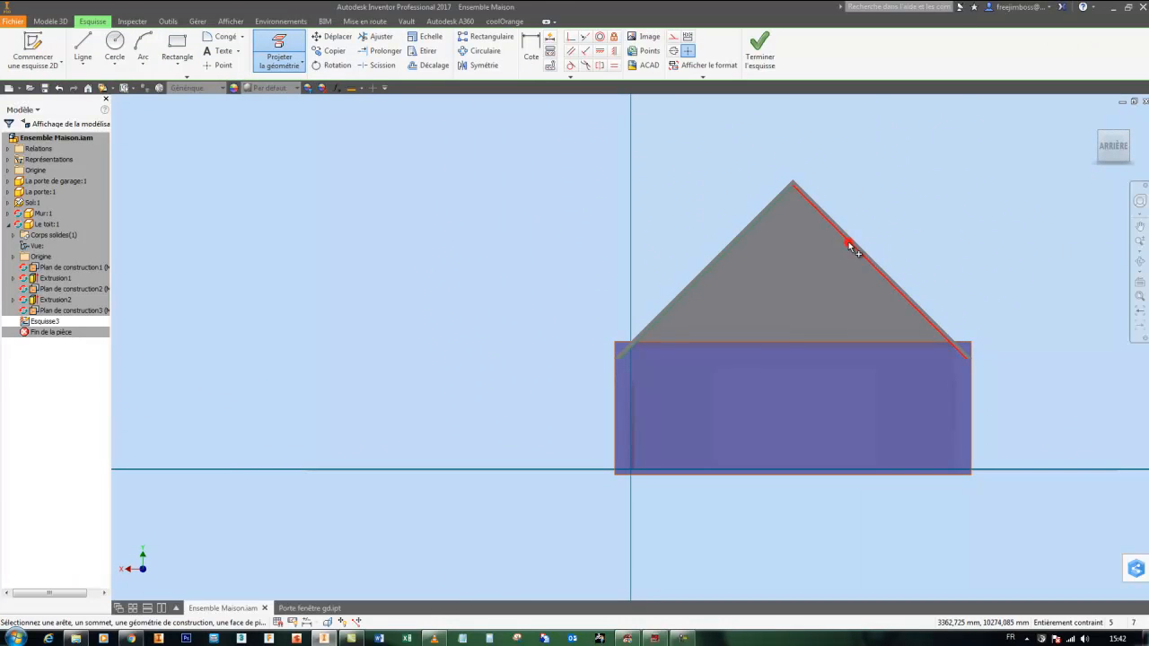
{"action": "left_click", "coordinate": [816, 348]}
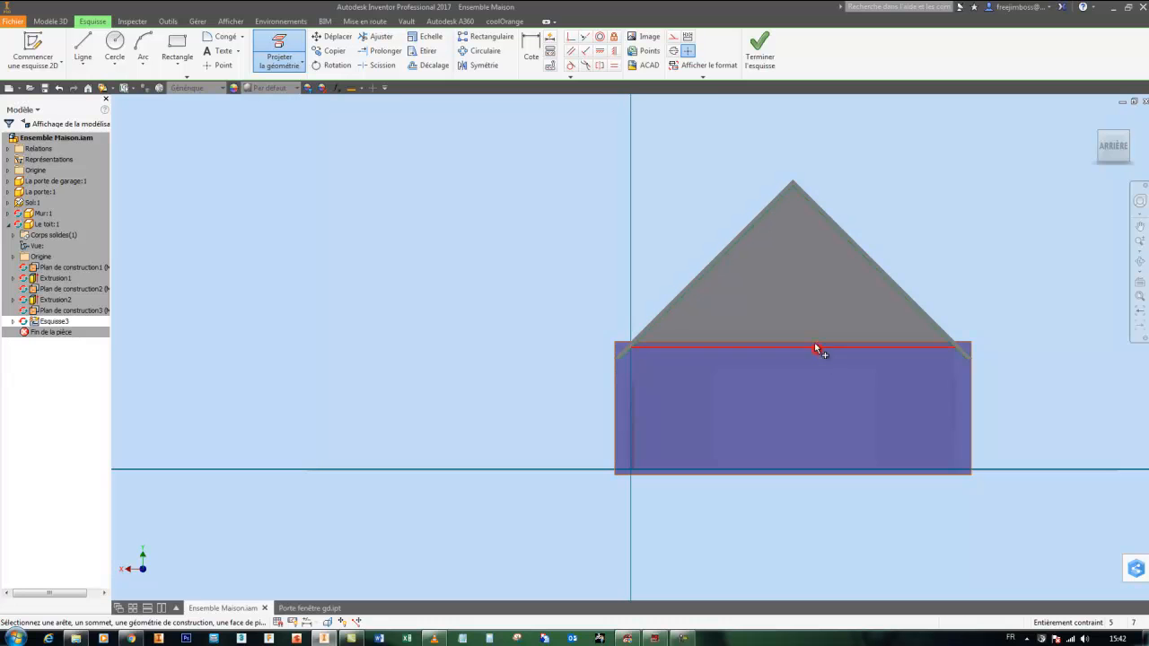
{"action": "left_click", "coordinate": [760, 47]}
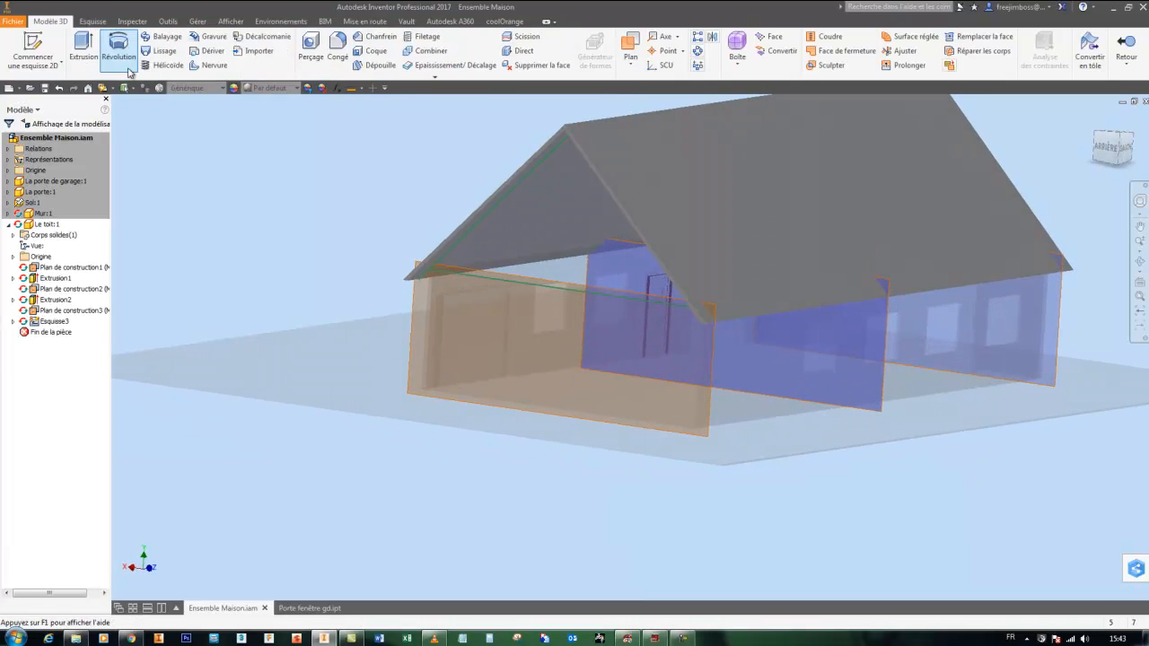
Extrude the rear gable triangle 70 mm in the reversed direction, joined to the roof, and return to the assembly.
{"action": "left_click", "coordinate": [83, 45]}
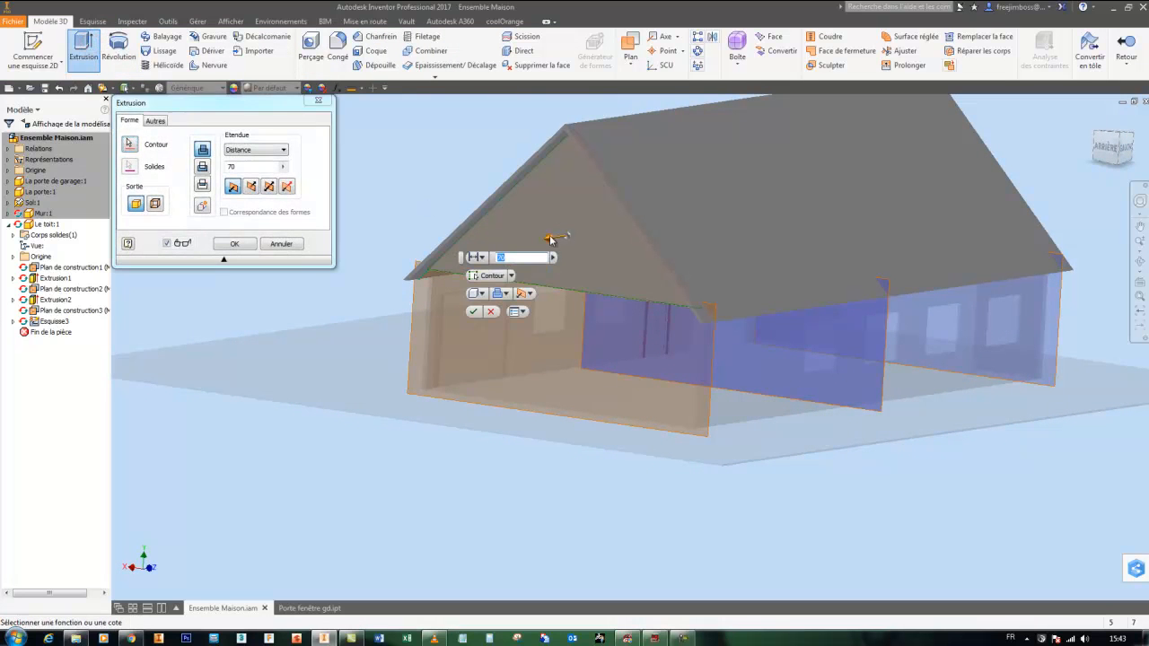
{"action": "left_click", "coordinate": [252, 190]}
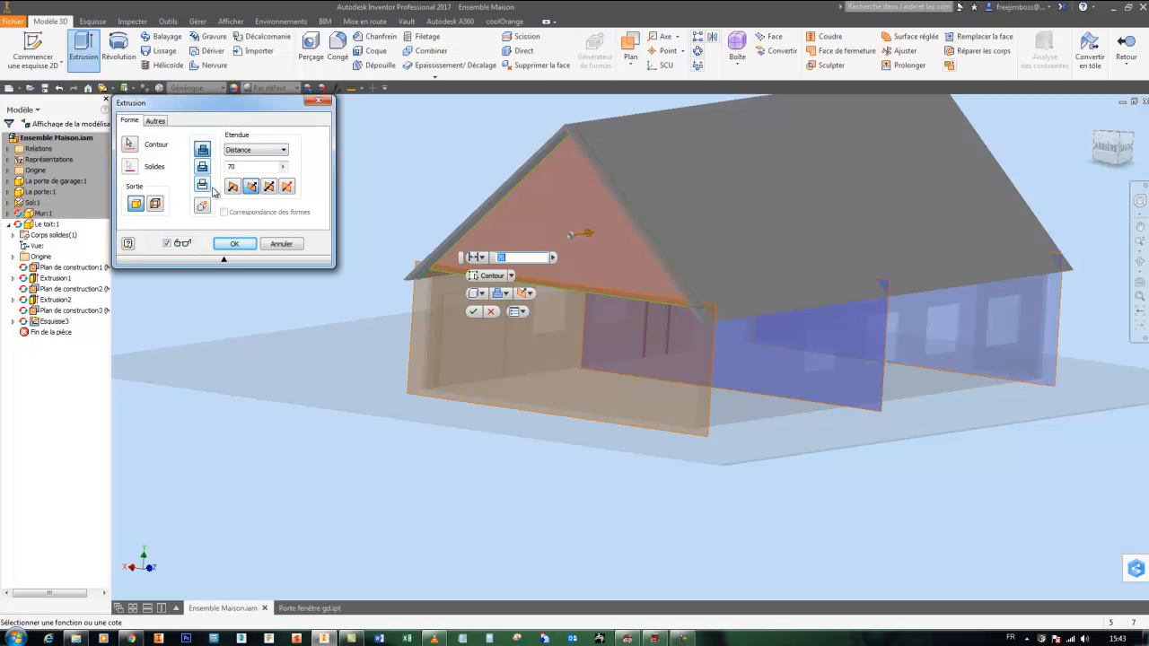
{"action": "left_click", "coordinate": [234, 244]}
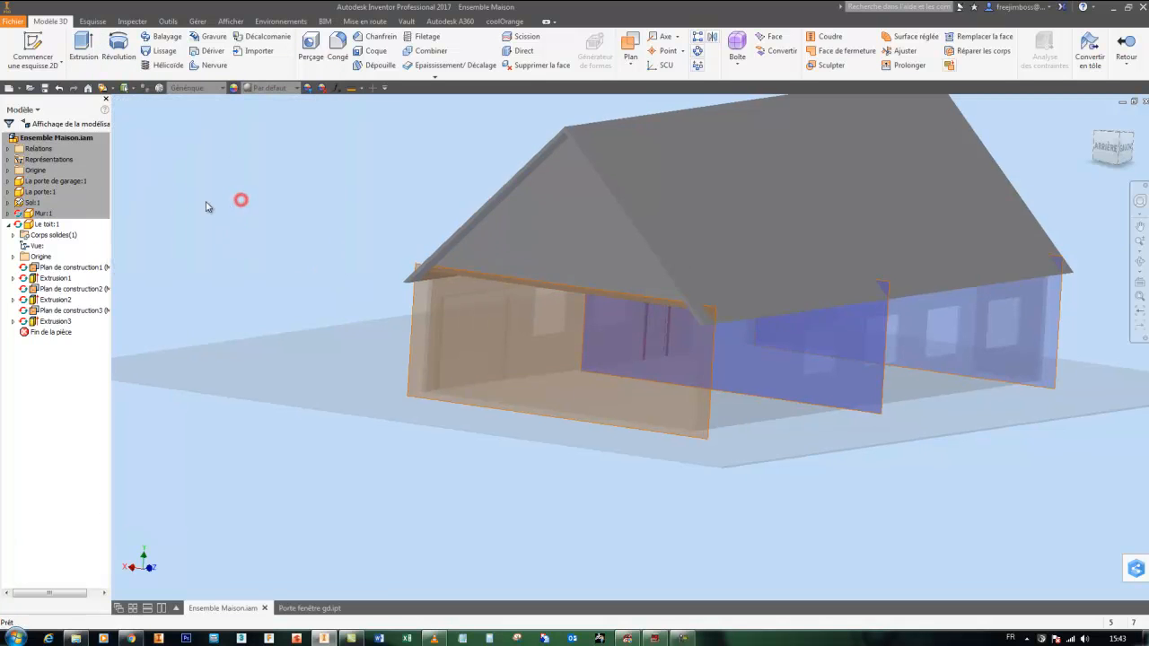
{"action": "double_click", "coordinate": [68, 140]}
{"action": "key", "text": "F5"}
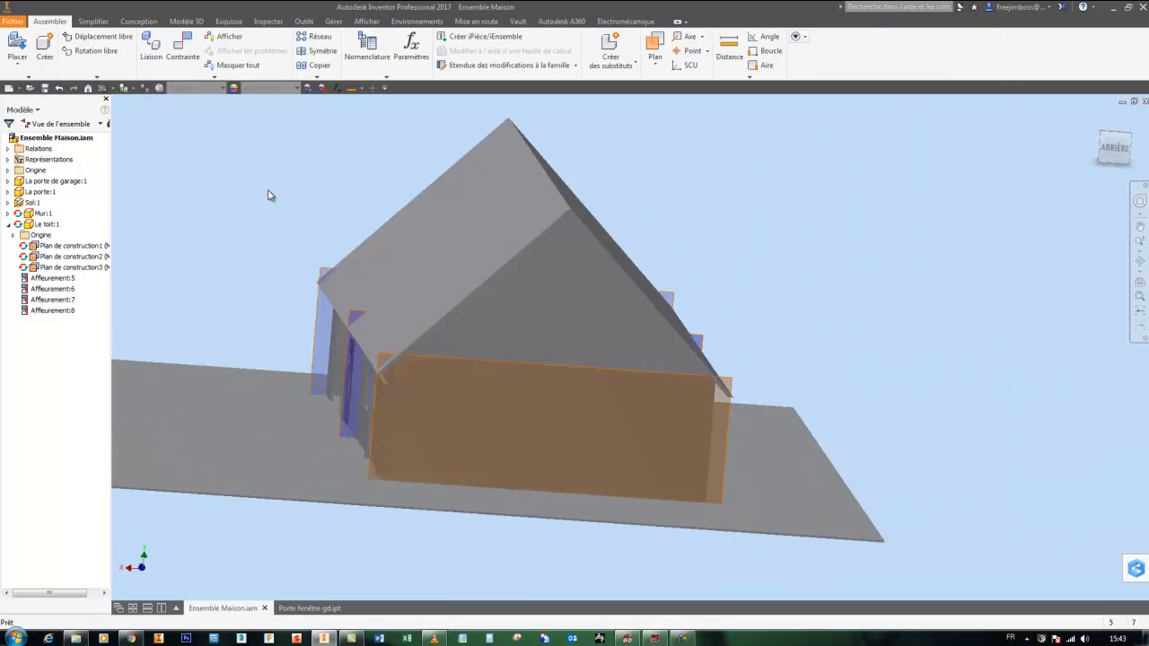